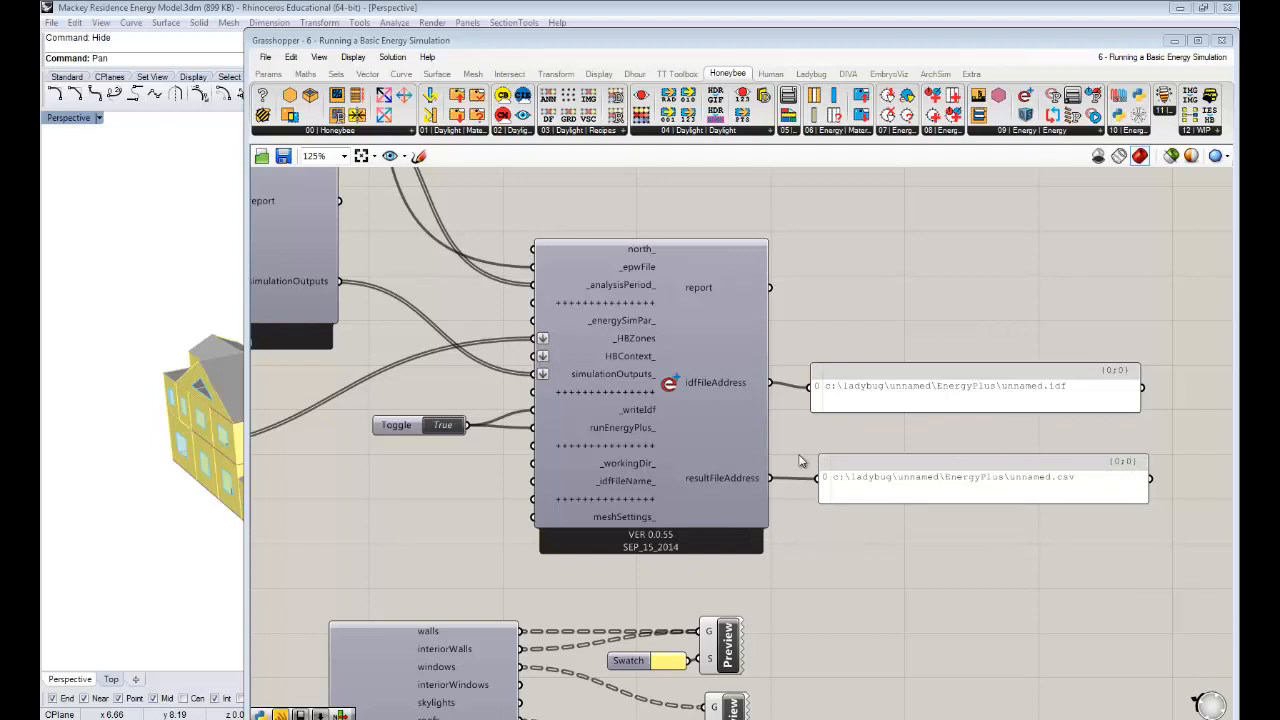
- Shrink the idfFileAddress output panel and move it slightly lower beside the energy simulation component
mouse_move(687, 384)
left_click_drag(1140, 412, 1110, 404)
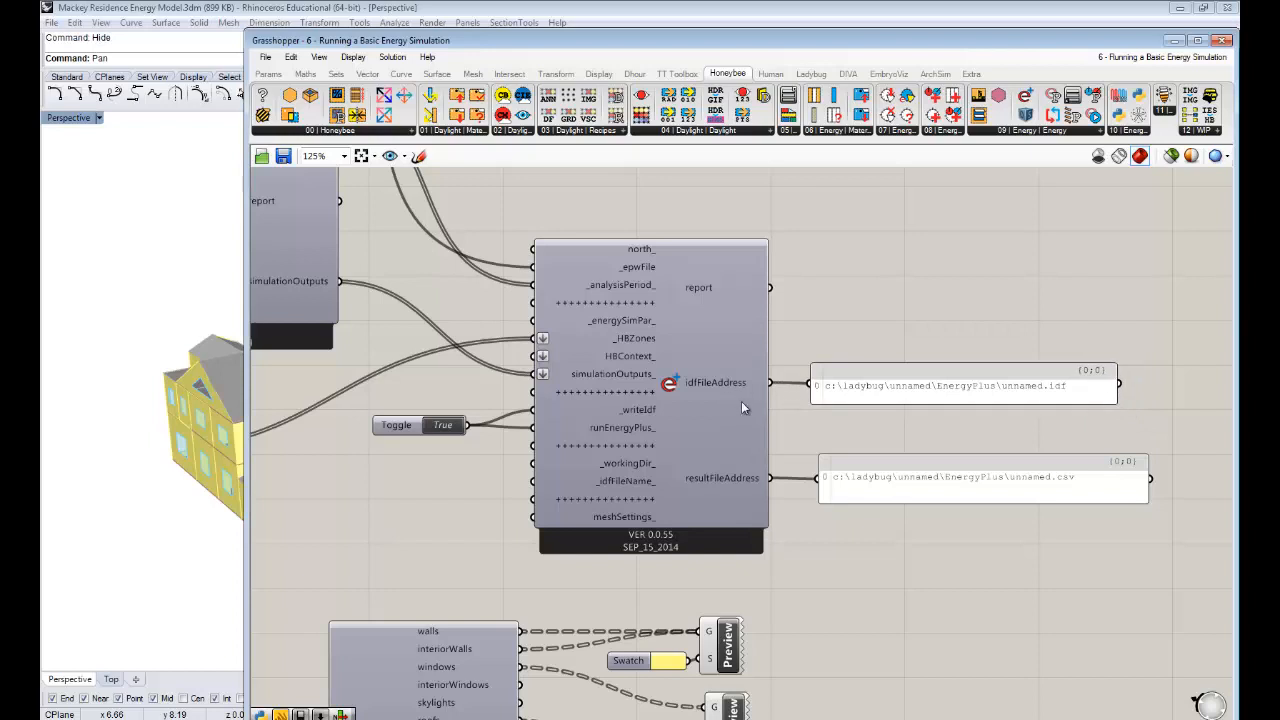
left_click_drag(911, 392, 941, 405)
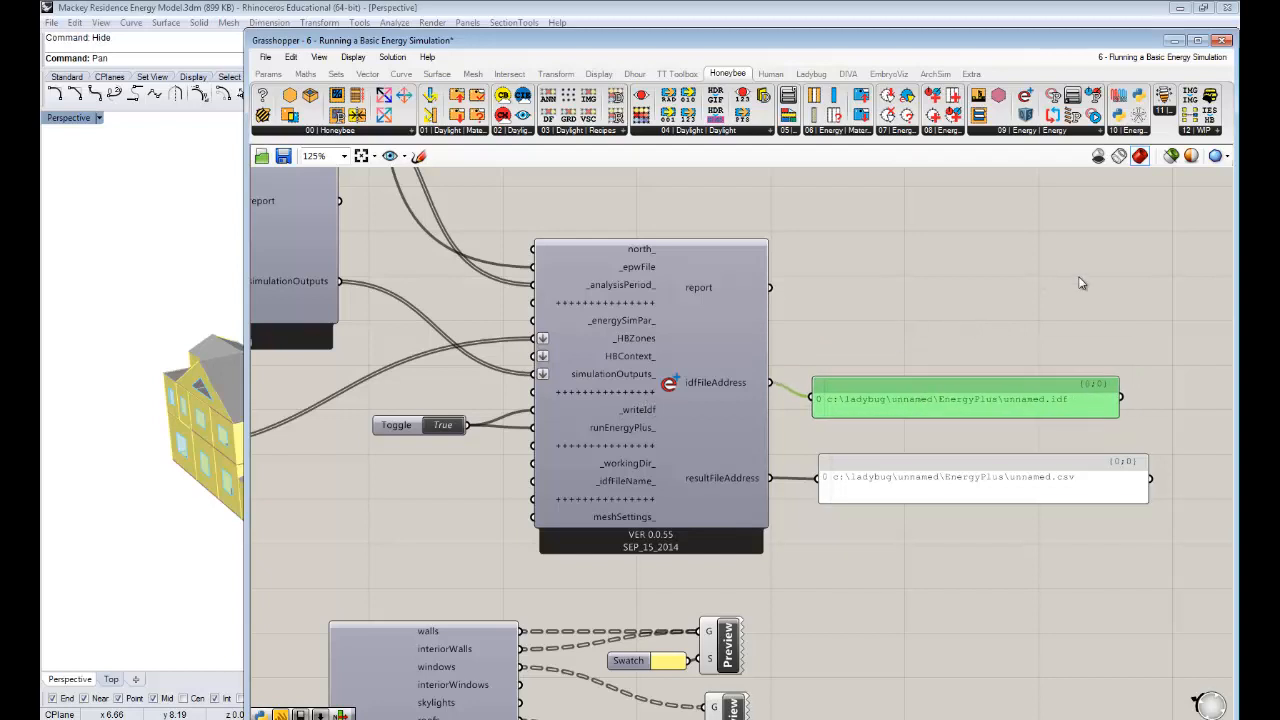
right_click_drag(1040, 280, 914, 280)
left_click_drag(866, 401, 866, 405)
- Add a Honeybee_Import idf component above the IDF file address panel
right_click_drag(612, 431, 969, 424)
scroll(969, 423, "down", 6)
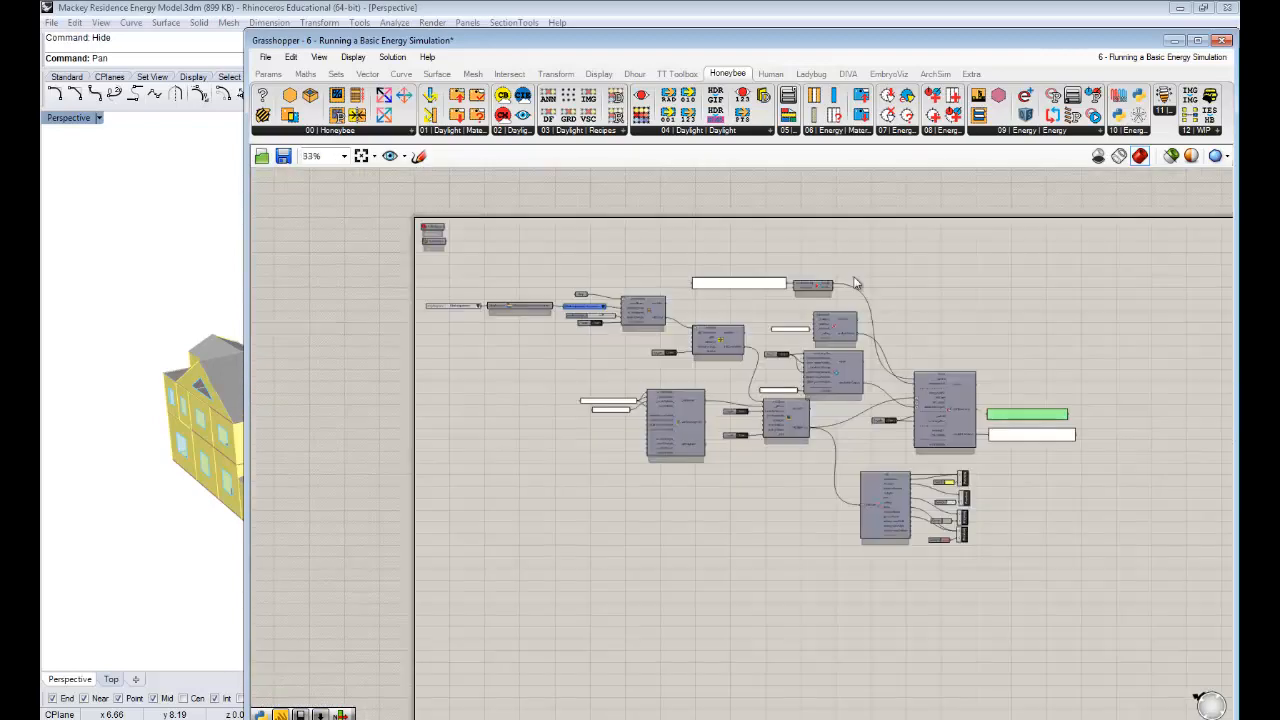
right_click_drag(812, 307, 642, 311)
scroll(855, 432, "up", 5)
scroll(762, 405, "up", 1)
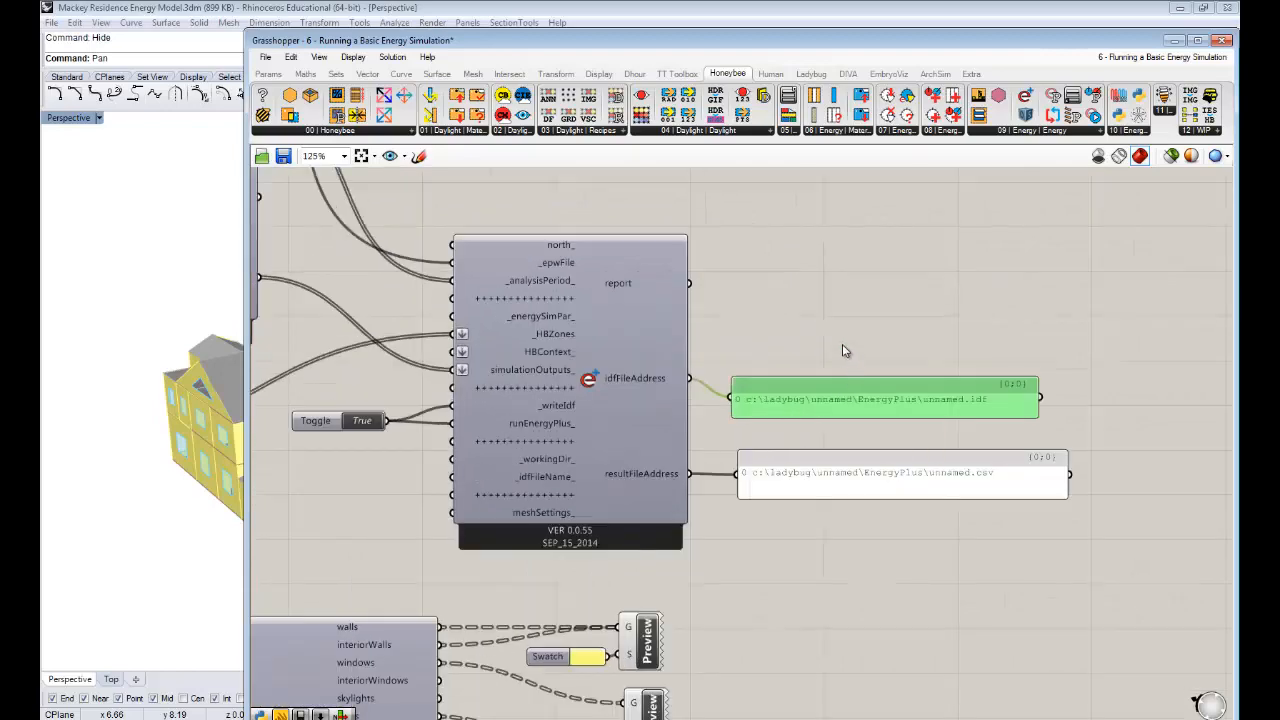
scroll(937, 243, "down", 1)
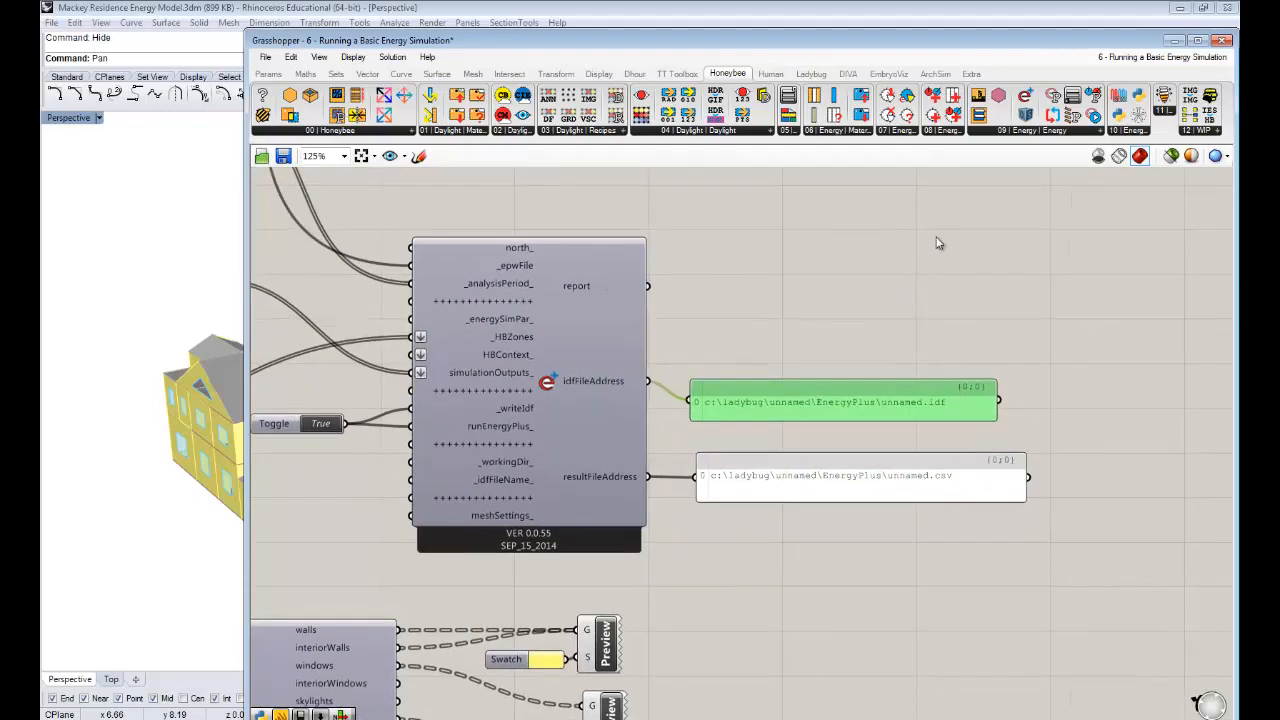
right_click_drag(945, 228, 929, 235)
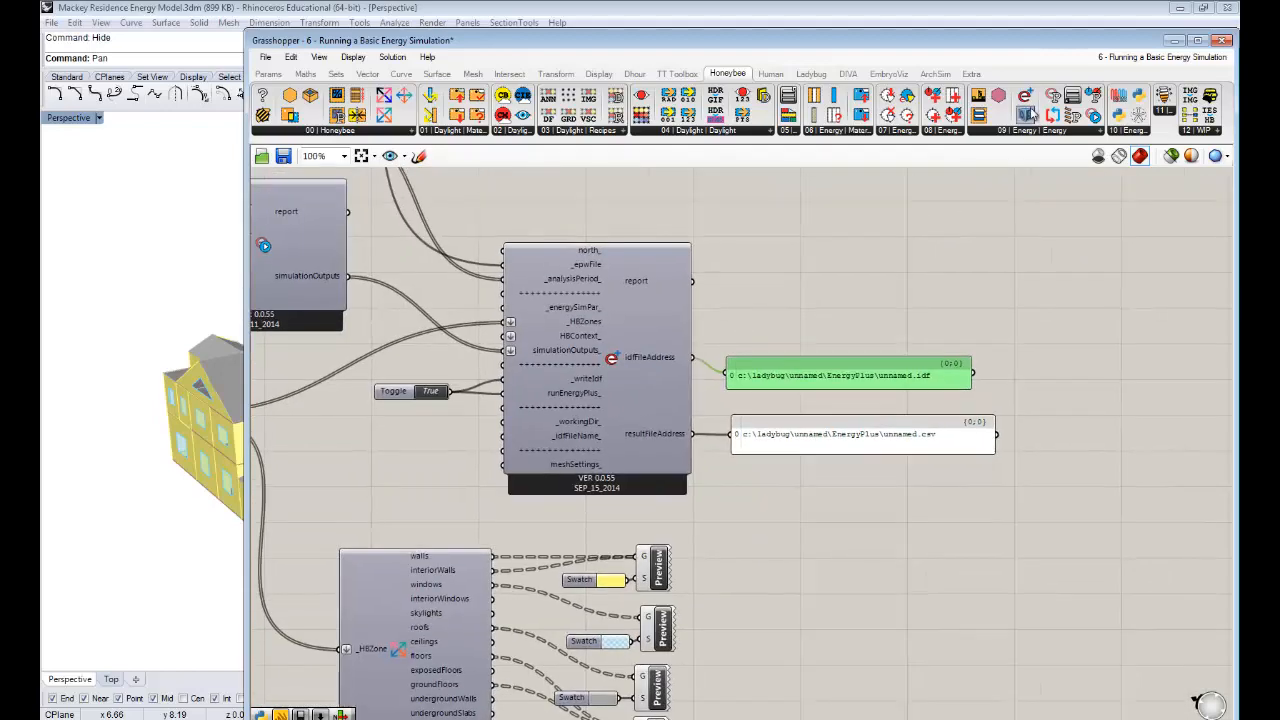
left_click(1083, 132)
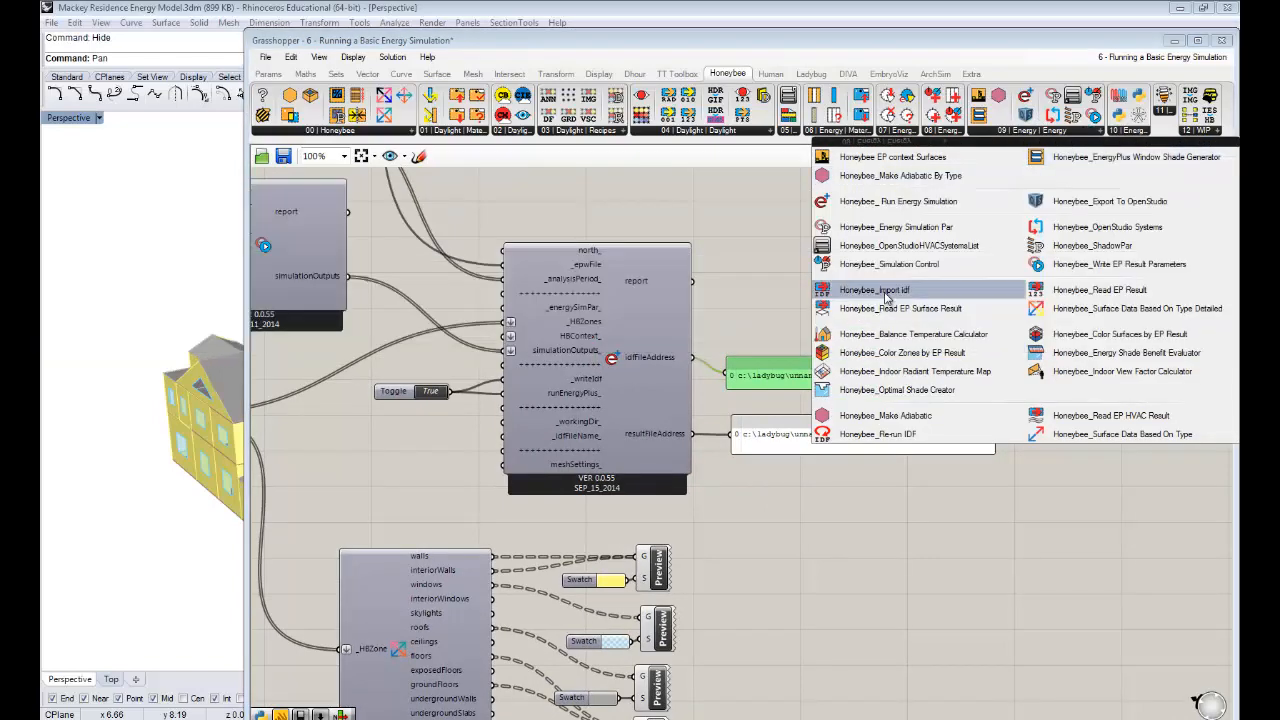
left_click_drag(797, 303, 822, 298)
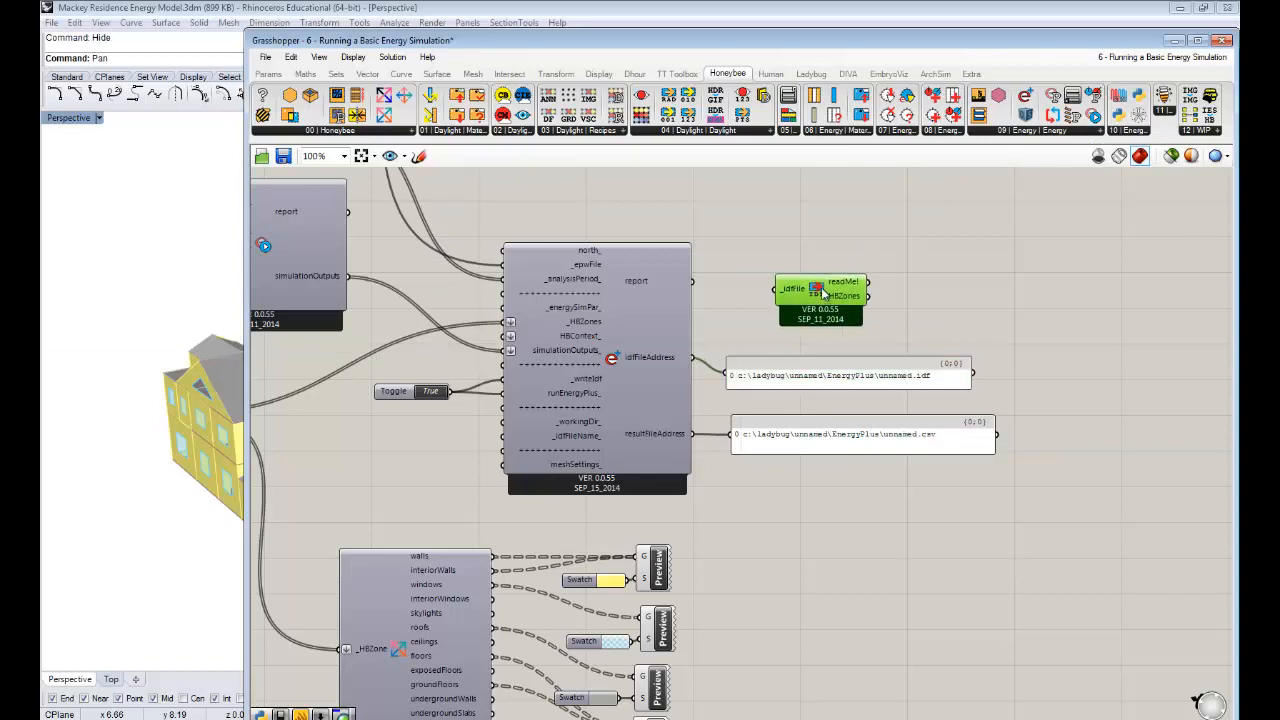
- Connect the simulation's idfFileAddress output to the _idfFile input and inspect the imported HBZones
scroll(794, 327, "up", 3)
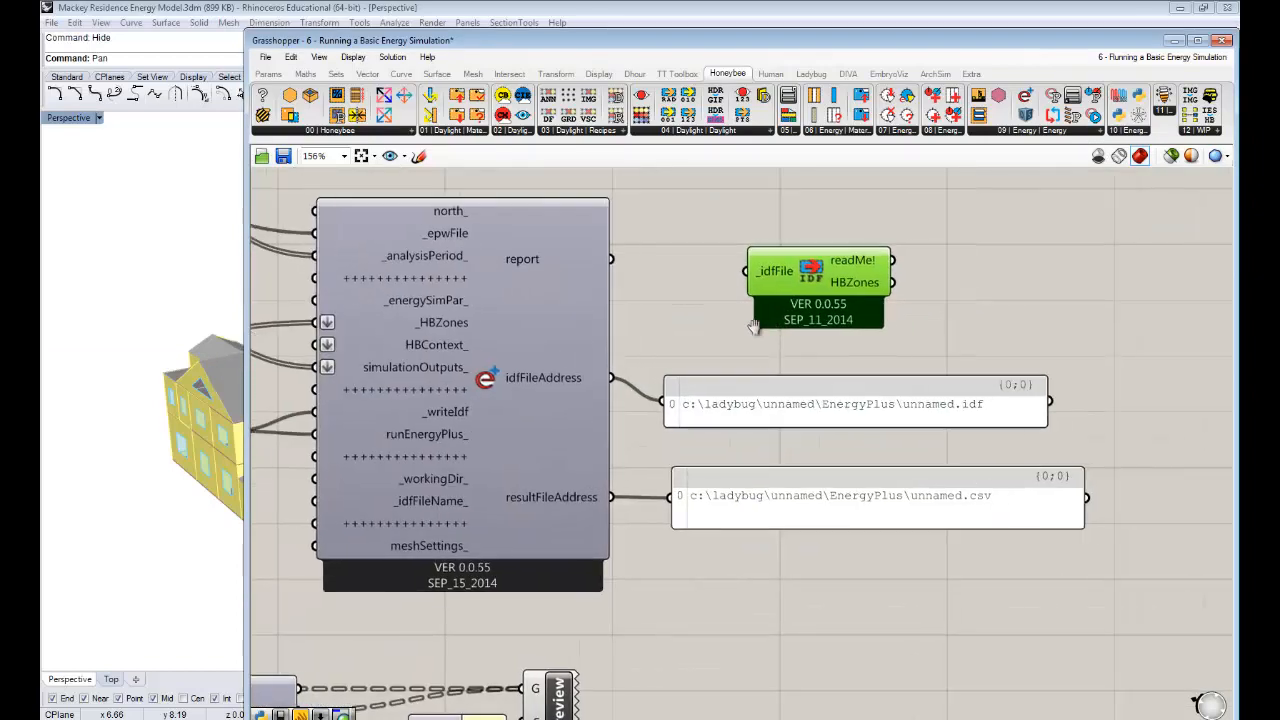
left_click(1012, 133)
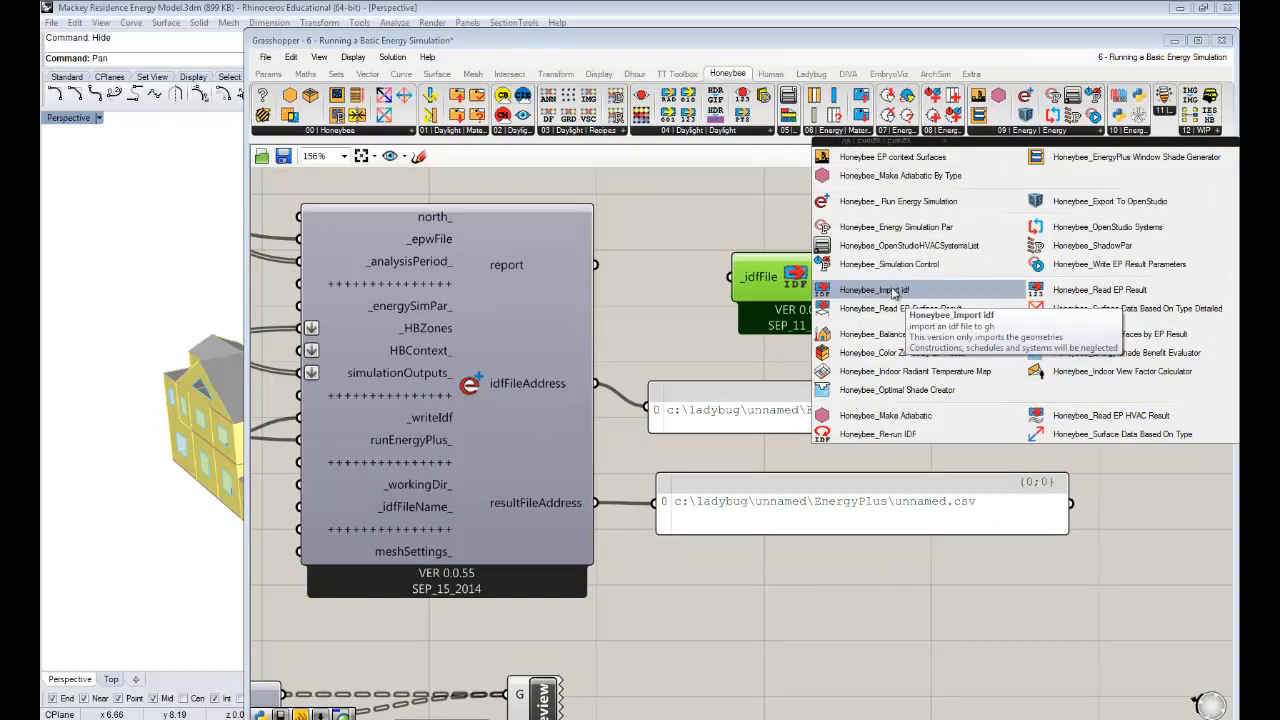
left_click(706, 290)
left_click_drag(596, 383, 731, 277)
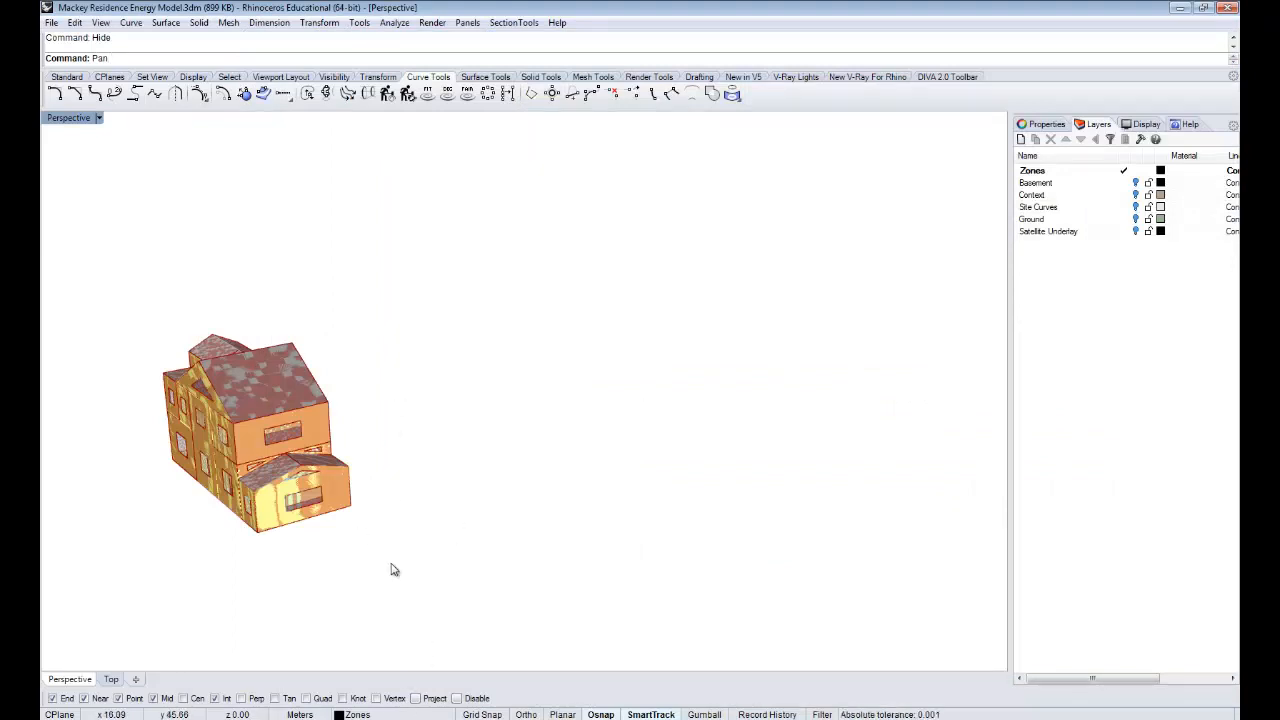
right_click_drag(380, 560, 388, 598)
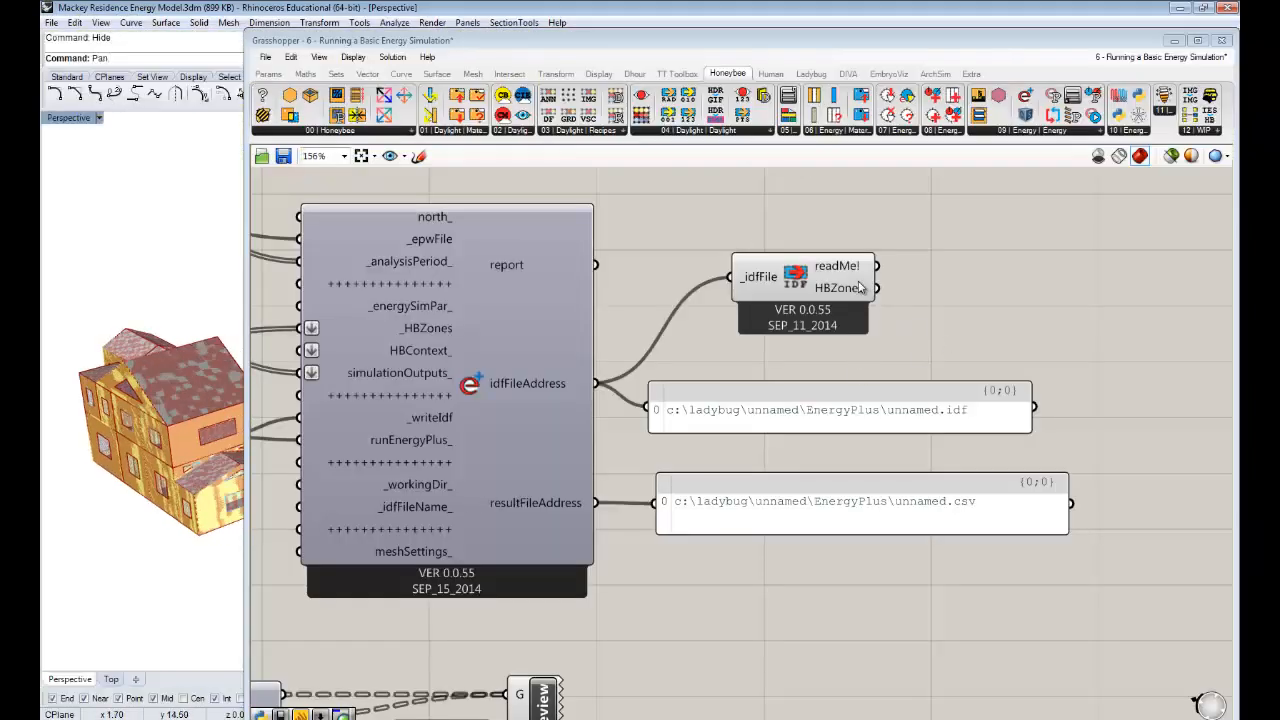
mouse_move(860, 288)
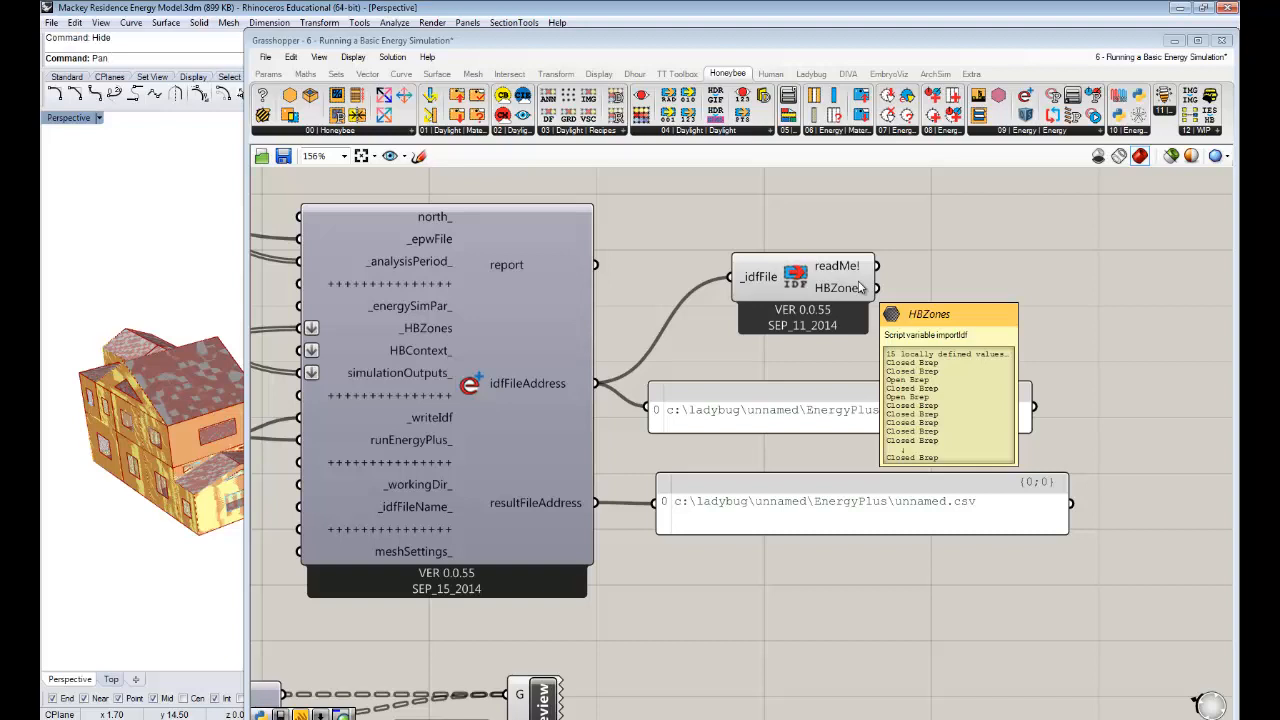
- Turn off the geometry preview of the Import idf component
scroll(145, 455, "down", 5)
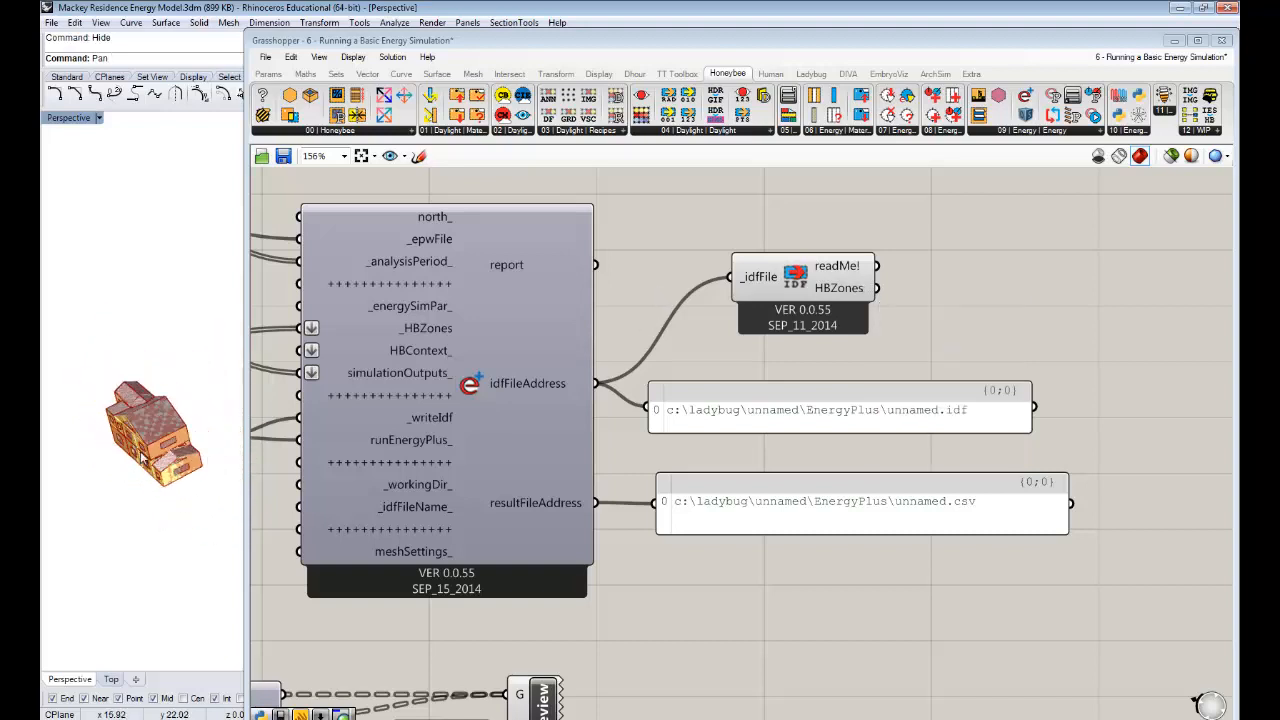
left_click(807, 295)
right_click(949, 260)
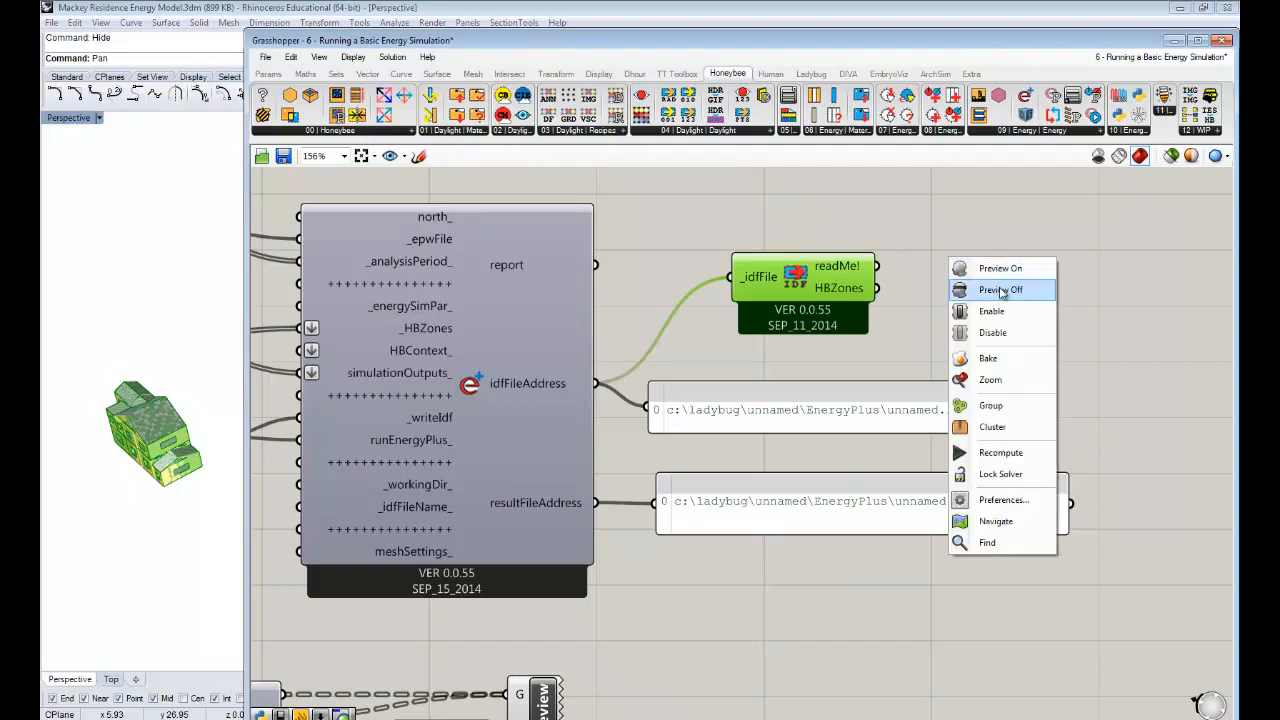
left_click(1001, 290)
- Move the surface-type component with its colour previews beside the imported zones and feed its _HBZone input from the imported HBZones
scroll(914, 252, "down", 8)
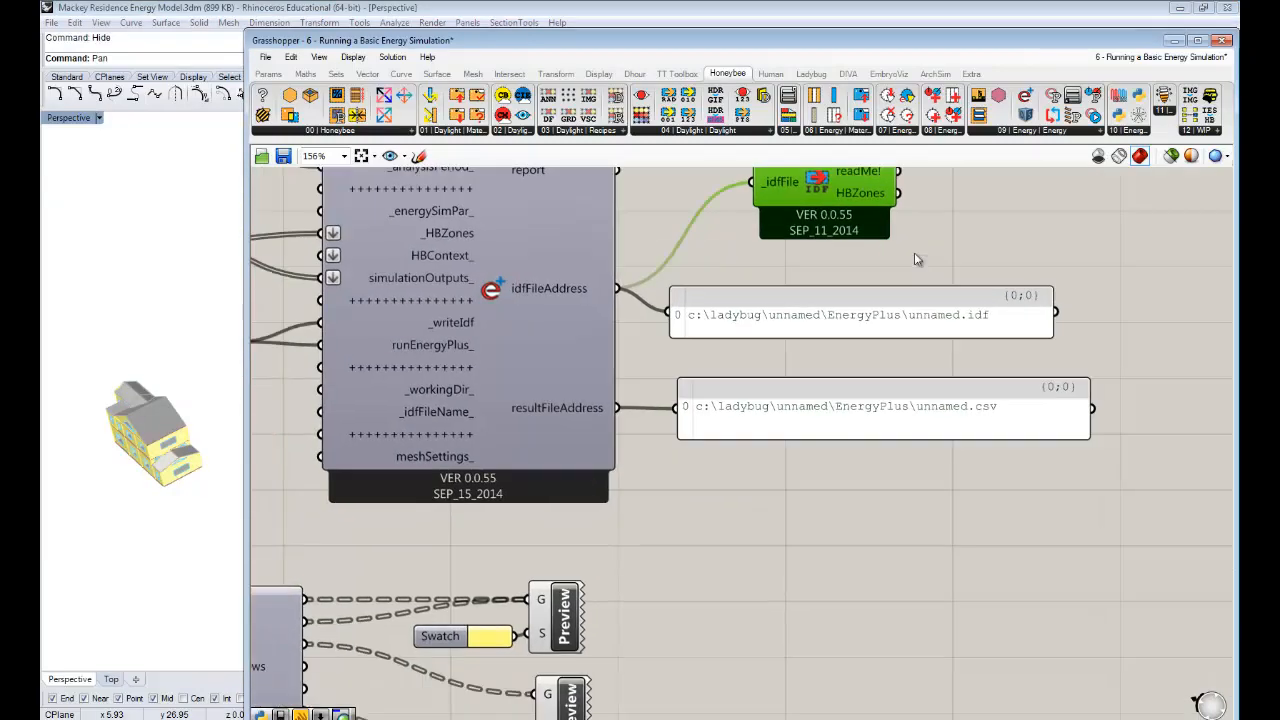
left_click_drag(906, 533, 971, 417)
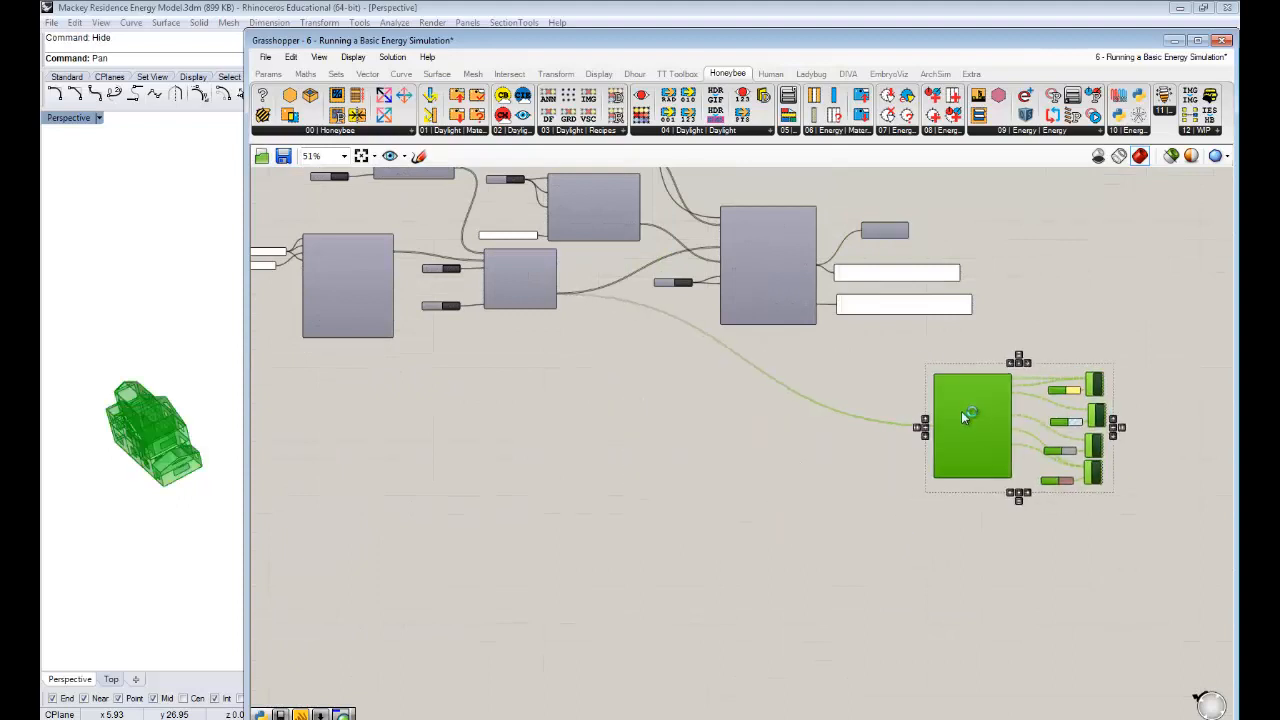
scroll(903, 233, "up", 3)
left_click_drag(903, 233, 922, 540)
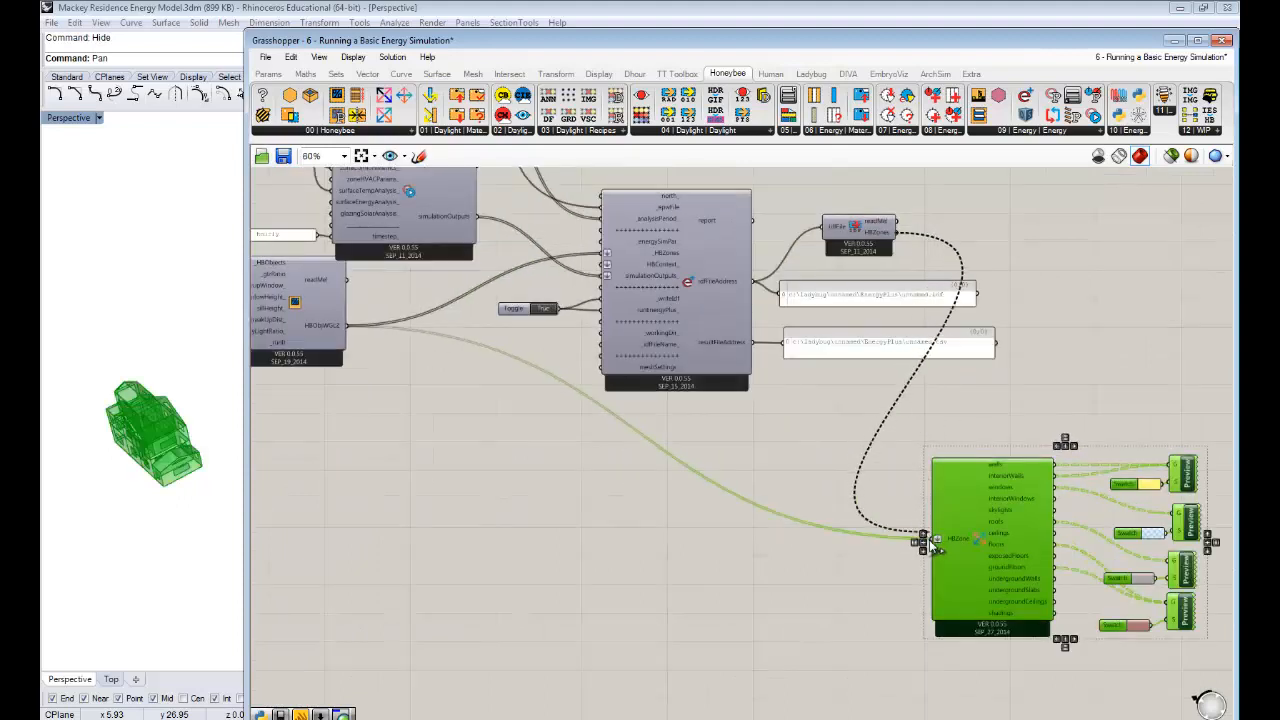
left_click(691, 437)
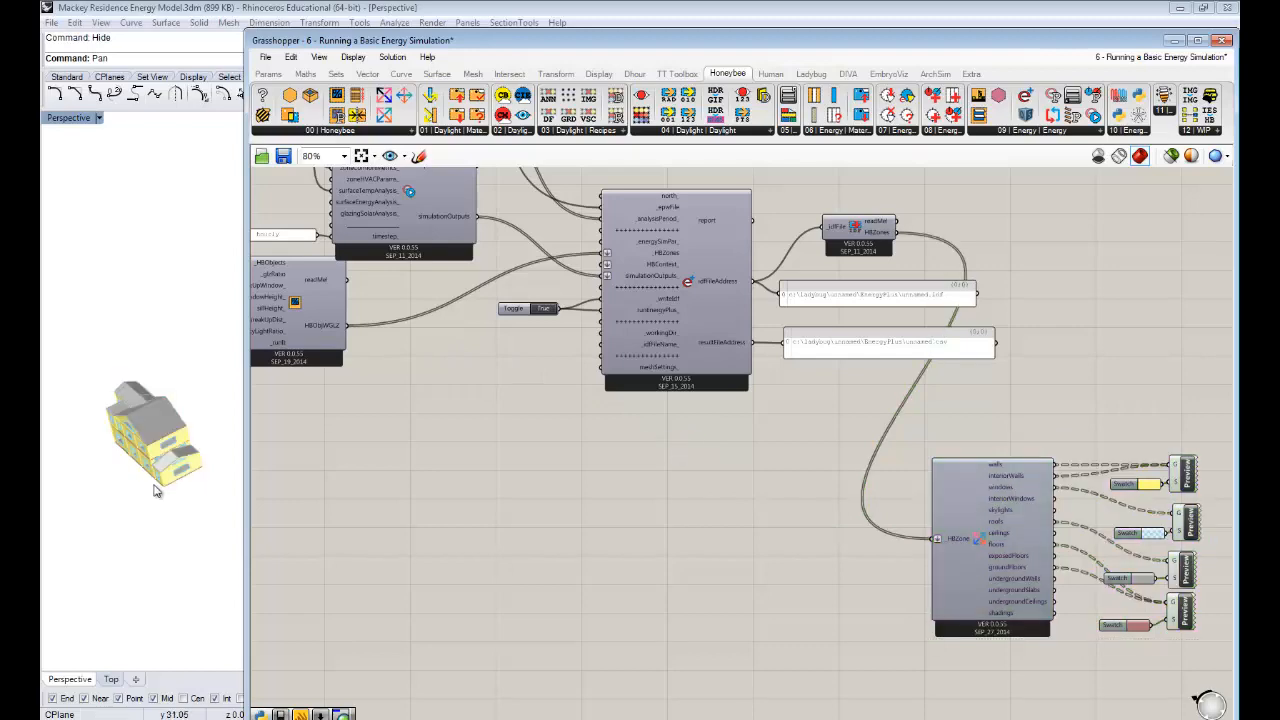
- Widen the visible Rhino viewport and examine the walls, windows and roofs of the house imported from the IDF file
right_click_drag(156, 490, 231, 411)
scroll(171, 487, "up", 8)
right_click_drag(172, 487, 242, 444)
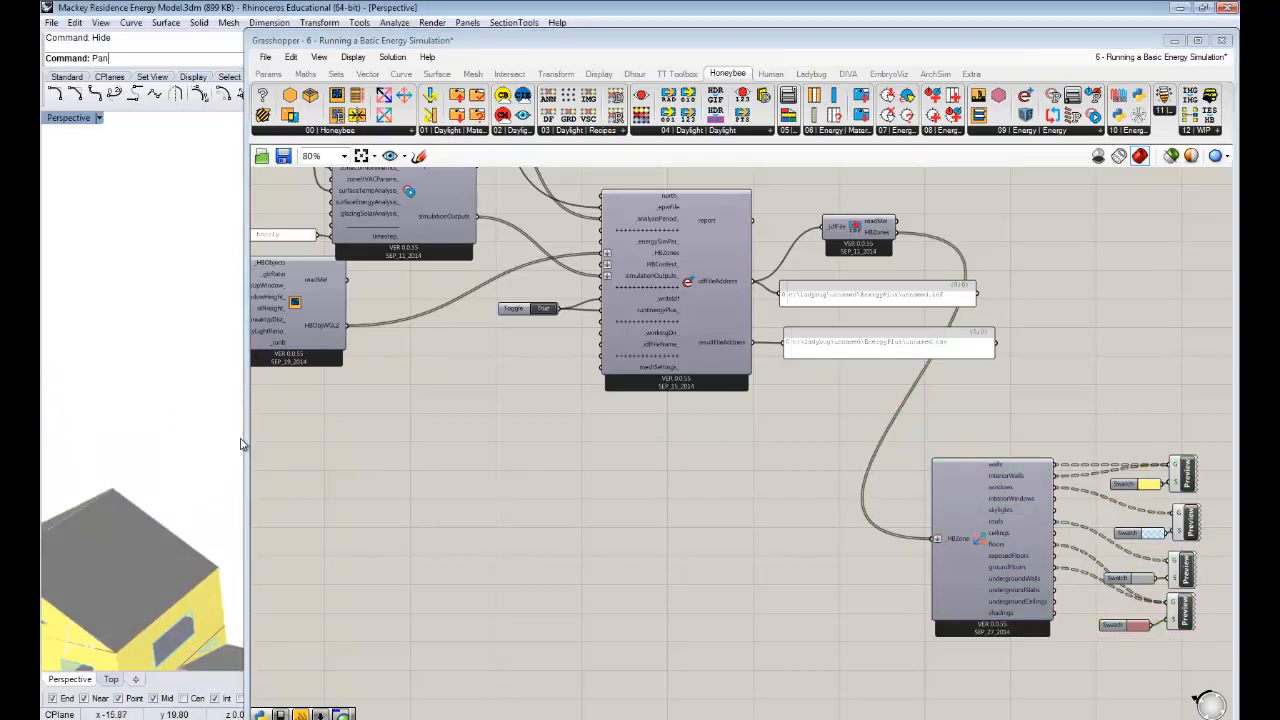
left_click_drag(243, 440, 558, 443)
right_click_drag(374, 546, 184, 576, "shift")
right_click_drag(182, 402, 437, 514)
right_click_drag(453, 412, 569, 408)
scroll(396, 347, "up", 10)
right_click_drag(396, 348, 397, 374)
right_click_drag(1122, 419, 1010, 403)
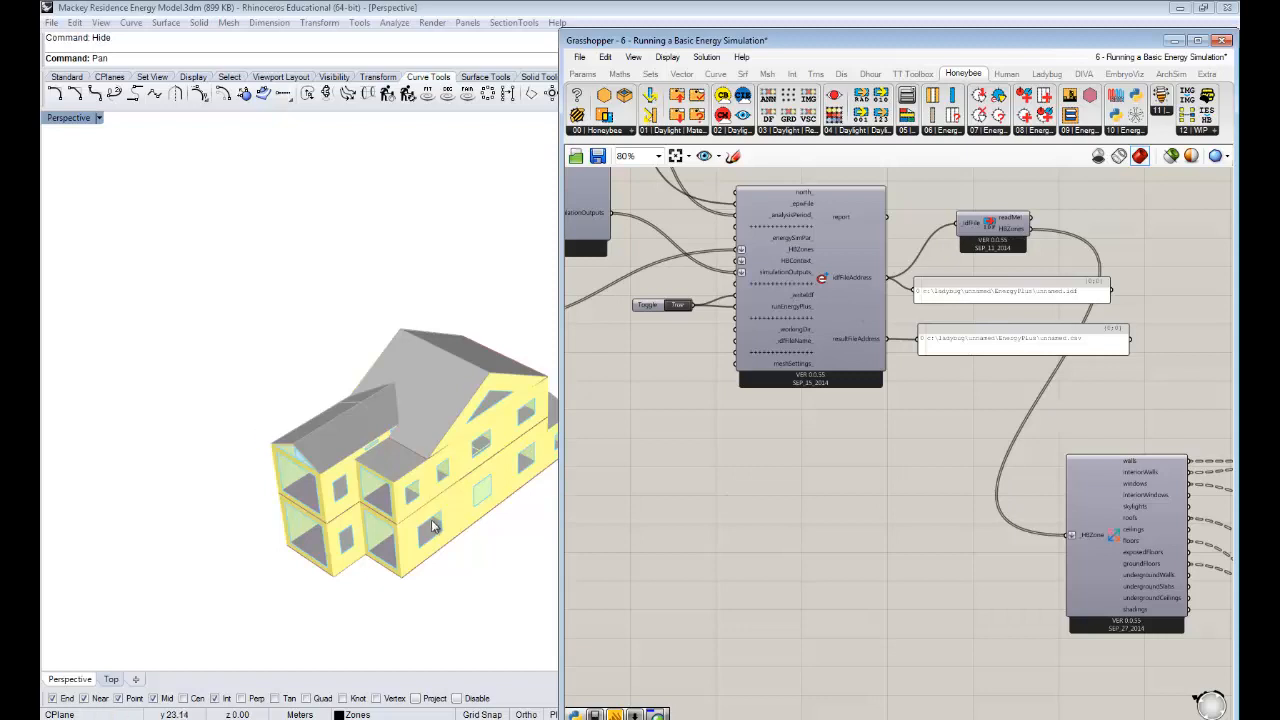
right_click_drag(436, 527, 366, 472)
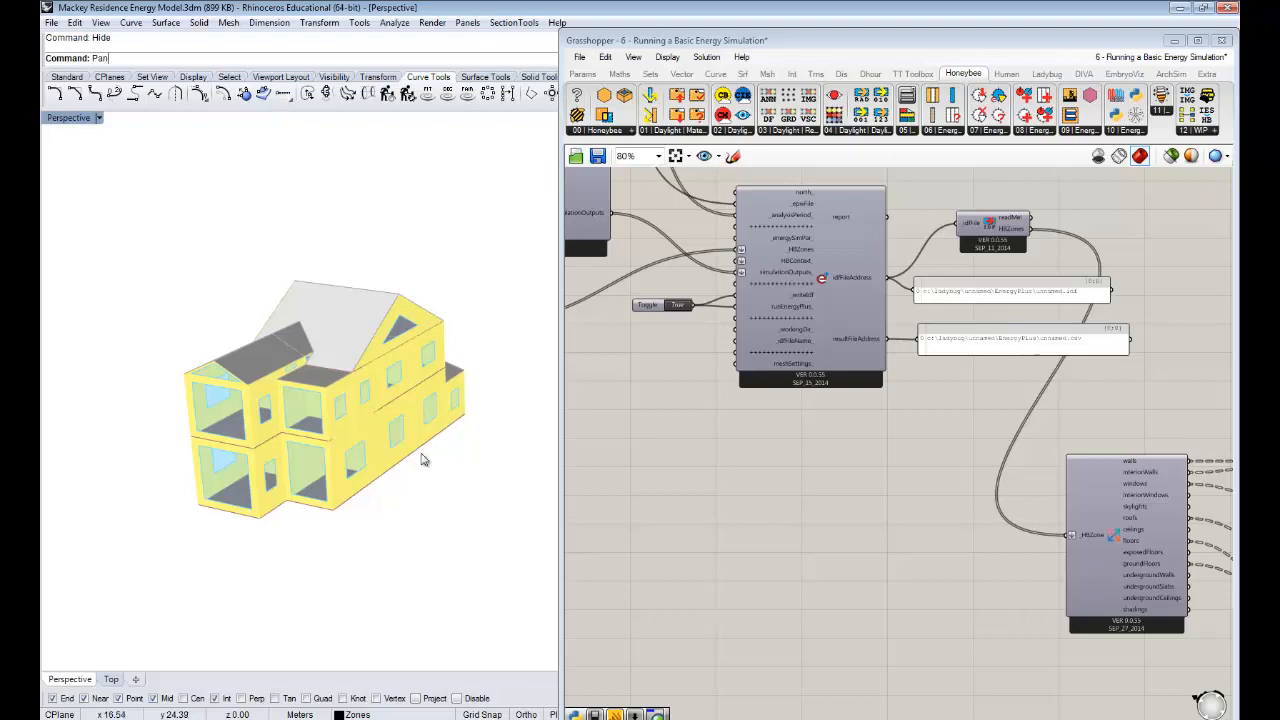
right_click_drag(351, 402, 358, 456)
- Reconnect the HBObjWGLZ output of the glazing component to the surface-type component's _HBZone input, replacing the imported zones
right_click_drag(1050, 463, 799, 429)
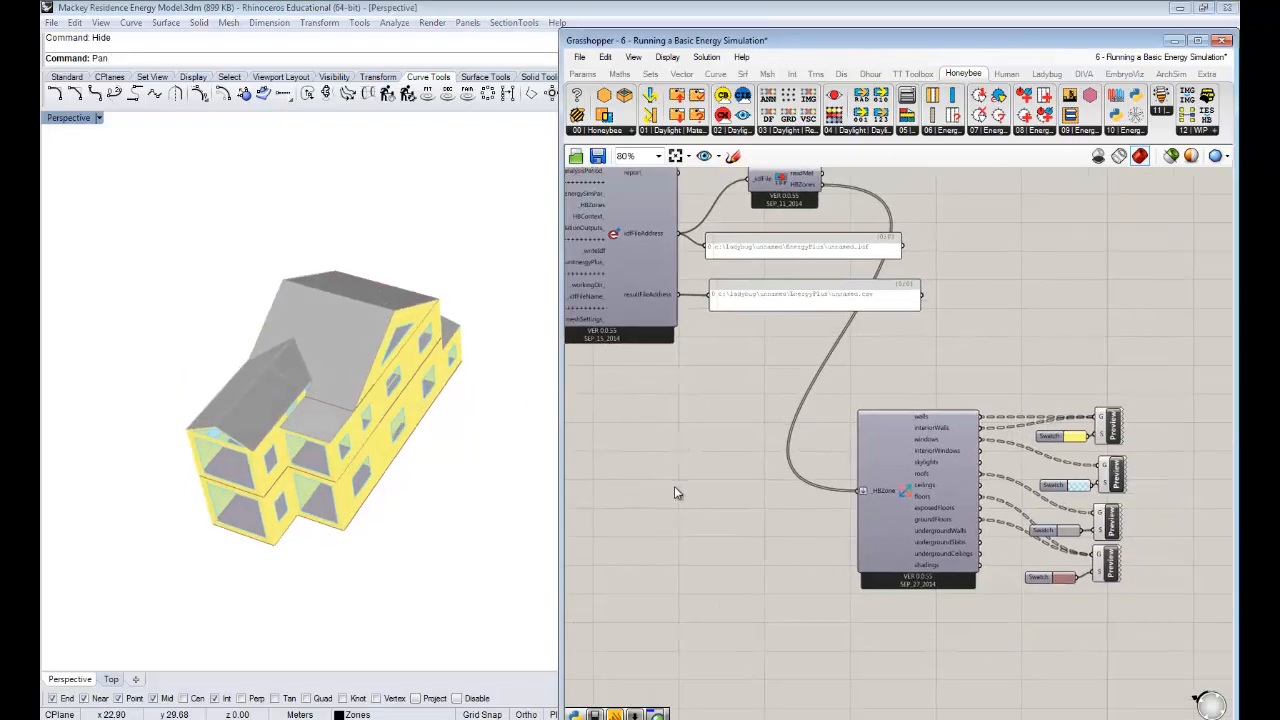
right_click_drag(674, 488, 723, 500)
right_click_drag(829, 514, 923, 486)
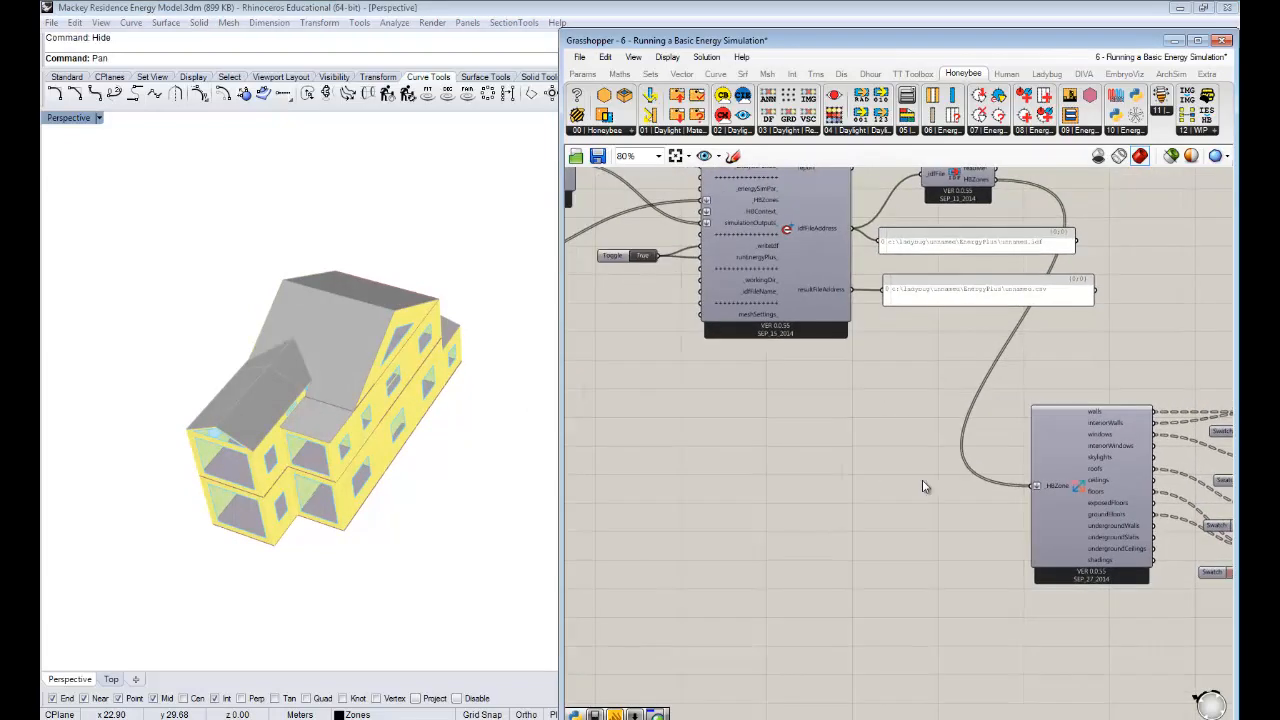
scroll(922, 480, "down", 2)
scroll(731, 342, "up", 2)
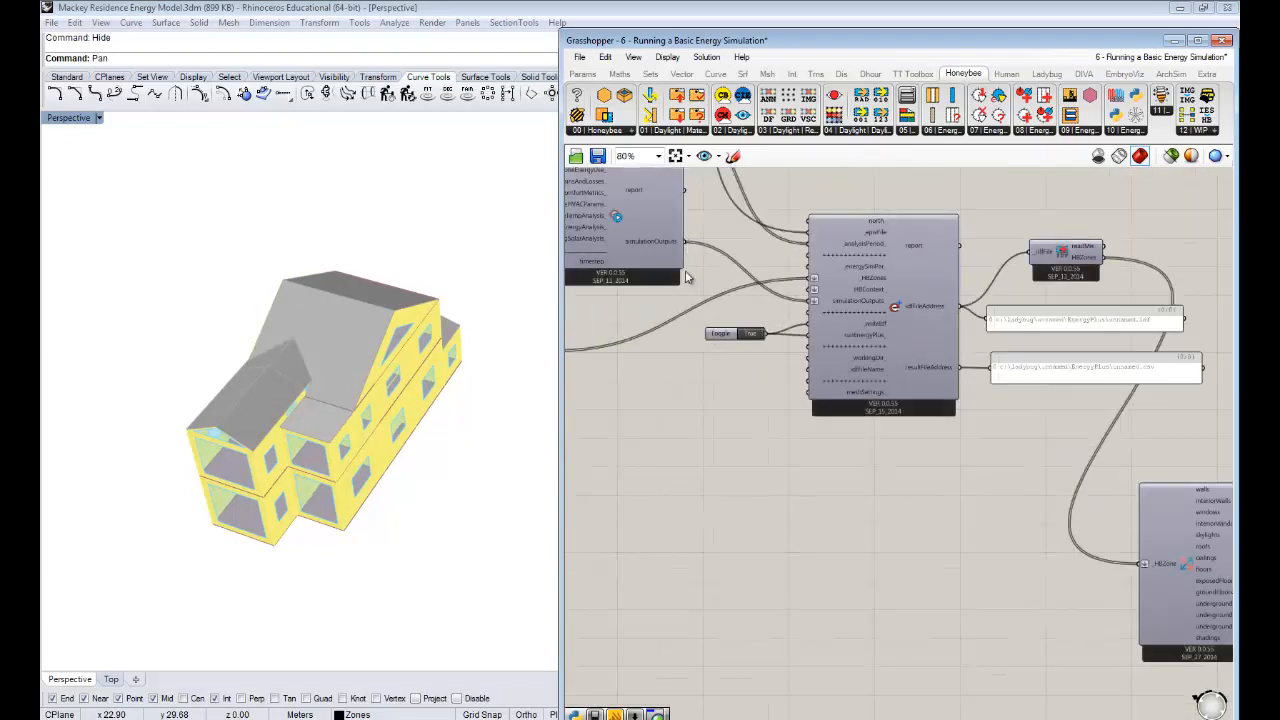
right_click_drag(687, 357, 781, 331)
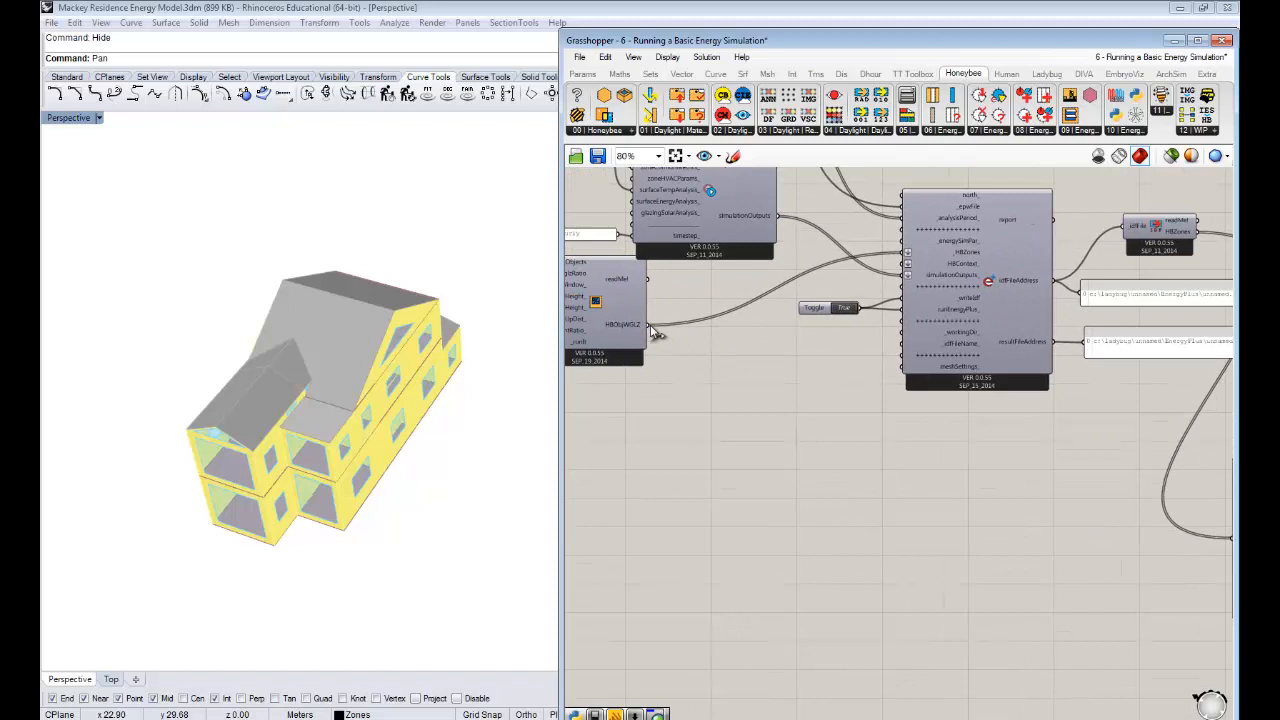
scroll(673, 331, "down", 3)
left_click_drag(650, 328, 961, 437)
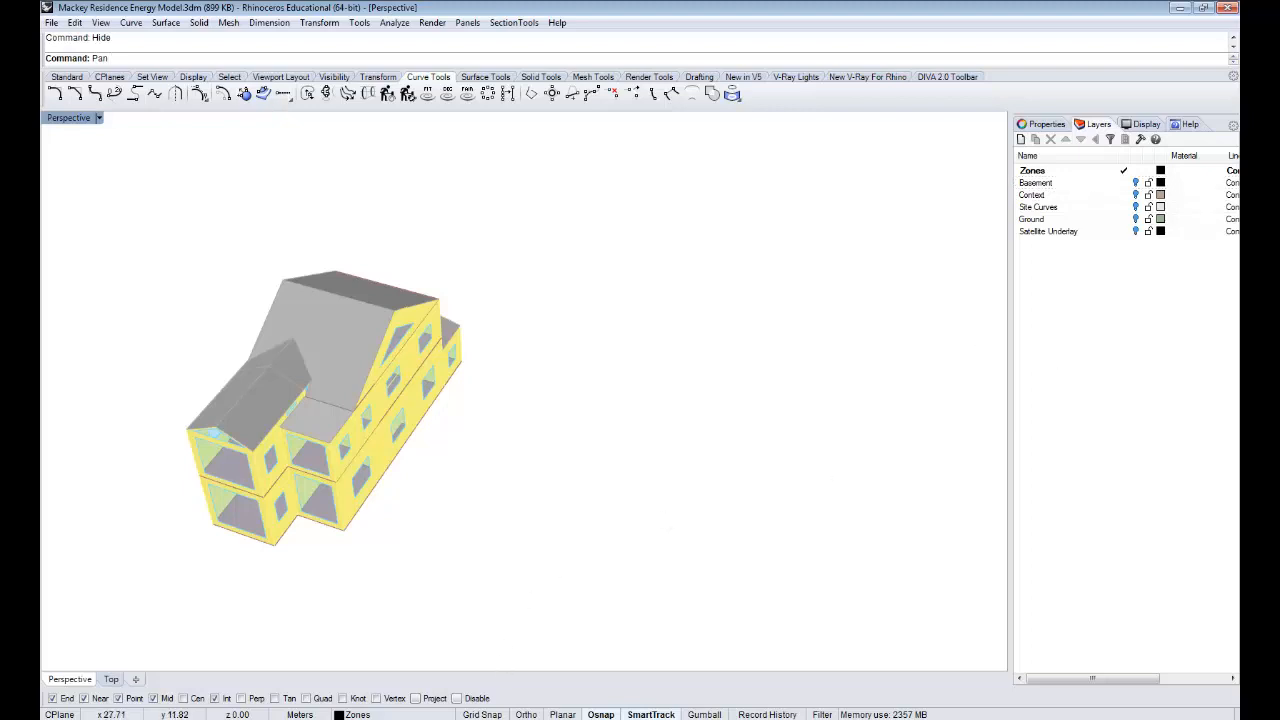
left_click(500, 706)
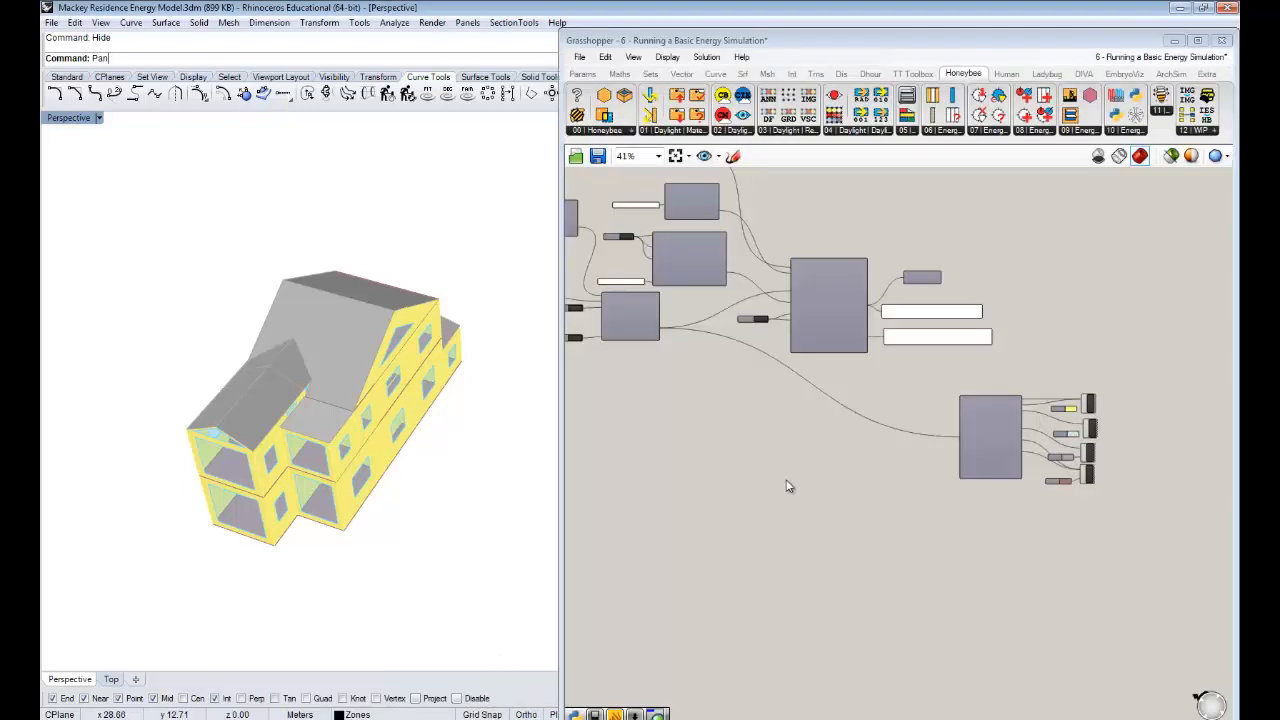
- Move the surface-type component and its colour preview group back beneath the energy simulation component
left_click_drag(1138, 543, 758, 417)
left_click_drag(1166, 512, 820, 410)
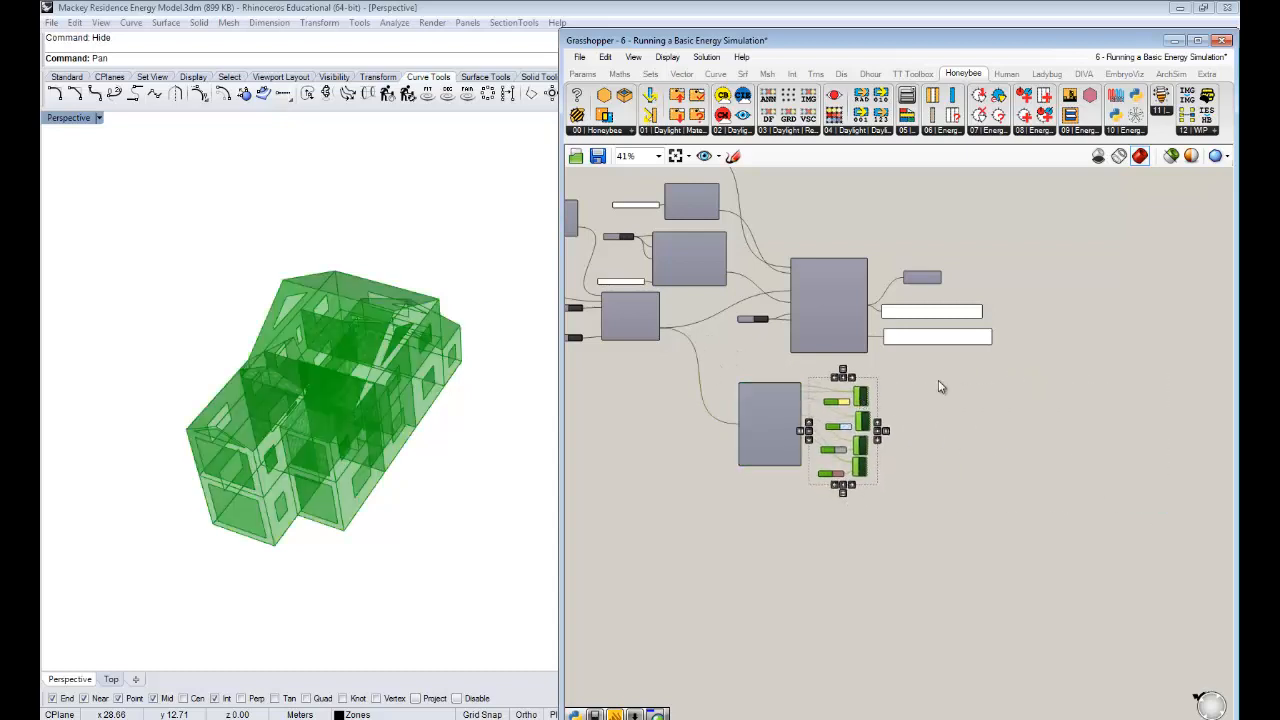
left_click(941, 386)
- Delete the Import idf component and the panel showing the IDF file address
scroll(942, 384, "up", 3)
right_click_drag(915, 305, 963, 393)
left_click(948, 266)
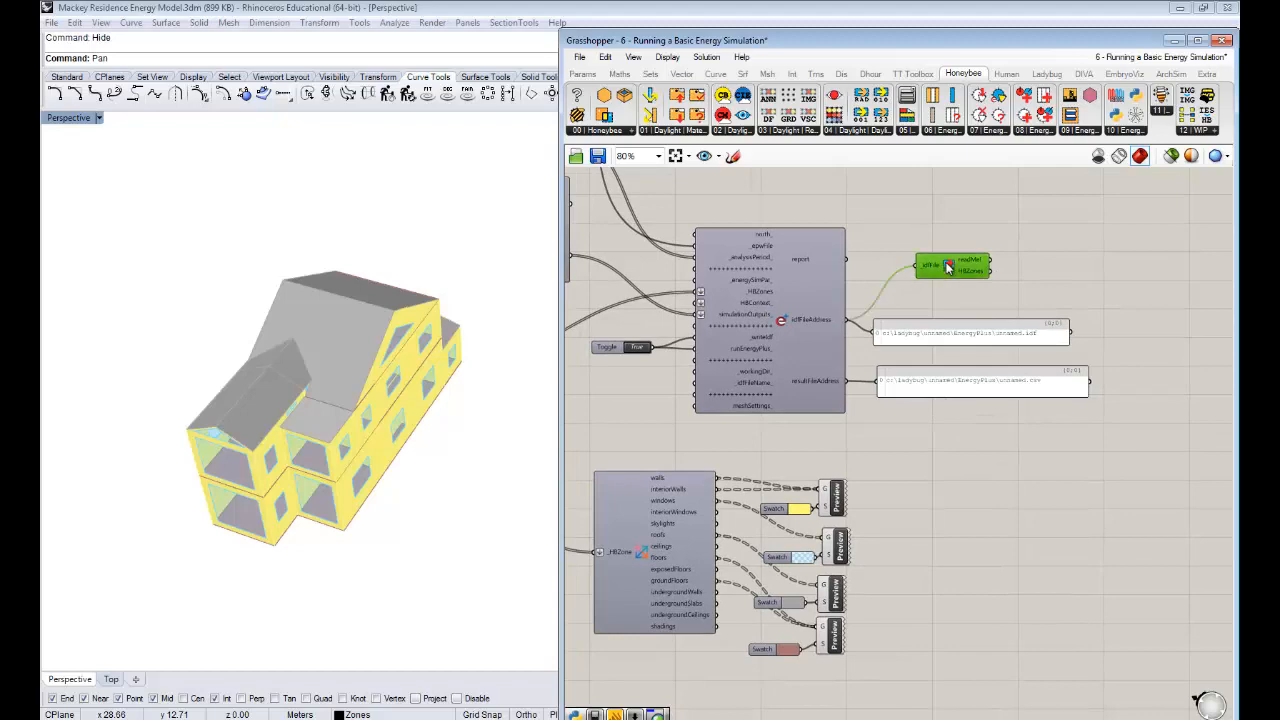
key("Delete")
left_click_drag(936, 345, 934, 299)
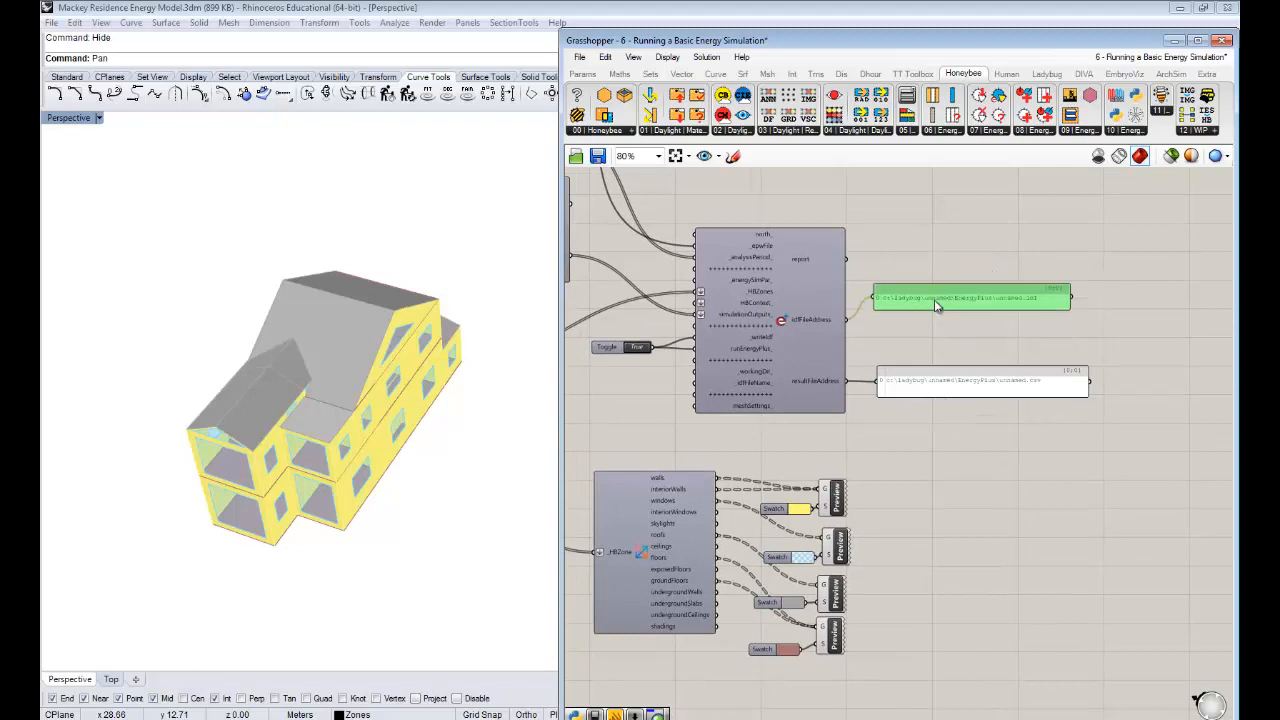
key("Delete")
- Widen the Grasshopper window and place a Honeybee_Read EP Result component beyond the CSV file address panel
scroll(1000, 384, "up", 2)
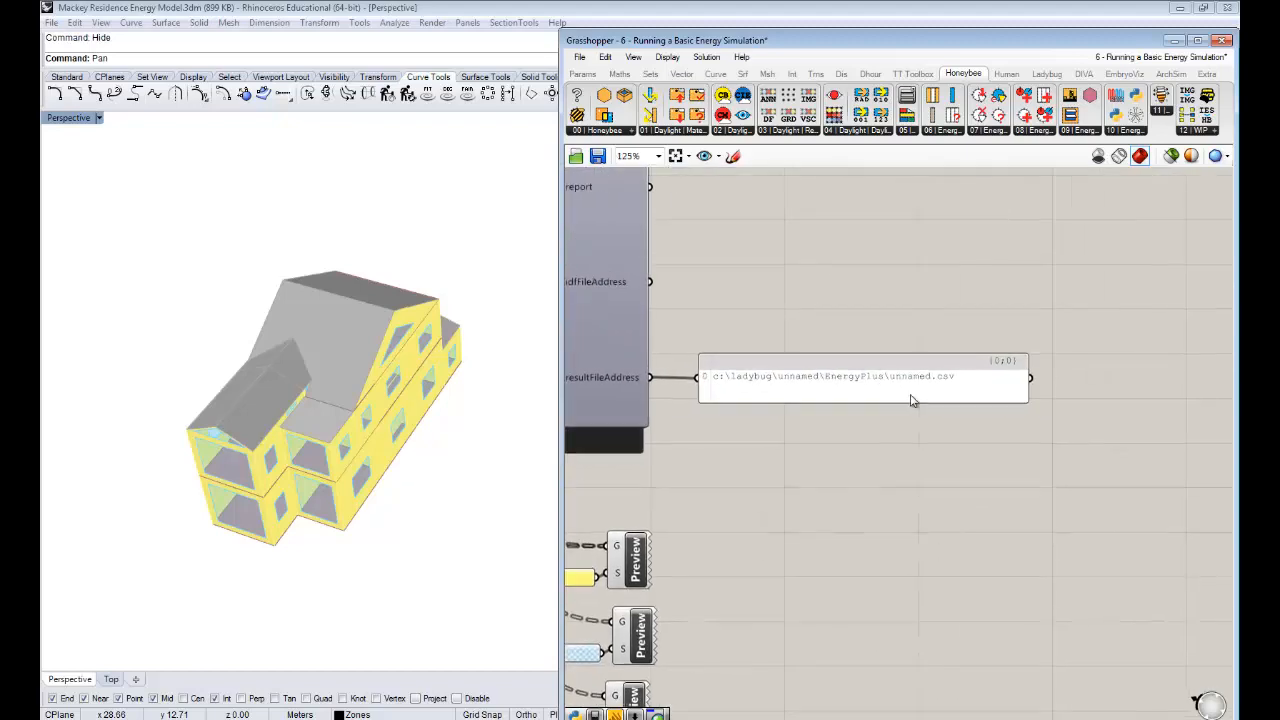
scroll(914, 394, "down", 1)
right_click_drag(858, 400, 930, 396)
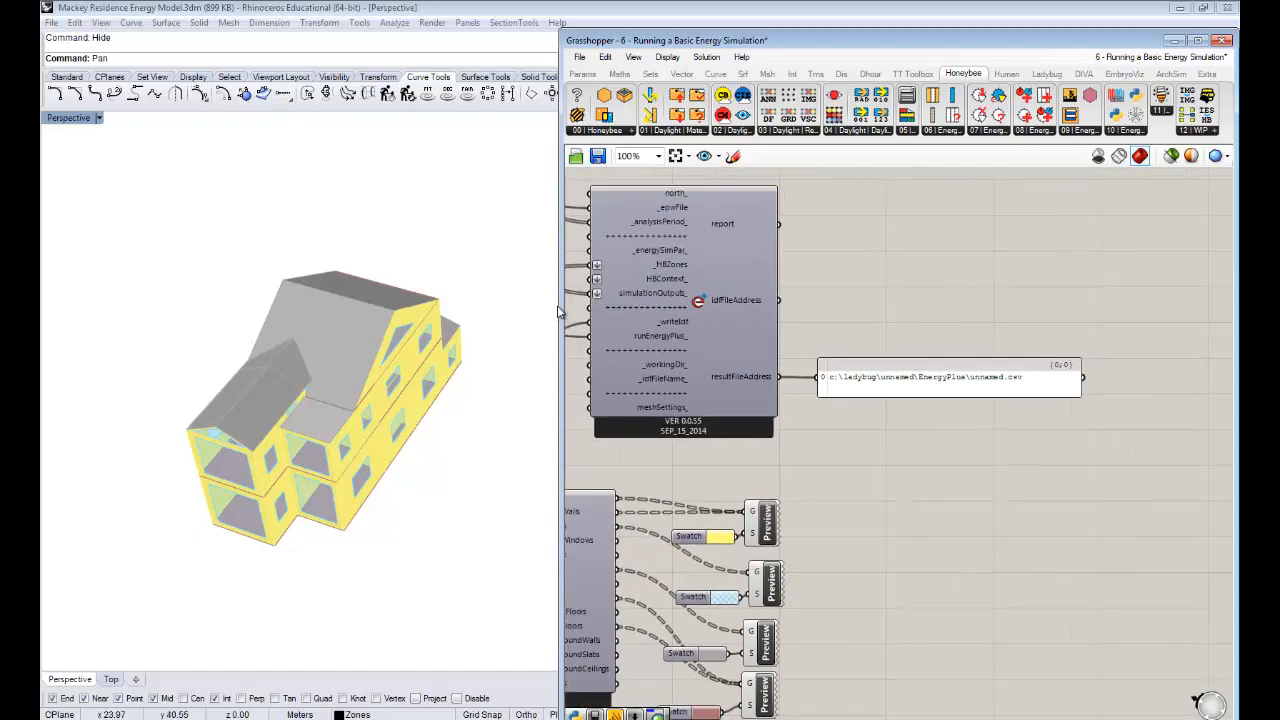
left_click_drag(557, 306, 321, 306)
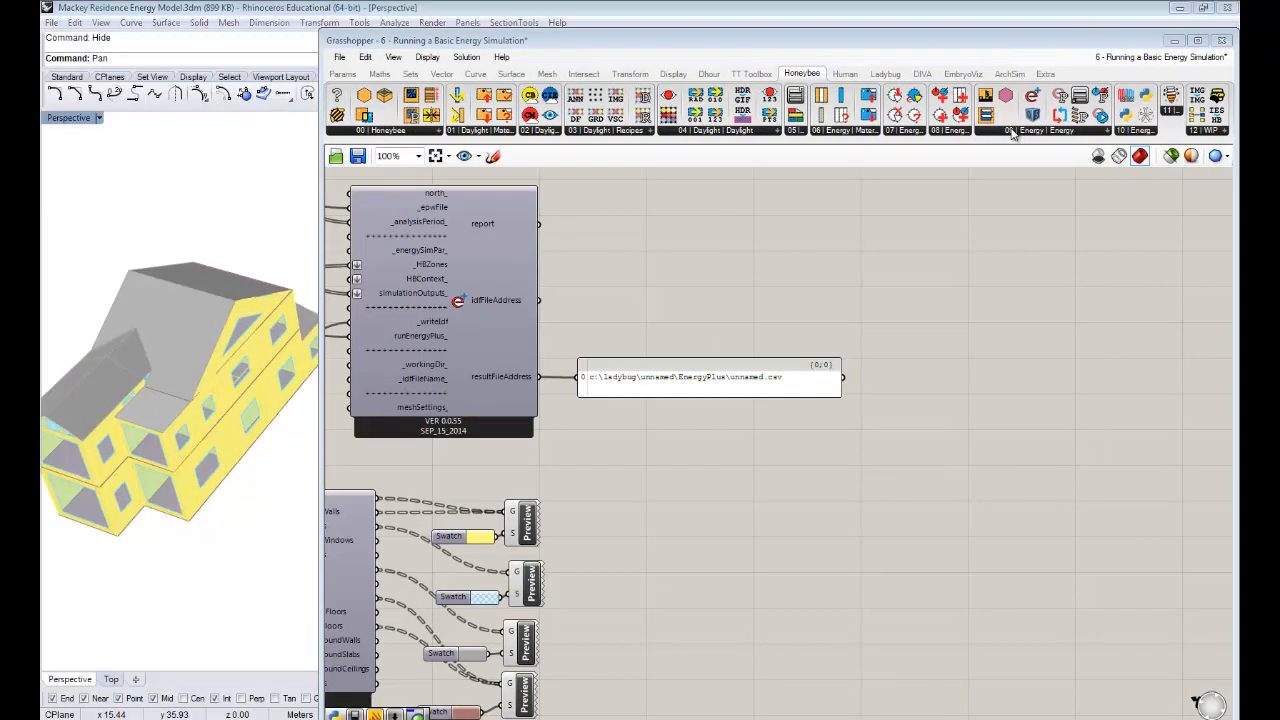
left_click(1013, 131)
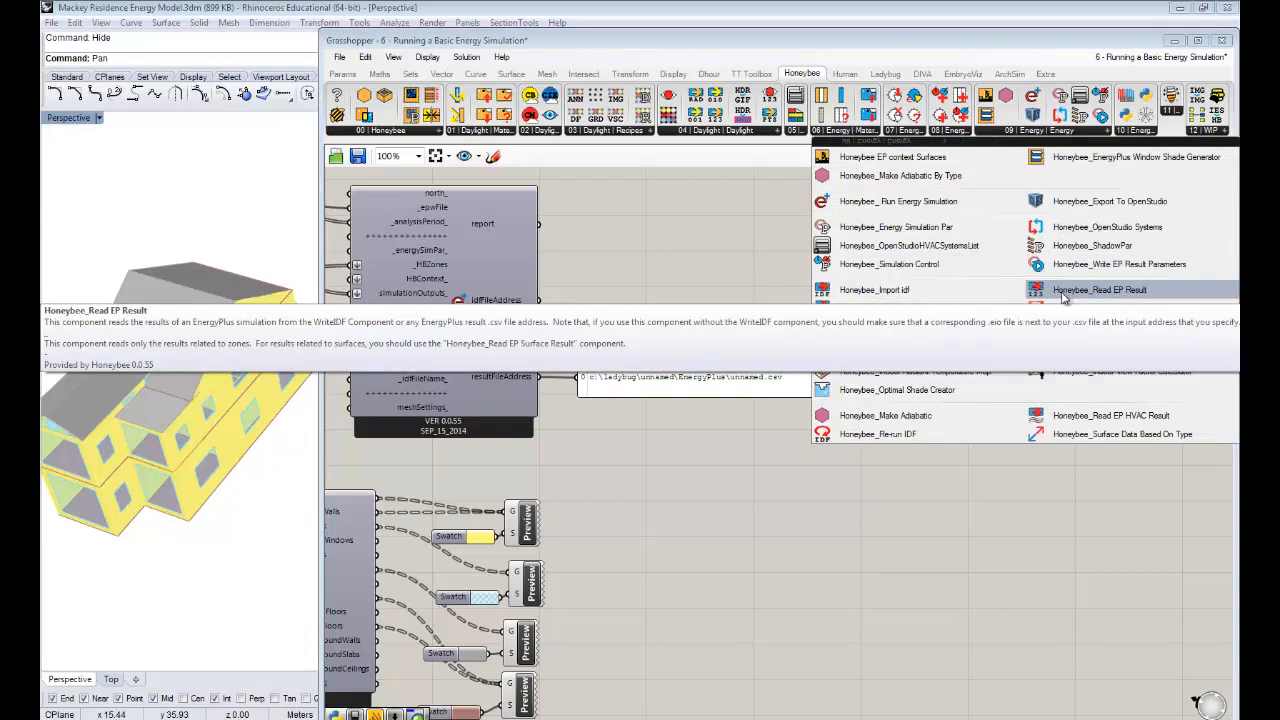
left_click_drag(1073, 291, 1014, 357)
left_click(1130, 330)
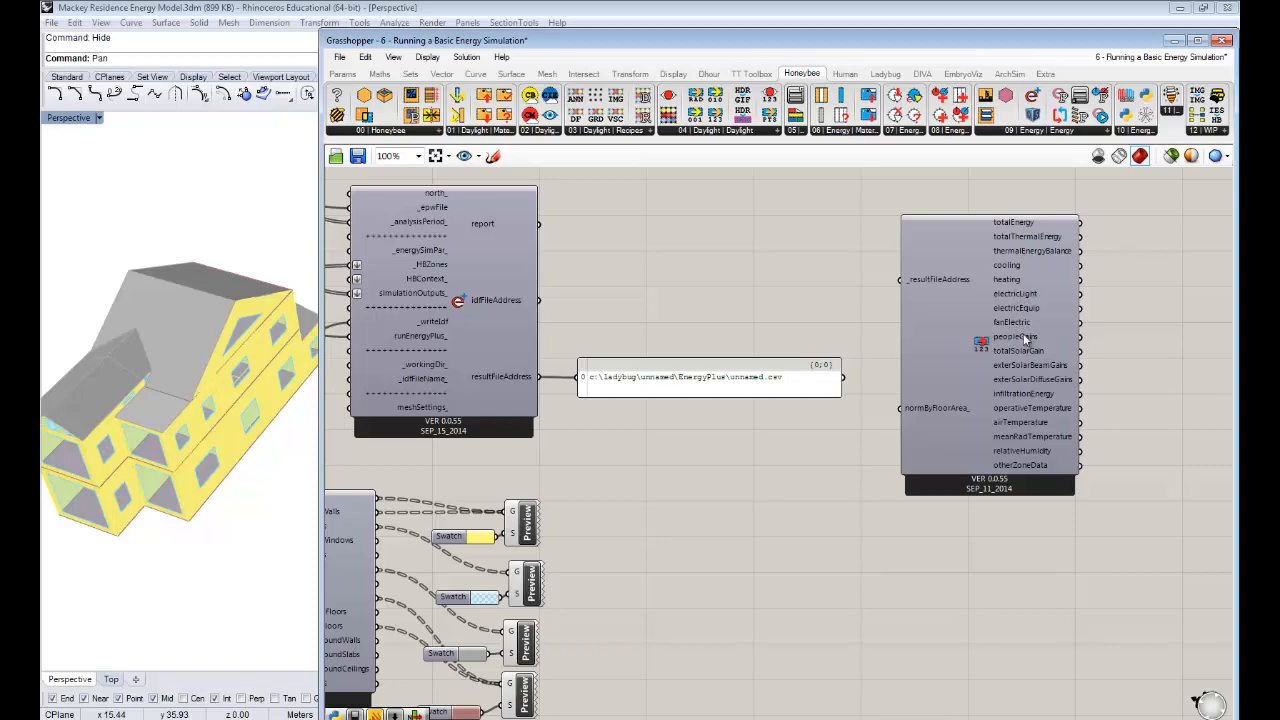
- Wire the energy simulation's resultFileAddress output to the _resultFileAddress input of the Read EP Result component
right_click_drag(711, 508, 746, 512)
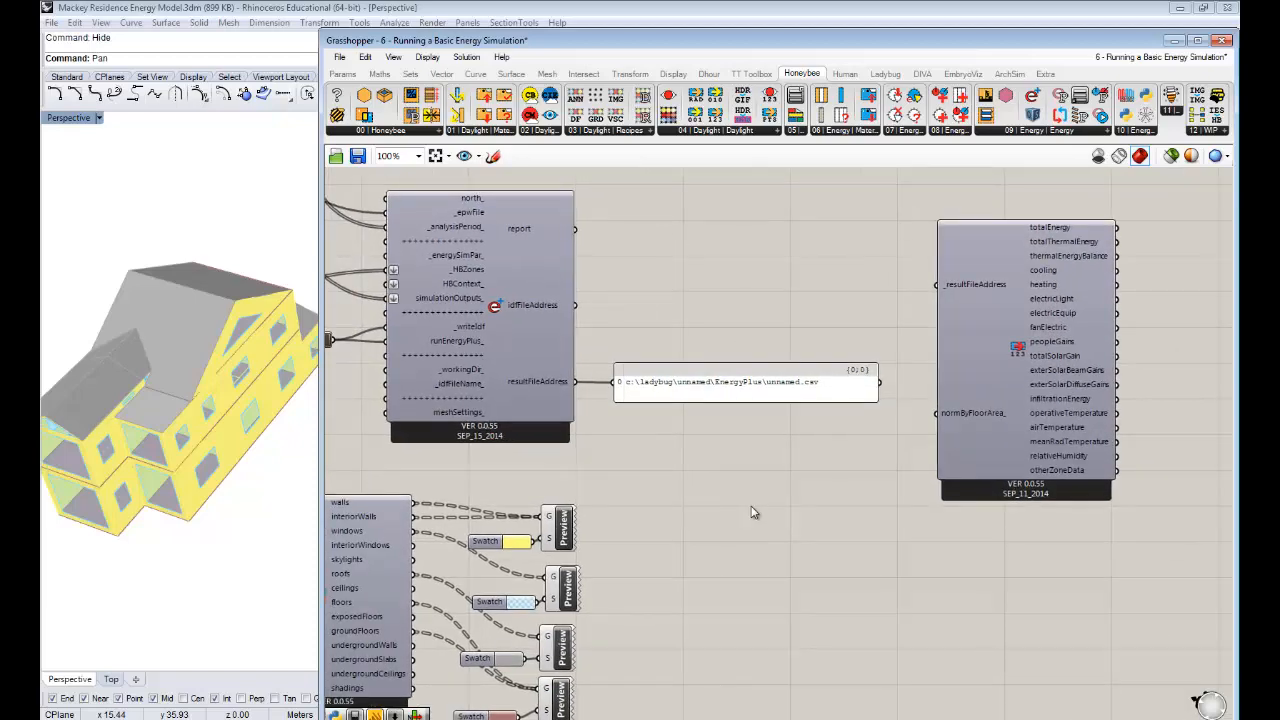
right_click_drag(705, 437, 747, 443)
right_click_drag(965, 381, 987, 383)
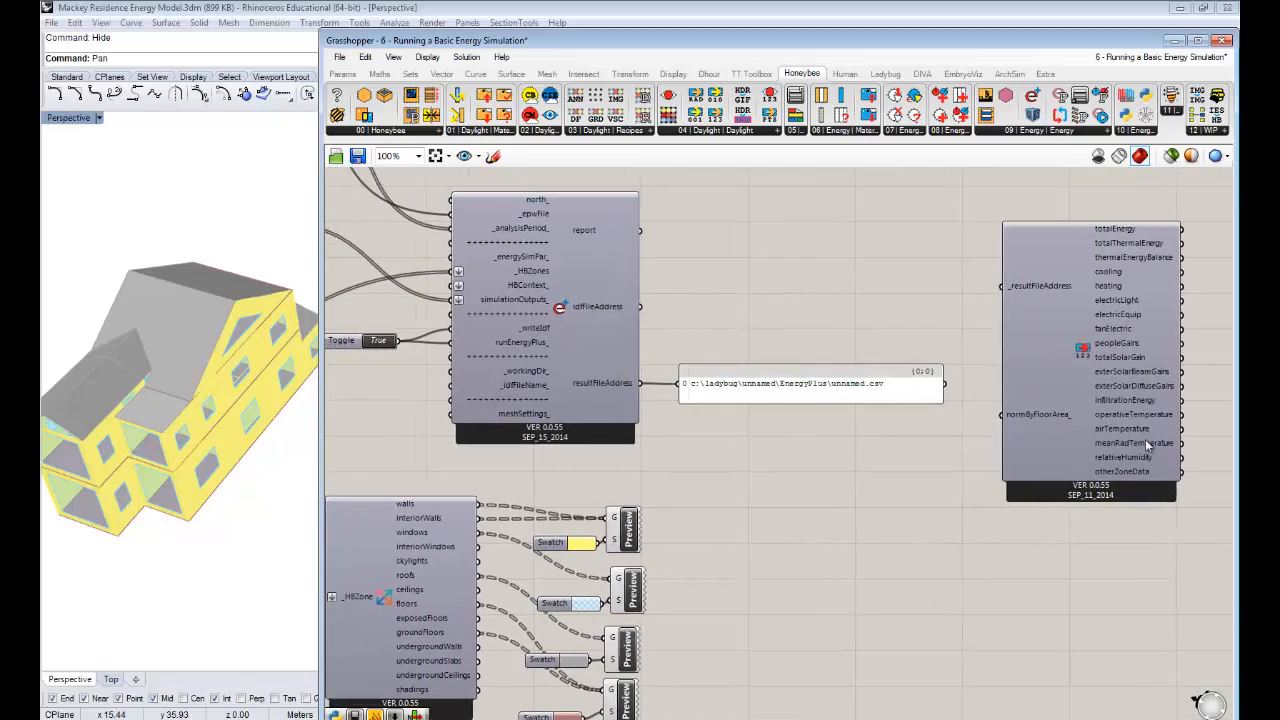
right_click_drag(664, 336, 884, 360)
scroll(878, 350, "down", 2)
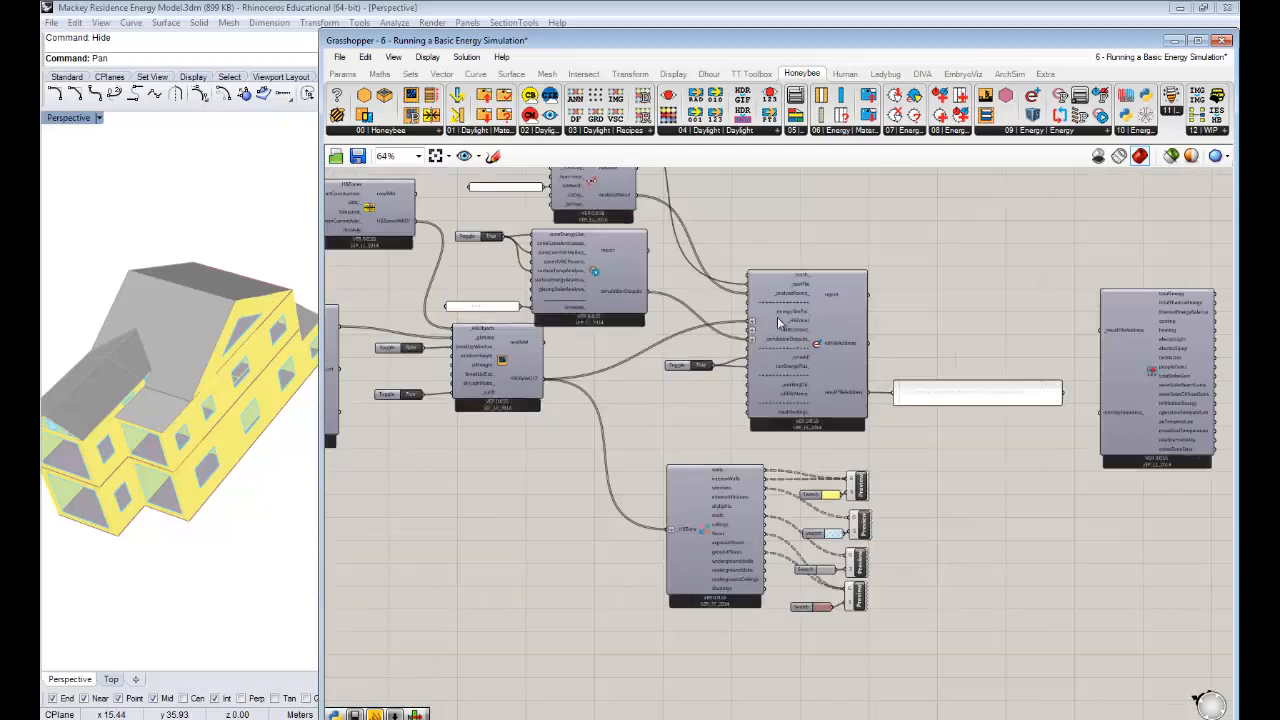
scroll(560, 277, "up", 2)
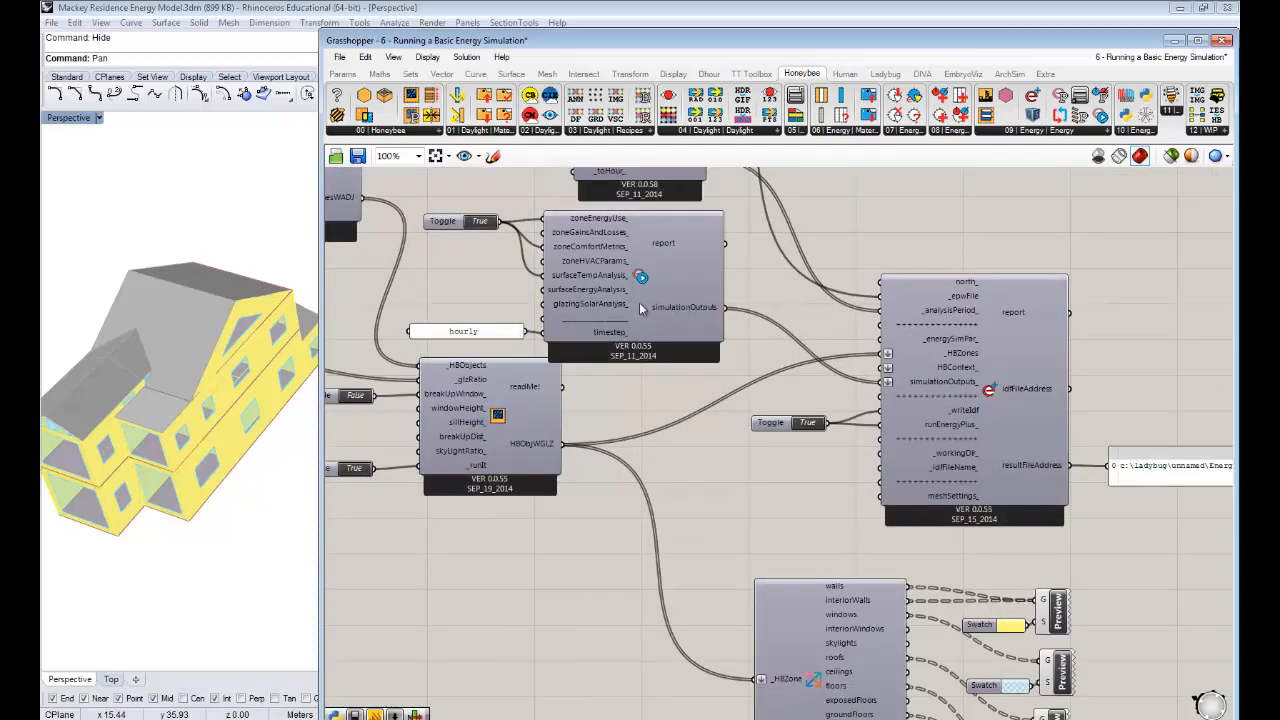
left_click(636, 287)
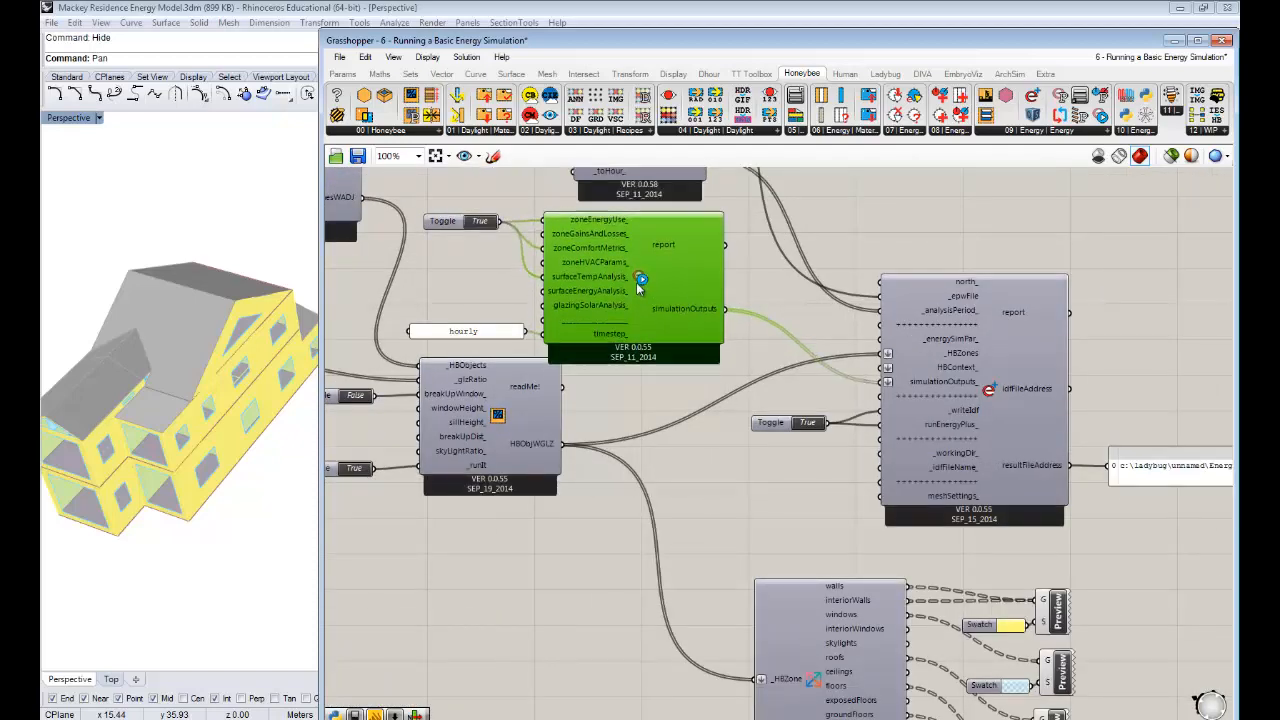
right_click_drag(1081, 438, 651, 386)
left_click_drag(640, 413, 992, 318)
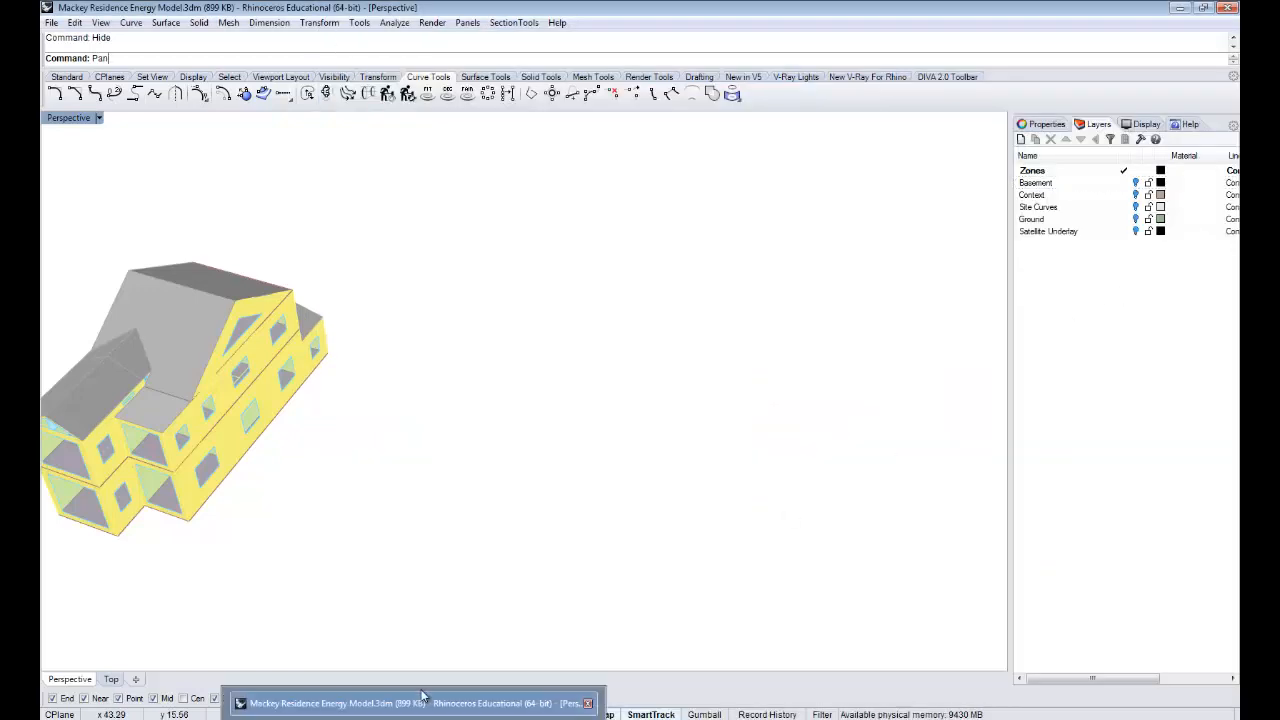
left_click(505, 697)
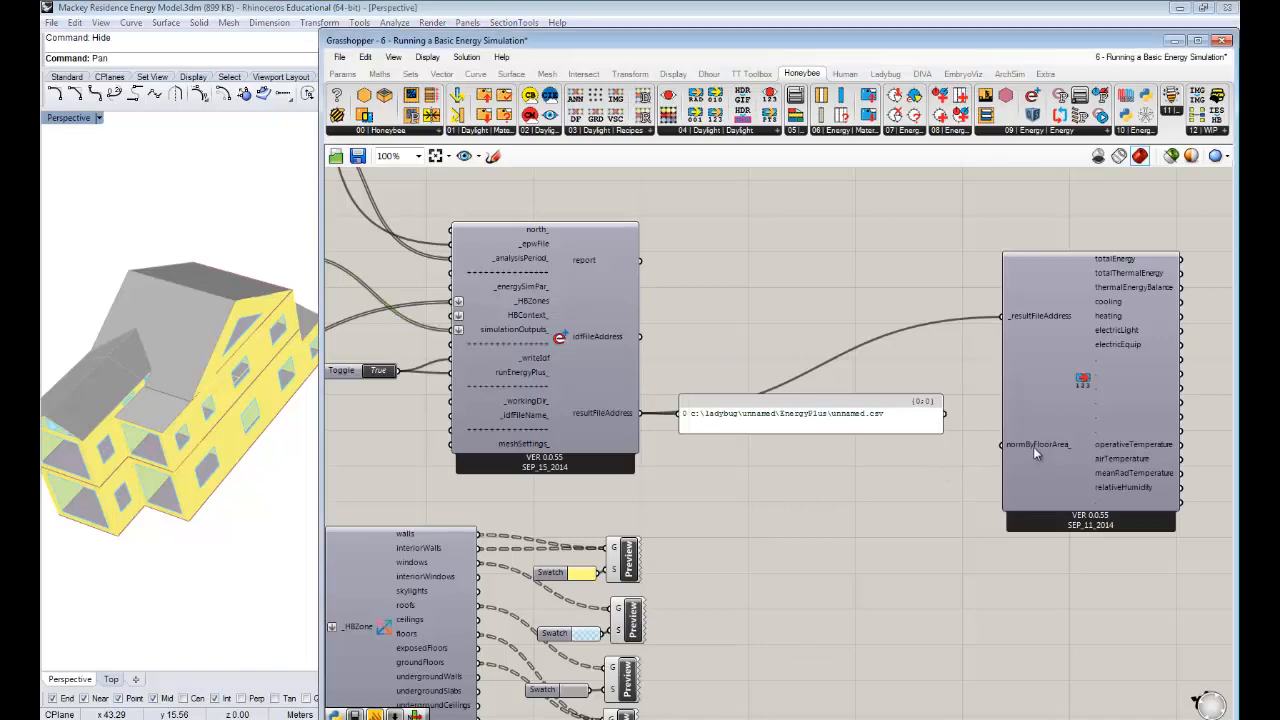
- Move the Read EP Result component slightly closer to the CSV file address panel
right_click_drag(963, 417, 771, 383)
left_click(894, 397)
left_click_drag(895, 390, 878, 389)
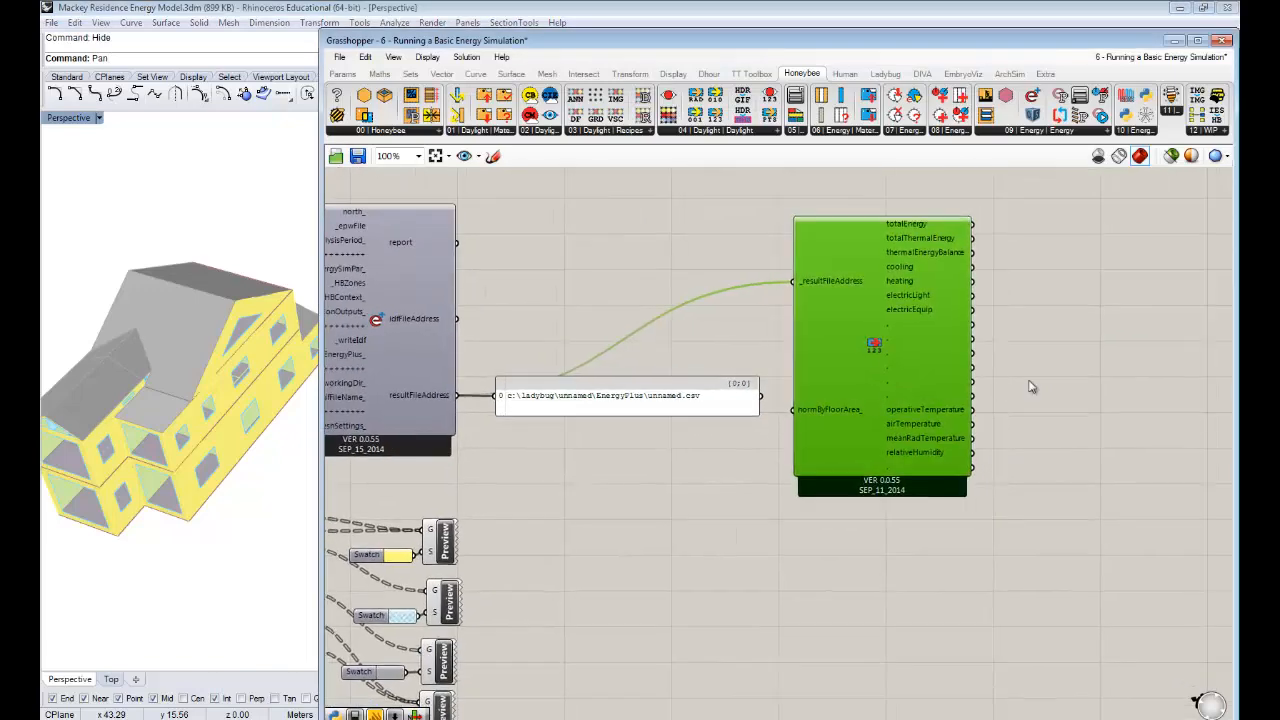
left_click(1030, 380)
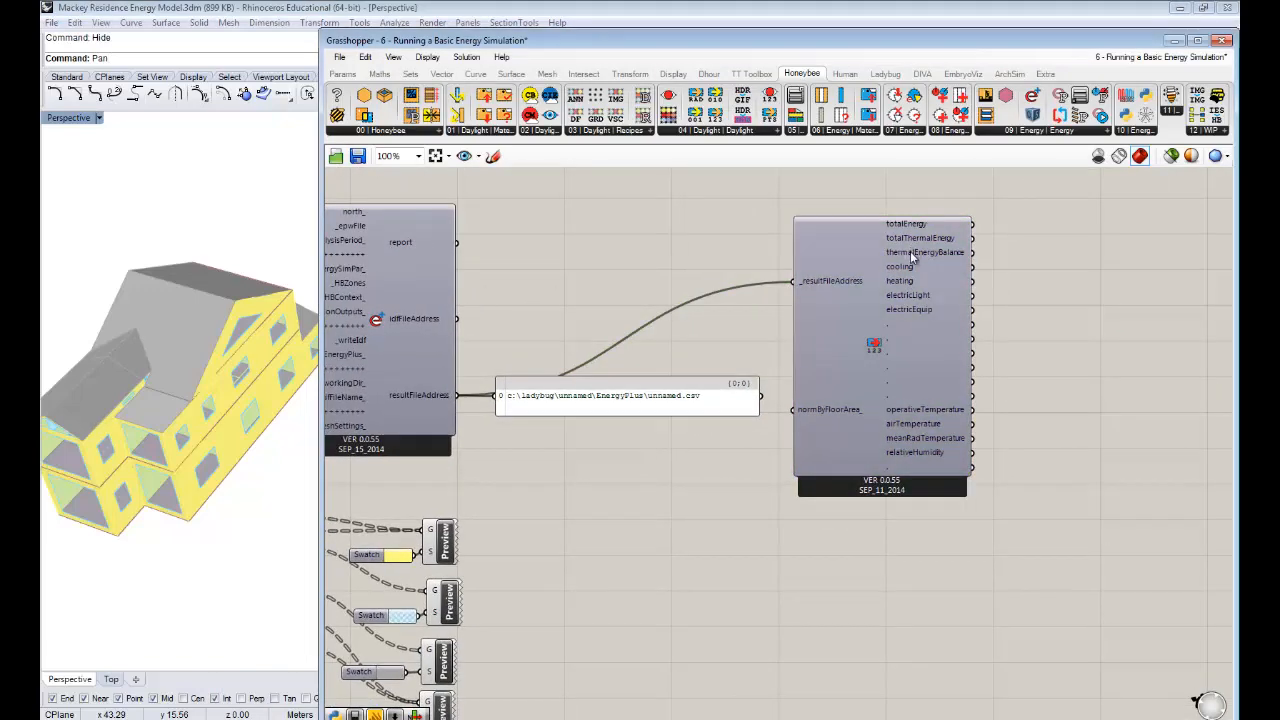
- Compare the outputs offered by the Read EP Result component with the zone outputs requested in the simulation outputs component
right_click_drag(910, 278, 862, 270)
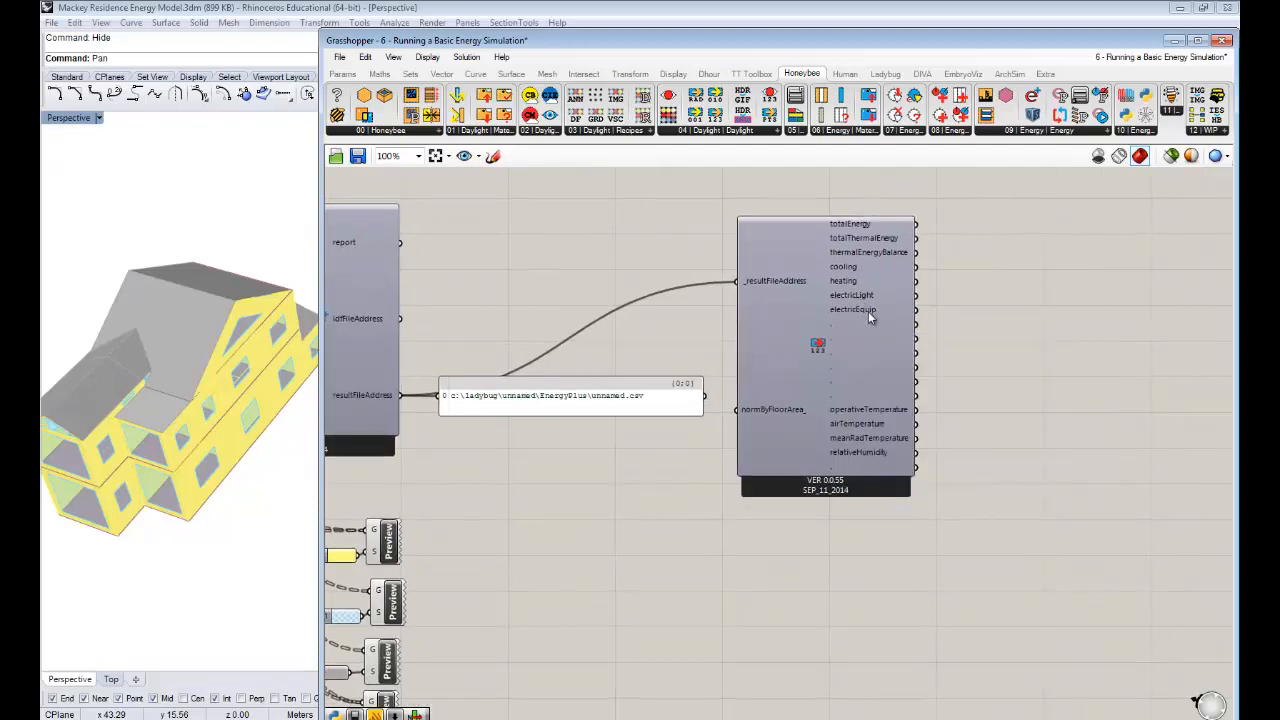
scroll(971, 457, "up", 2)
scroll(717, 404, "down", 3)
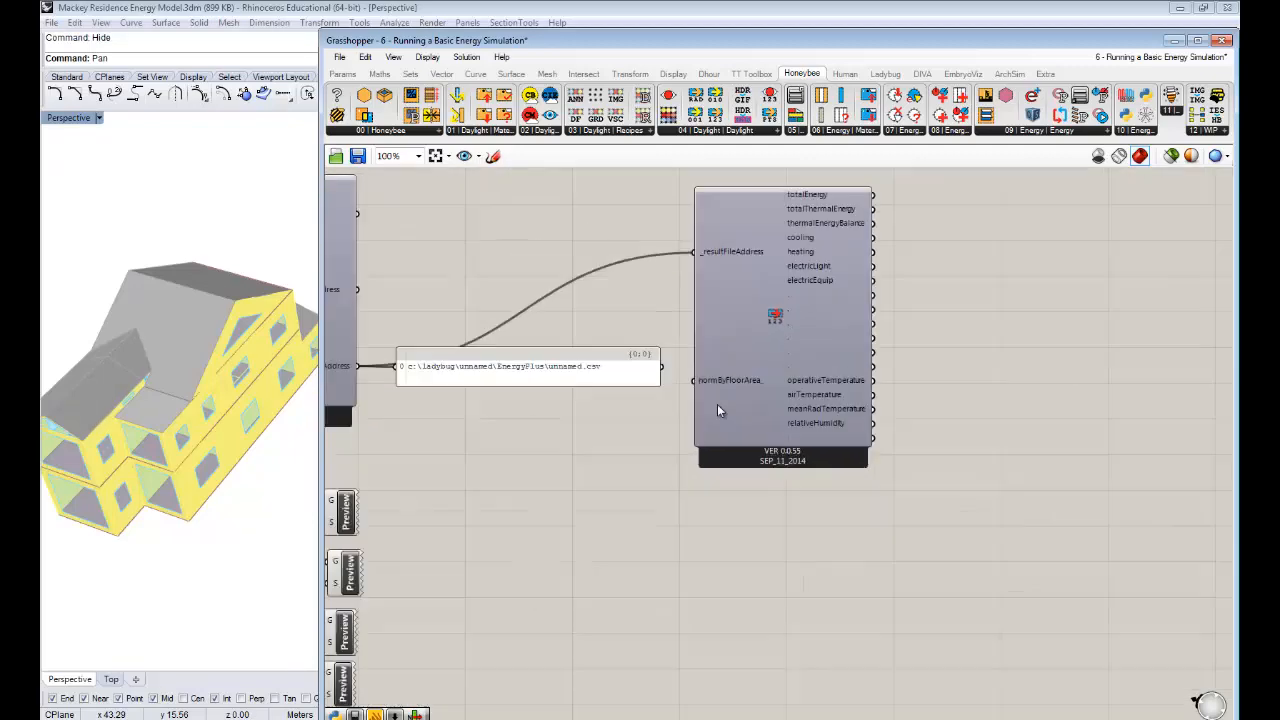
right_click_drag(751, 406, 1060, 410)
scroll(400, 213, "up", 3)
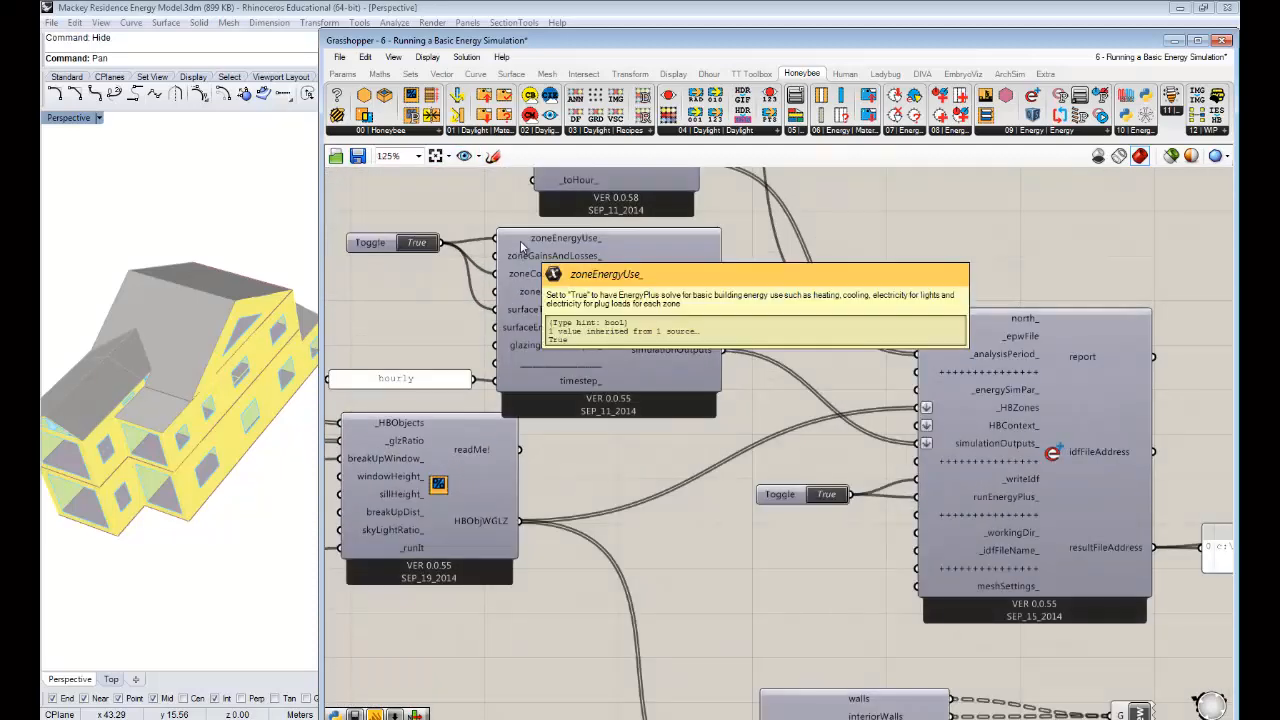
right_click_drag(1174, 330, 615, 269)
right_click_drag(750, 380, 424, 329)
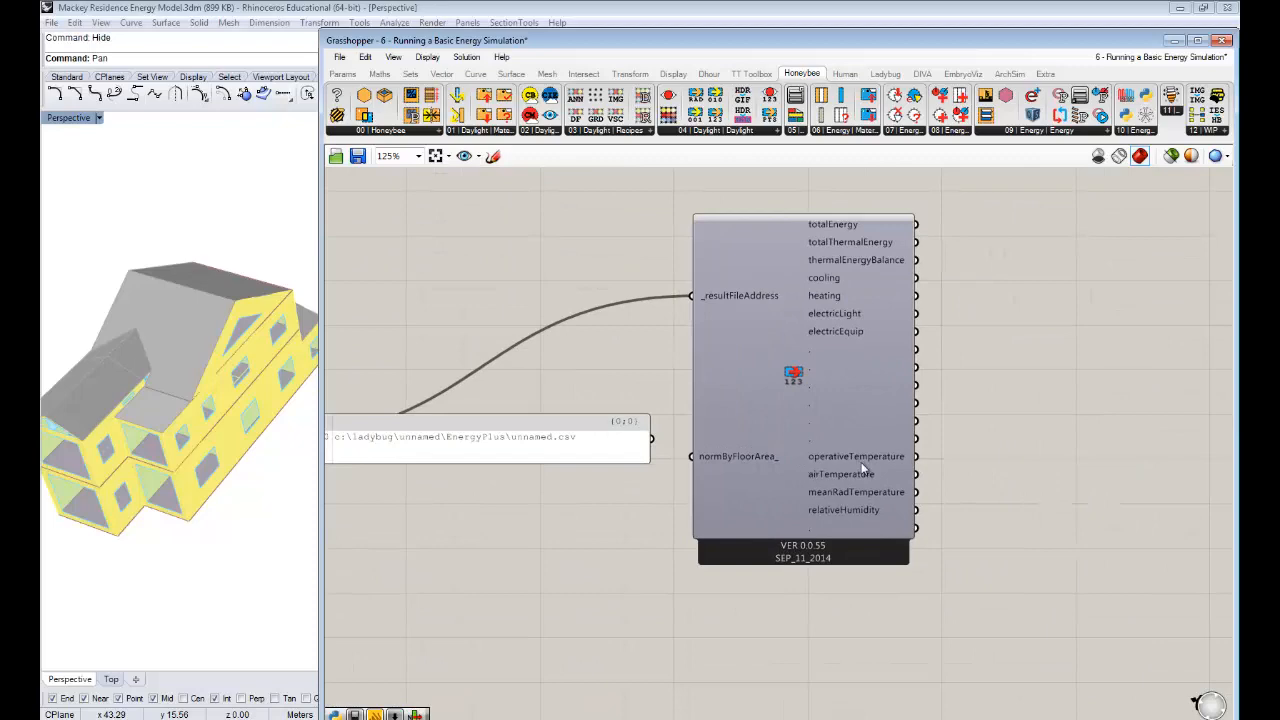
scroll(878, 570, "down", 2)
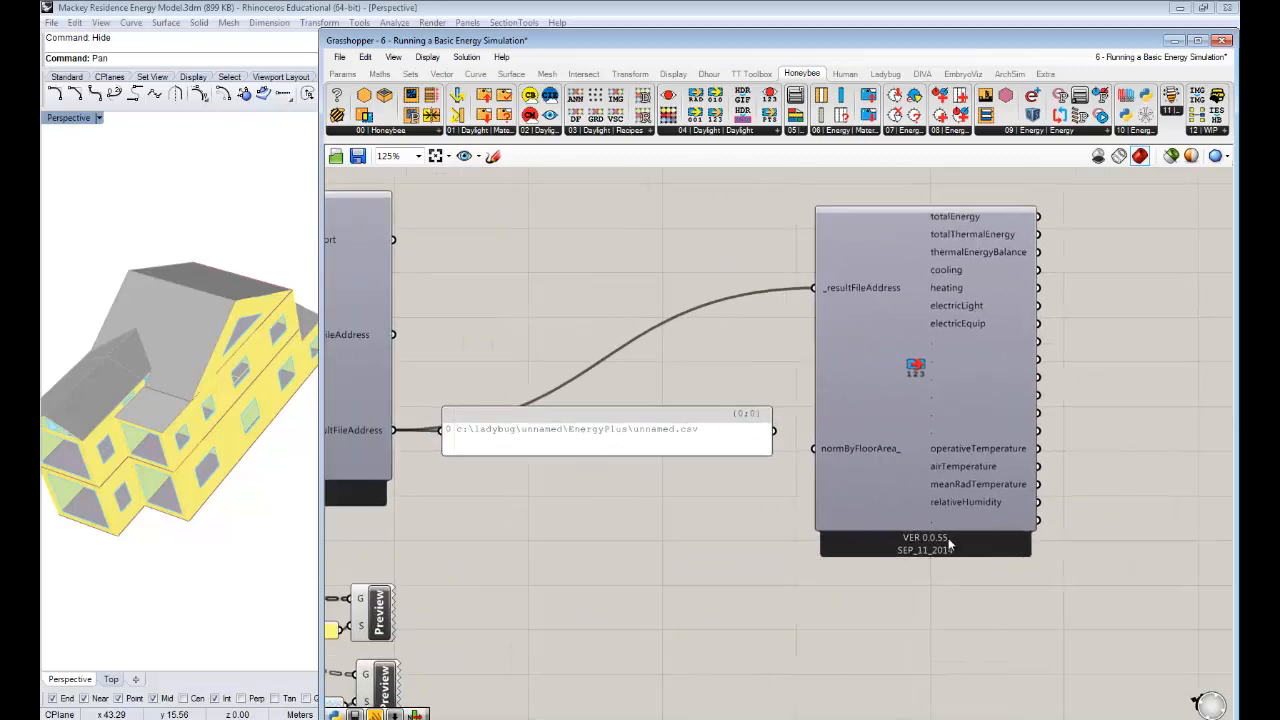
right_click_drag(830, 512, 1235, 543)
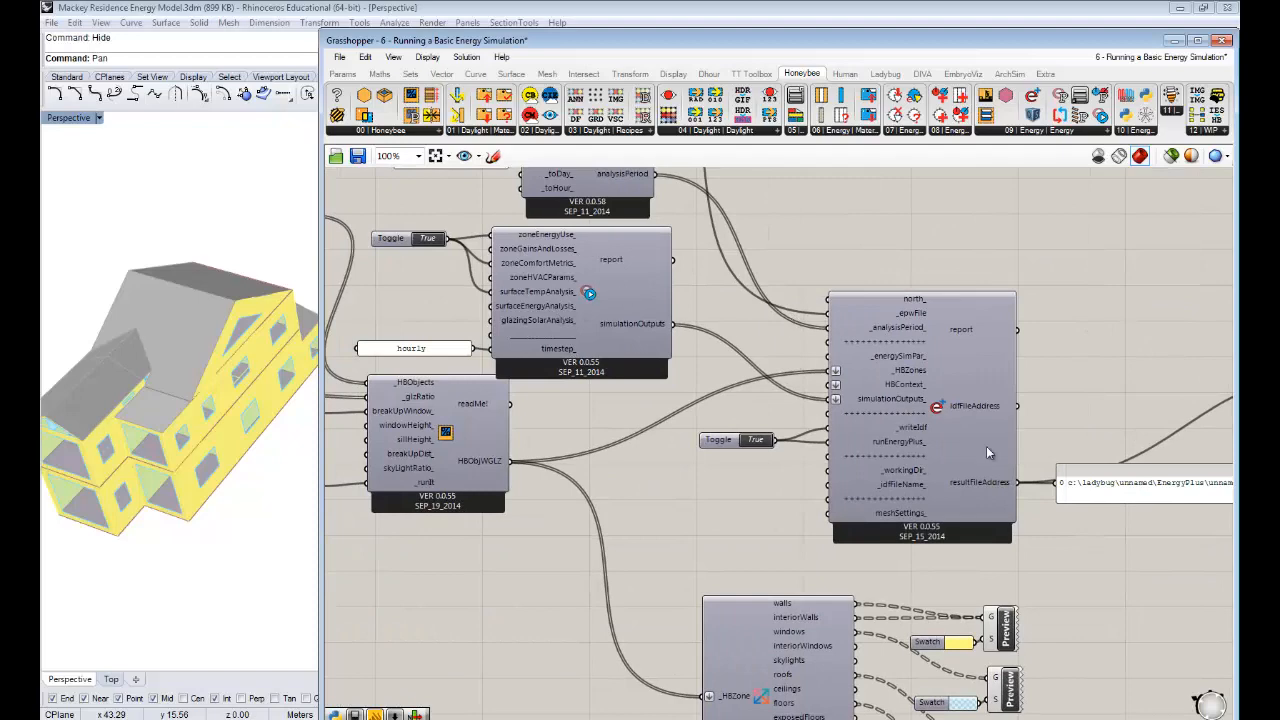
right_click_drag(962, 443, 655, 392)
right_click_drag(1016, 436, 690, 395)
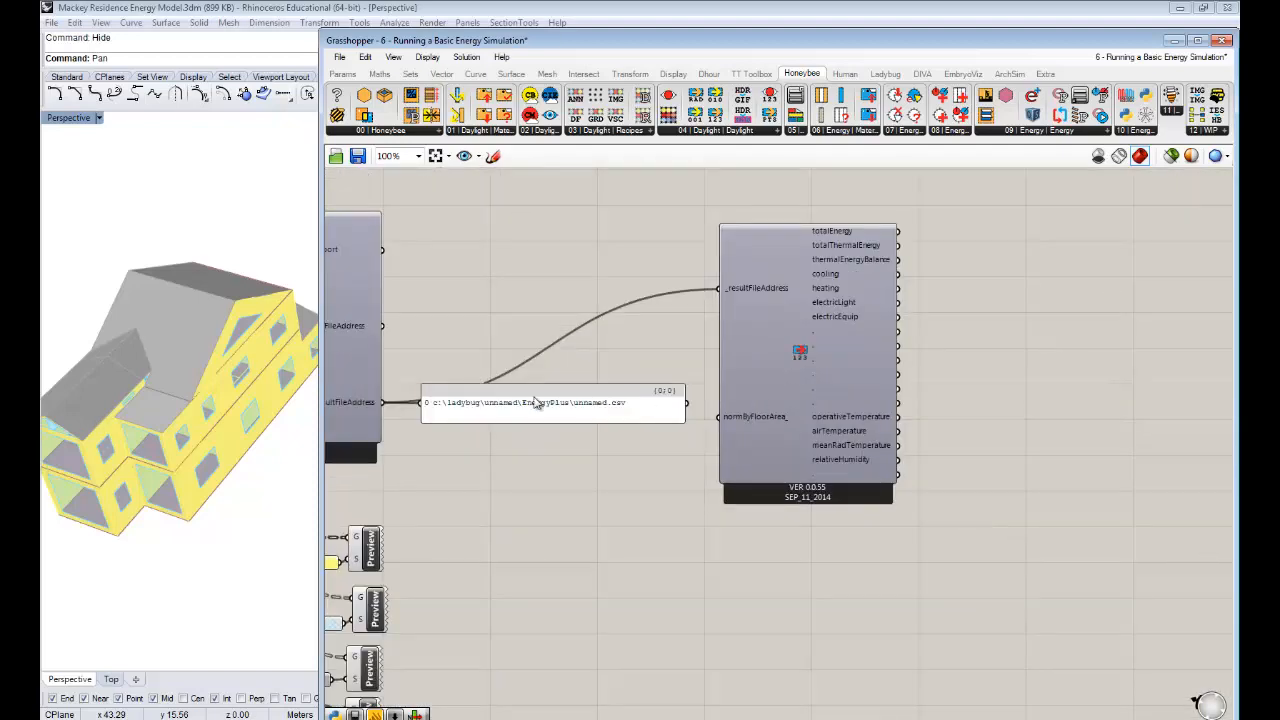
- Move the CSV address panel past the Read EP Result component's outputs and shift that component closer to the energy simulation
left_click_drag(561, 403, 550, 437)
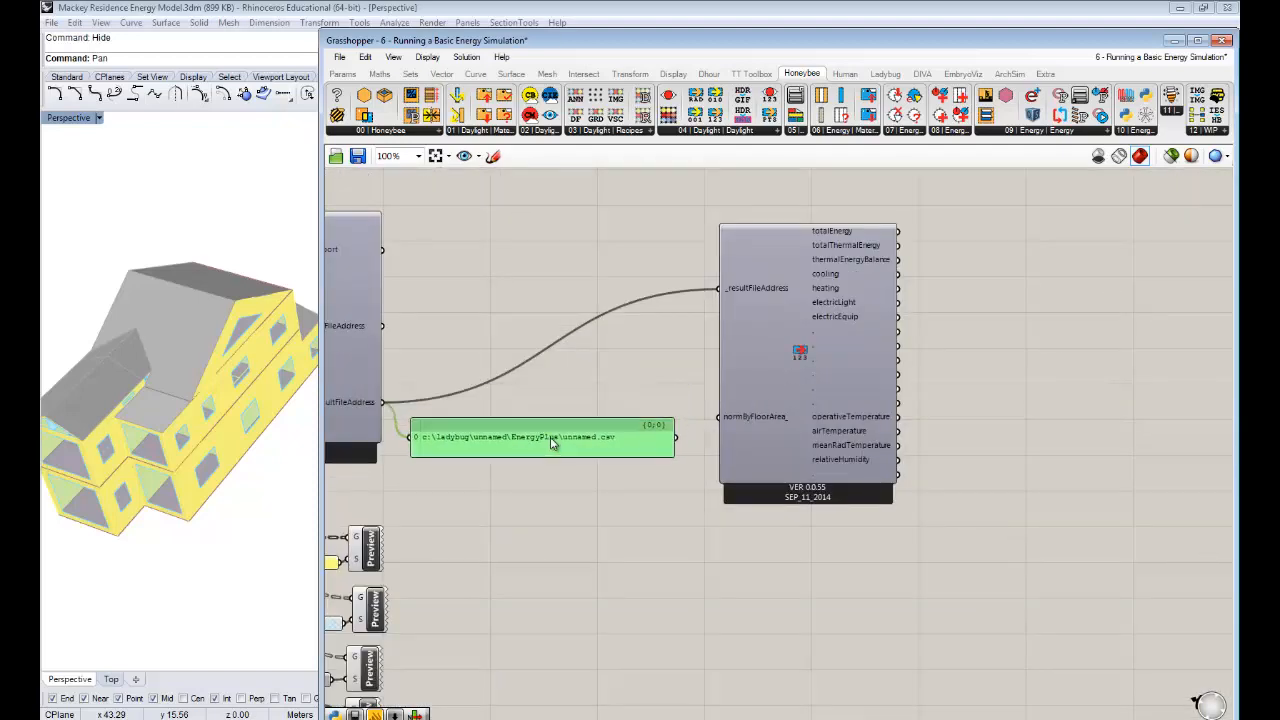
right_click_drag(975, 457, 938, 447)
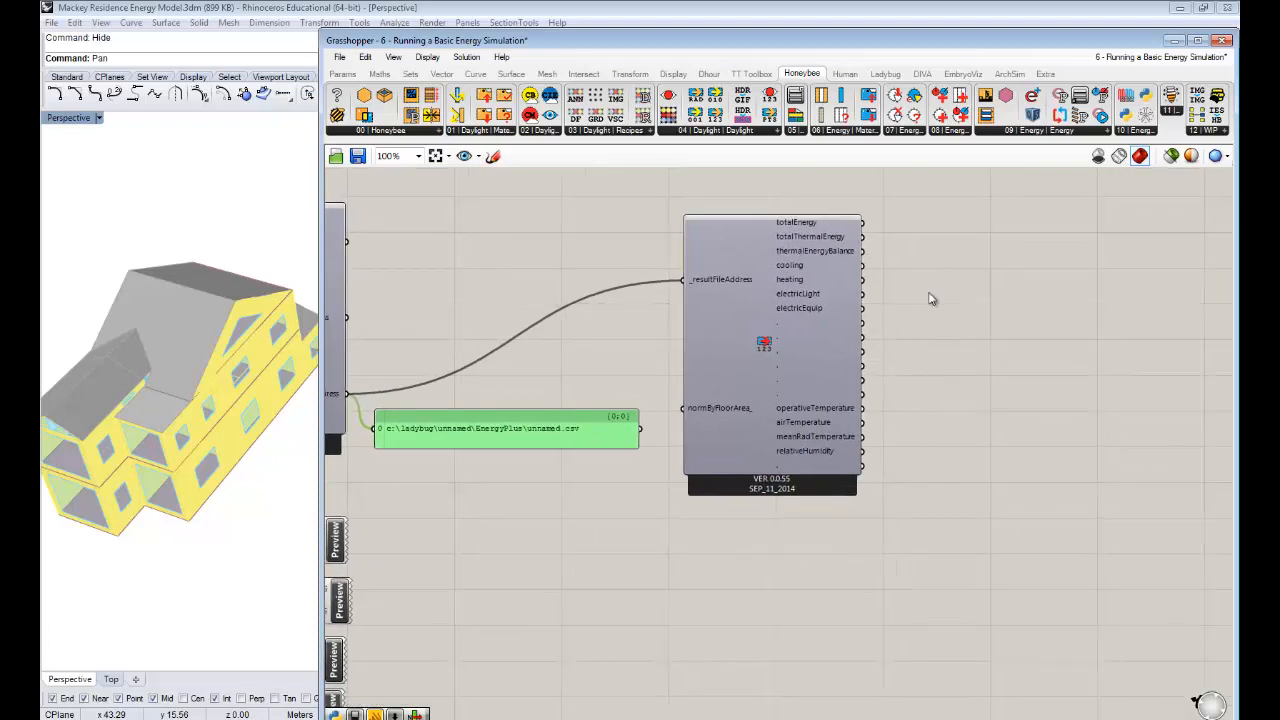
left_click_drag(545, 432, 1168, 287)
left_click_drag(787, 391, 586, 408)
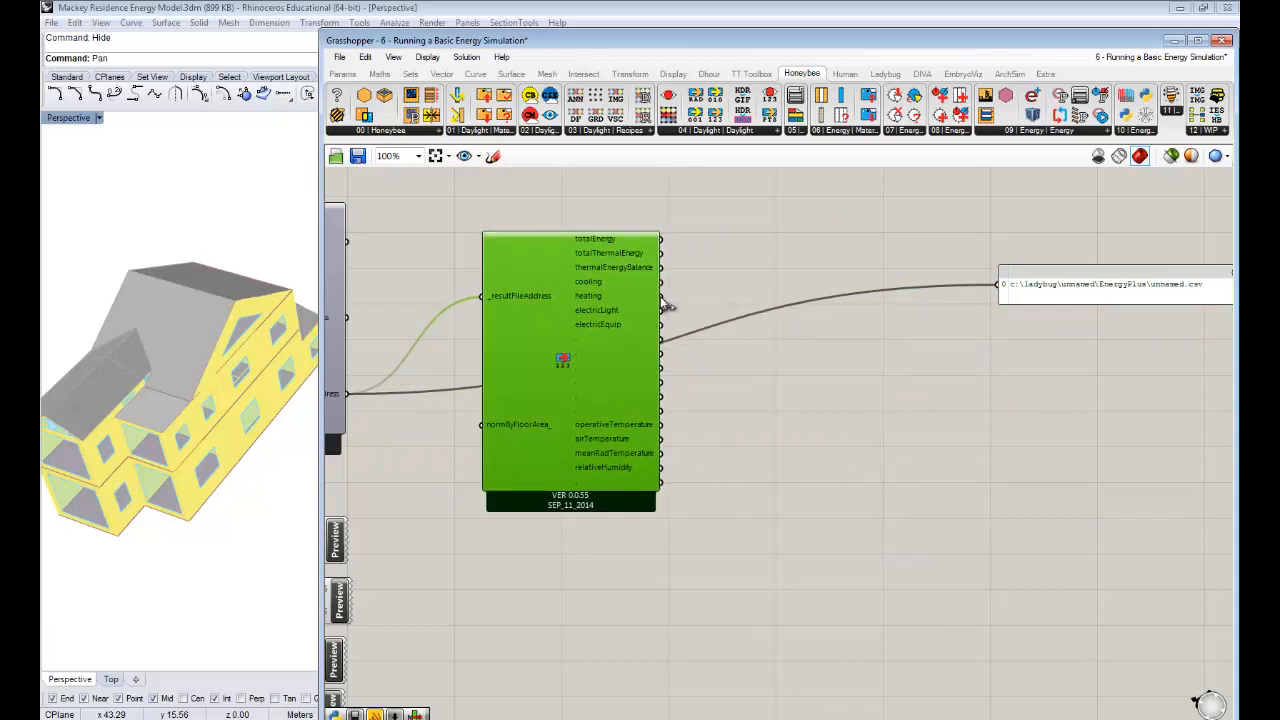
- Feed the heating output into the panel in place of the file address, and enlarge the panel in height and width
left_click_drag(660, 296, 747, 304)
left_click_drag(947, 308, 947, 650)
scroll(959, 313, "up", 2)
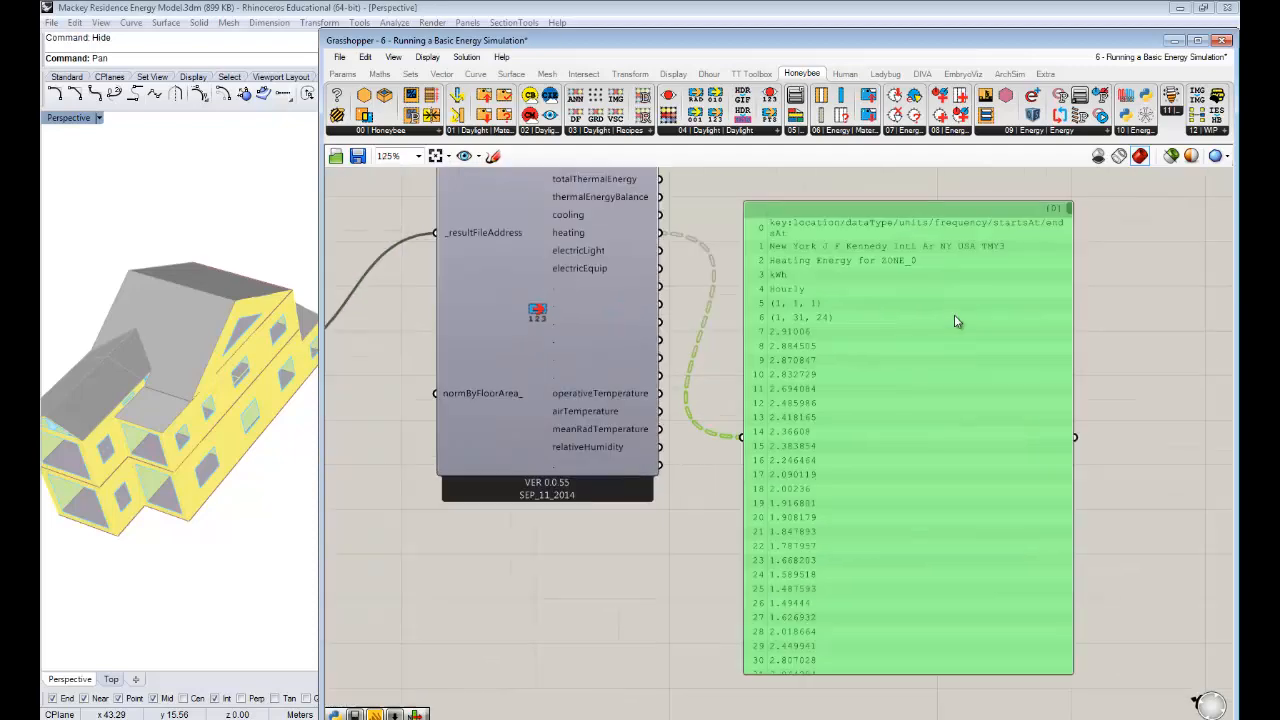
left_click(1120, 308)
right_click_drag(1057, 291, 975, 277)
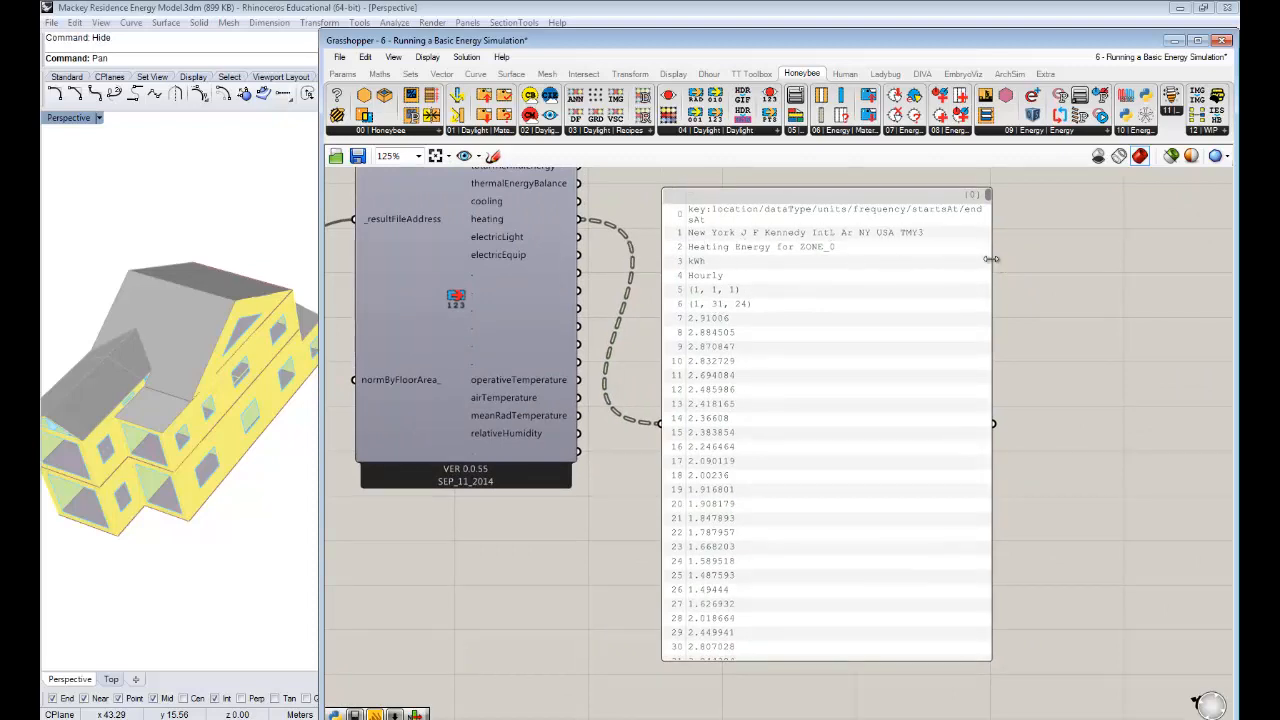
left_click_drag(990, 259, 1100, 259)
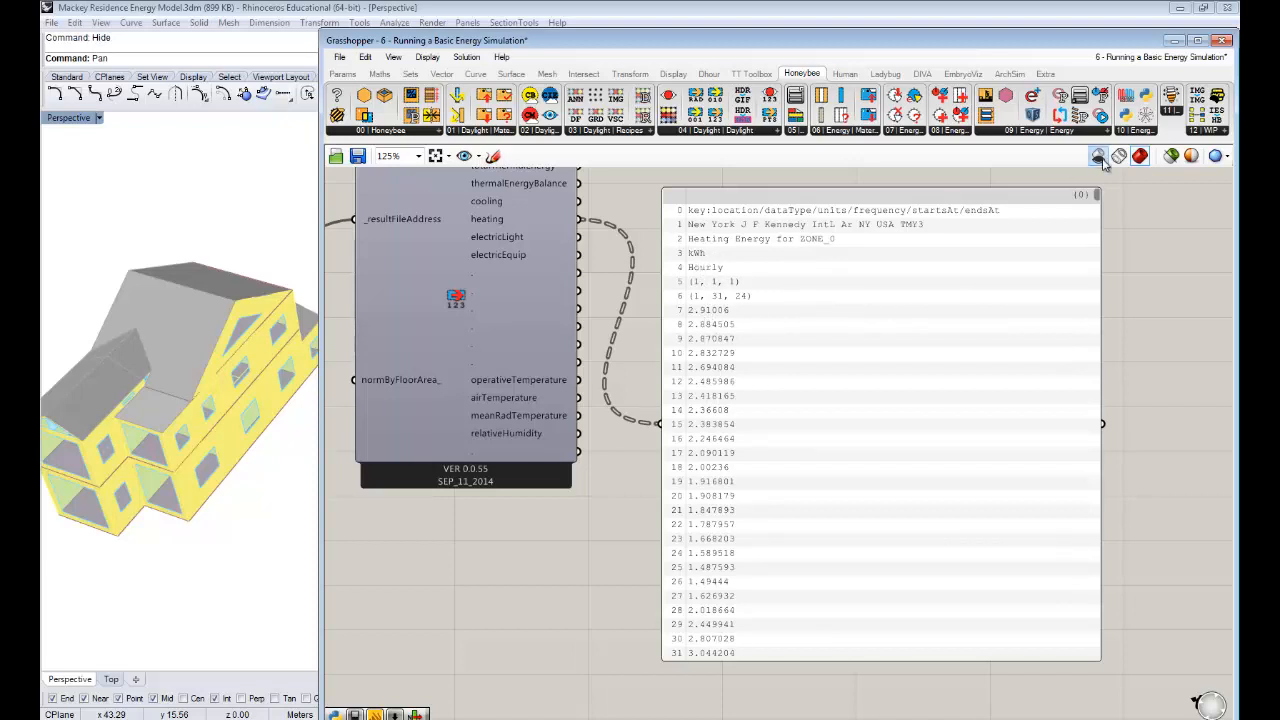
- Review the header lines and hourly heating energy values listed in the panel
left_click(1095, 197)
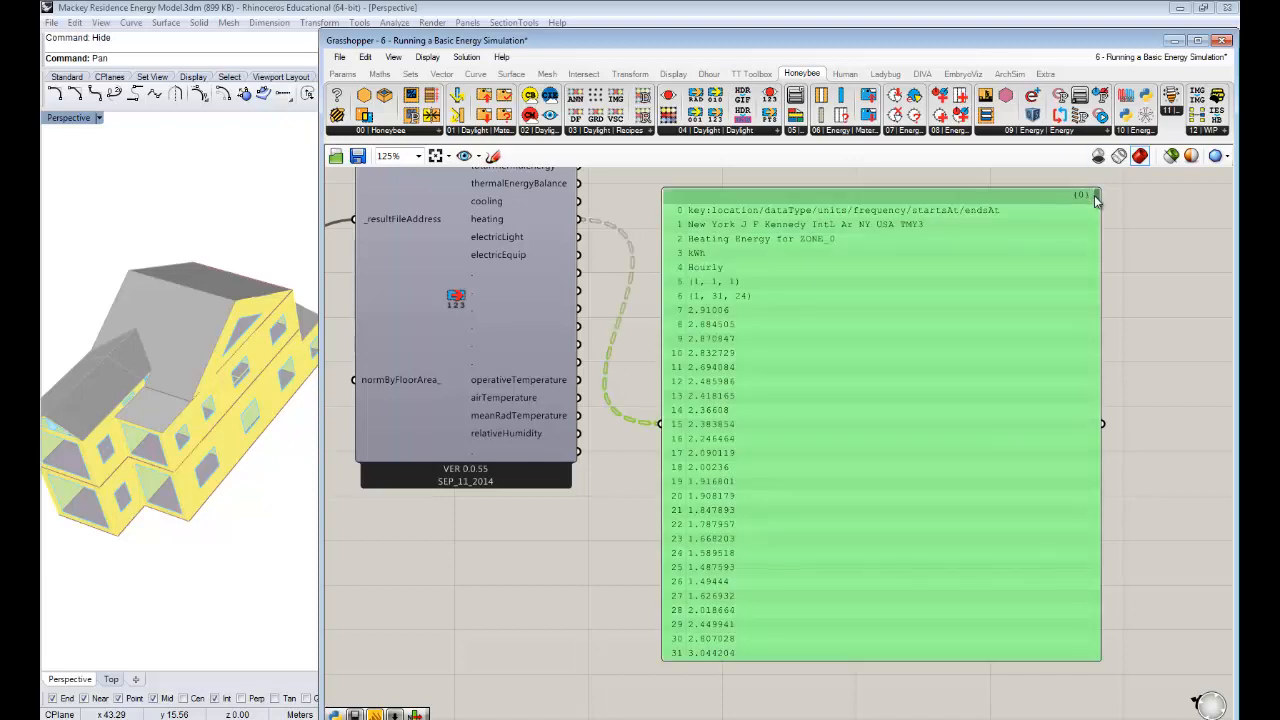
left_click_drag(1095, 197, 1097, 200)
left_click(1107, 208)
scroll(1103, 203, "down", 11)
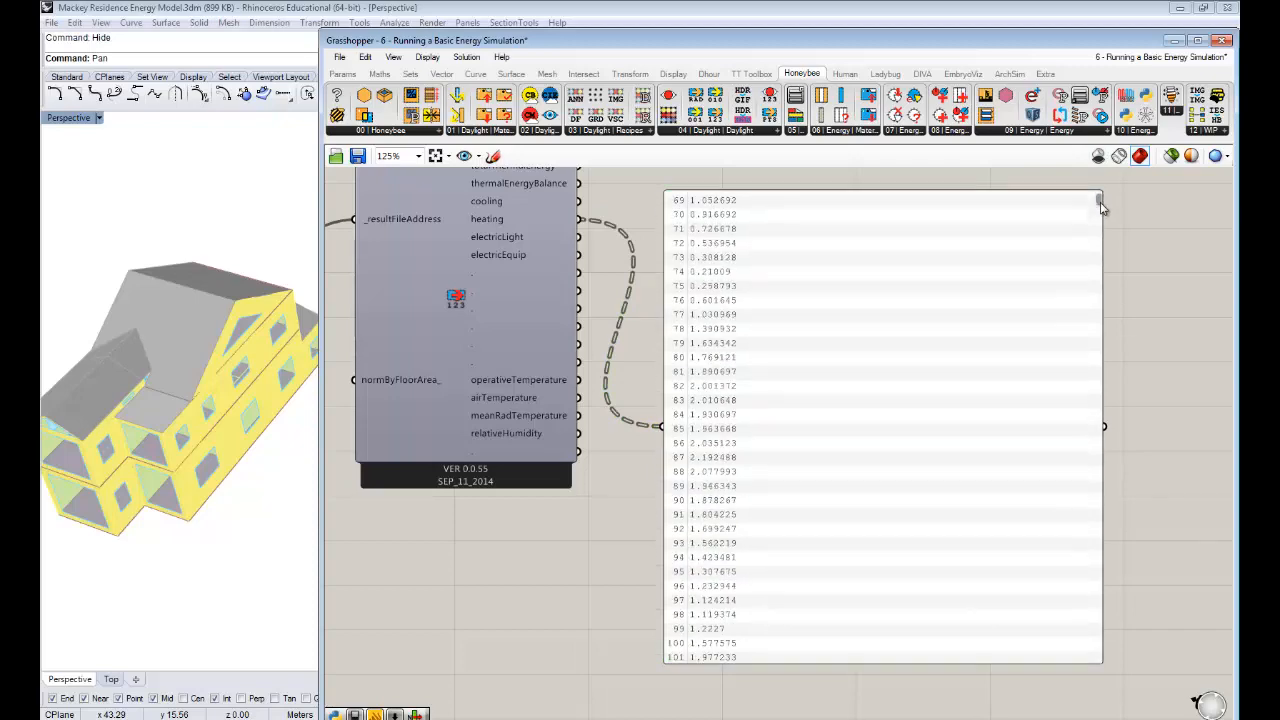
scroll(1103, 203, "up", 11)
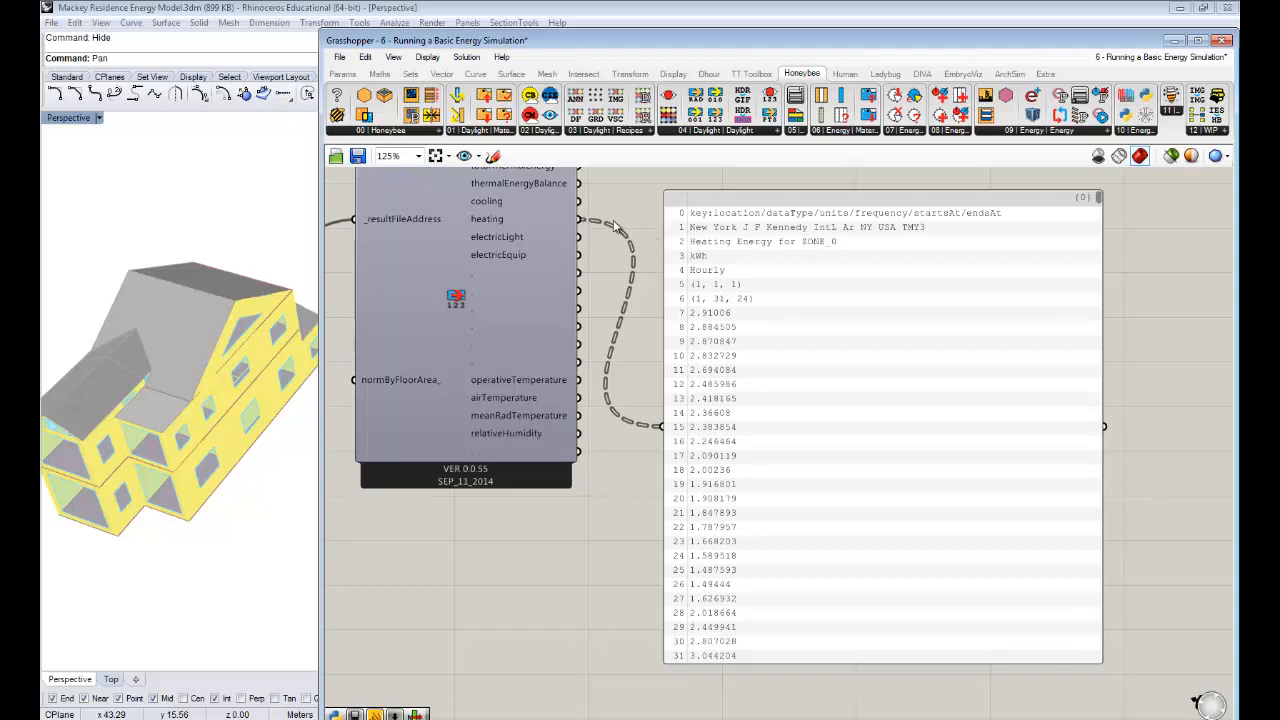
- Move the heating data panel down and connect the heating output to a new Param Viewer placed above it
left_click_drag(761, 312, 787, 532)
right_click_drag(811, 299, 749, 365)
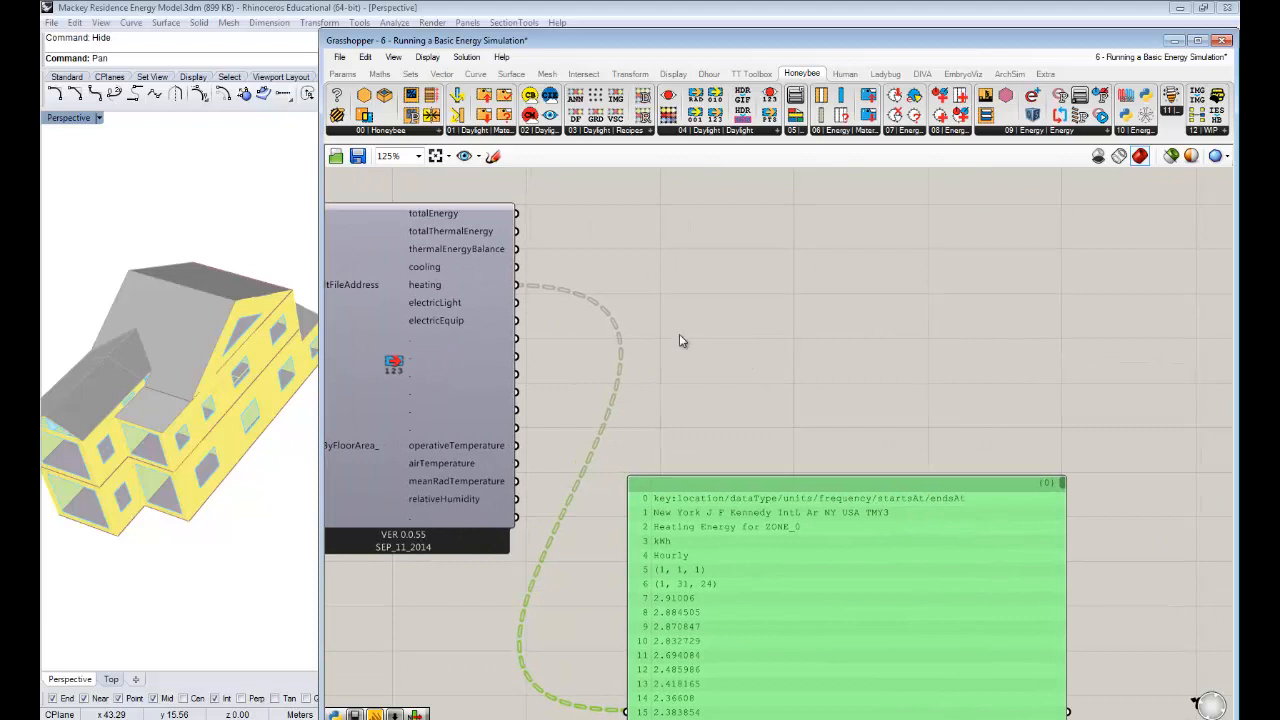
double_click(700, 322)
type("pane")
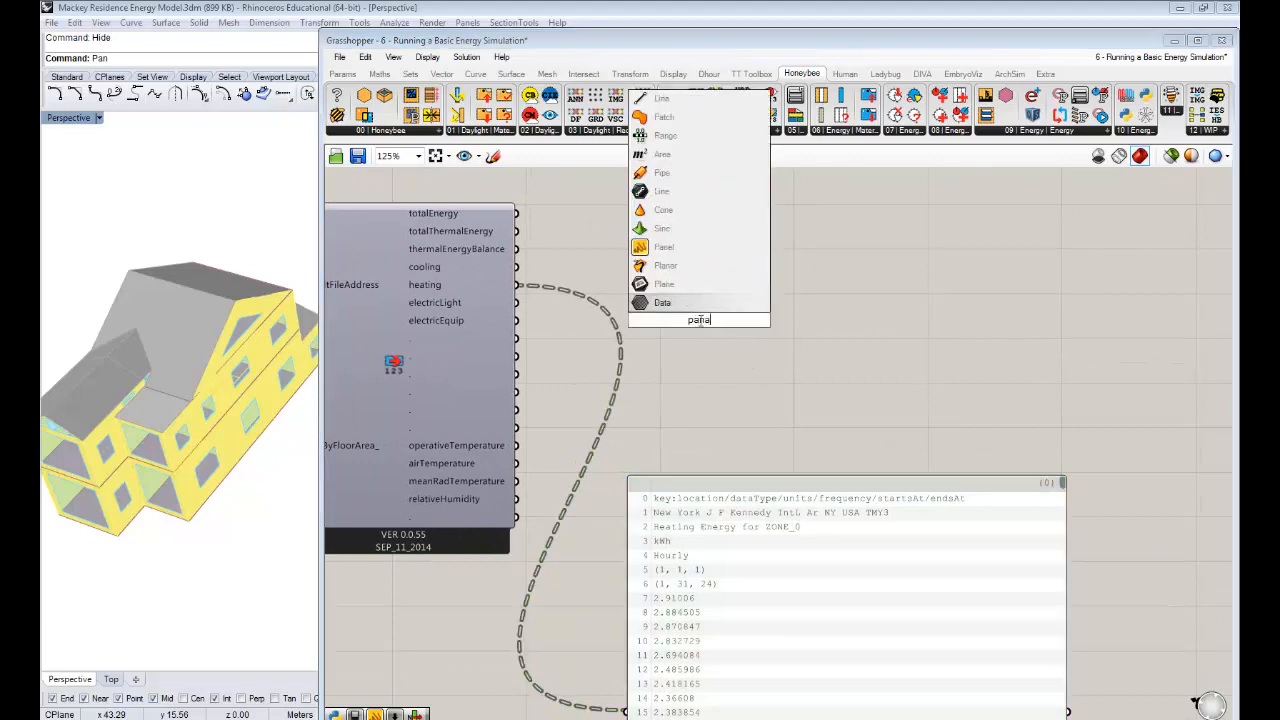
key("BackSpace")
key("BackSpace")
type("ra")
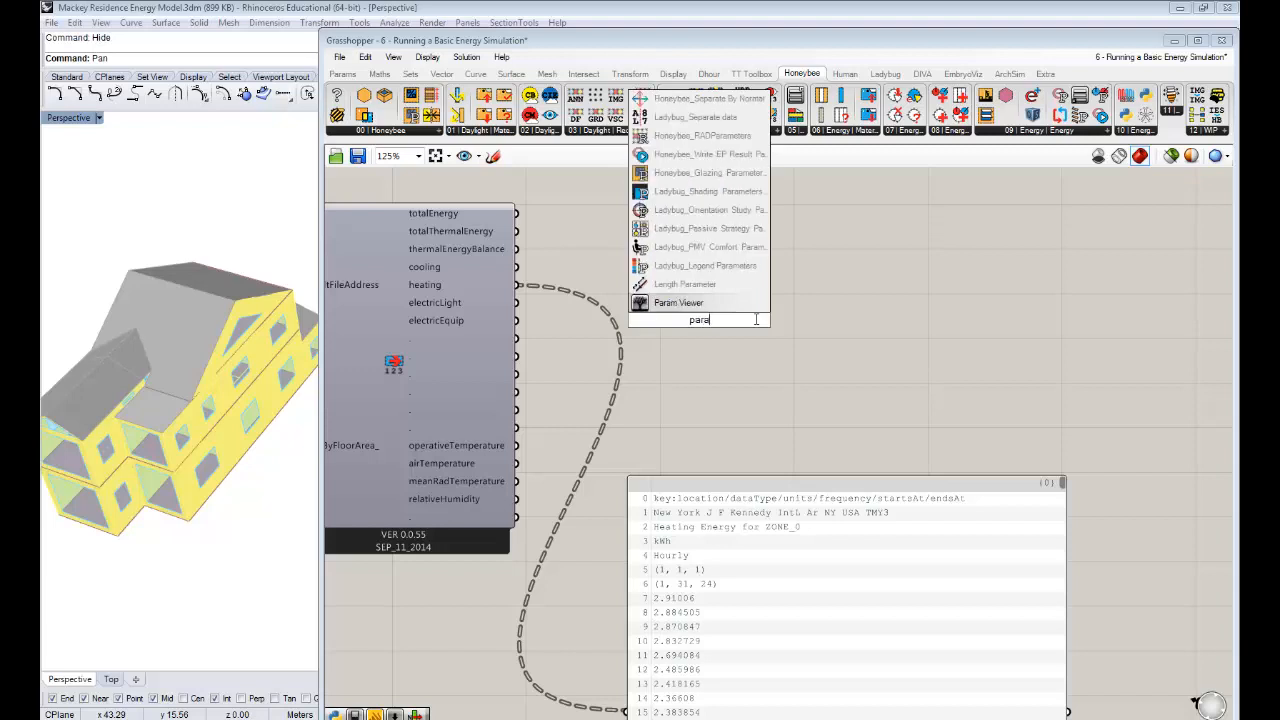
left_click(748, 304)
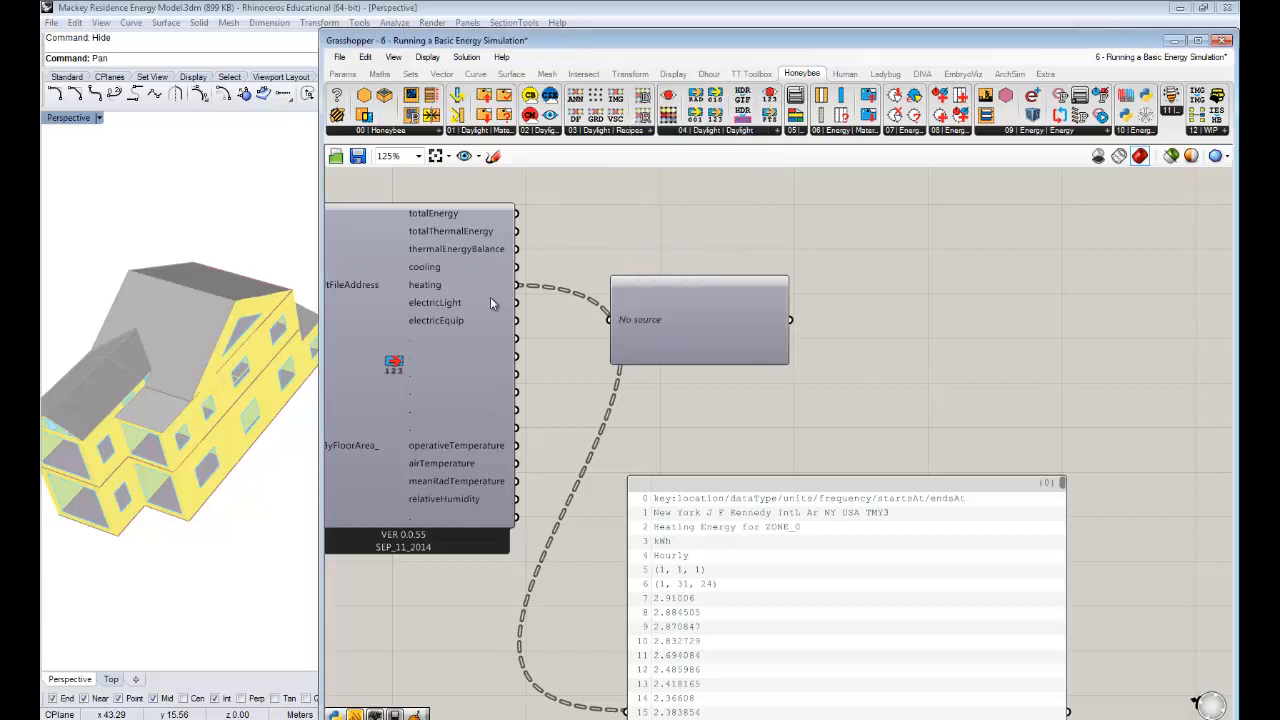
left_click_drag(516, 285, 611, 319)
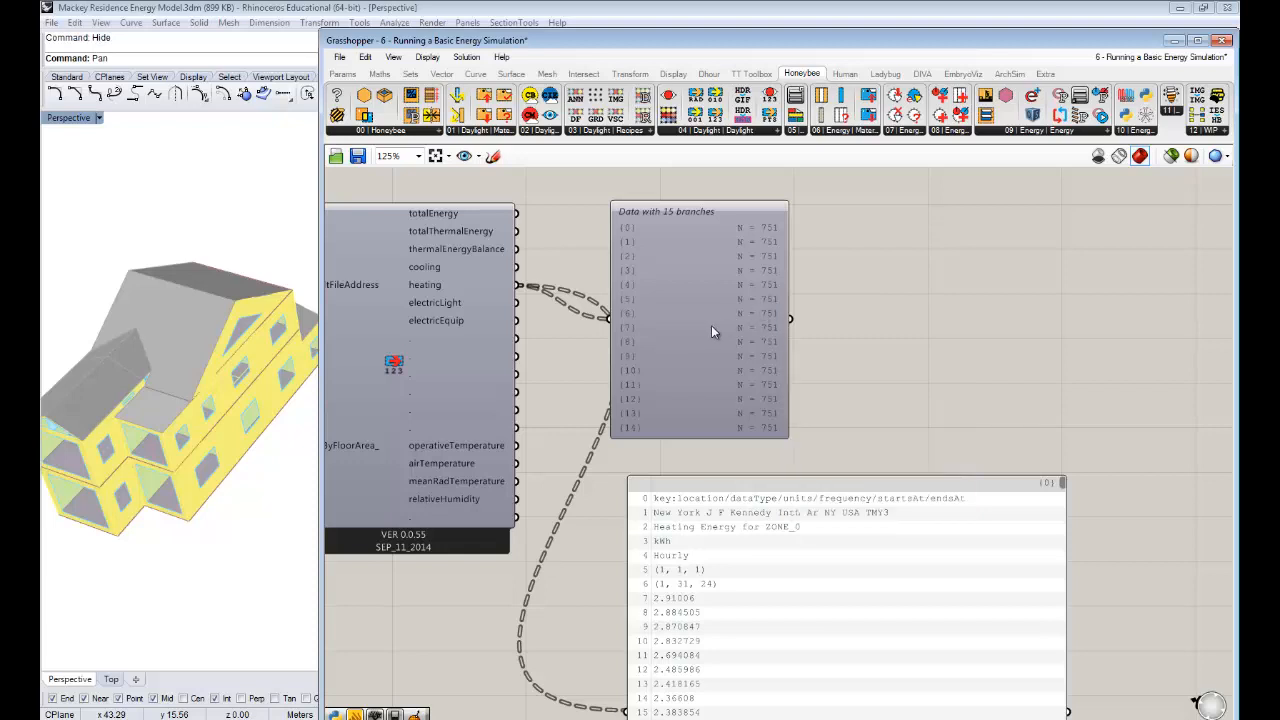
- Shift the Param Viewer away from the Read EP Result component and examine the branch structure of the heating data
left_click_drag(711, 325, 775, 309)
left_click(1072, 309)
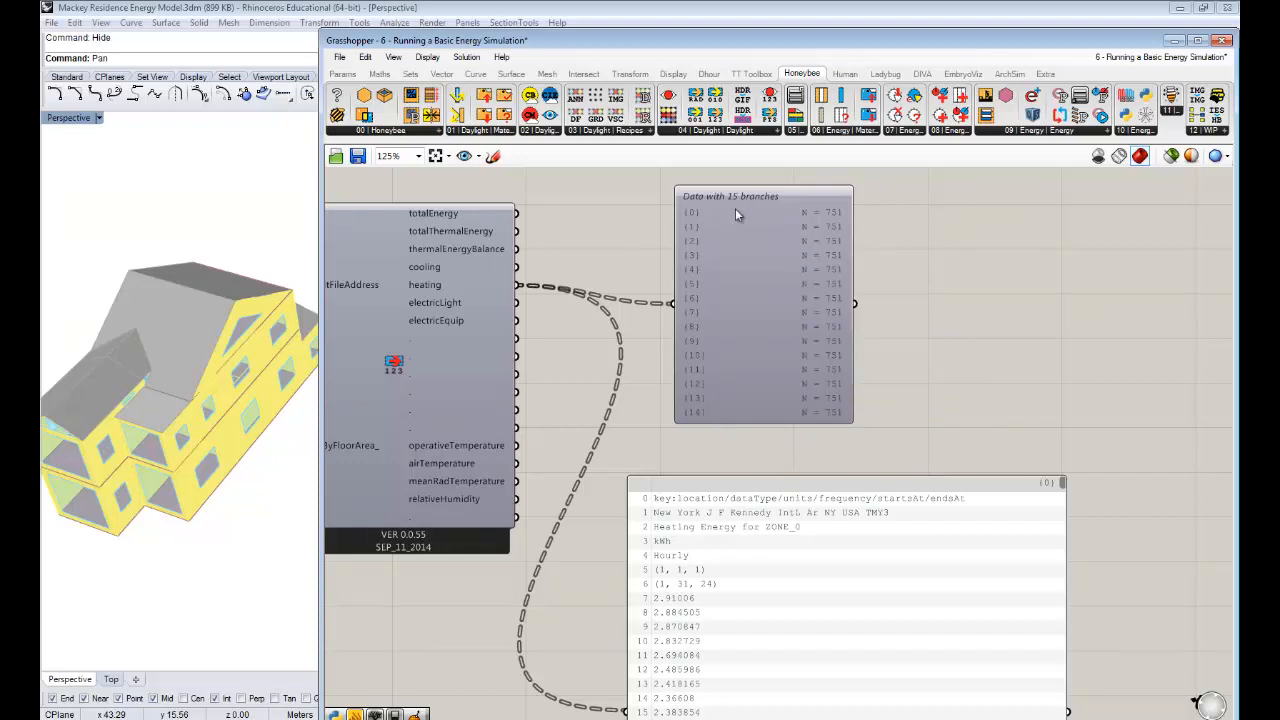
right_click_drag(748, 603, 749, 552)
right_click_drag(766, 412, 759, 477)
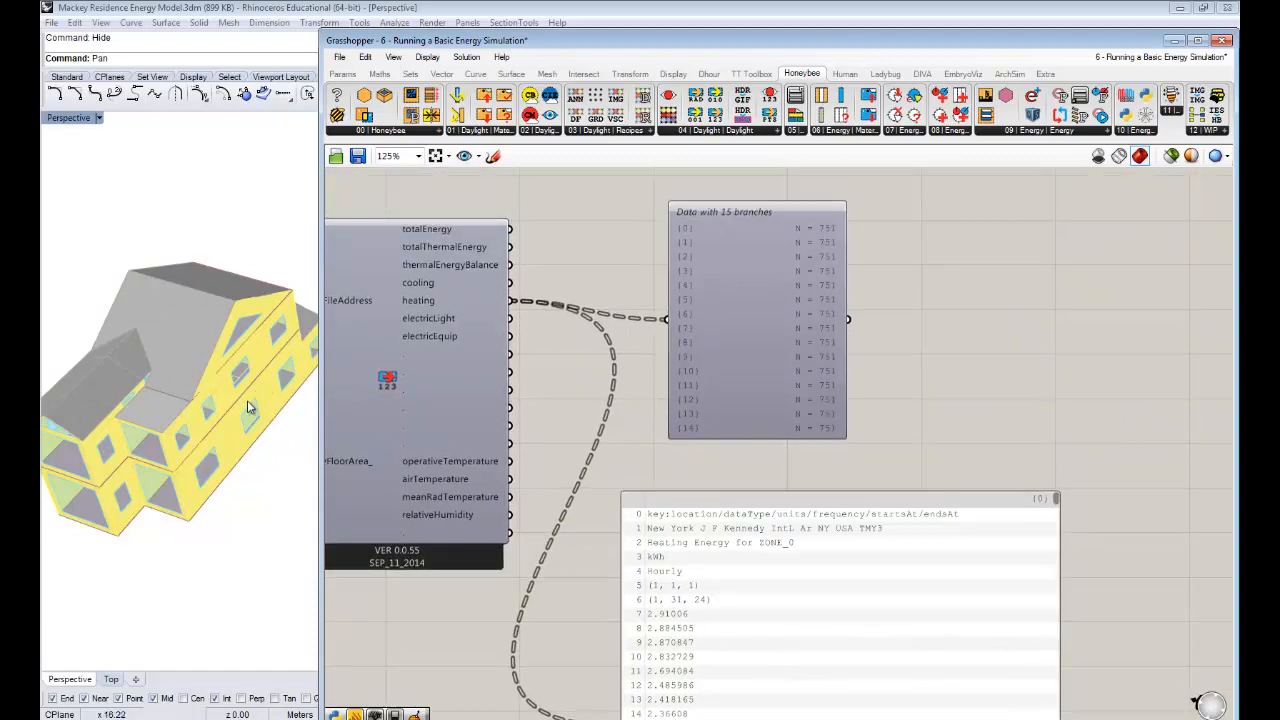
right_click_drag(981, 446, 995, 447)
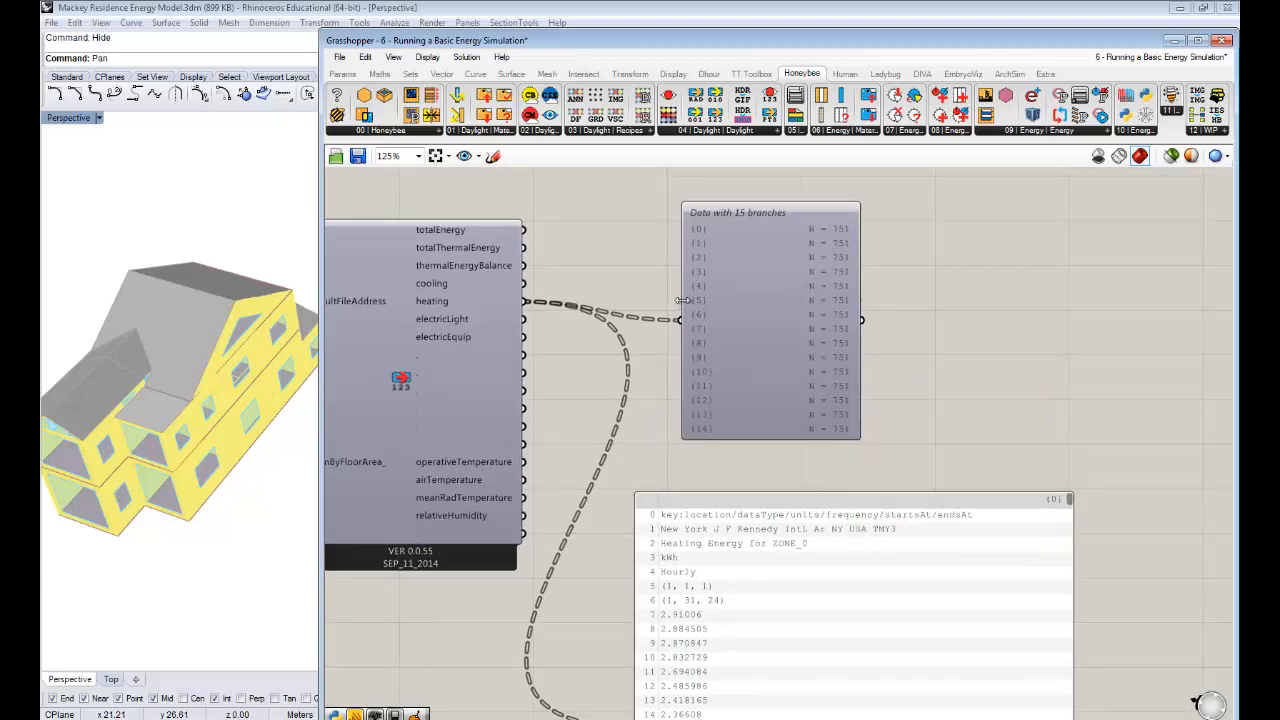
- Delete the Param Viewer and put an Explode Tree component in its place, fed by the heating output
left_click_drag(790, 329, 946, 329)
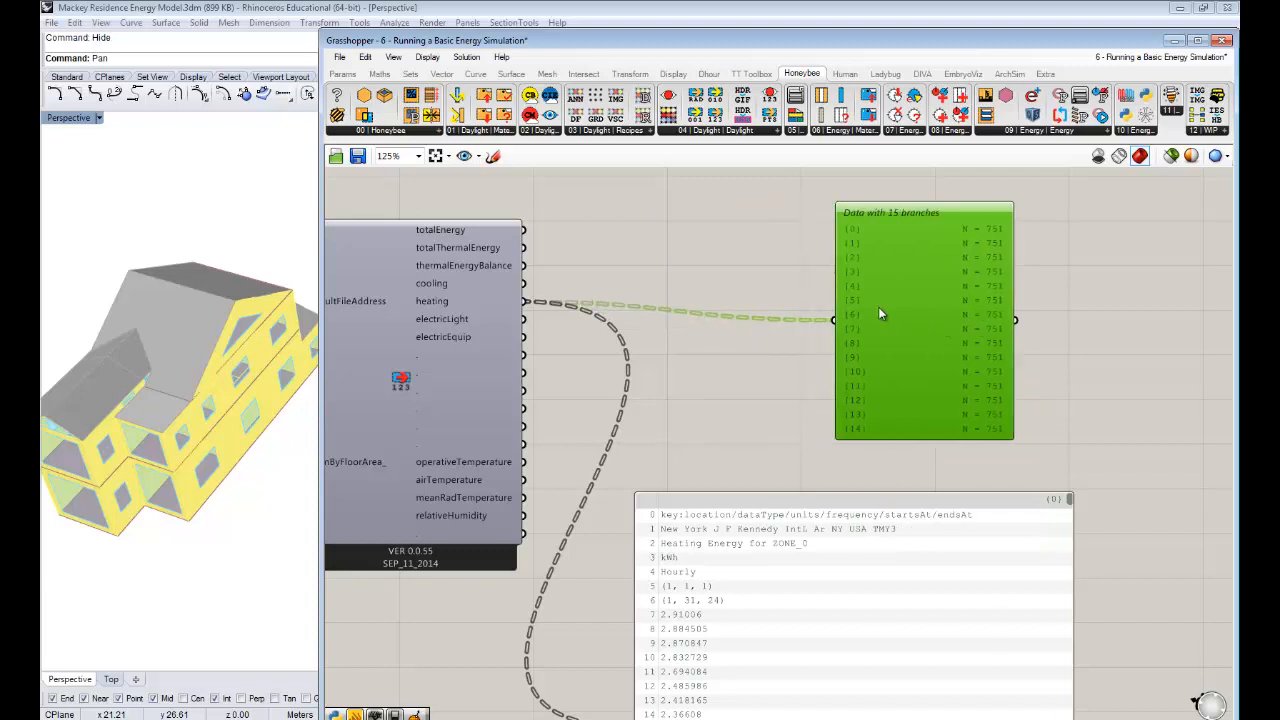
key("Delete")
double_click(725, 356)
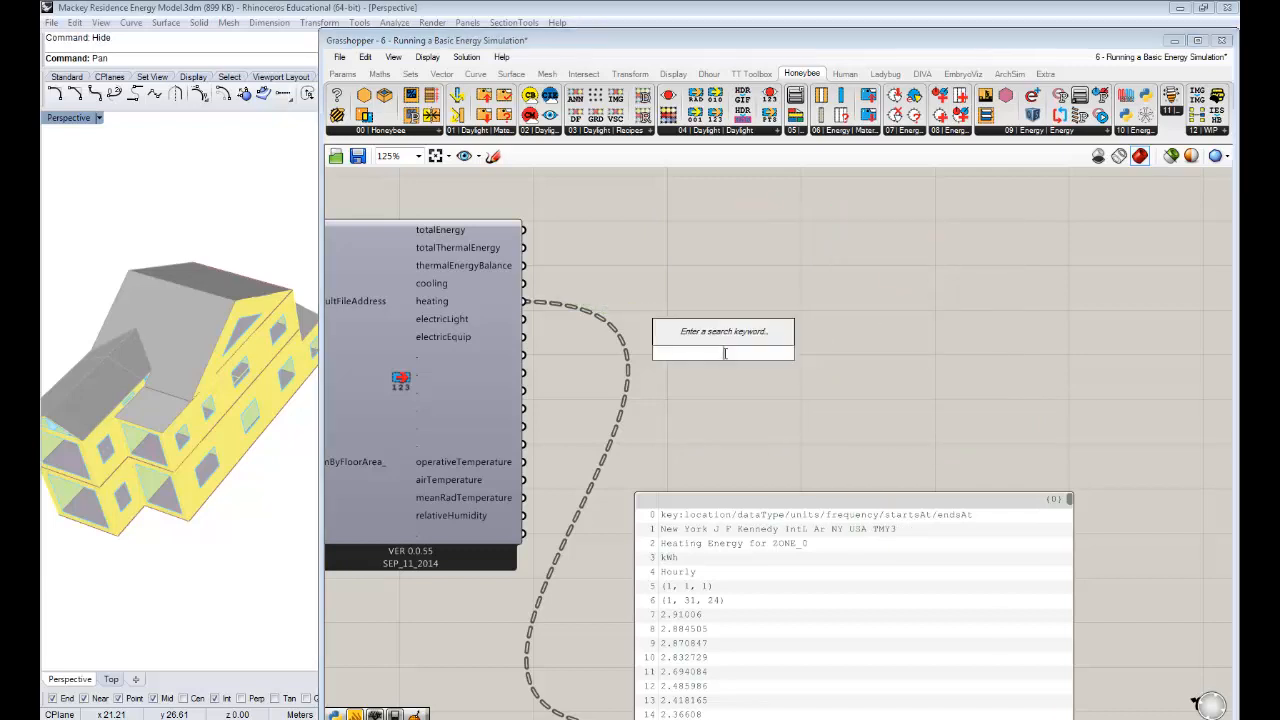
type("bang")
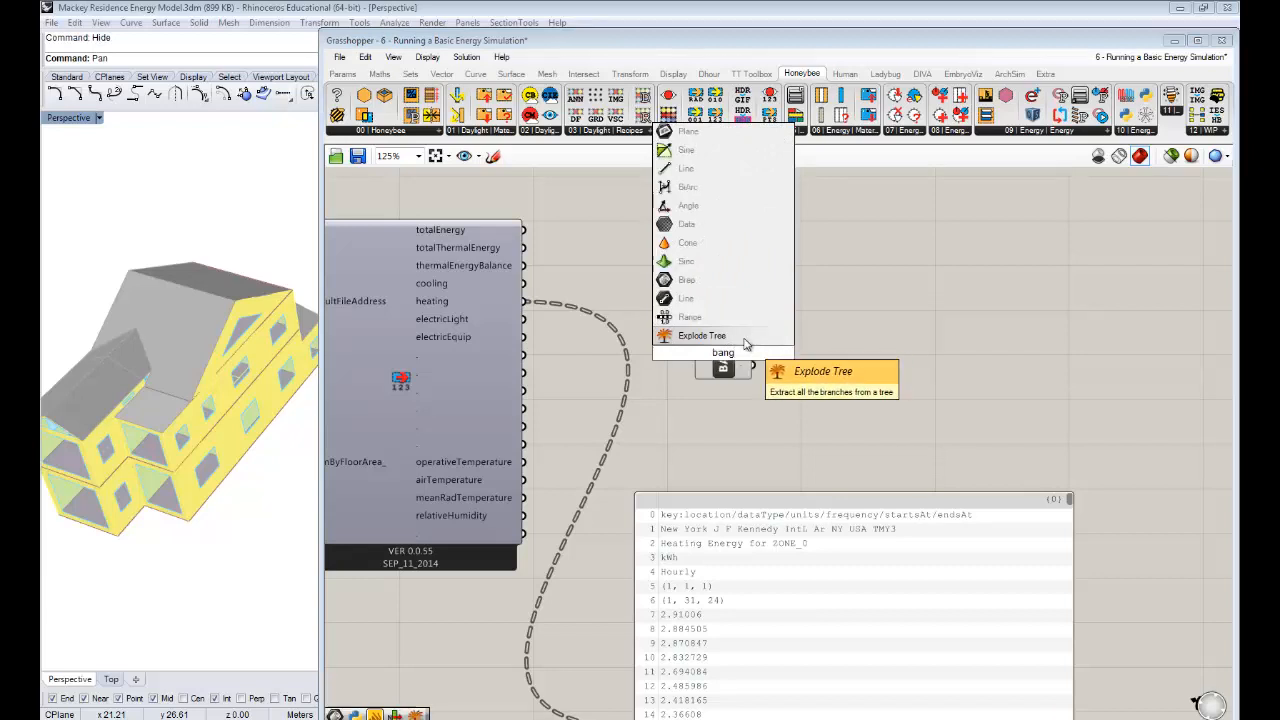
key("Return")
left_click_drag(735, 368, 723, 330)
left_click_drag(523, 301, 682, 314)
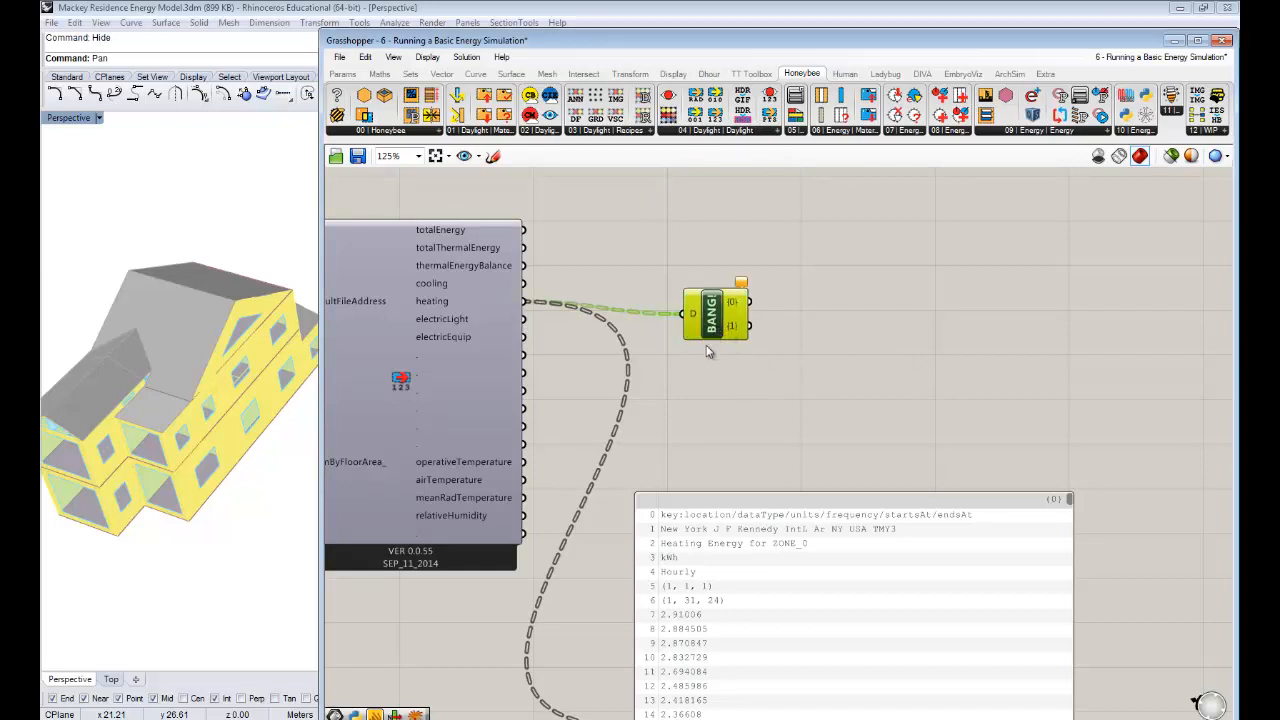
- Match the Explode Tree component's outputs to the branches of the heating data
left_click(705, 259)
right_click(716, 306)
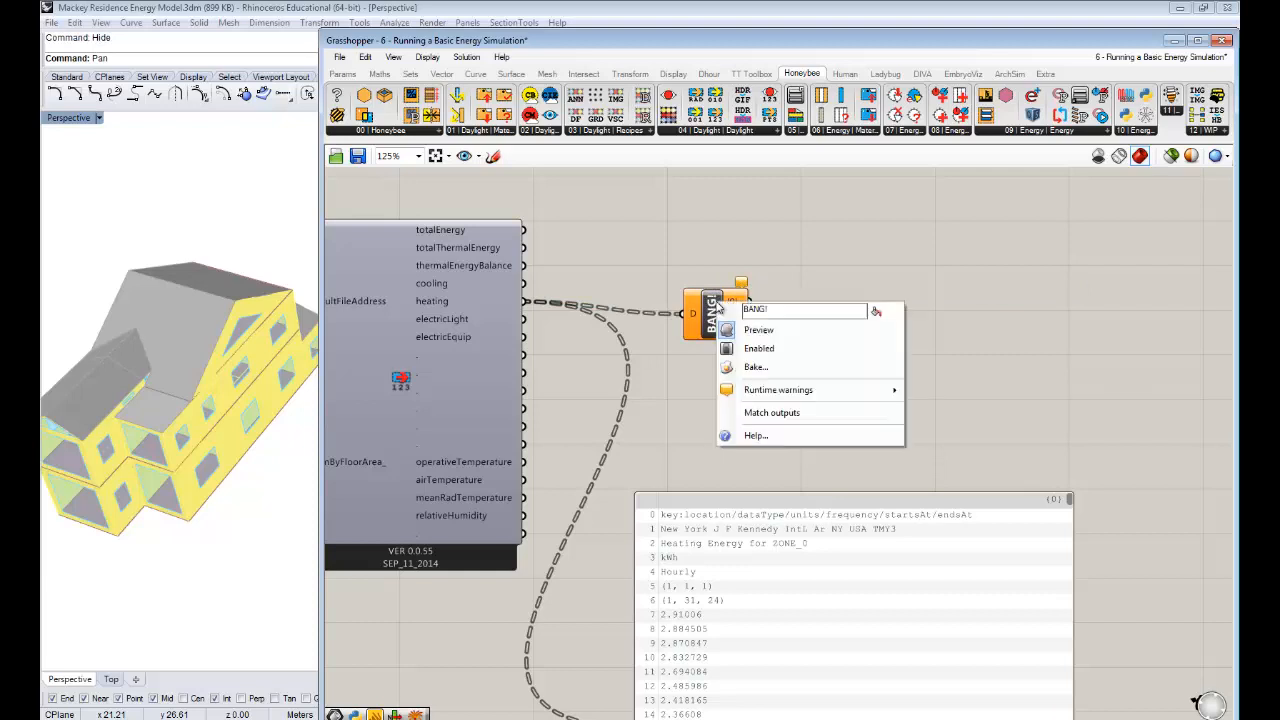
left_click(780, 416)
- Feed Explode Tree output (0) into the data panel and position the panel beside the component
right_click_drag(842, 398, 752, 386)
left_click_drag(650, 582, 902, 451)
right_click_drag(799, 450, 706, 563)
left_click_drag(574, 291, 700, 698)
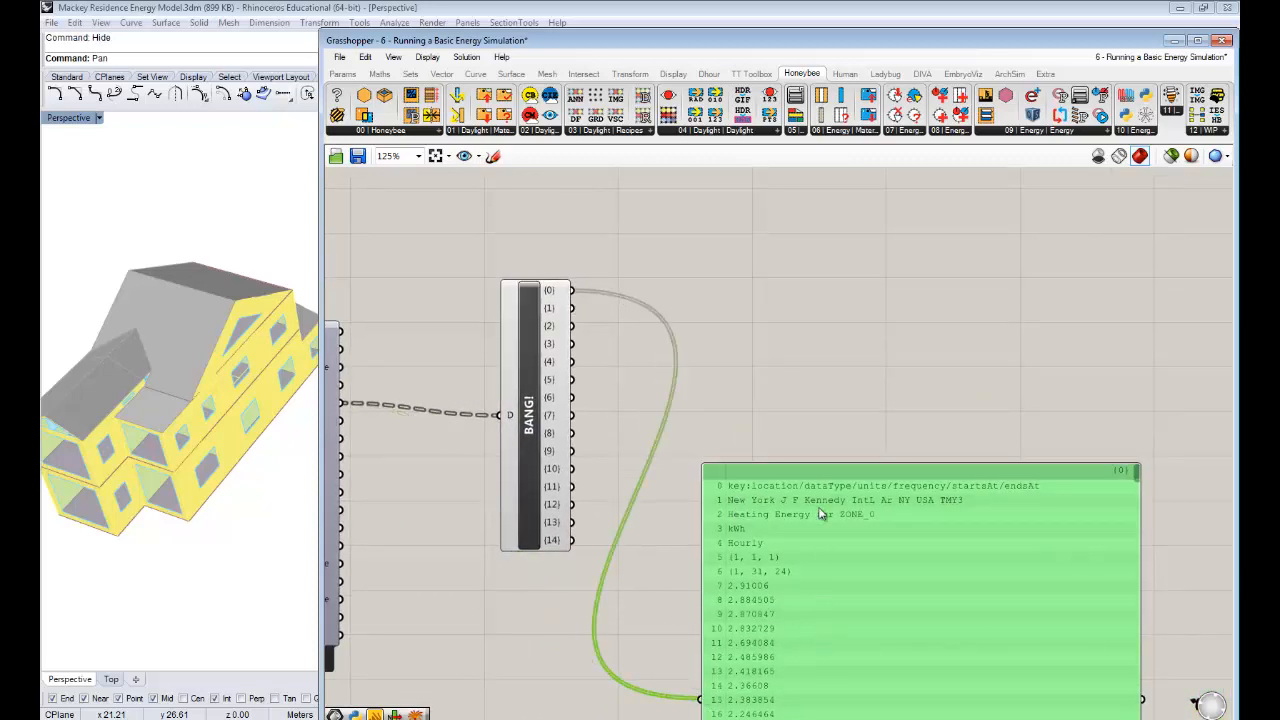
left_click_drag(820, 513, 811, 306)
- Feed Explode Tree outputs (1), (2), (3) and (4) into the panel in turn to view each zone's heating data
left_click_drag(572, 308, 689, 494, "shift")
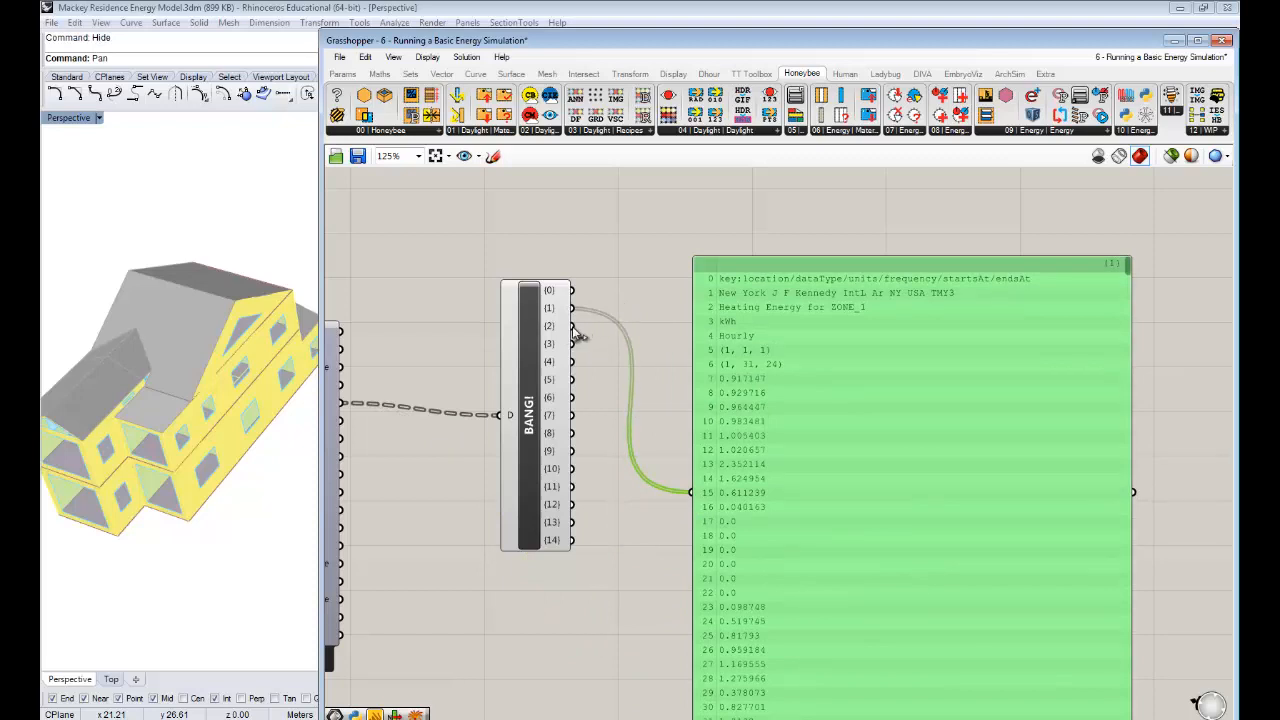
left_click_drag(572, 326, 690, 492)
left_click_drag(572, 345, 674, 493)
left_click_drag(573, 345, 690, 492)
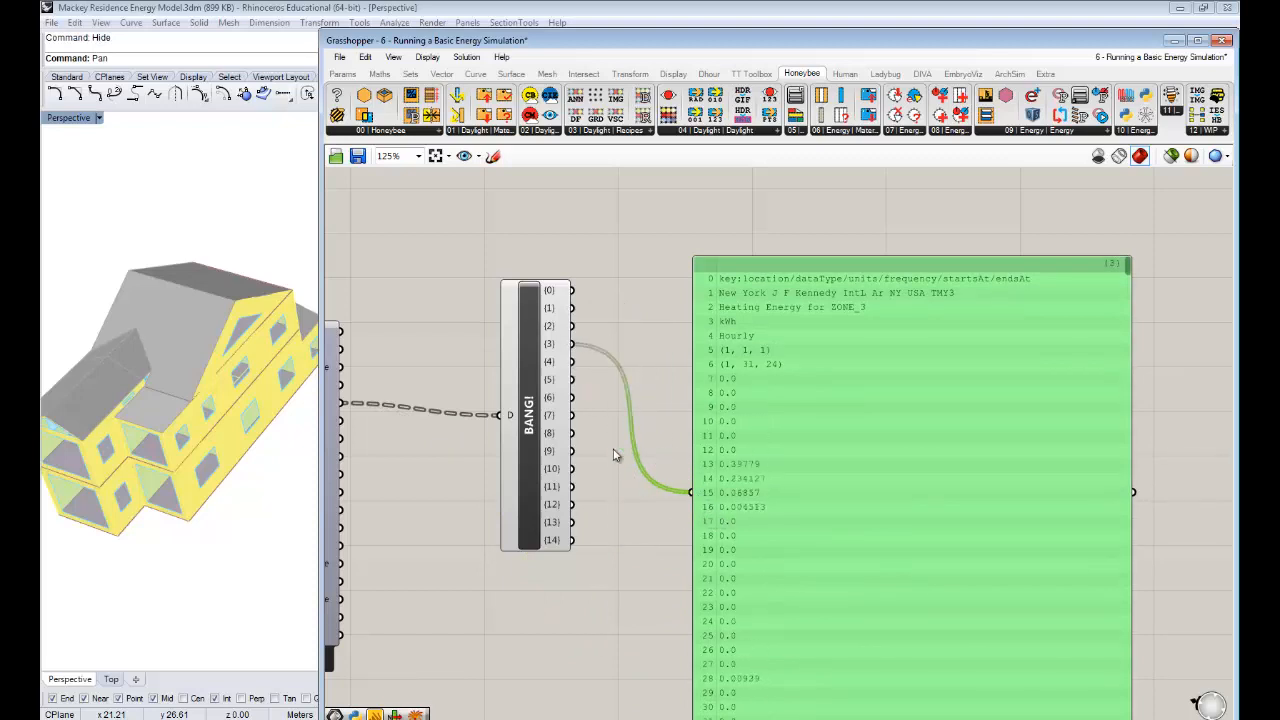
left_click_drag(572, 361, 690, 492)
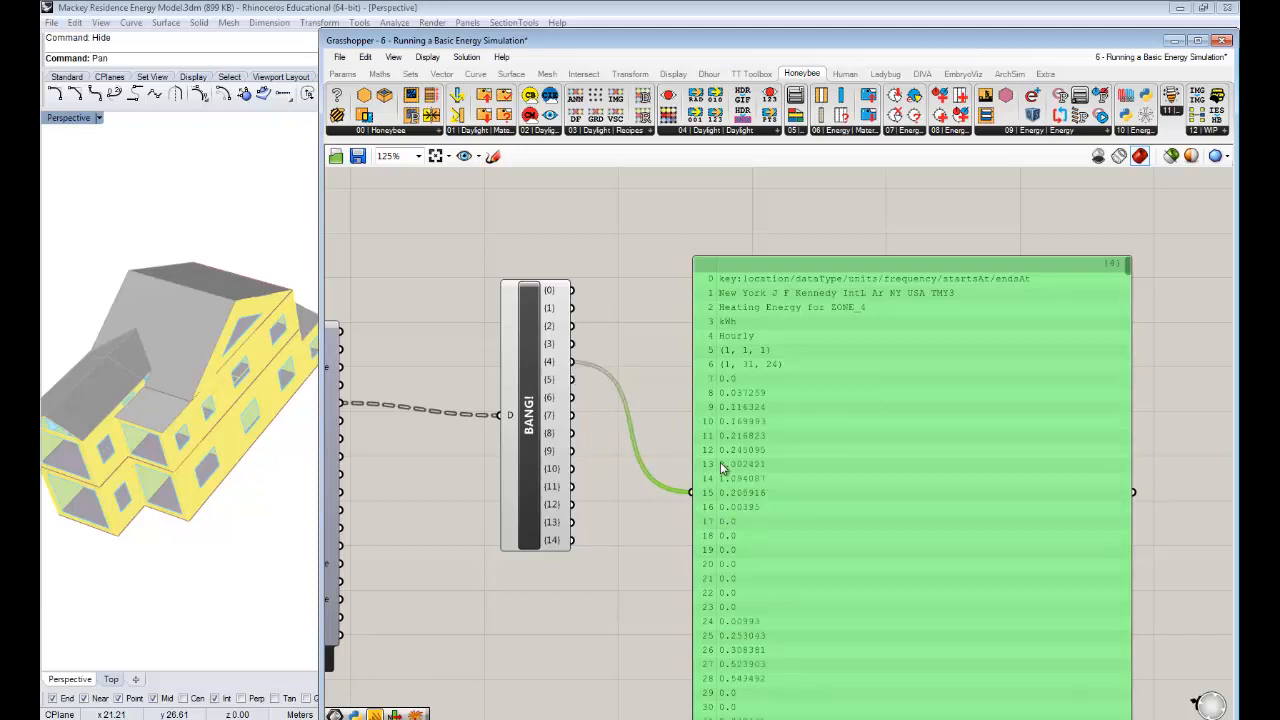
right_click_drag(720, 462, 710, 432)
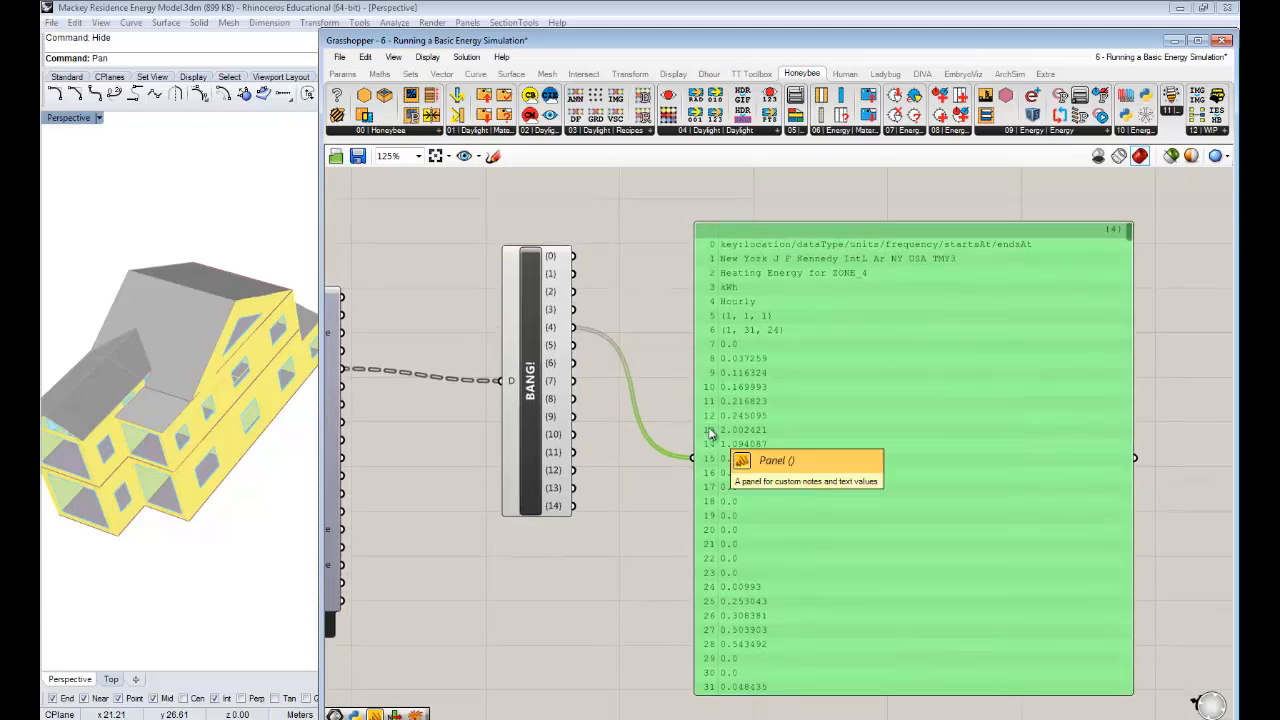
right_click_drag(710, 432, 835, 417)
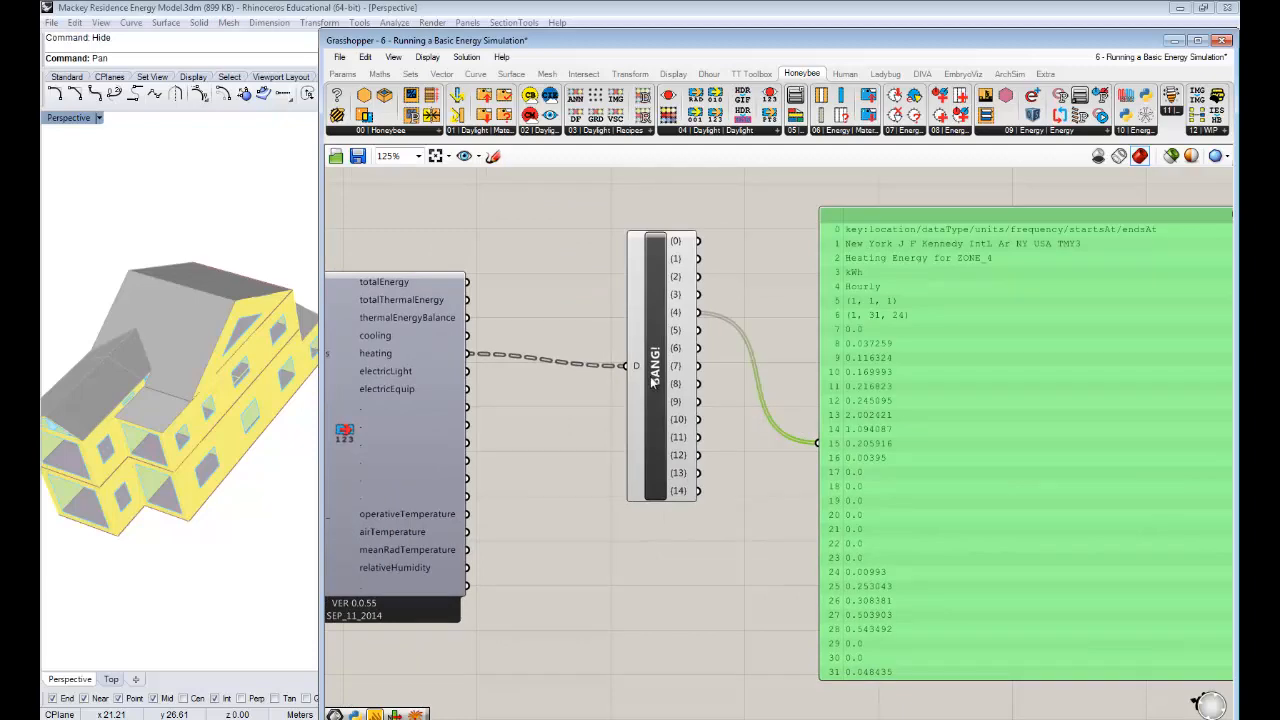
- Reconnect Explode Tree output (0) to the panel and shift the component closer to Read EP Result
left_click_drag(652, 382, 625, 378)
right_click_drag(819, 449, 774, 440)
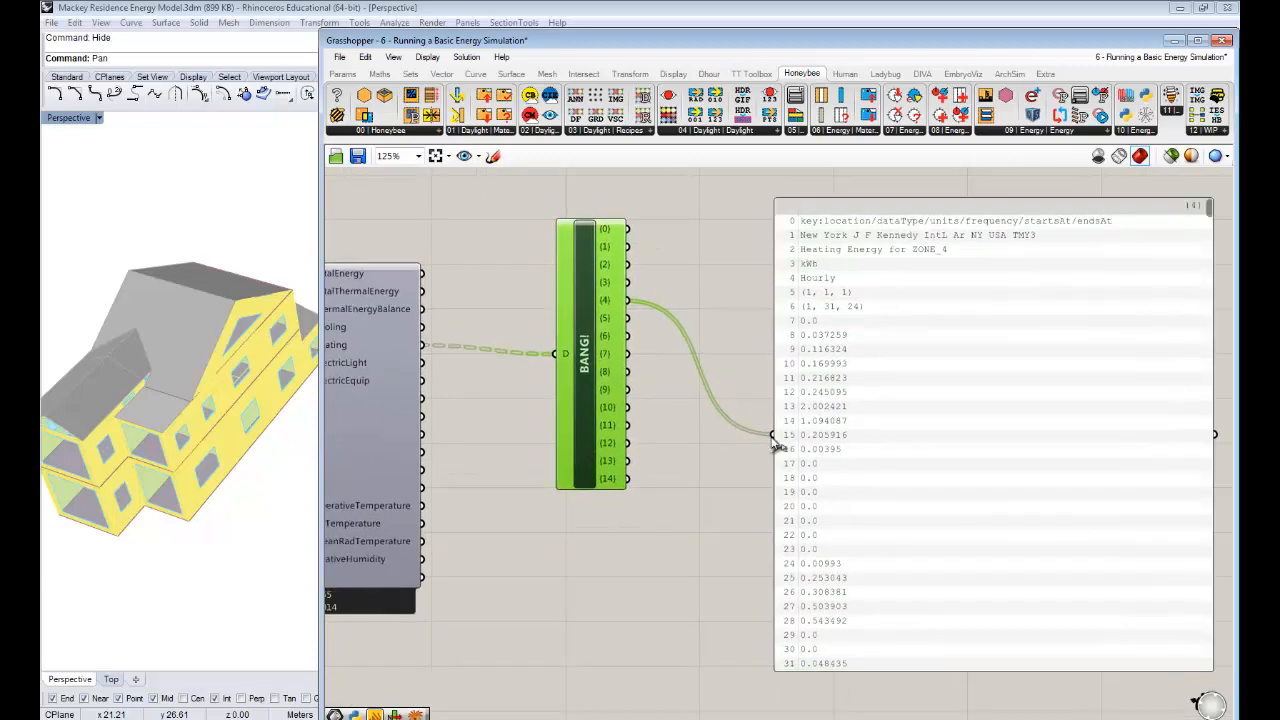
right_click_drag(651, 437, 732, 414)
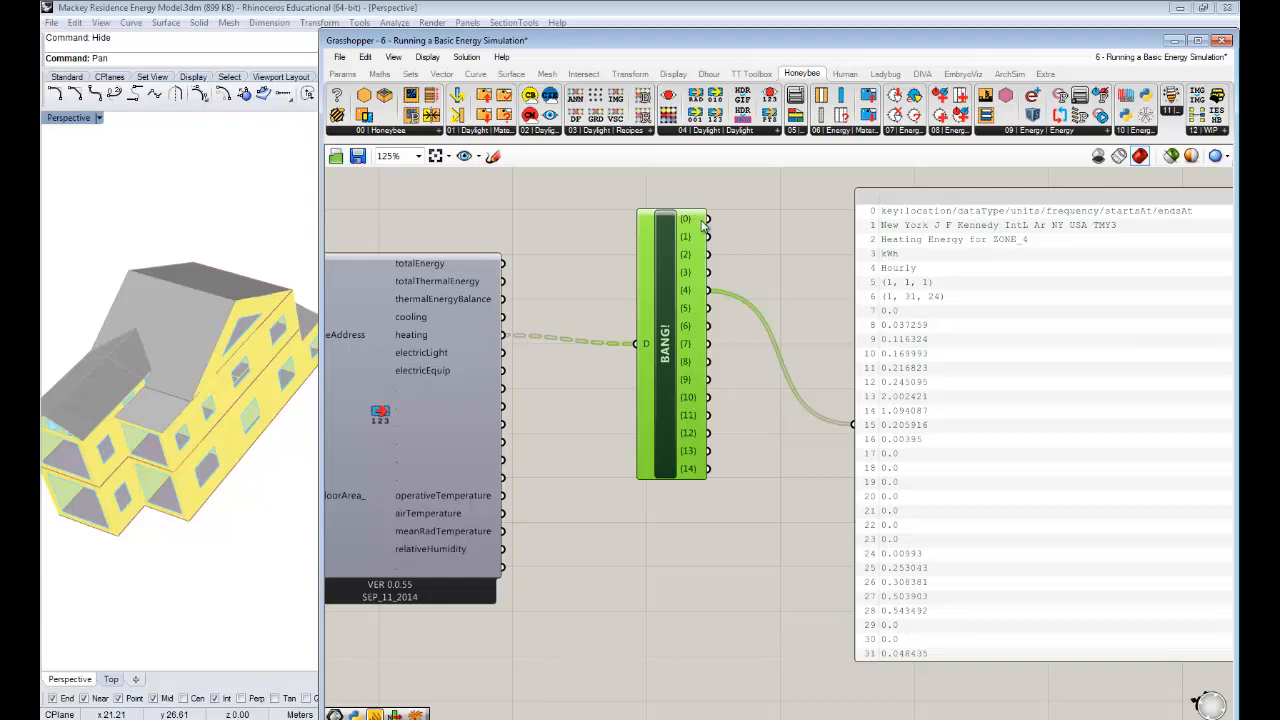
left_click_drag(703, 226, 853, 424)
right_click_drag(697, 373, 593, 368)
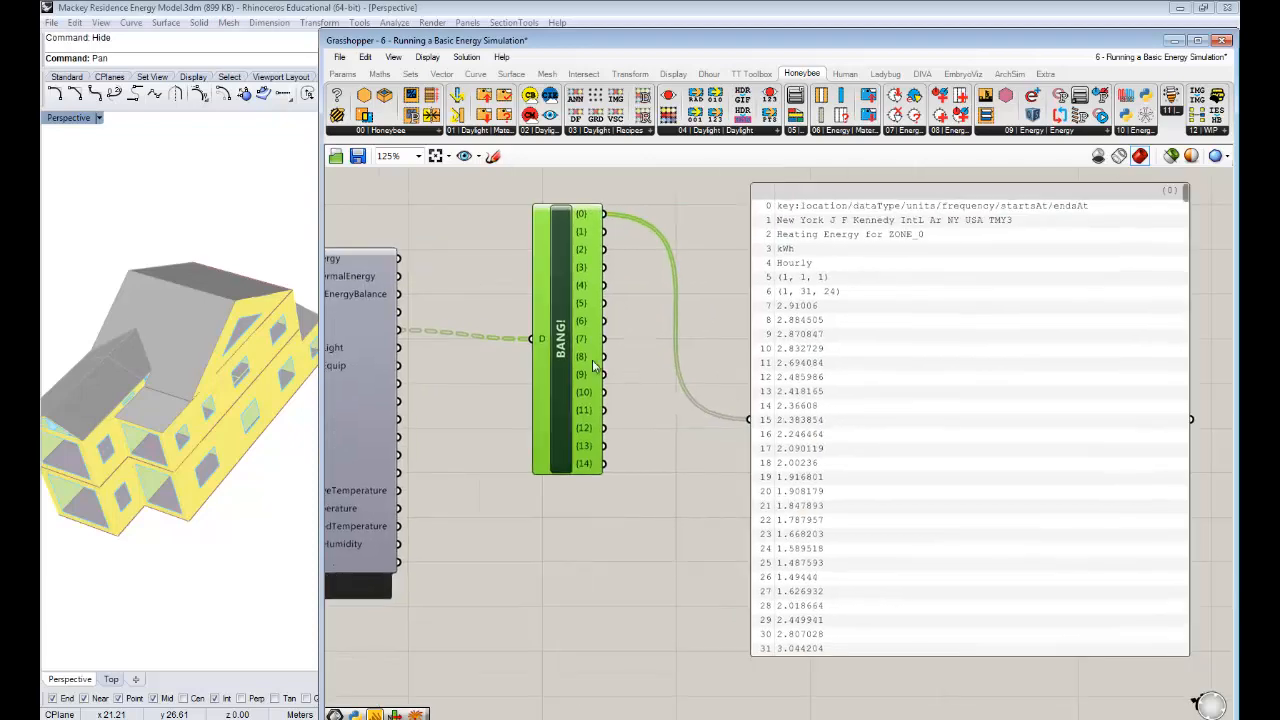
left_click_drag(577, 366, 554, 368)
right_click_drag(744, 426, 693, 433)
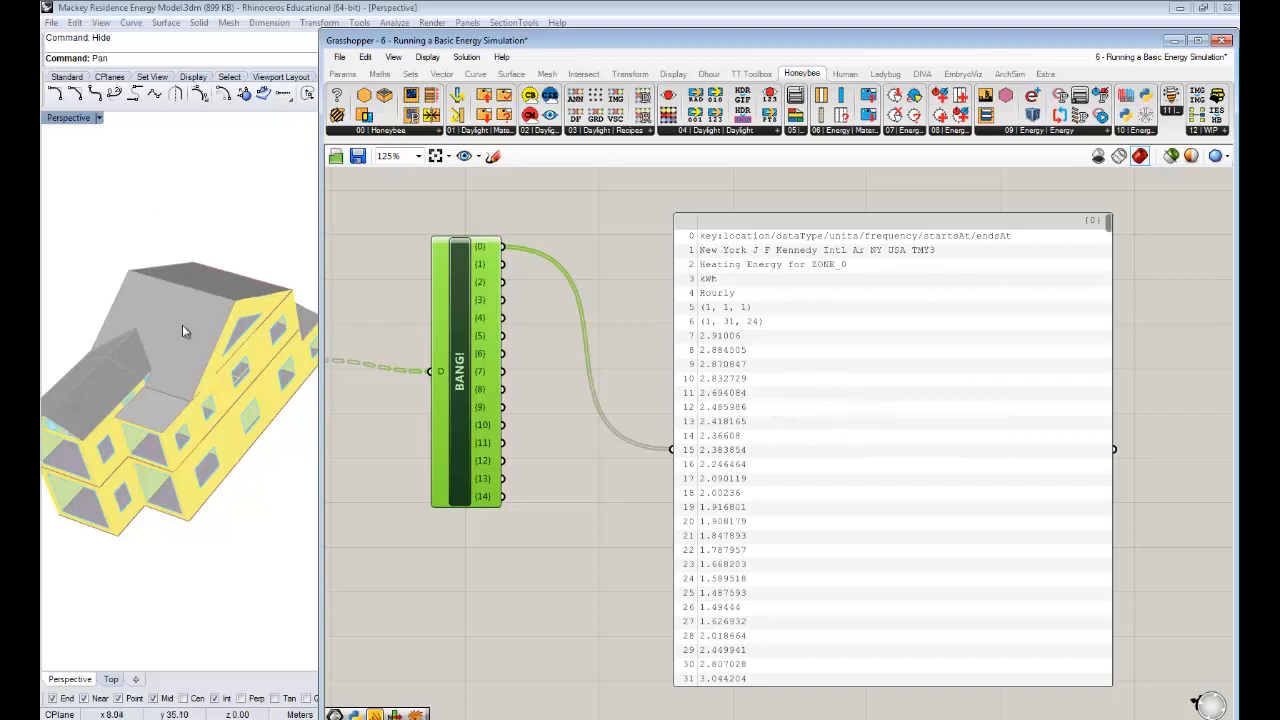
- Review the ZONE_0 header lines and hourly heating values, and move their panel lower on the canvas
right_click_drag(628, 452, 674, 431)
left_click_drag(823, 381, 829, 388)
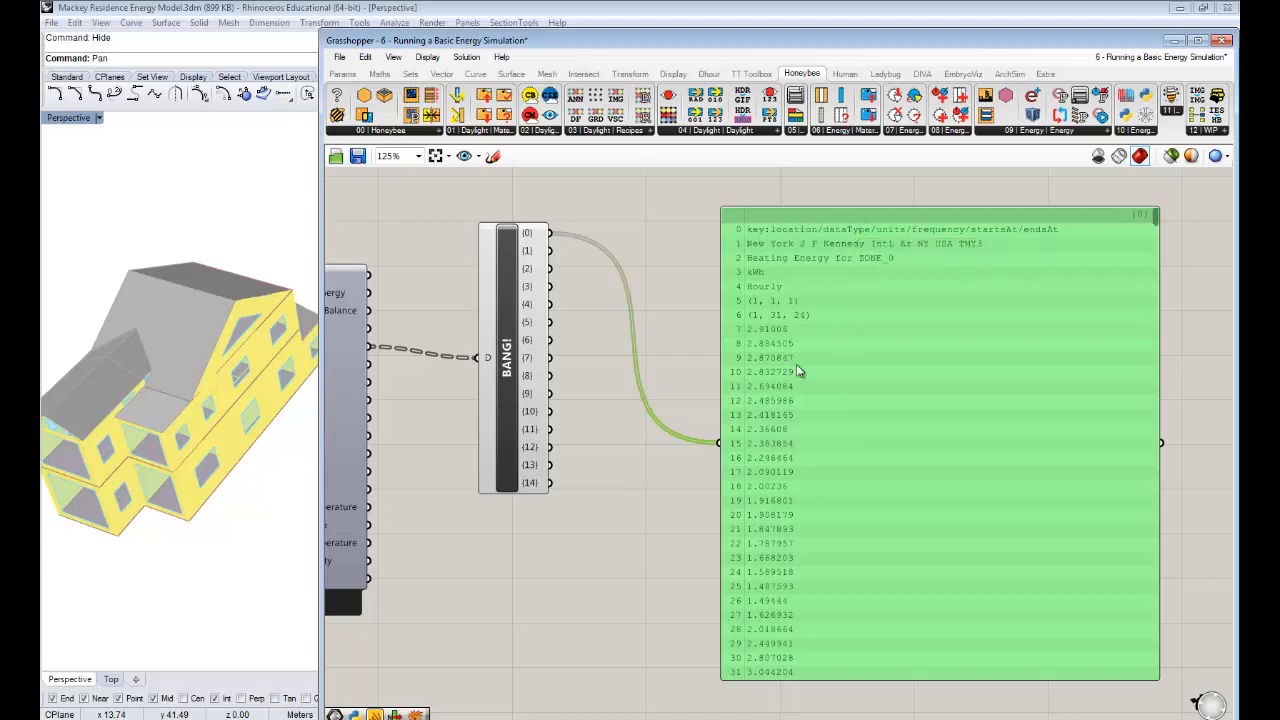
right_click_drag(746, 451, 750, 428)
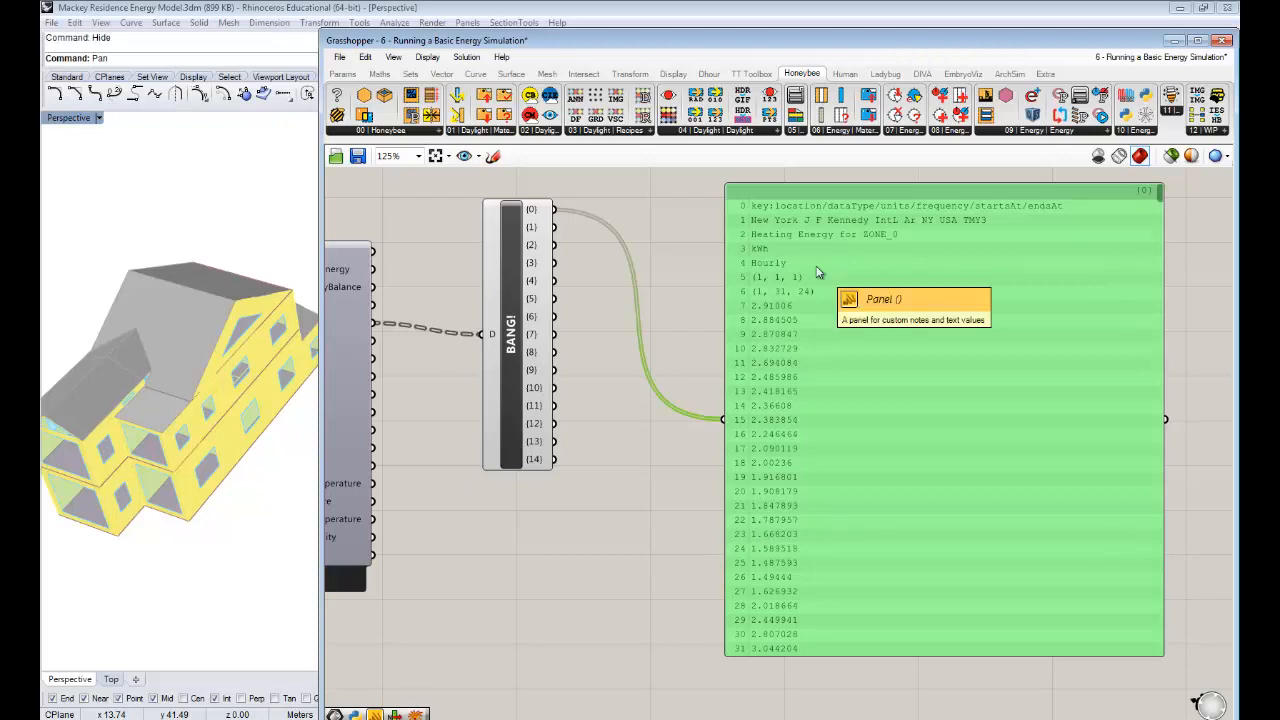
right_click_drag(720, 322, 675, 348)
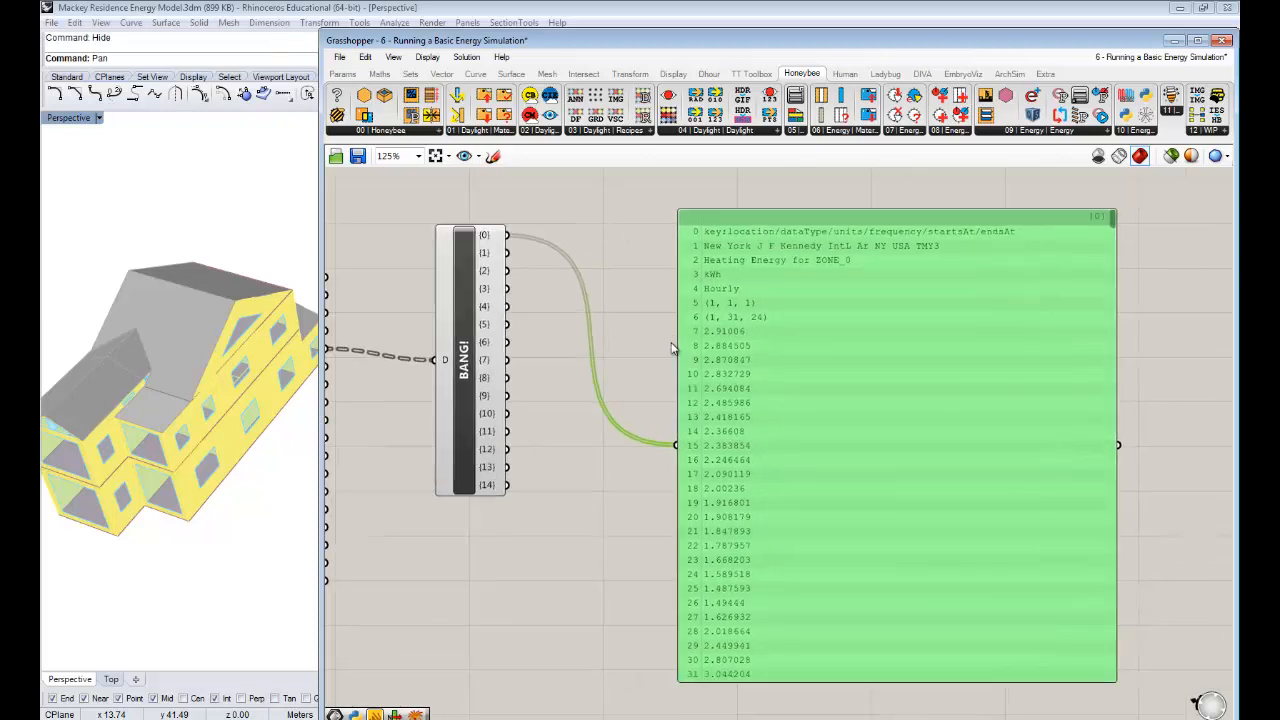
right_click_drag(765, 315, 722, 367)
left_click_drag(776, 284, 773, 364)
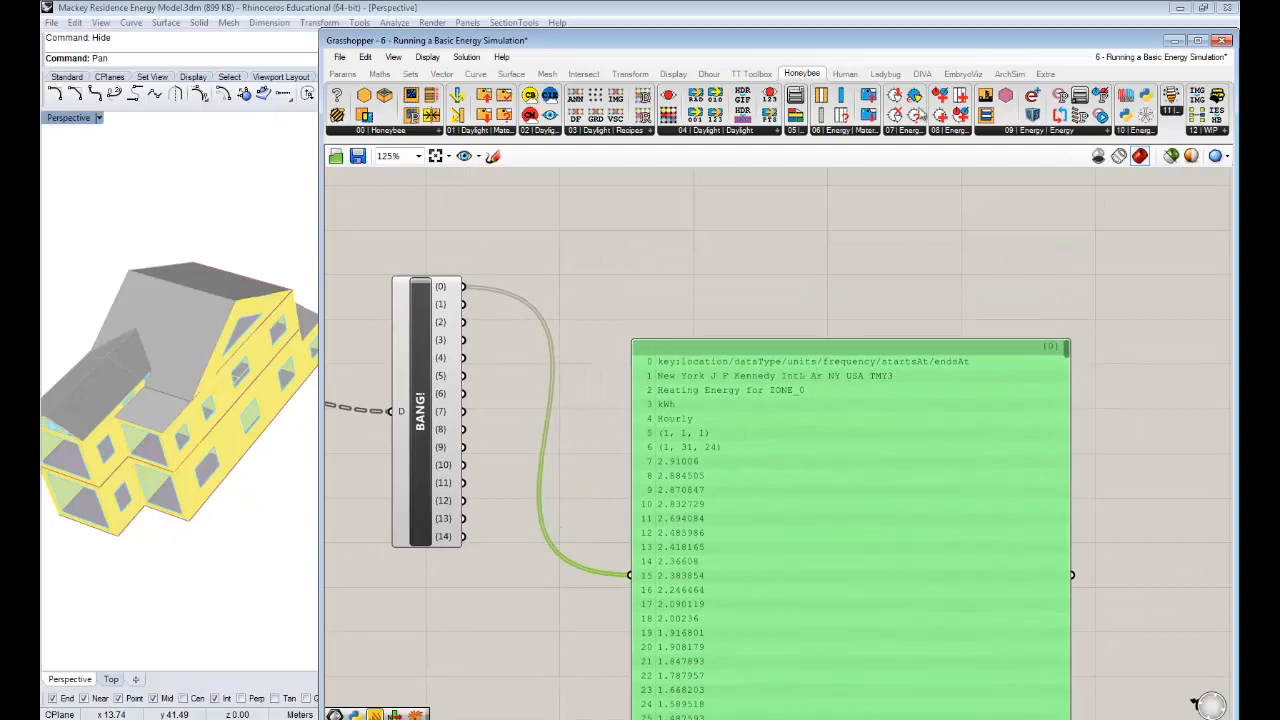
- Place a Ladybug Separate data component beside the Explode Tree and feed branch (0) into its _inputList
left_click(845, 74)
left_click(884, 75)
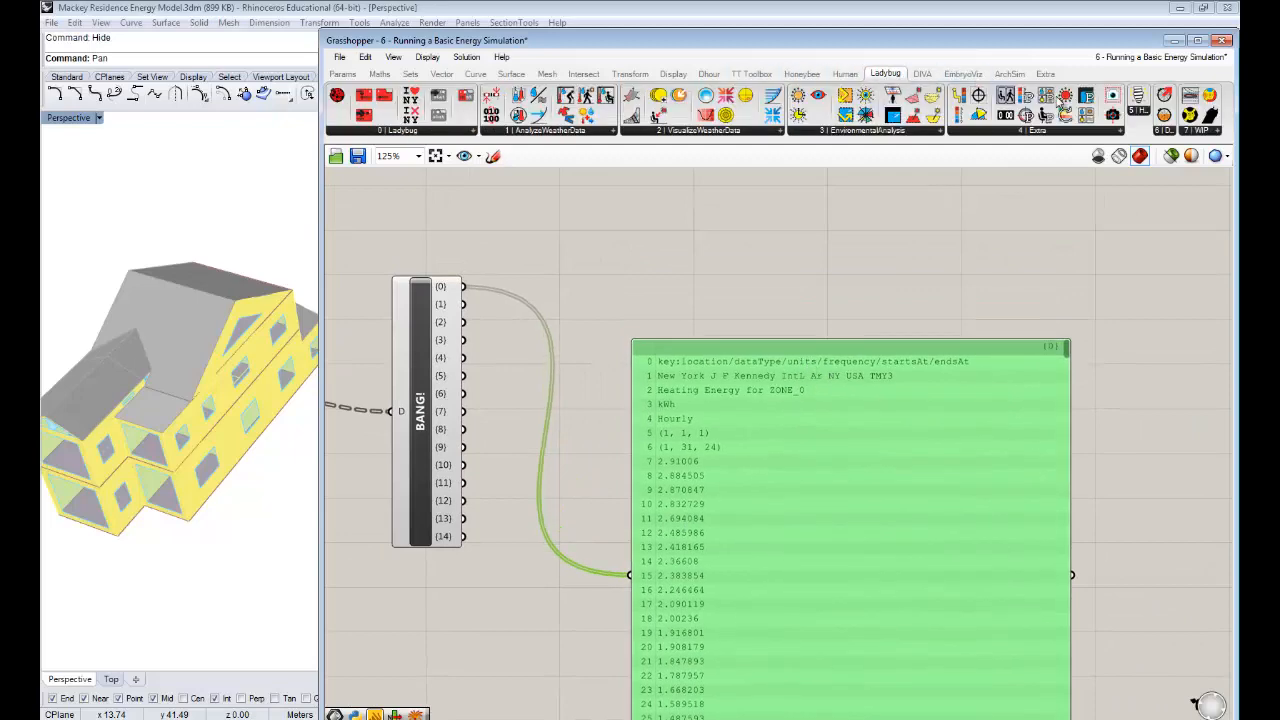
left_click(1106, 133)
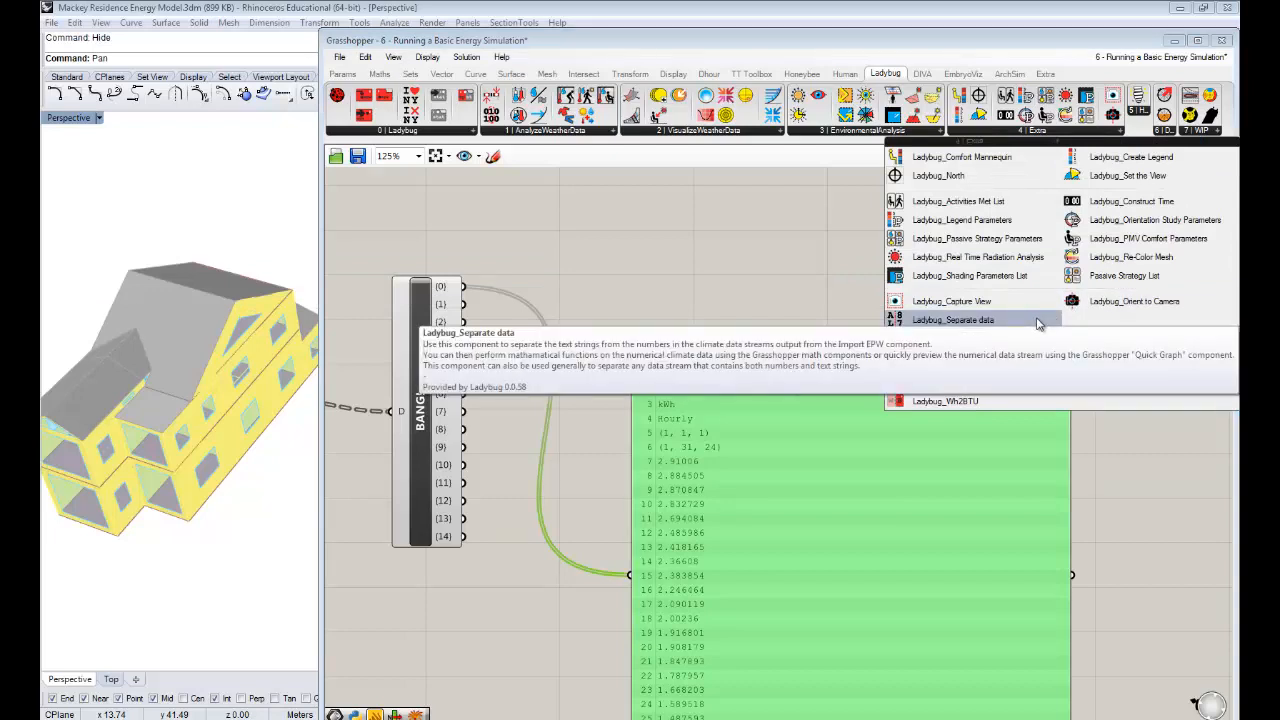
left_click(1040, 321)
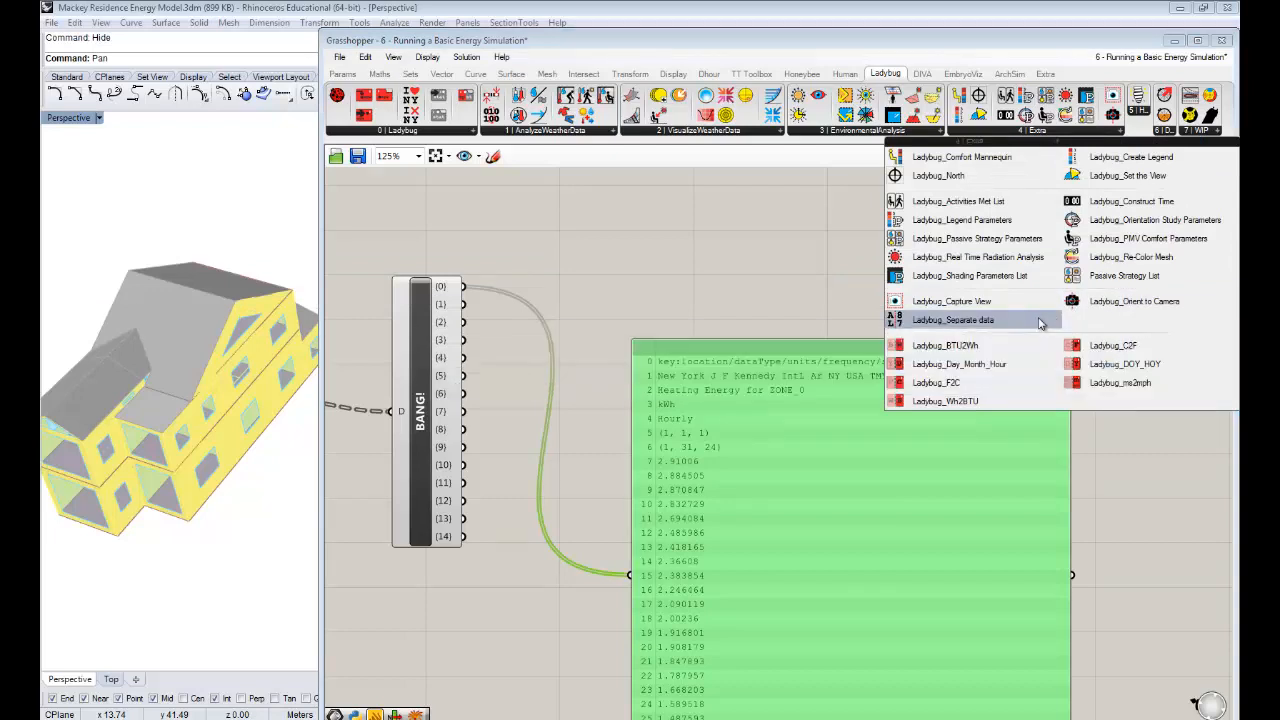
left_click(632, 317)
left_click_drag(479, 294, 562, 305)
left_click_drag(647, 315, 611, 288)
- Move the panel away from Separate data and feed it the strings output, followed by the numbers output in its place
left_click_drag(742, 403, 890, 338)
right_click_drag(685, 275, 564, 230)
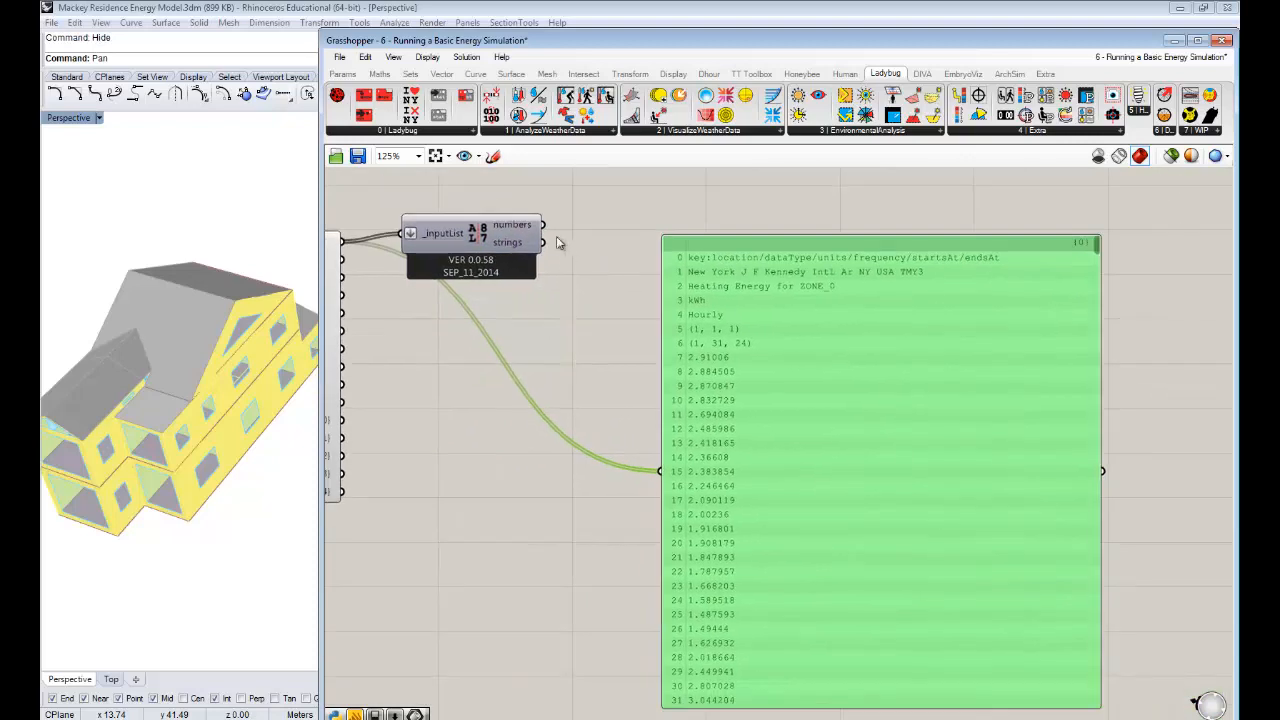
left_click_drag(545, 243, 659, 468)
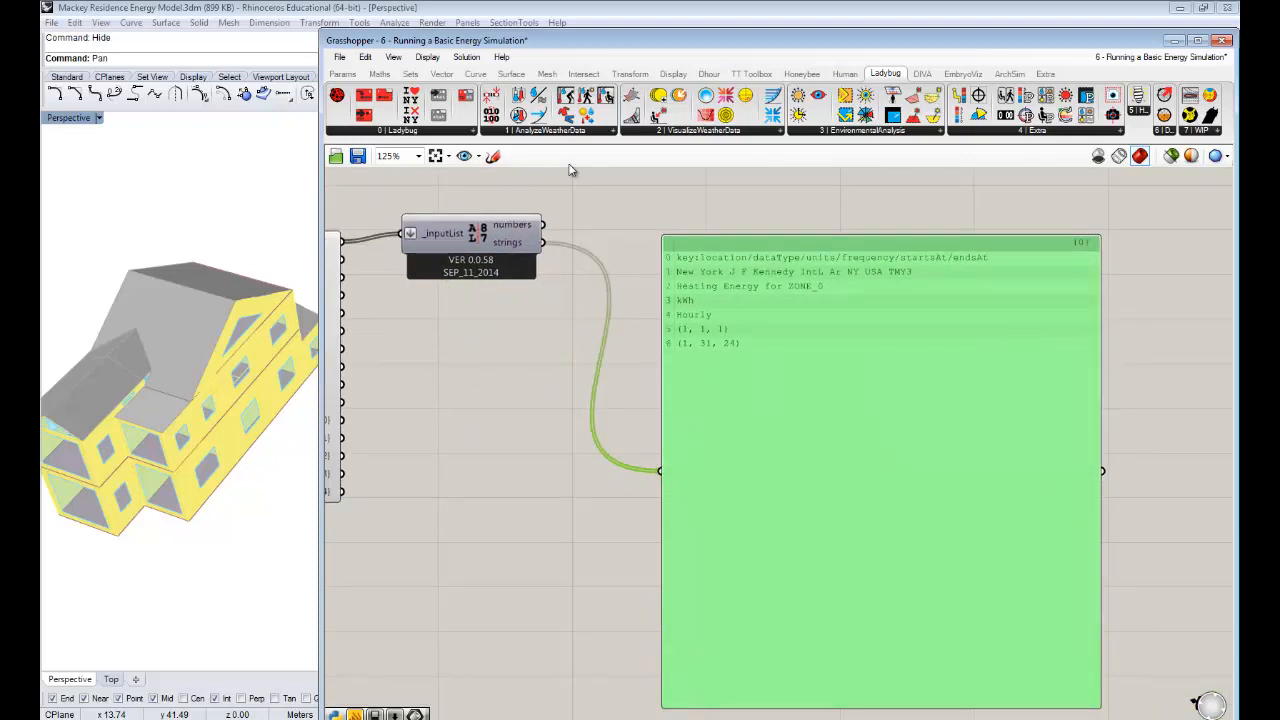
left_click_drag(543, 224, 652, 470)
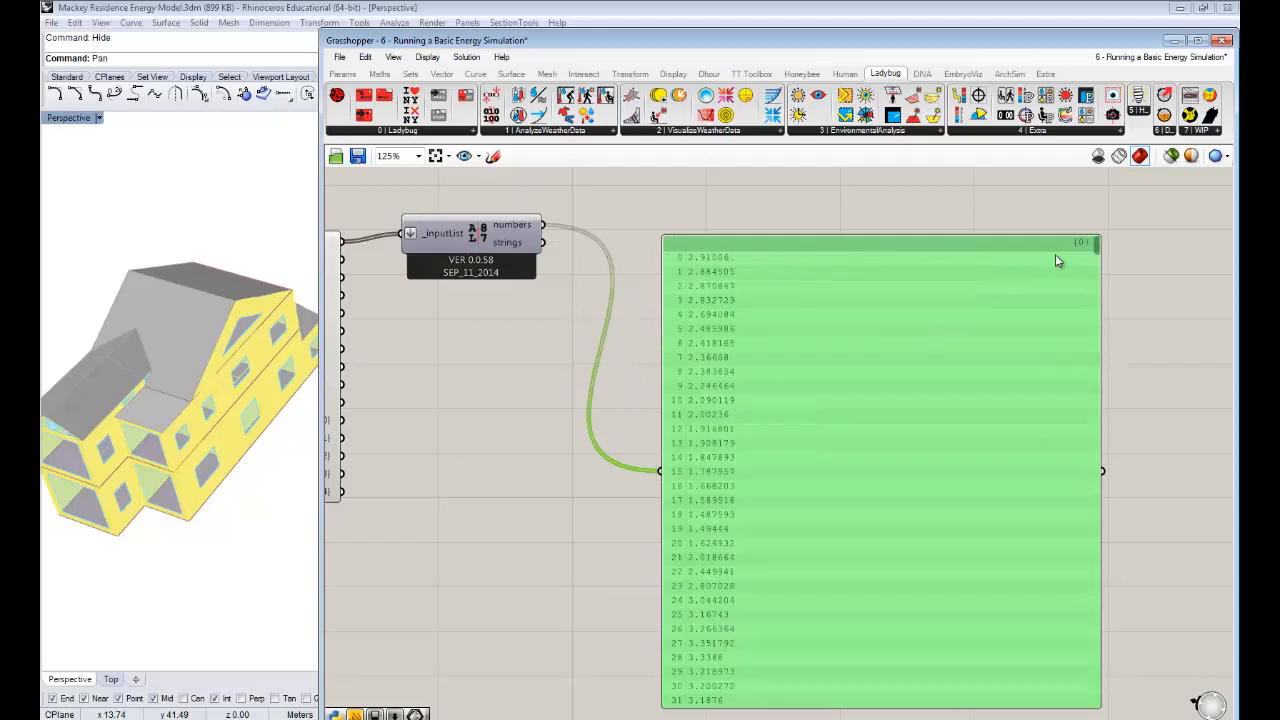
mouse_move(1096, 246)
left_mouse_down()
mouse_move(1078, 581)
mouse_move(1090, 705)
mouse_move(1090, 242)
left_mouse_up()
right_click_drag(621, 362, 670, 369)
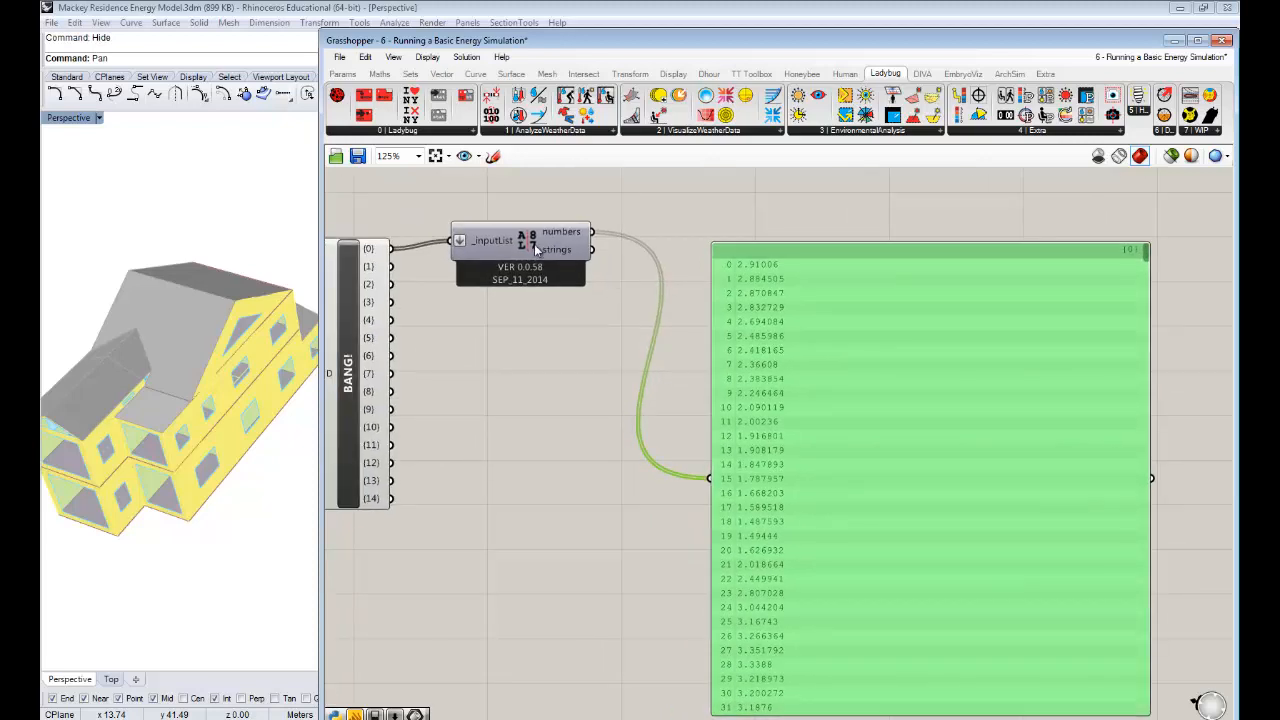
- Place a Mass Addition component after Separate data and connect the numbers output to its input
left_click_drag(537, 250, 533, 262)
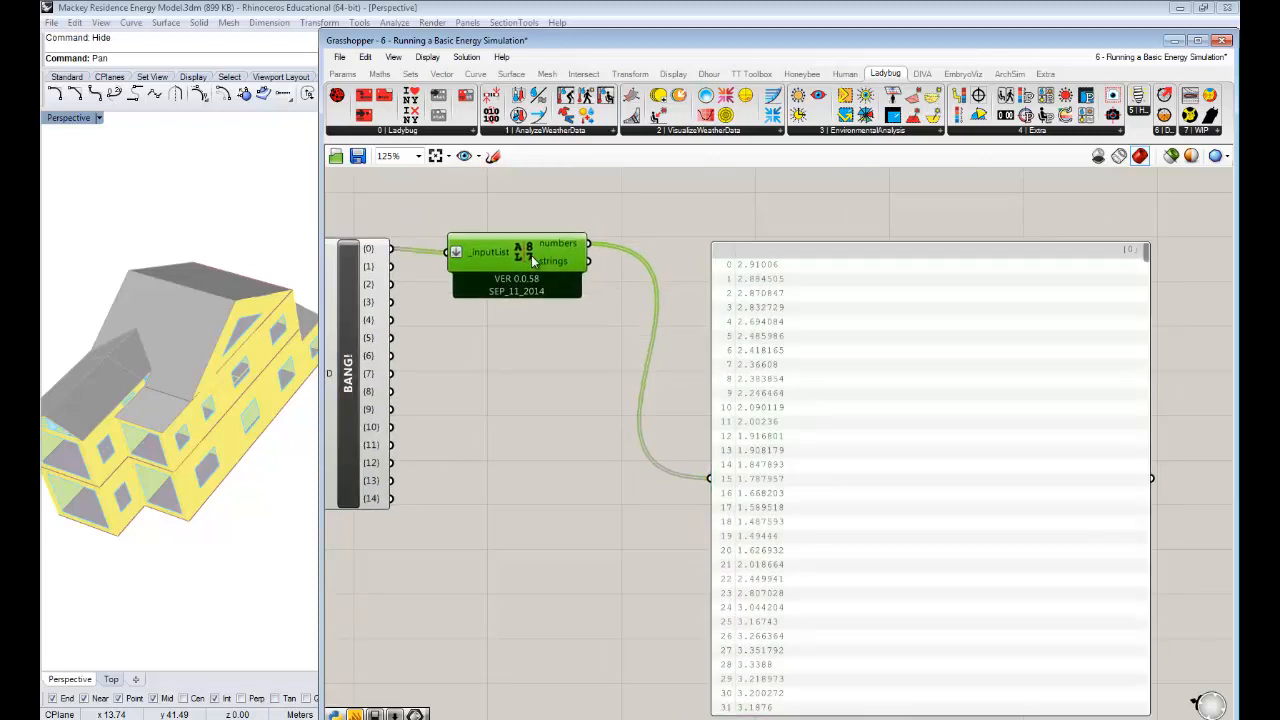
left_click(382, 75)
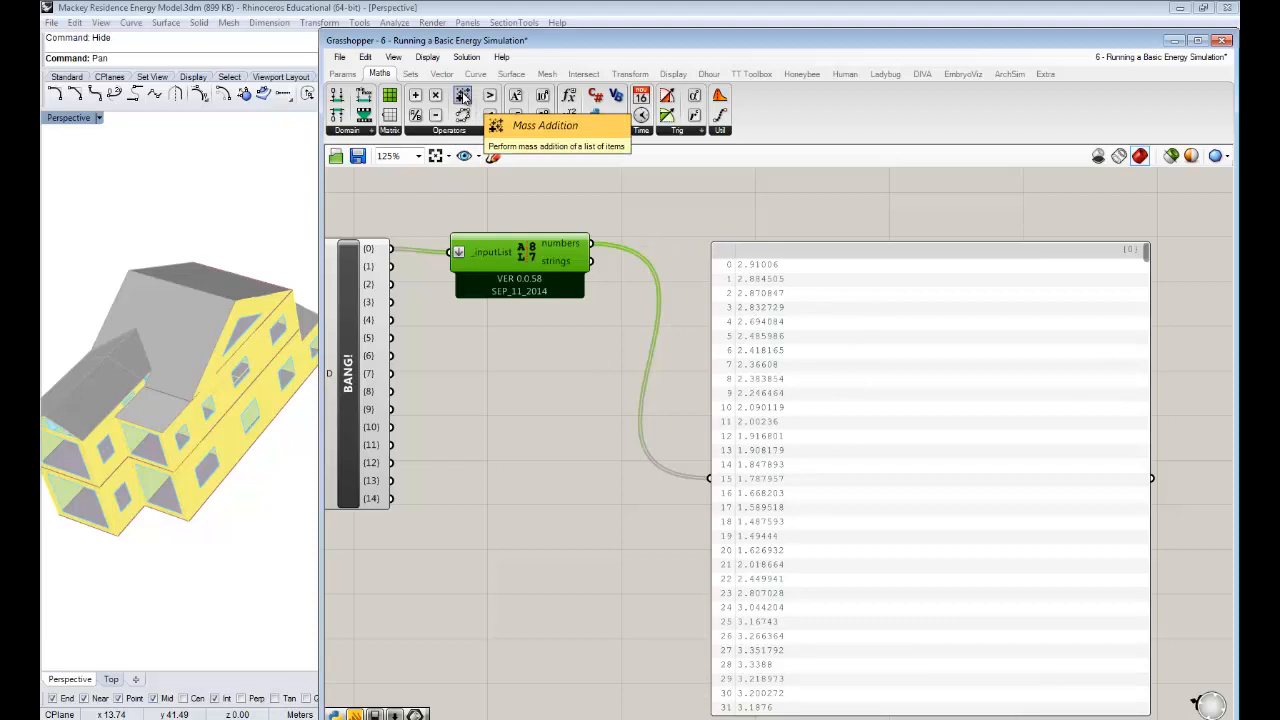
left_click_drag(463, 95, 592, 175)
left_click_drag(652, 249, 652, 256)
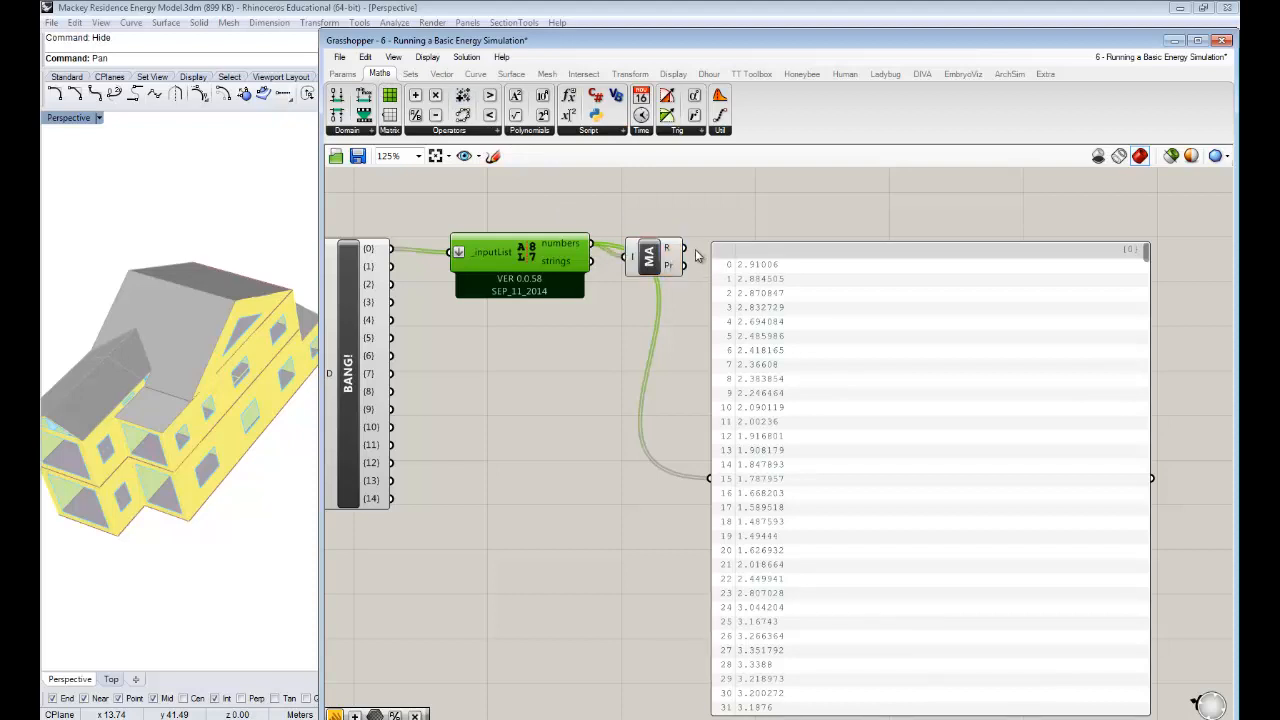
- Feed the Mass Addition result into the panel, and space the panel and the component apart
left_click_drag(684, 248, 731, 484)
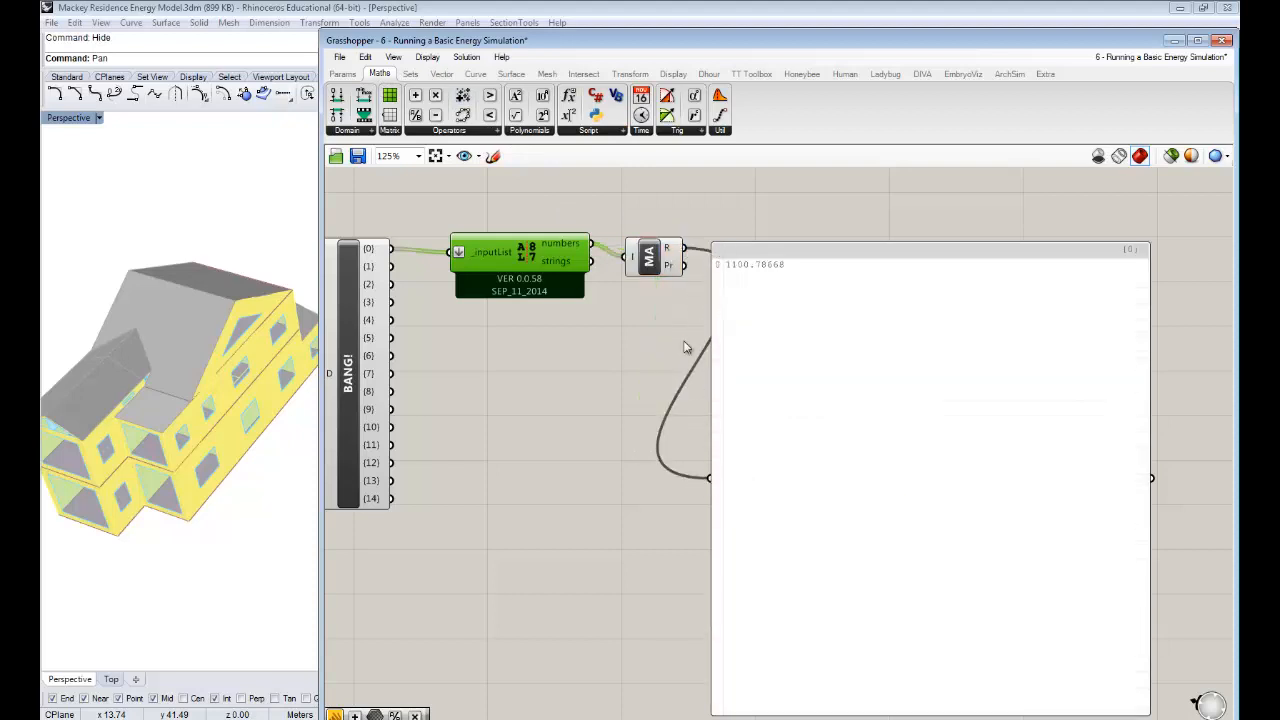
left_click_drag(664, 270, 650, 268)
left_click_drag(859, 341, 912, 298)
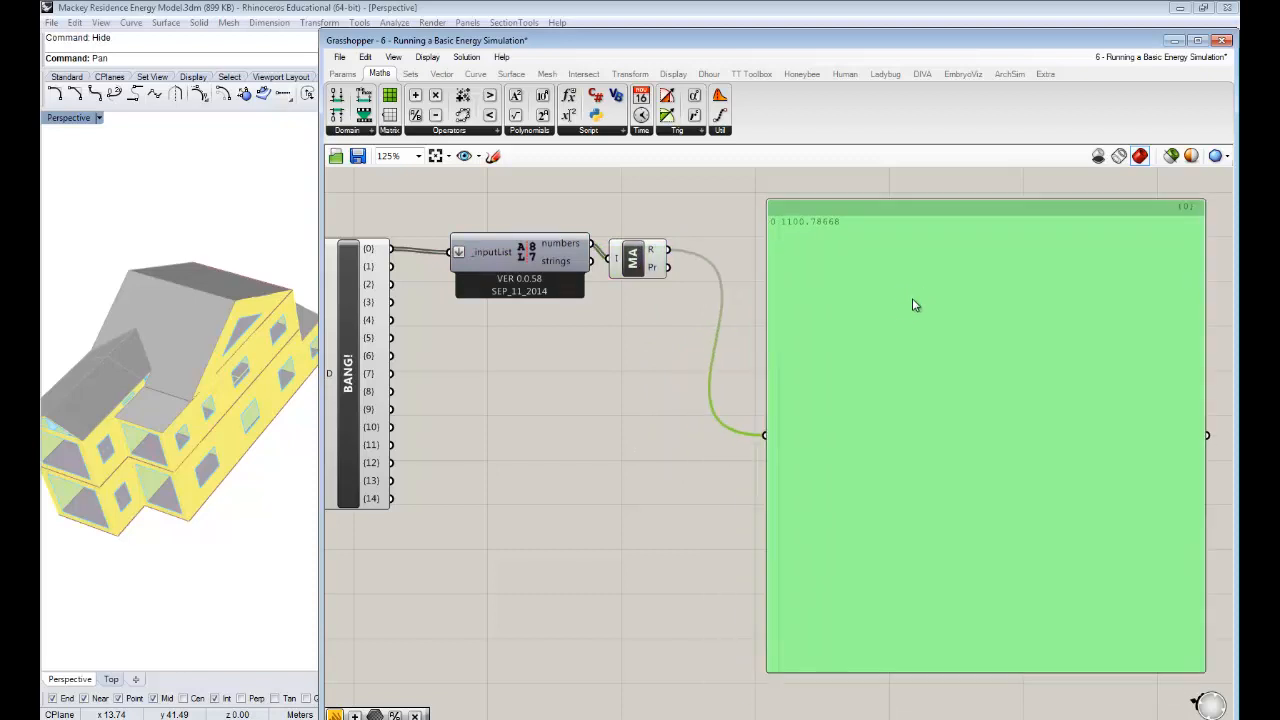
right_click_drag(879, 314, 805, 354)
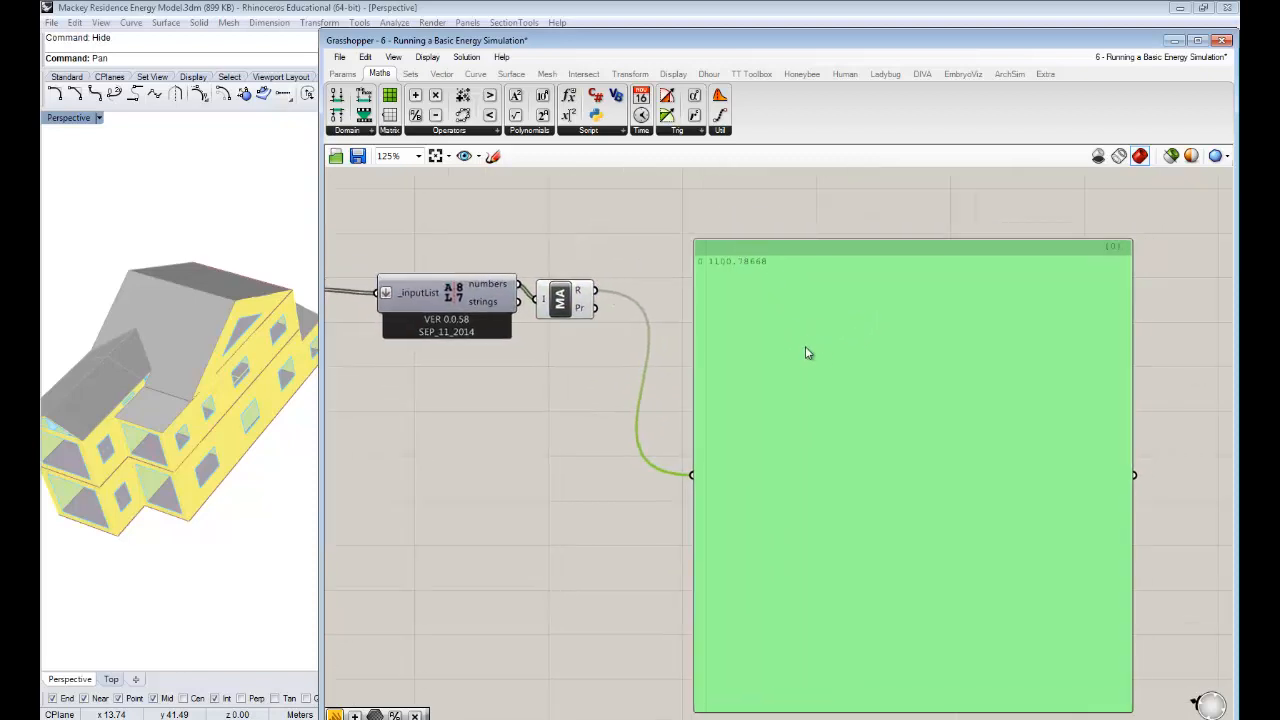
- Shrink the panel holding the Mass Addition result to a shorter, narrower box and position it beside the component
right_click_drag(808, 354, 852, 339)
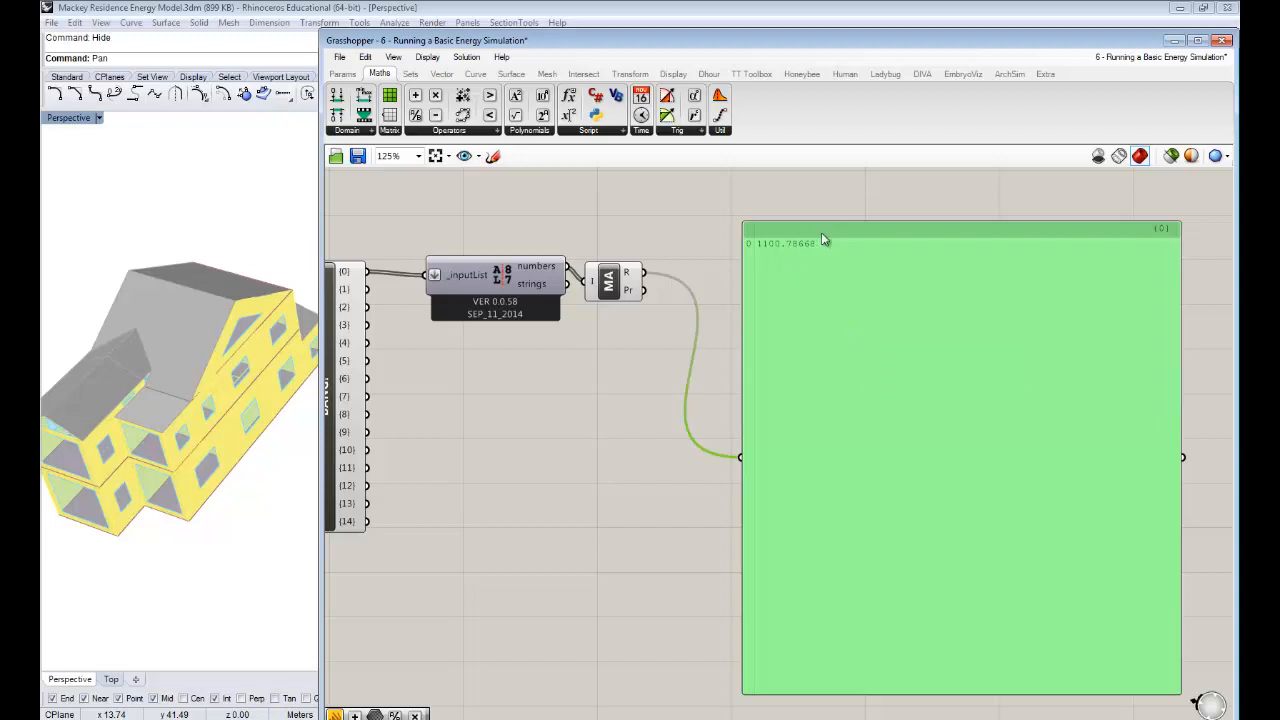
right_click_drag(606, 336, 649, 326)
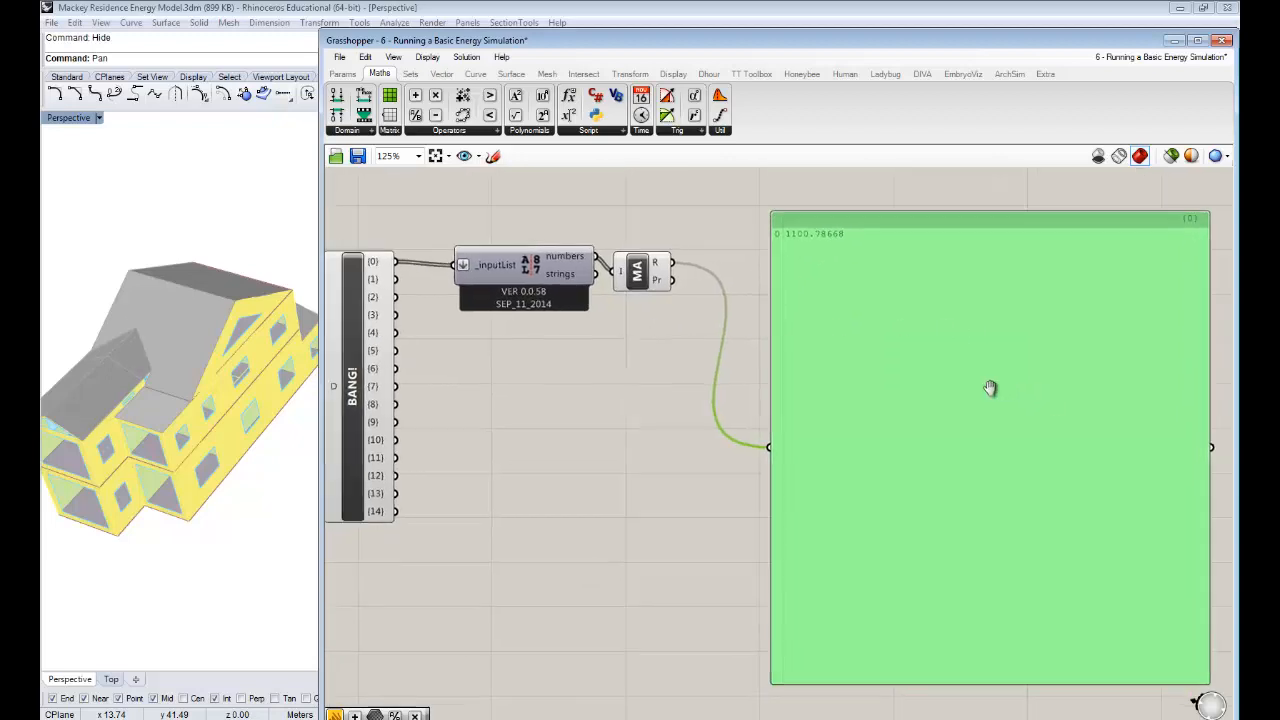
right_click_drag(990, 388, 978, 395)
left_click_drag(989, 385, 959, 375)
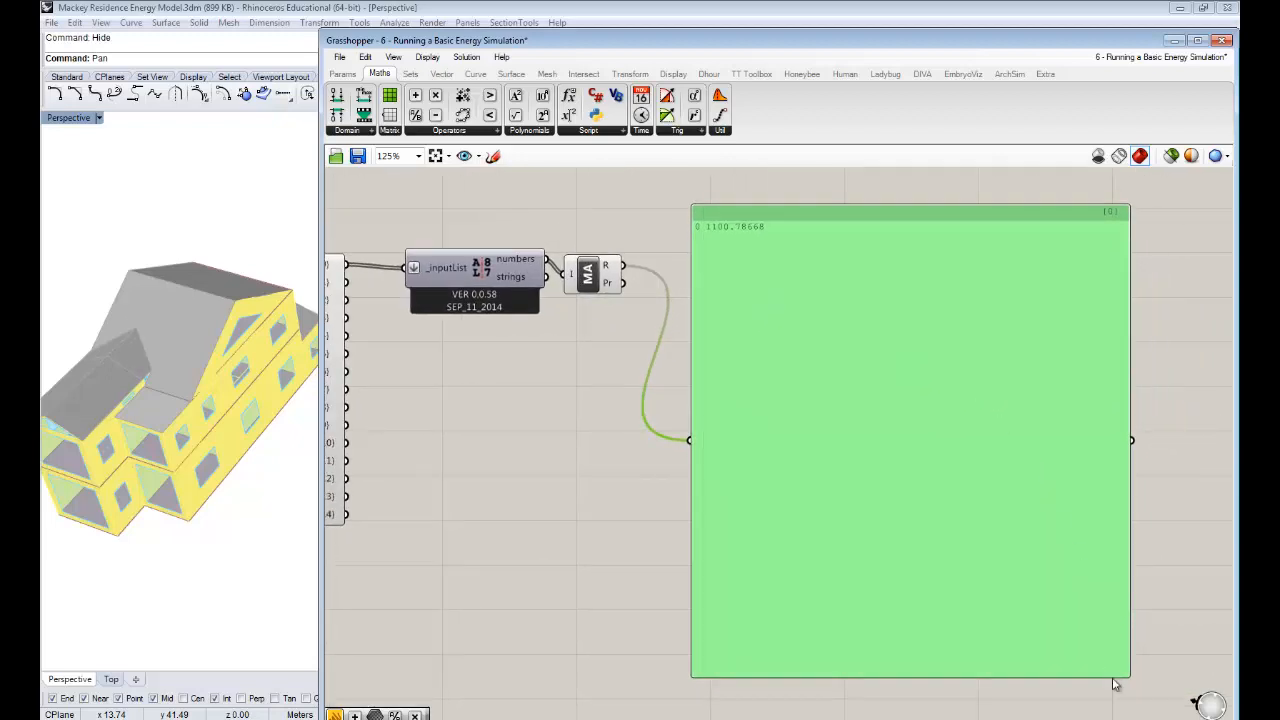
left_click_drag(1126, 677, 1066, 334)
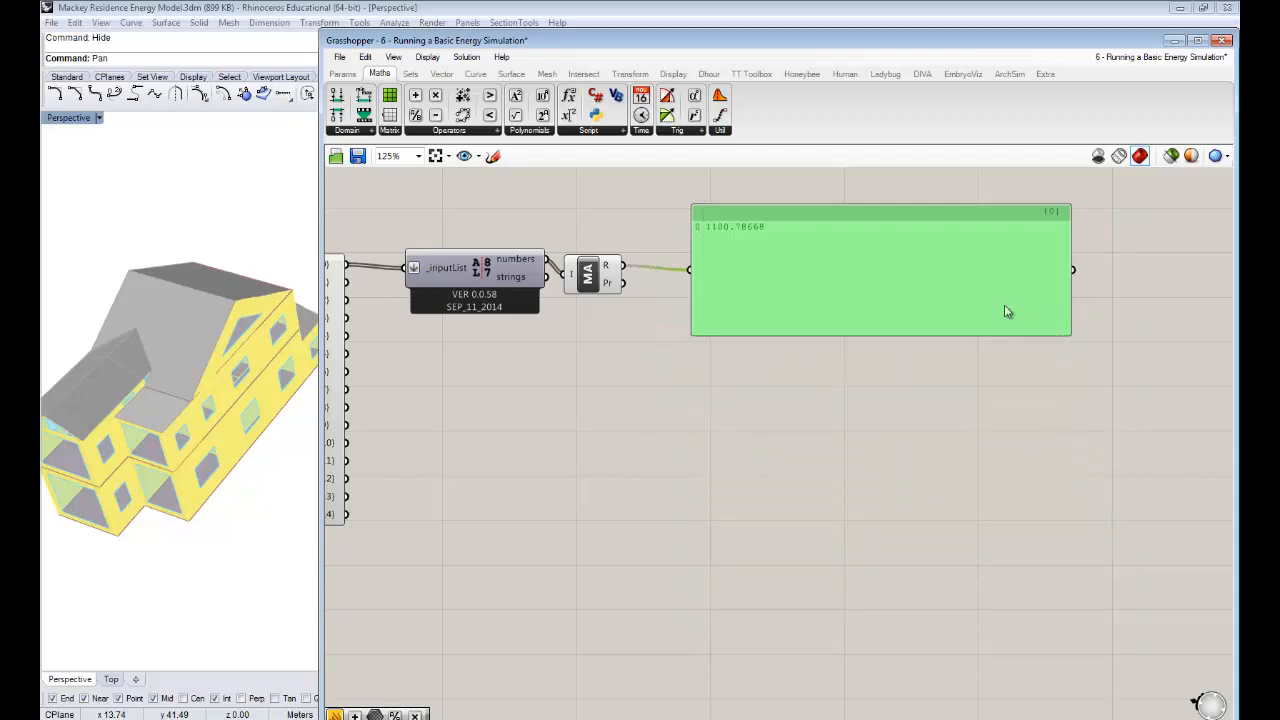
left_click_drag(972, 292, 954, 308)
right_click_drag(944, 417, 1039, 434)
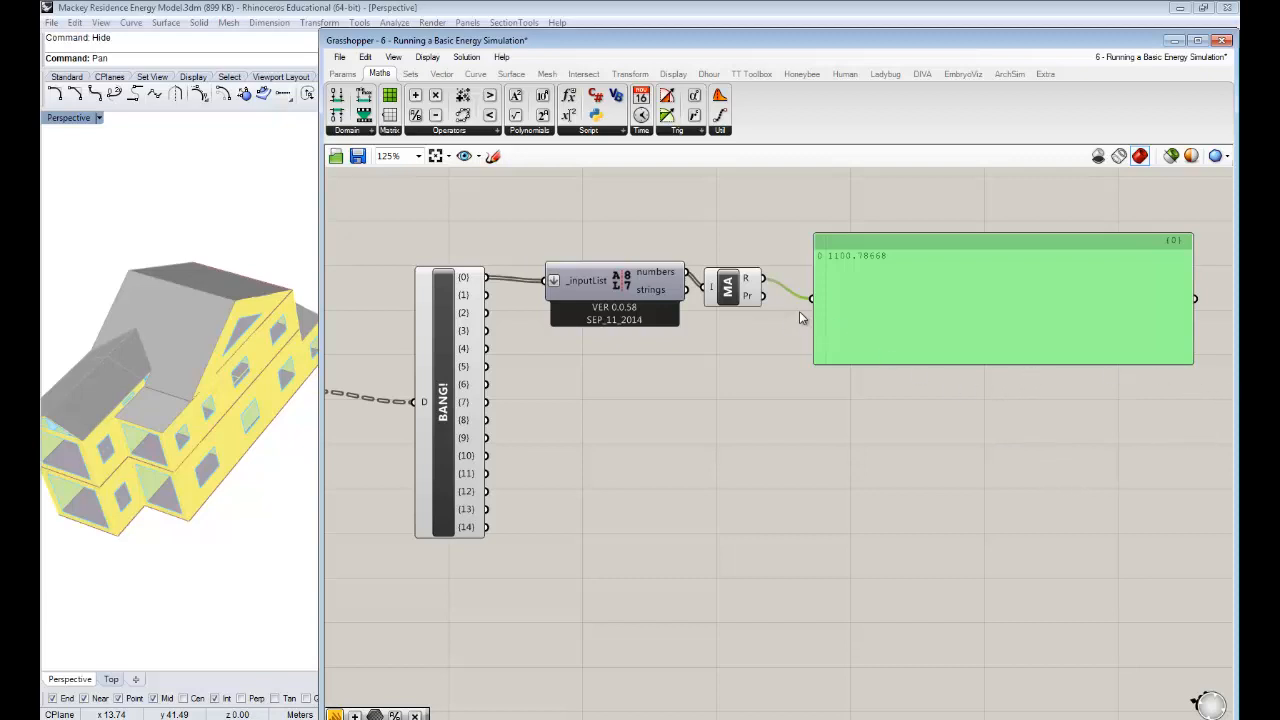
- Feed the heating output directly into Separate data's _inputList in place of branch (0), and lengthen the panel to fit every zone's total
right_click_drag(529, 406, 645, 393)
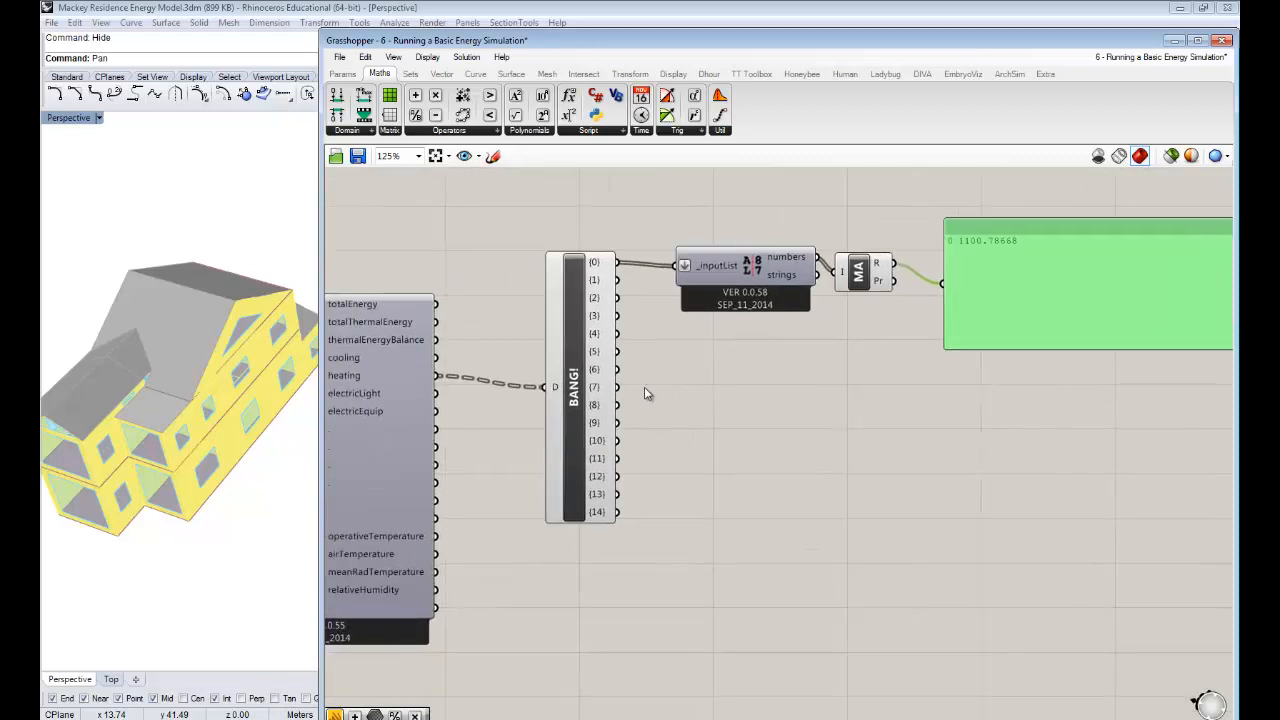
left_click_drag(437, 380, 685, 268)
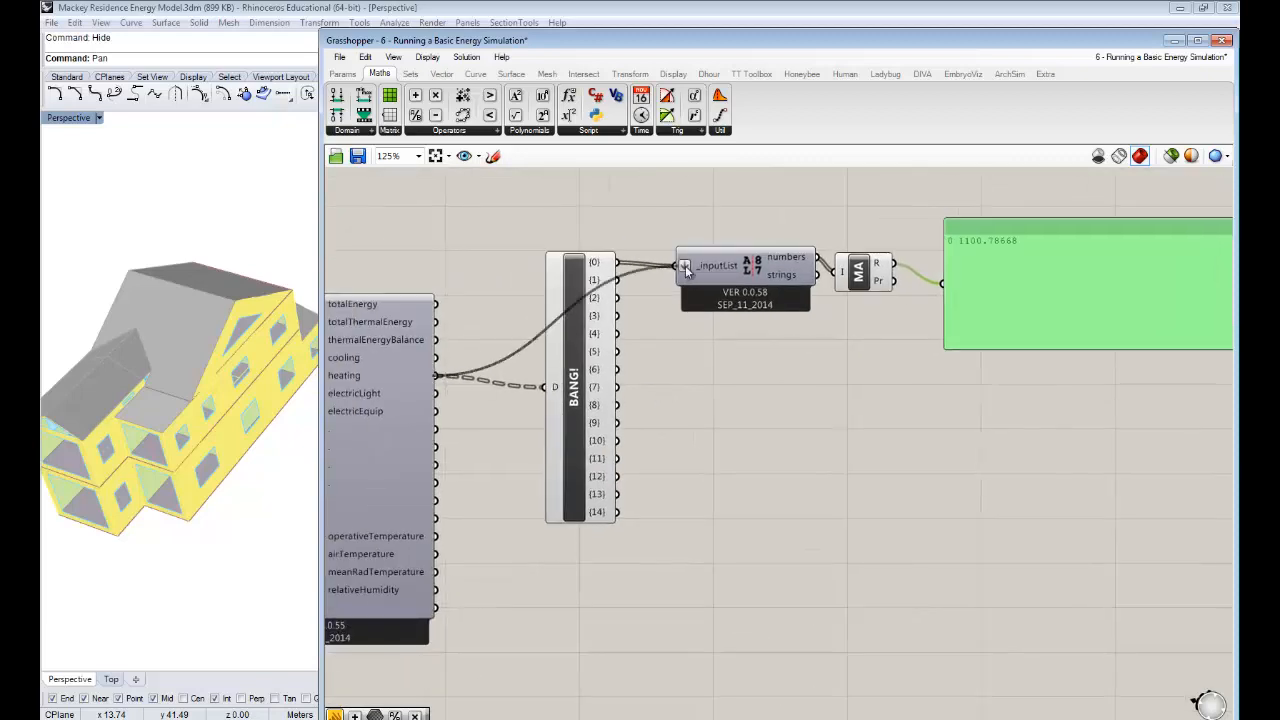
right_click_drag(890, 340, 688, 308)
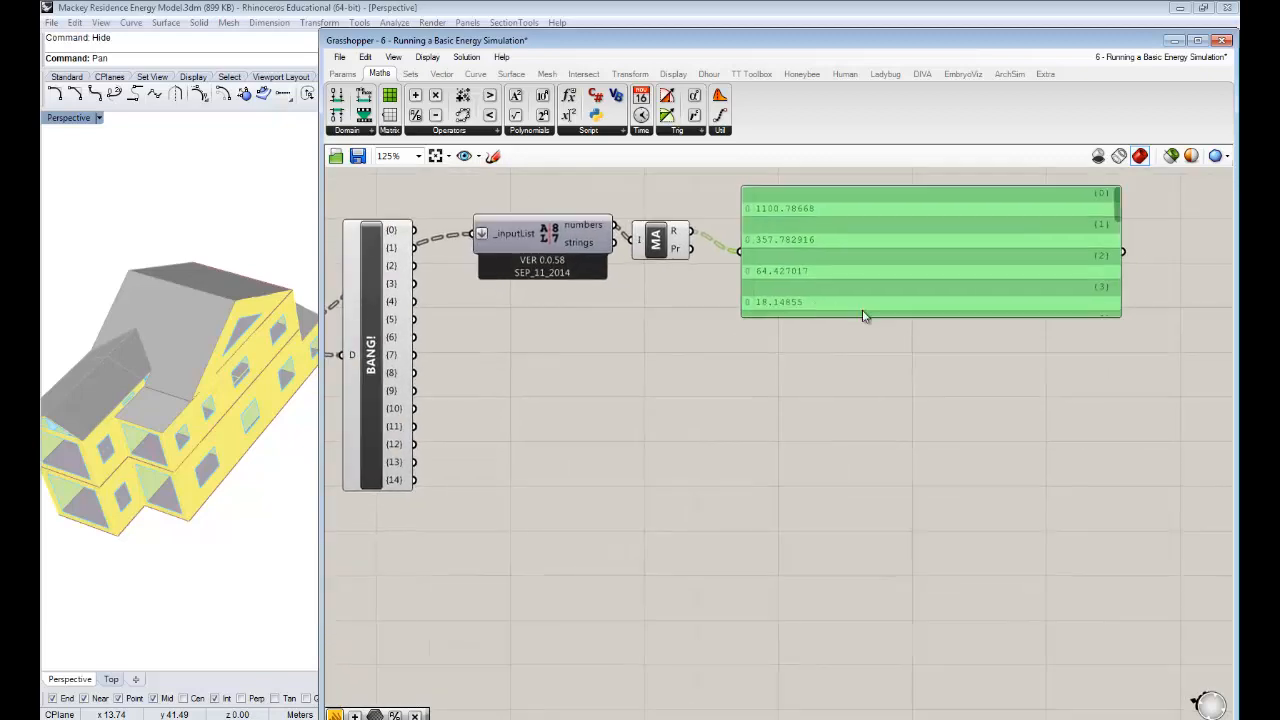
left_click_drag(865, 314, 863, 669)
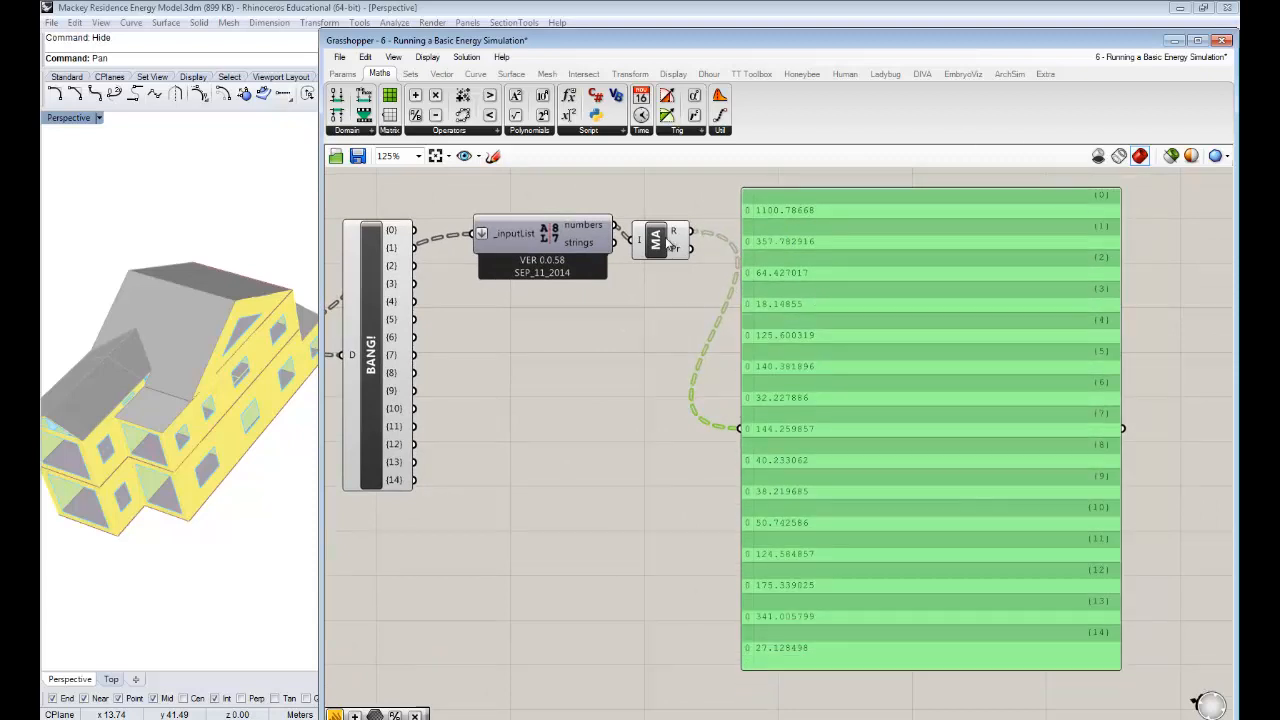
- Examine the per-zone heating totals listed in the panel
left_click_drag(669, 240, 671, 241)
left_click(700, 292)
right_click_drag(827, 352, 773, 329)
left_click_drag(773, 334, 800, 331)
right_click_drag(862, 337, 862, 365)
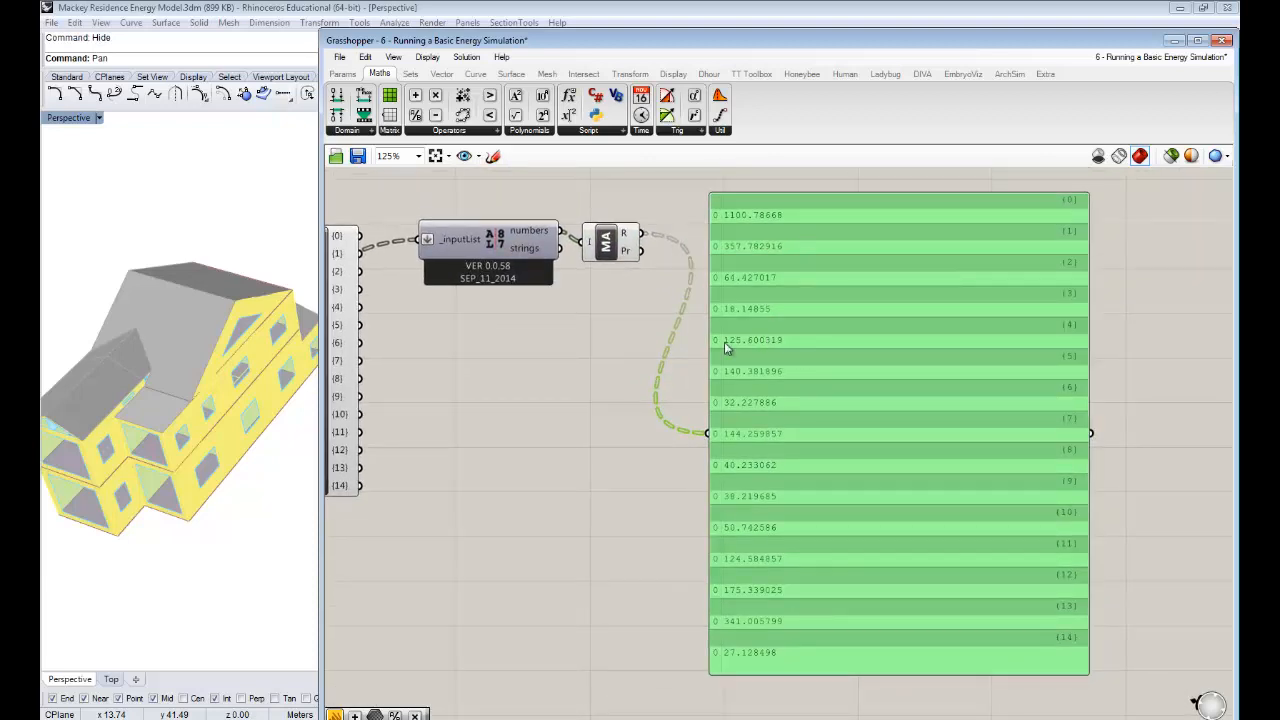
right_click_drag(628, 394, 639, 390)
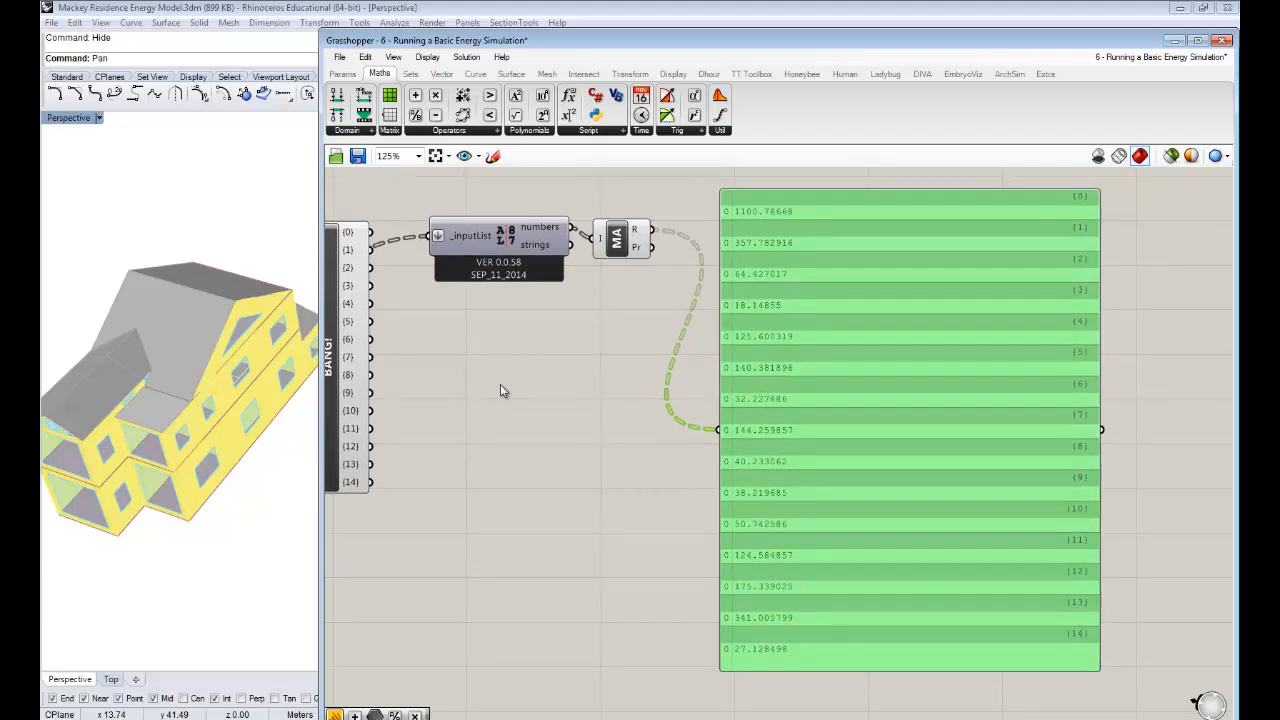
right_click_drag(502, 391, 662, 341)
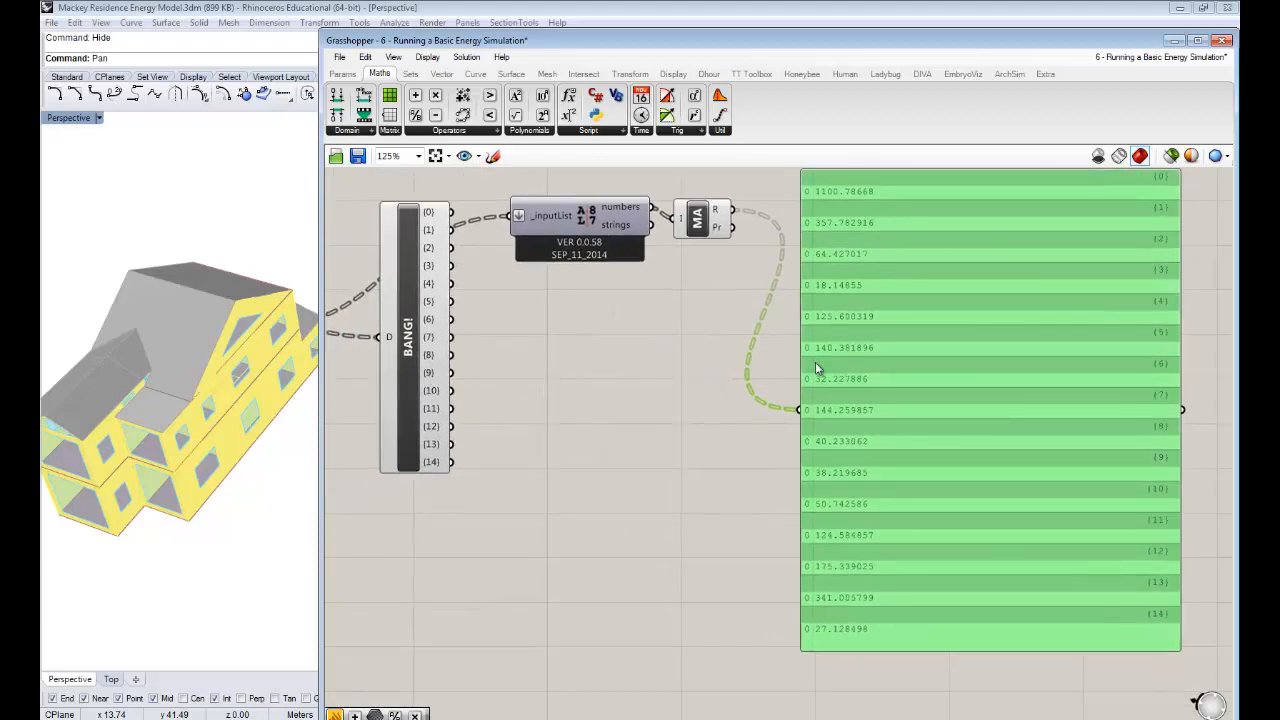
- Place a Boolean Toggle beside the normByFloorArea_ input of the result-reading component
scroll(718, 484, "down", 3)
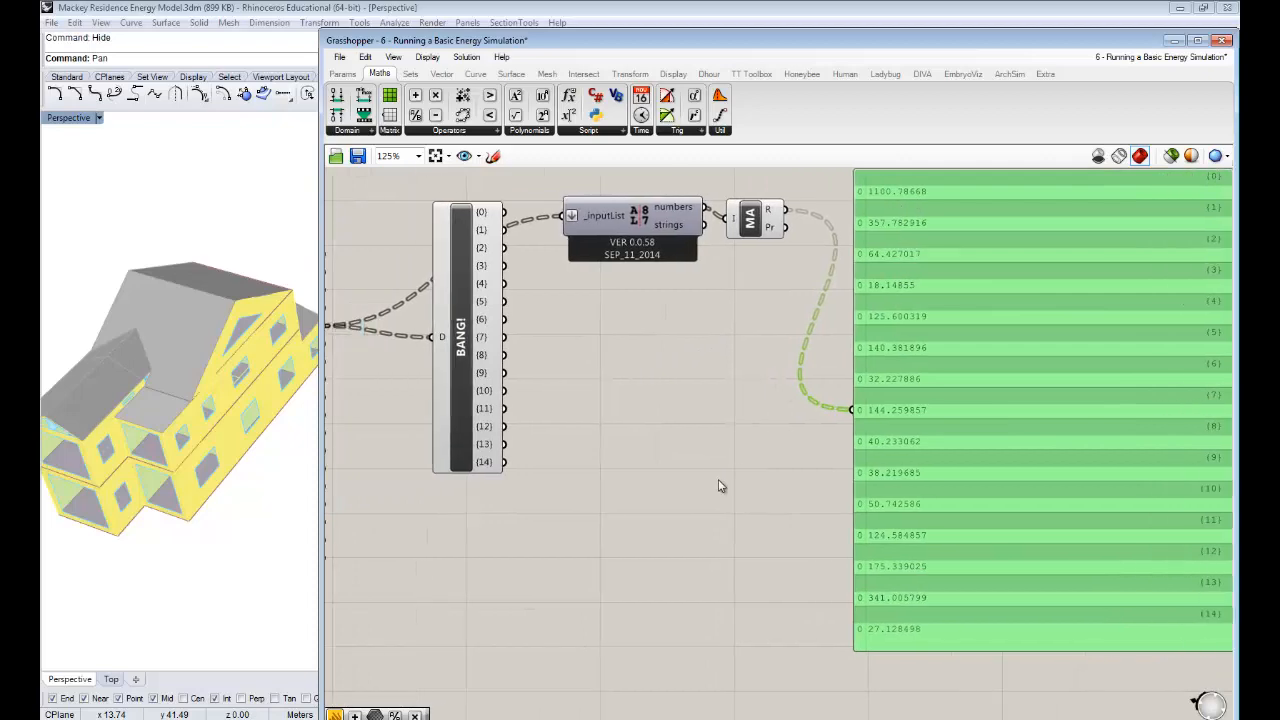
right_click_drag(724, 484, 762, 462)
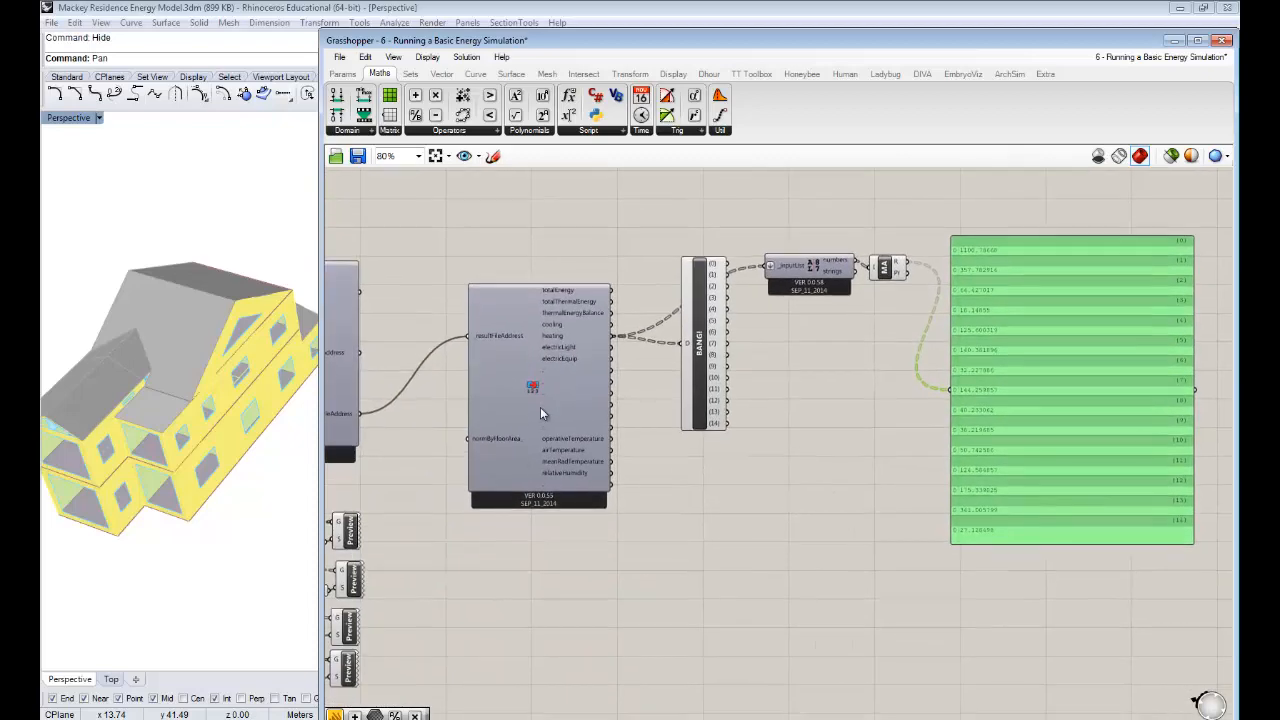
scroll(540, 413, "up", 3)
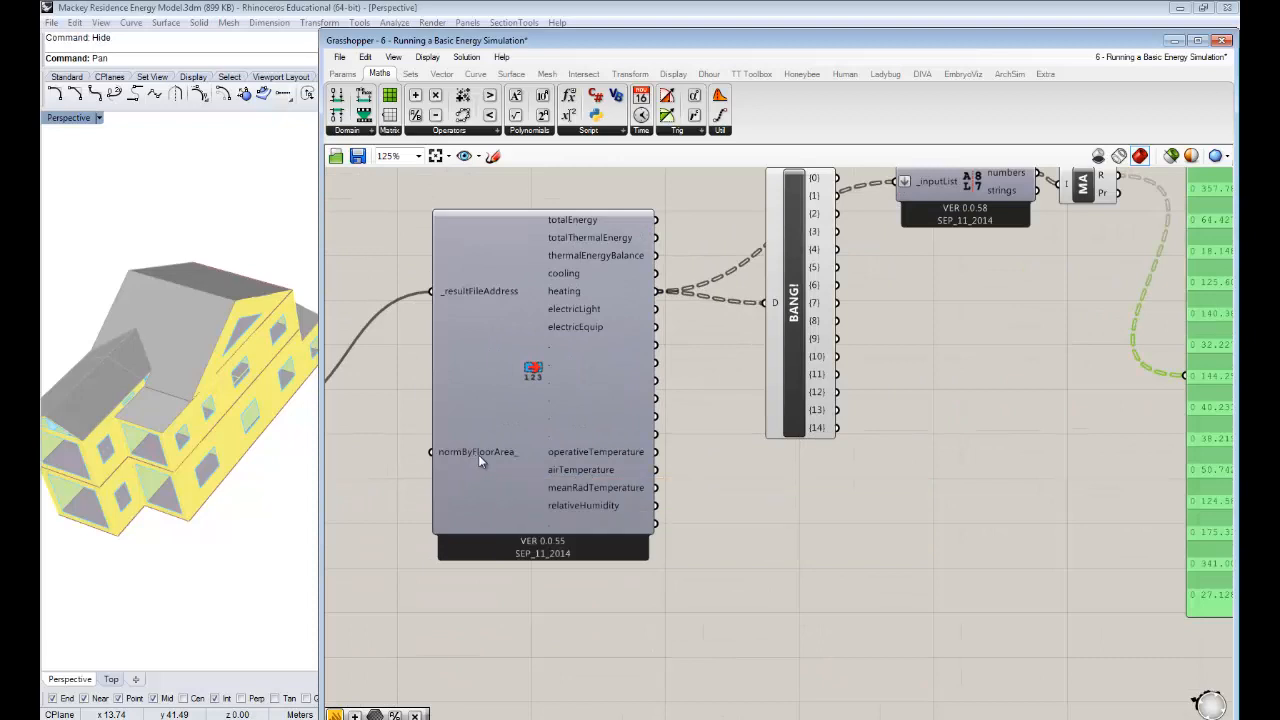
mouse_move(478, 454)
right_click_drag(394, 458, 557, 434)
double_click(511, 430)
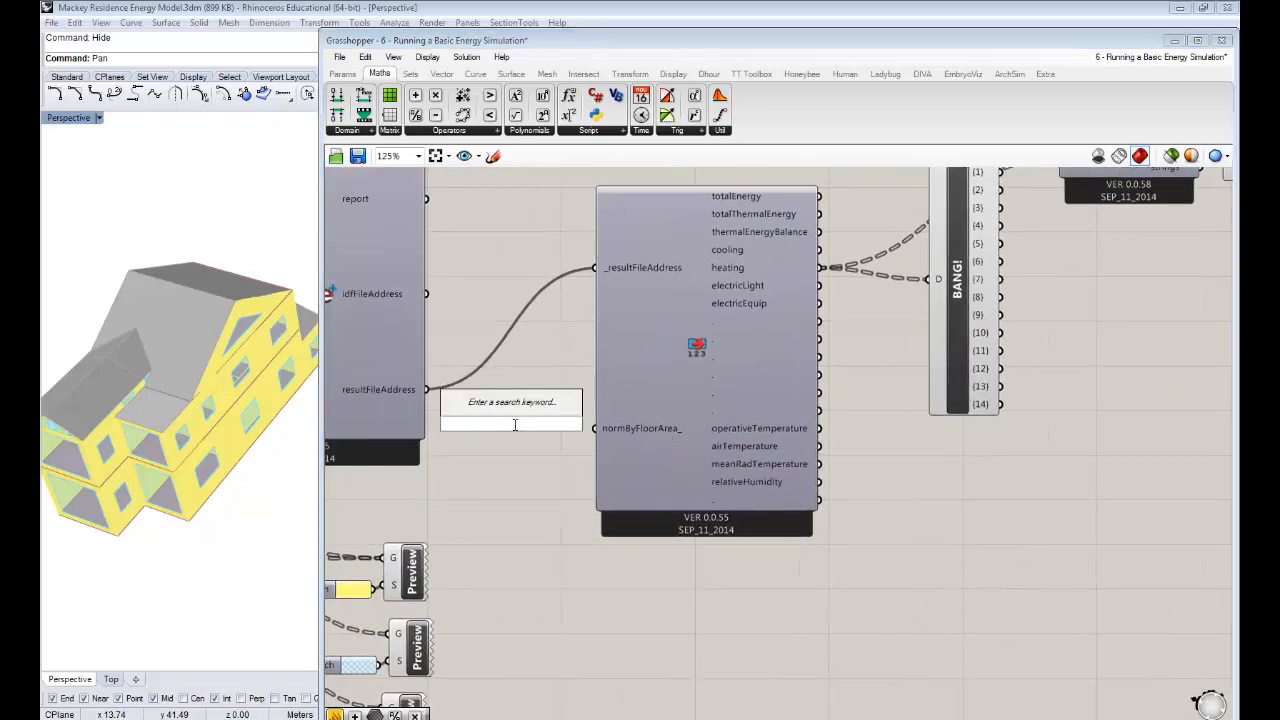
type("boo")
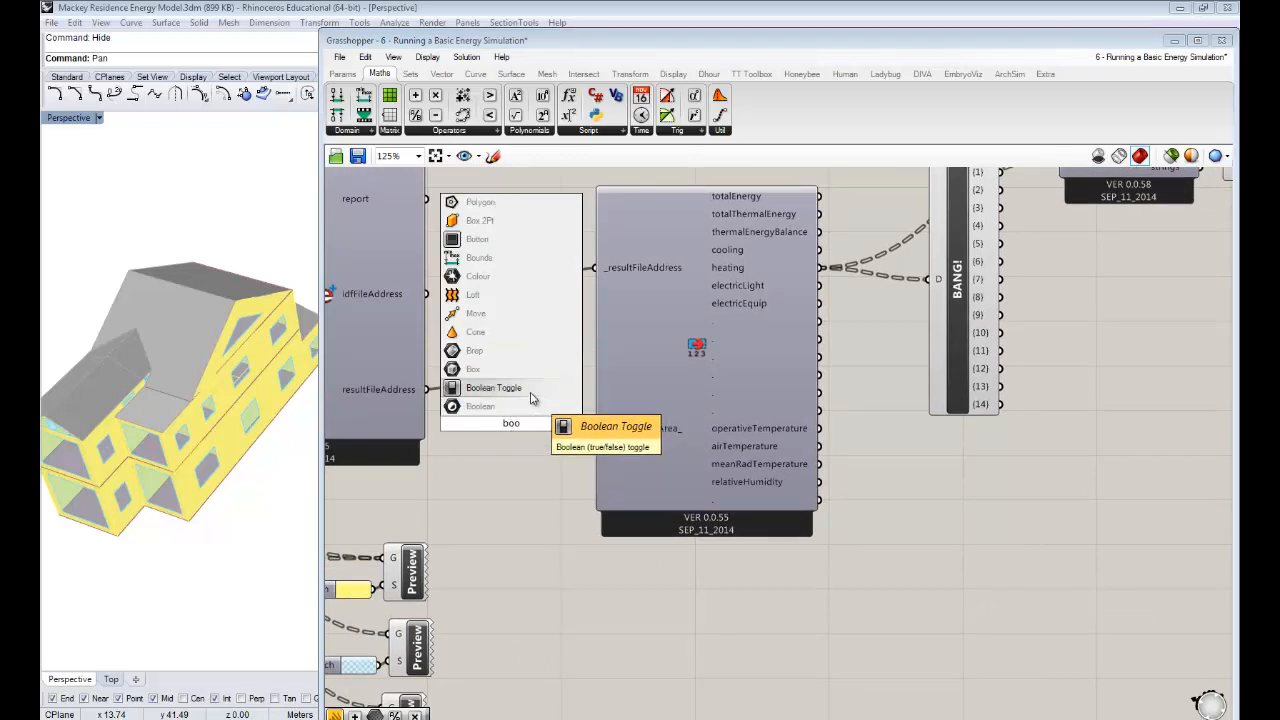
left_click(531, 398)
- Connect the toggle to normByFloorArea_ and set it to True
left_click_drag(522, 424, 594, 429)
double_click(540, 449)
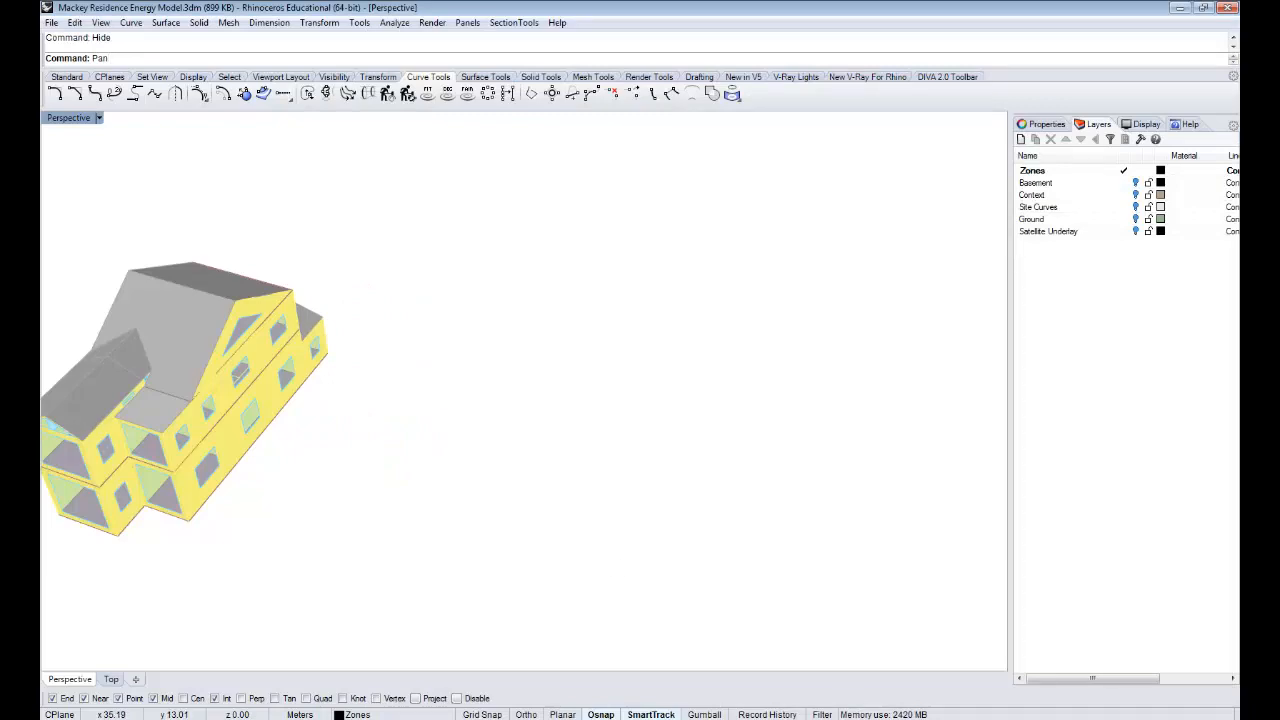
left_click(414, 719)
left_click(520, 718)
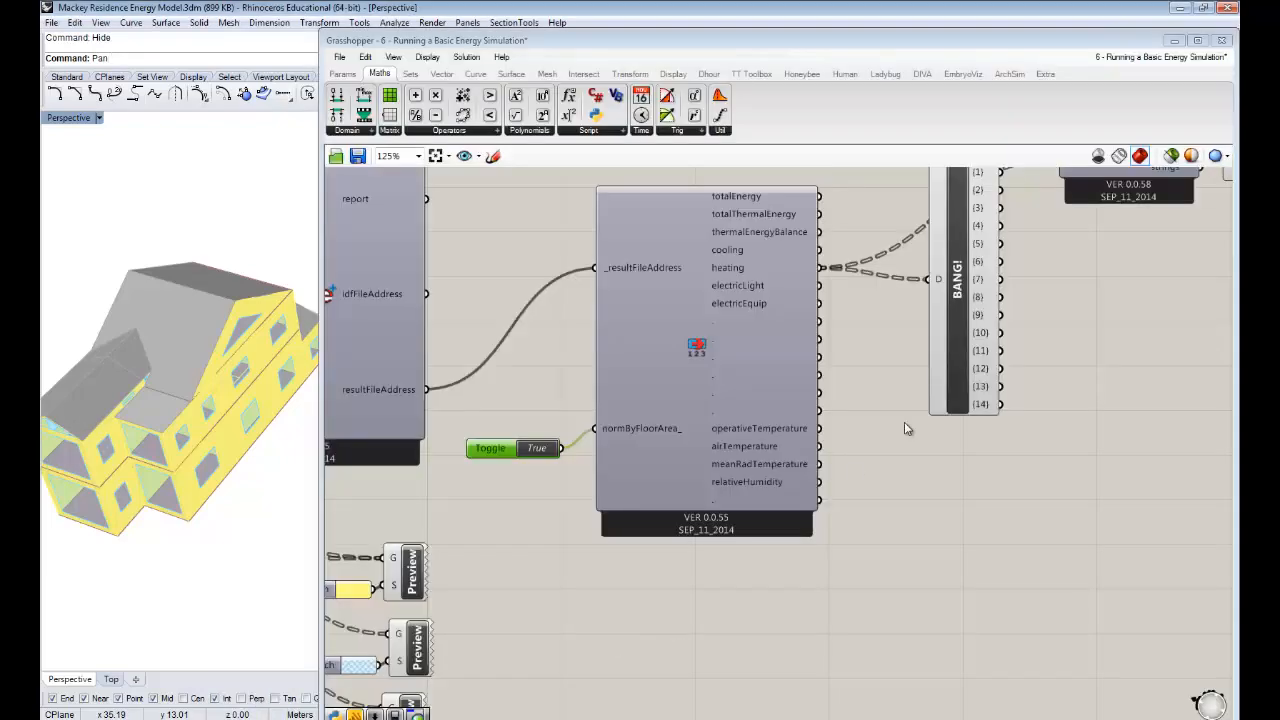
- Check the header and units of branch (0) in the panel, and reconnect the Mass Addition result to the panel
right_click_drag(1115, 322, 733, 472)
right_click_drag(940, 431, 768, 366)
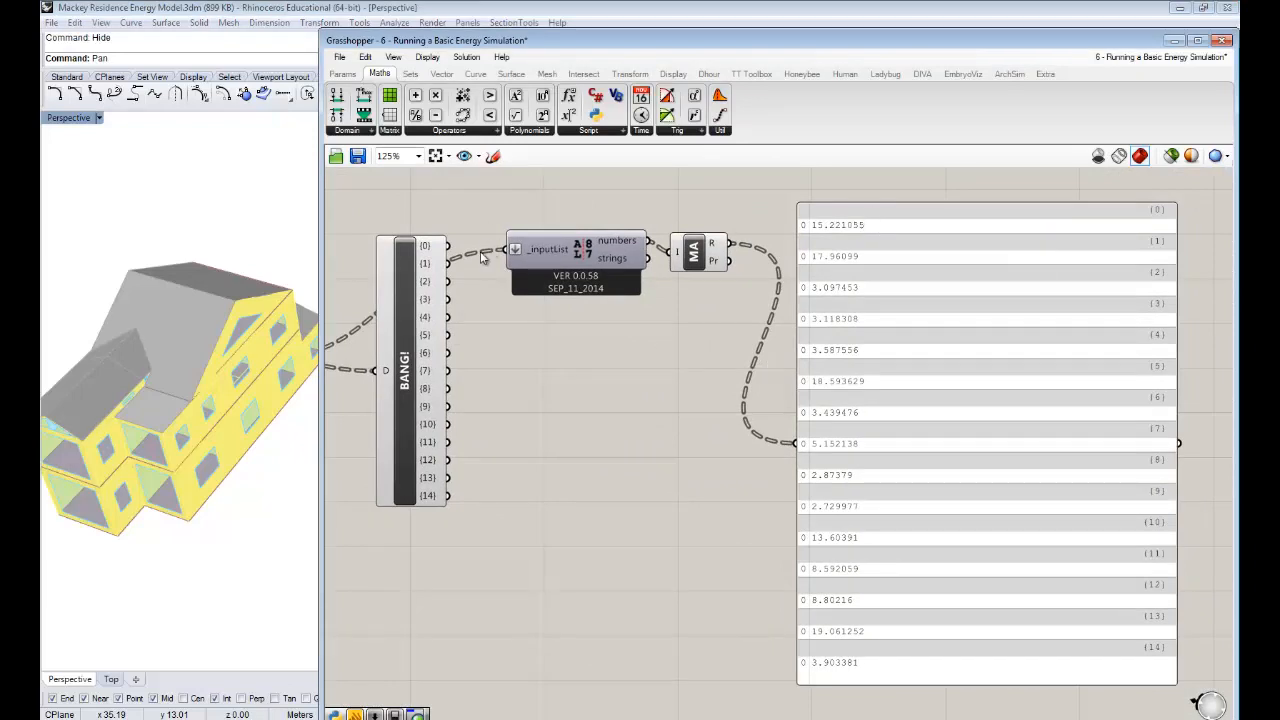
left_click_drag(447, 245, 798, 448)
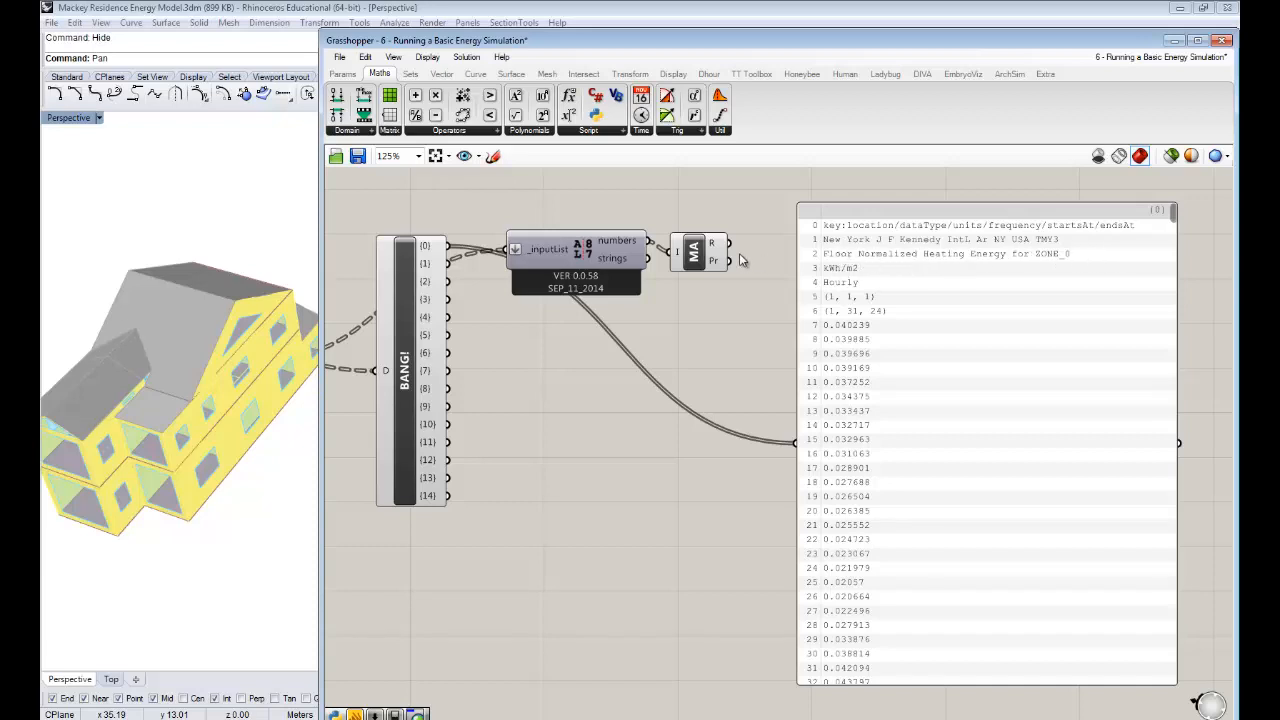
left_click_drag(729, 244, 797, 443)
- Compare the floor-normalized heating totals of the zones in the panel and review the component chain that produces them
right_click_drag(942, 397, 733, 377)
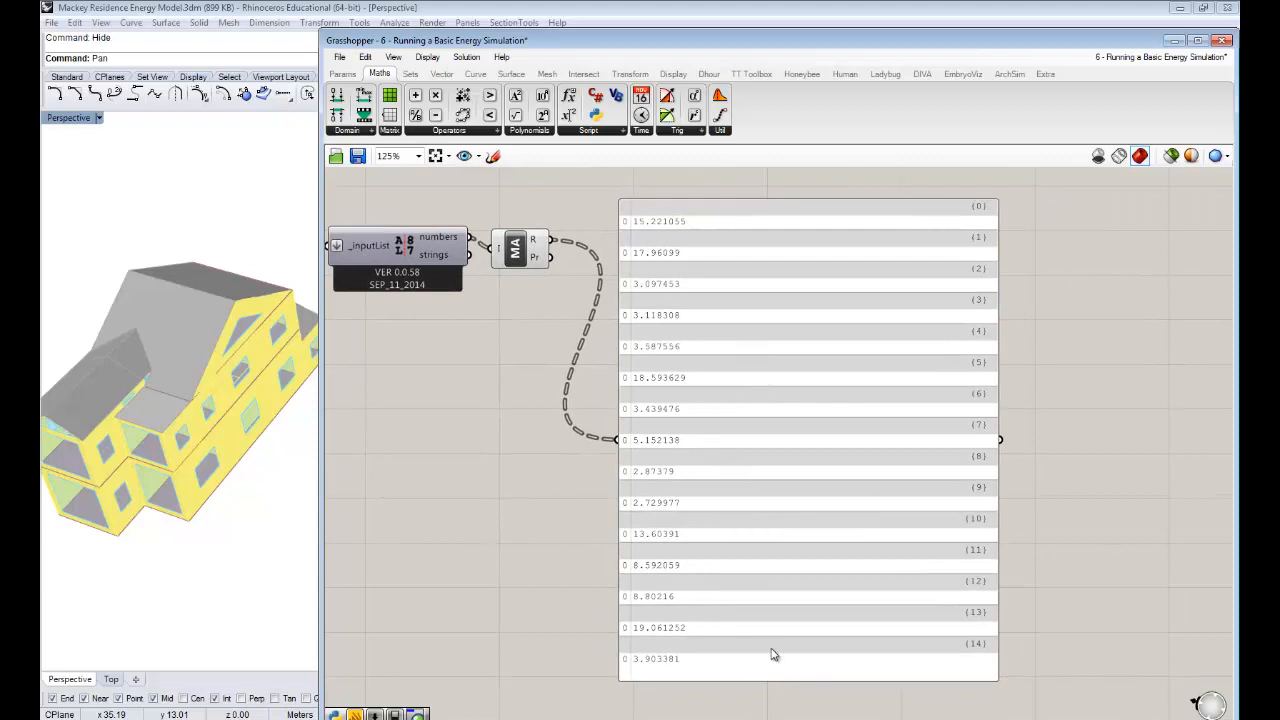
right_click_drag(756, 510, 773, 520)
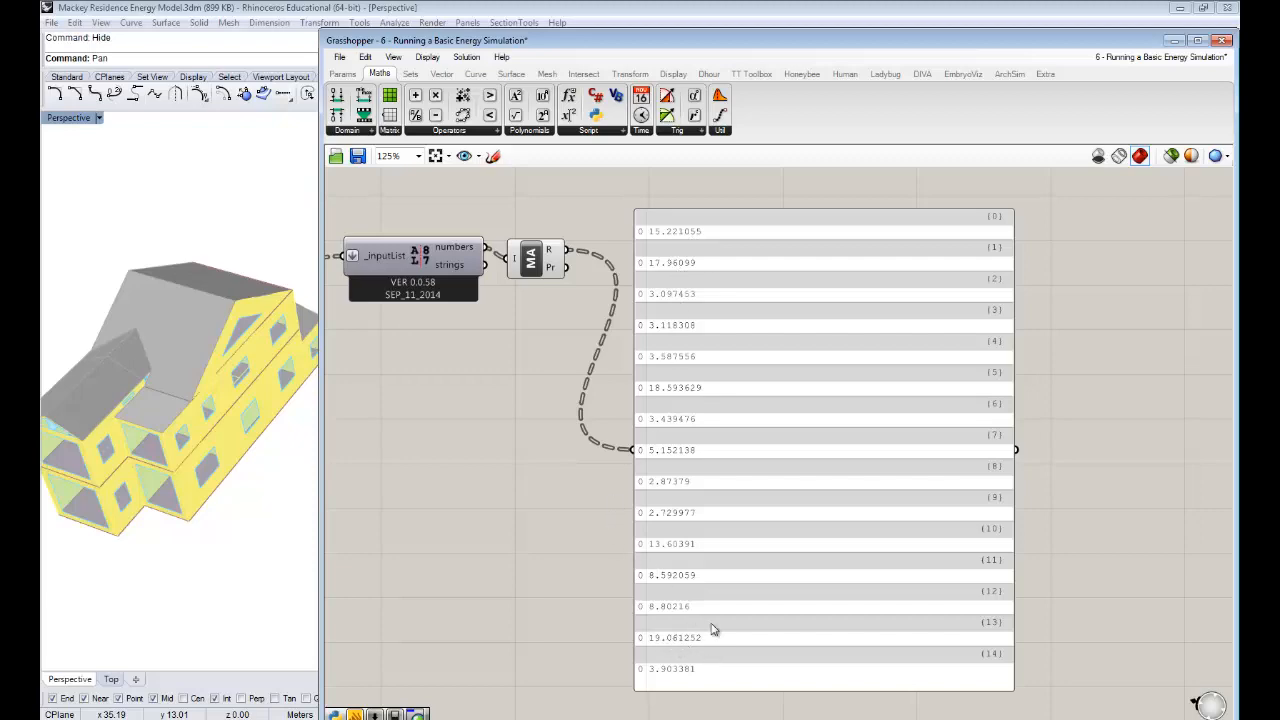
right_click_drag(540, 560, 842, 498)
right_click_drag(728, 448, 743, 538)
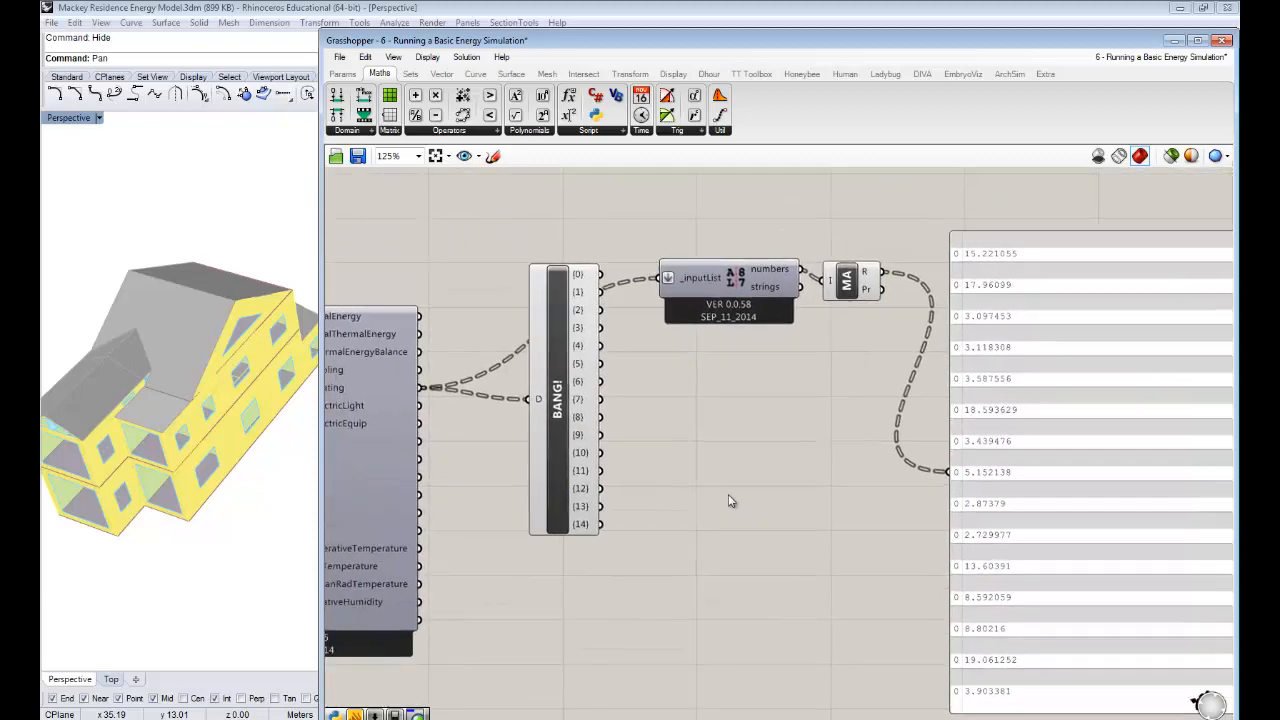
right_click_drag(772, 459, 806, 452)
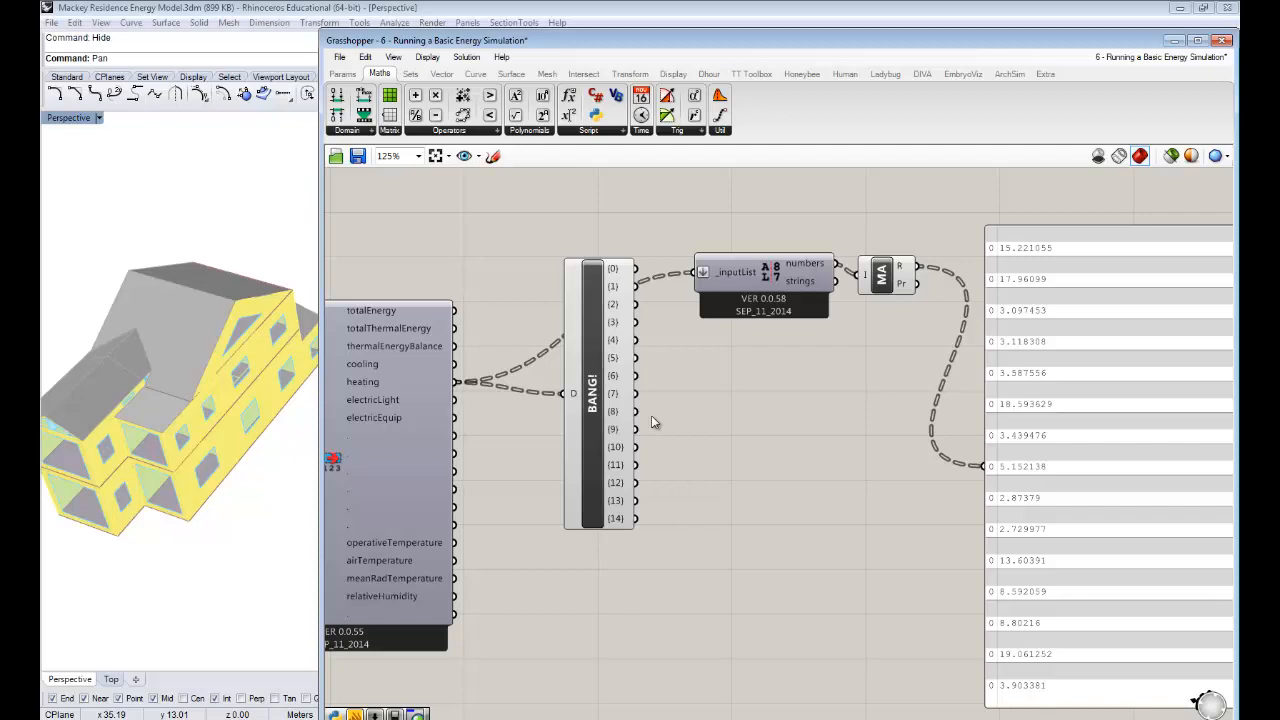
scroll(672, 407, "down", 3)
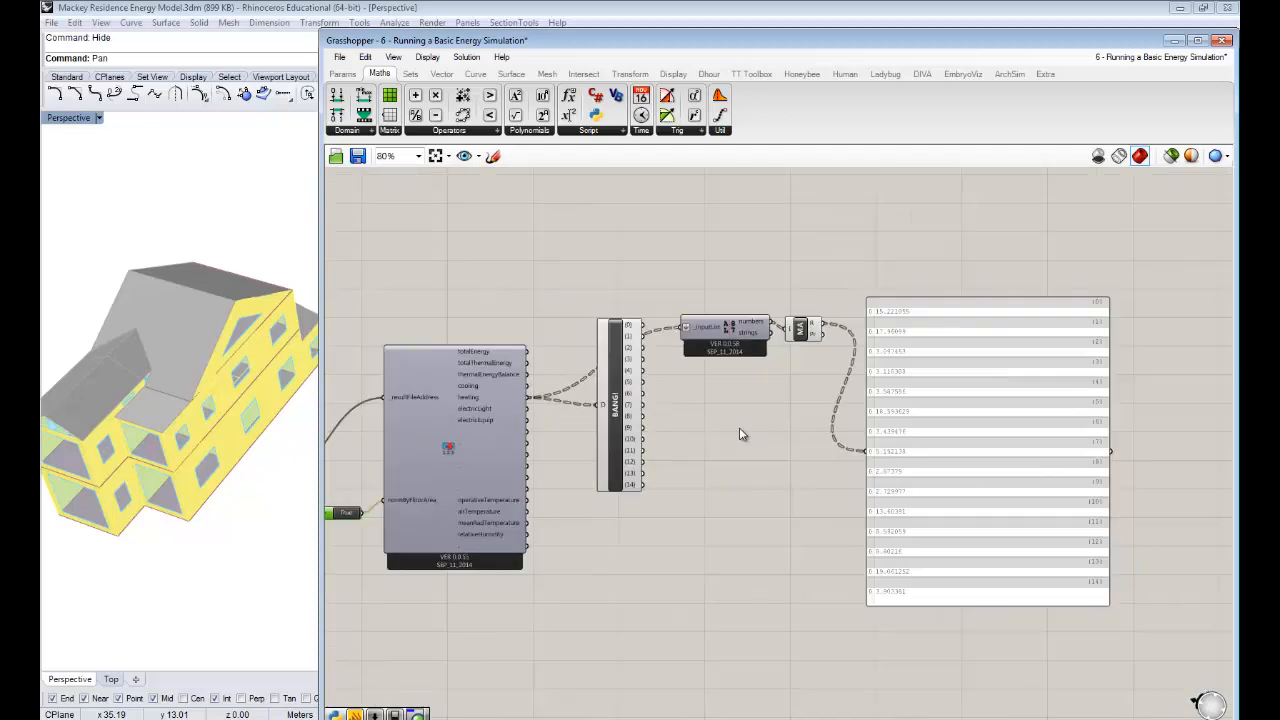
scroll(739, 427, "up", 1)
right_click_drag(748, 427, 737, 420)
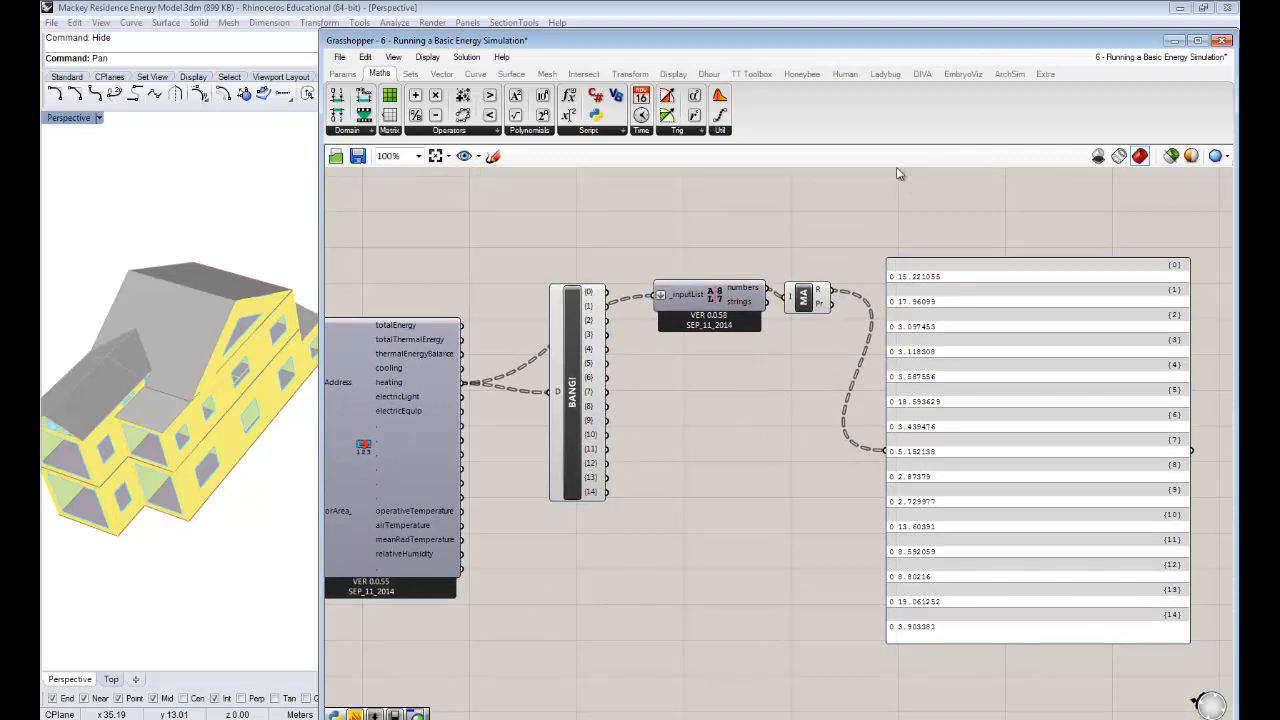
- Feed Explode Tree branch (0) into the panel and place a Ladybug 3D Chart component below Separate data
left_click(886, 75)
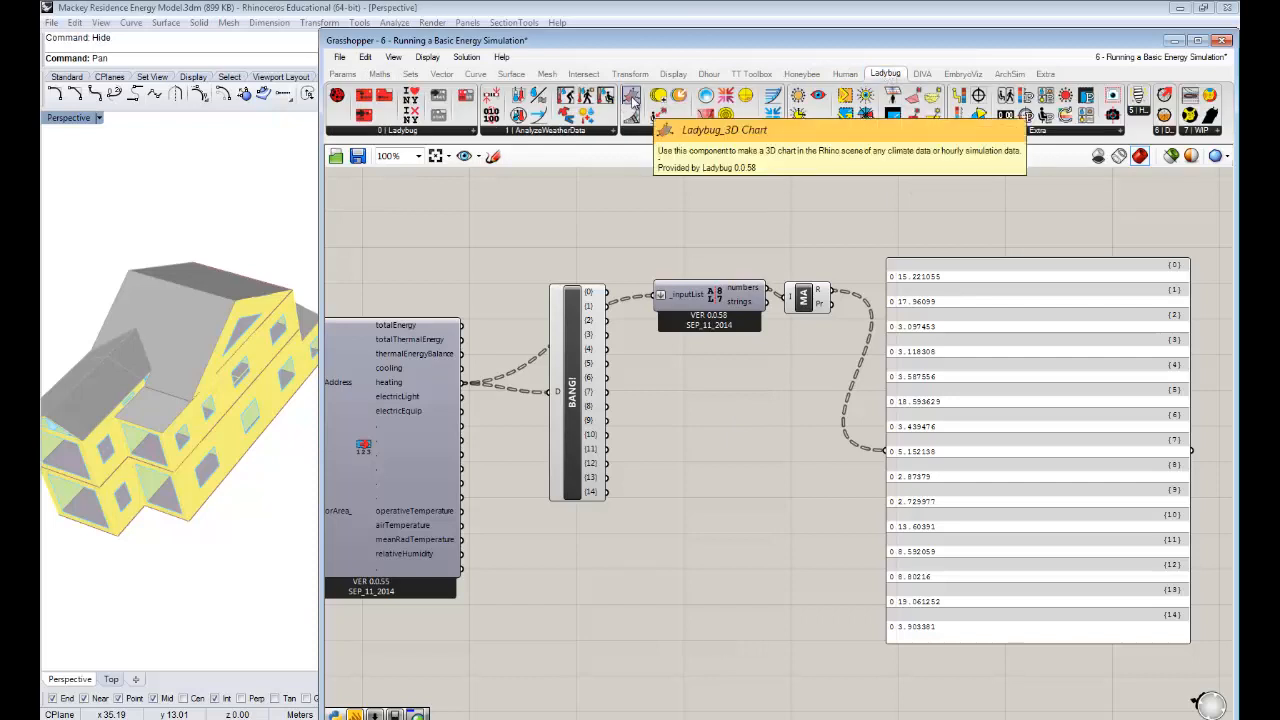
left_click_drag(606, 292, 884, 450)
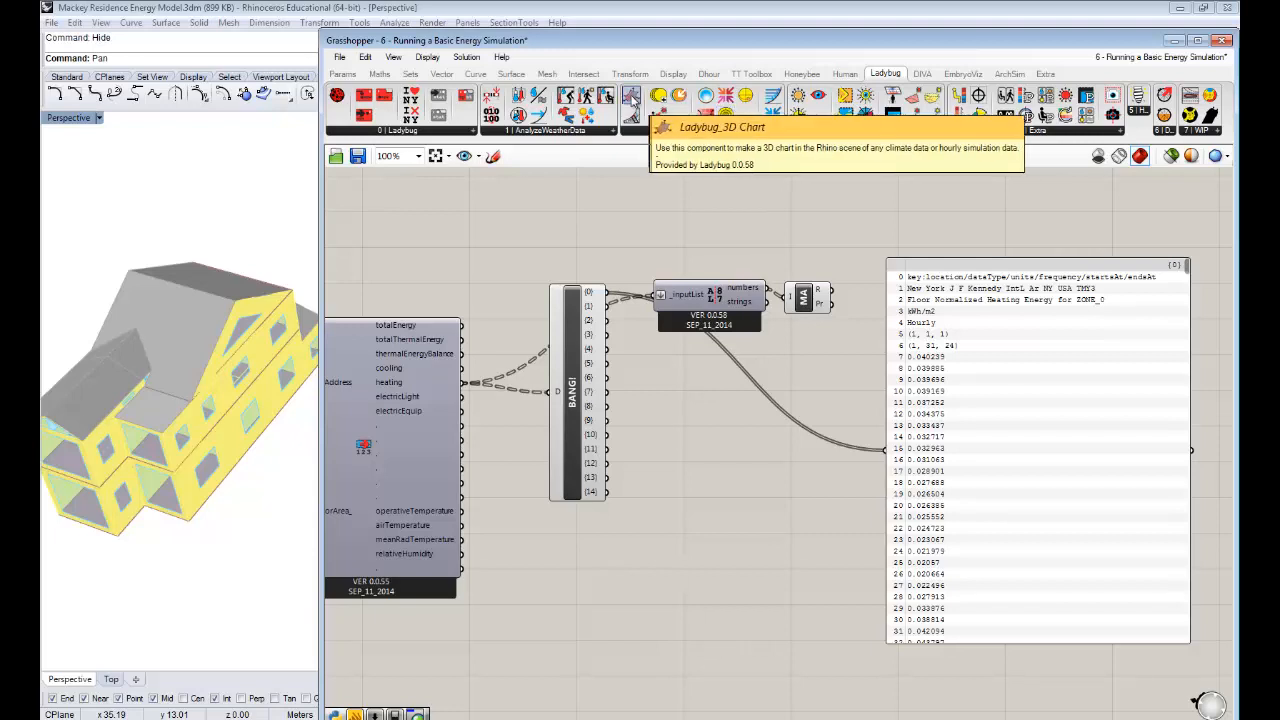
left_click_drag(632, 103, 755, 412)
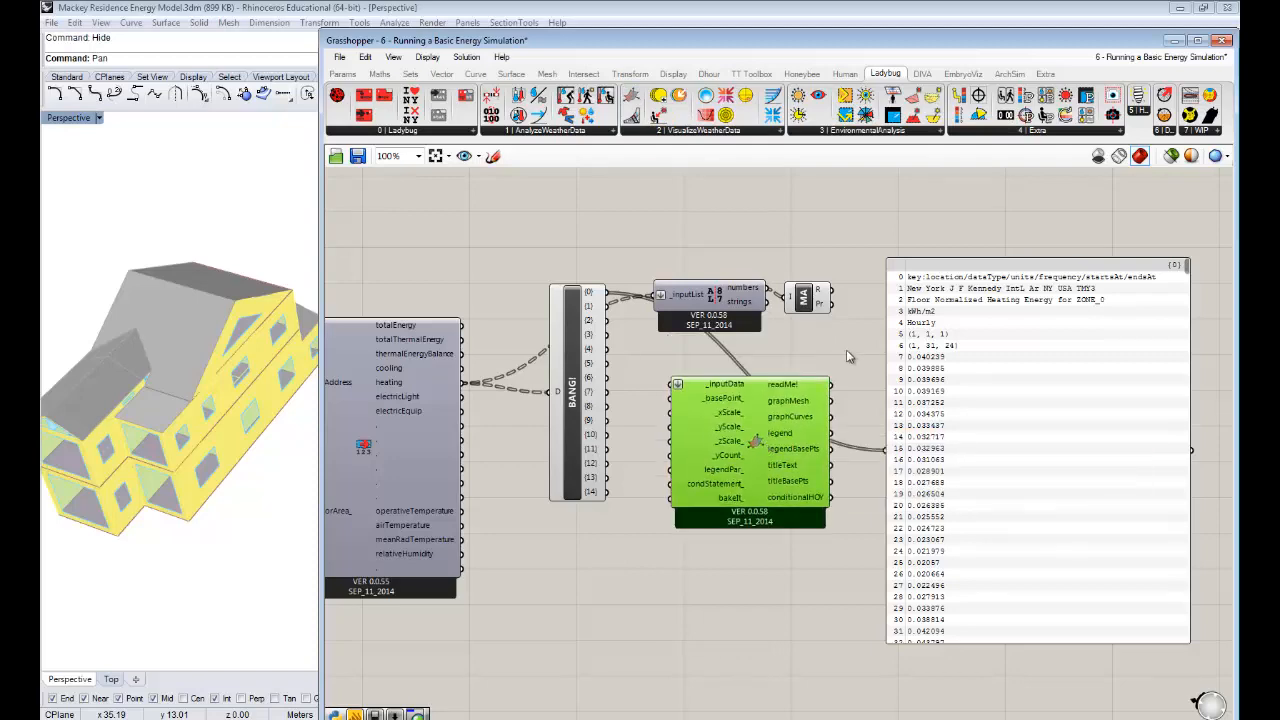
- Move Separate data and Mass Addition above the Explode Tree, and reposition the 3D Chart and panel to clear space around the wires
right_click_drag(850, 345, 818, 355)
left_click_drag(818, 352, 556, 184)
left_click(641, 266)
left_click_drag(720, 434, 713, 457)
left_click_drag(963, 486, 1051, 343)
- Connect branch (0) to the 3D Chart's _inputData and move the chart component up, farther from the Explode Tree
left_click_drag(573, 302, 632, 418)
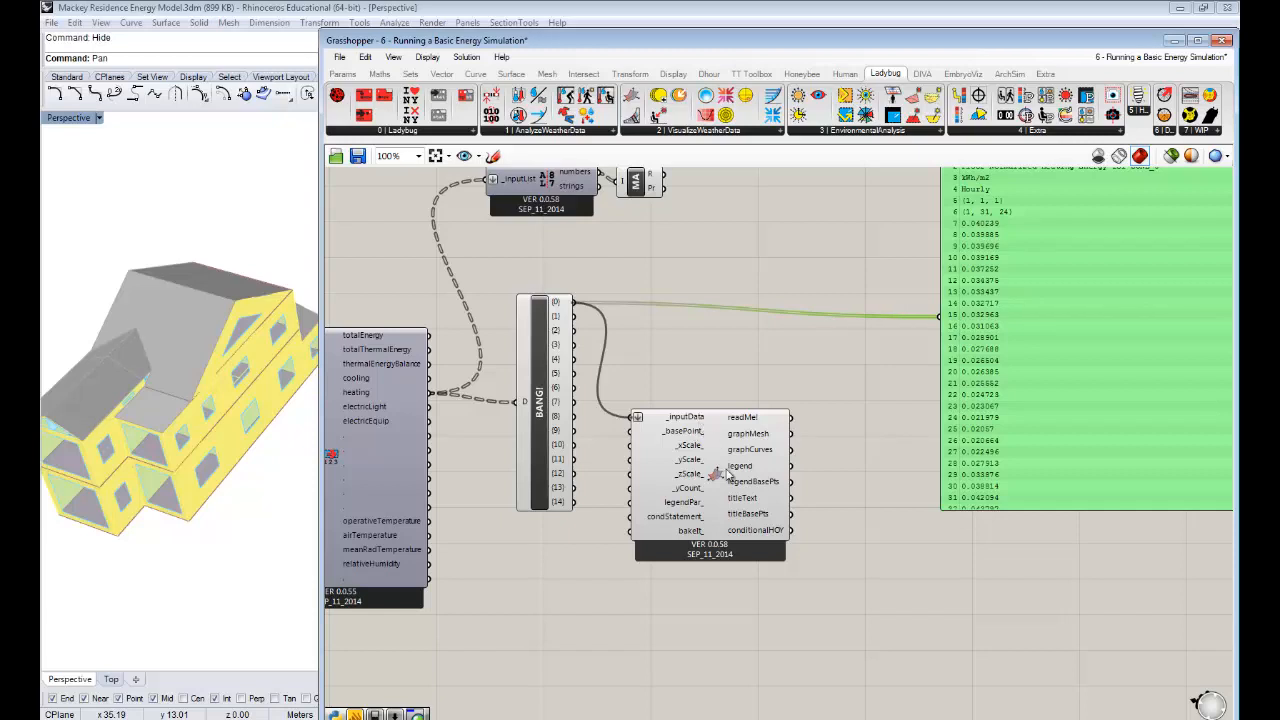
left_click_drag(713, 485, 763, 435)
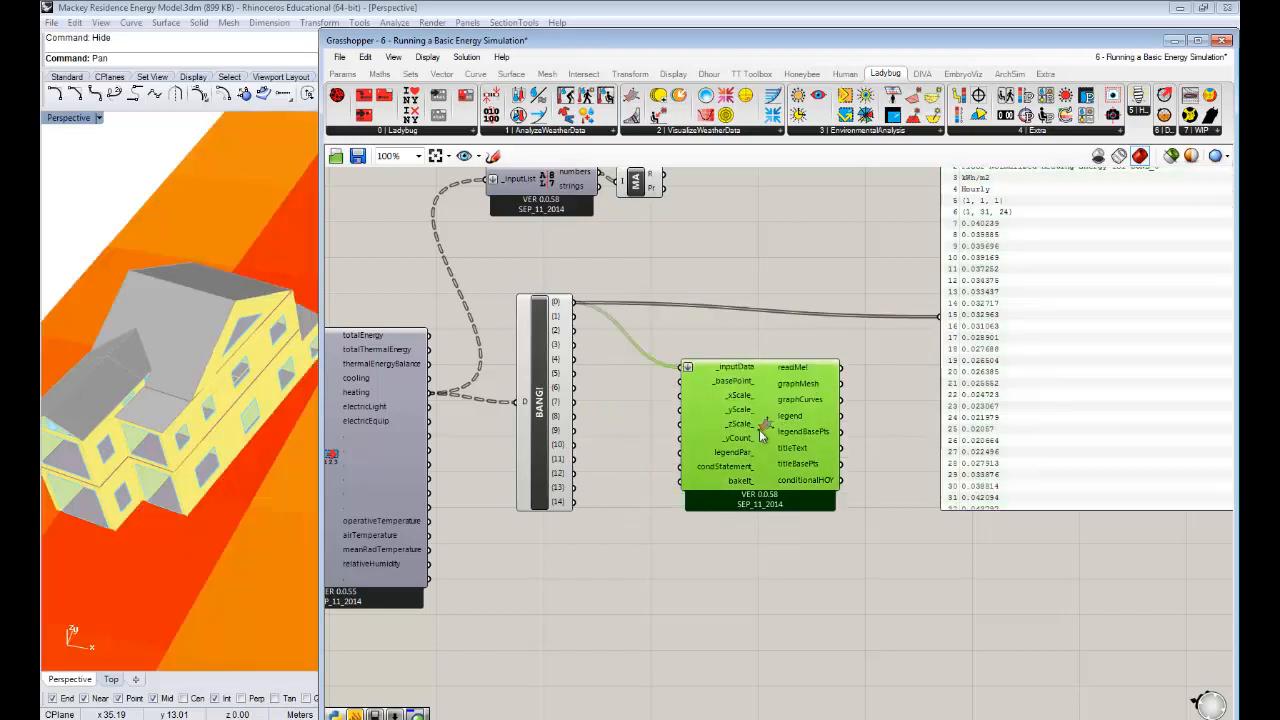
- Narrow the Grasshopper window to widen the Rhino viewport, and inspect the heating chart drawn around the house model
right_click_drag(224, 393, 314, 287)
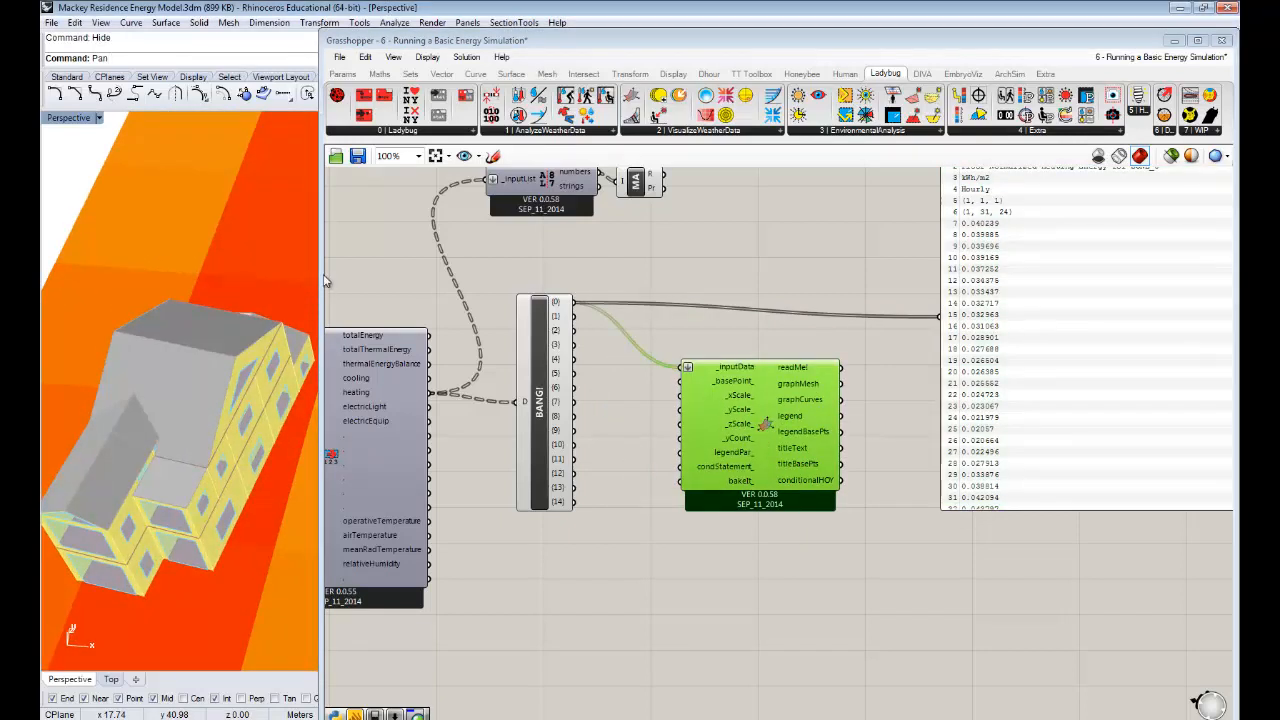
left_click_drag(321, 280, 795, 288)
right_click_drag(346, 357, 341, 369)
scroll(345, 367, "down", 5)
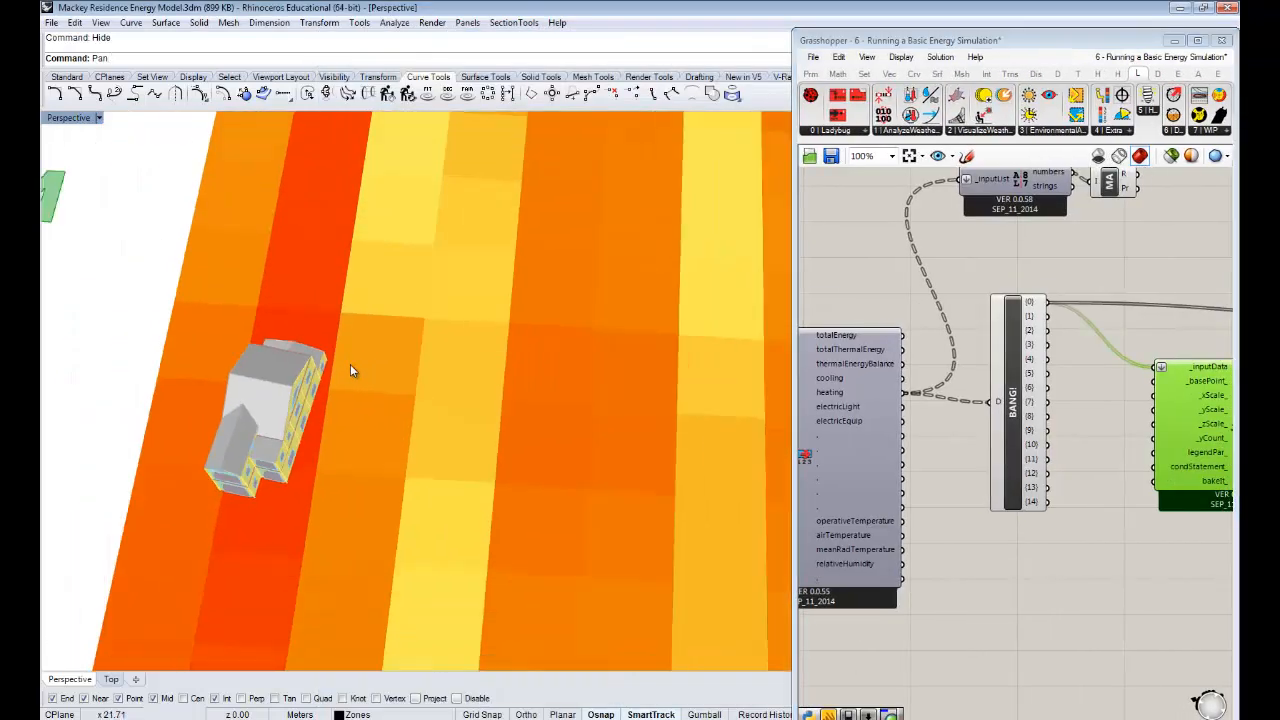
scroll(330, 440, "up", 2)
scroll(324, 449, "up", 5)
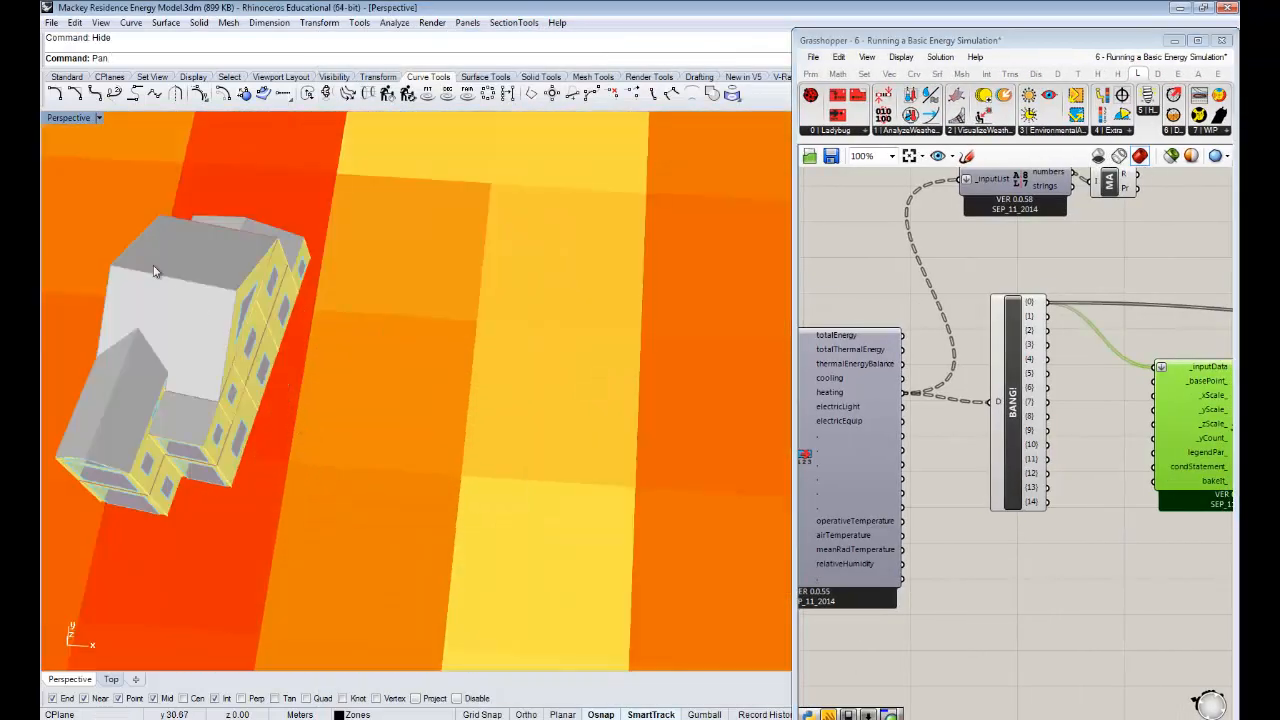
- Maximize the Top viewport and examine the whole hourly heating chart with its legend and title
double_click(54, 119)
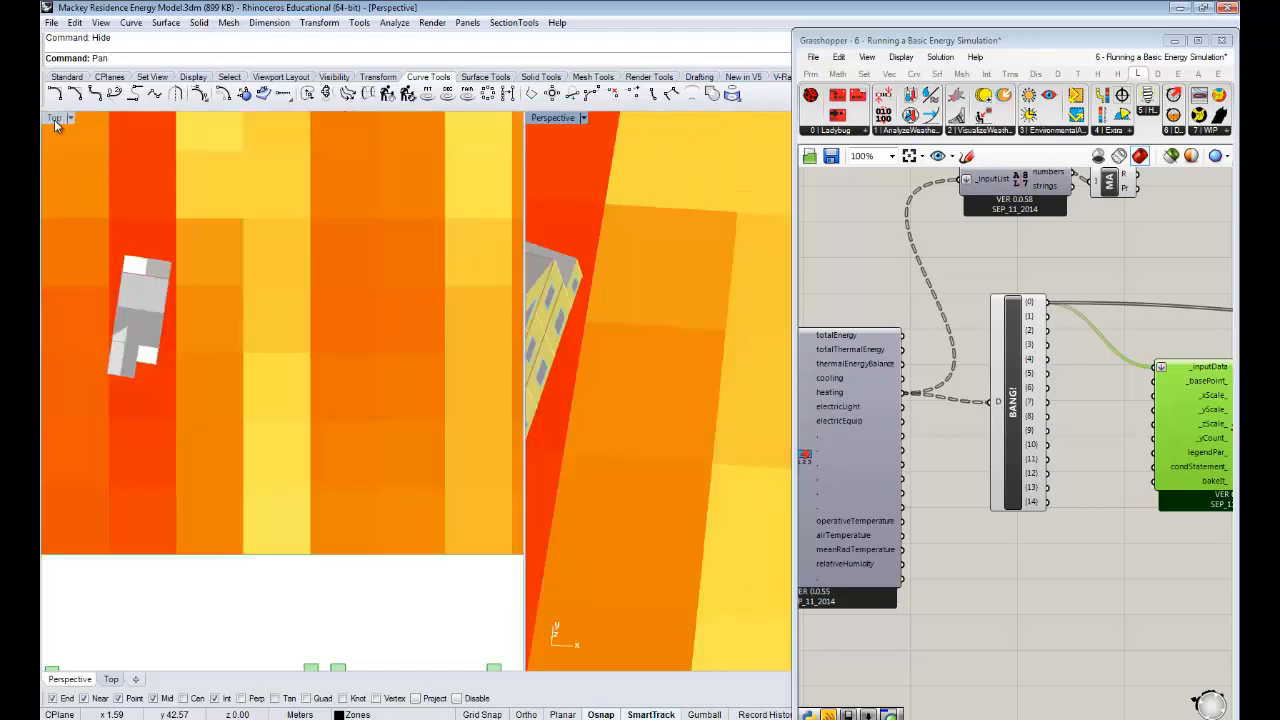
double_click(54, 119)
scroll(286, 348, "down", 5)
scroll(286, 348, "down", 6)
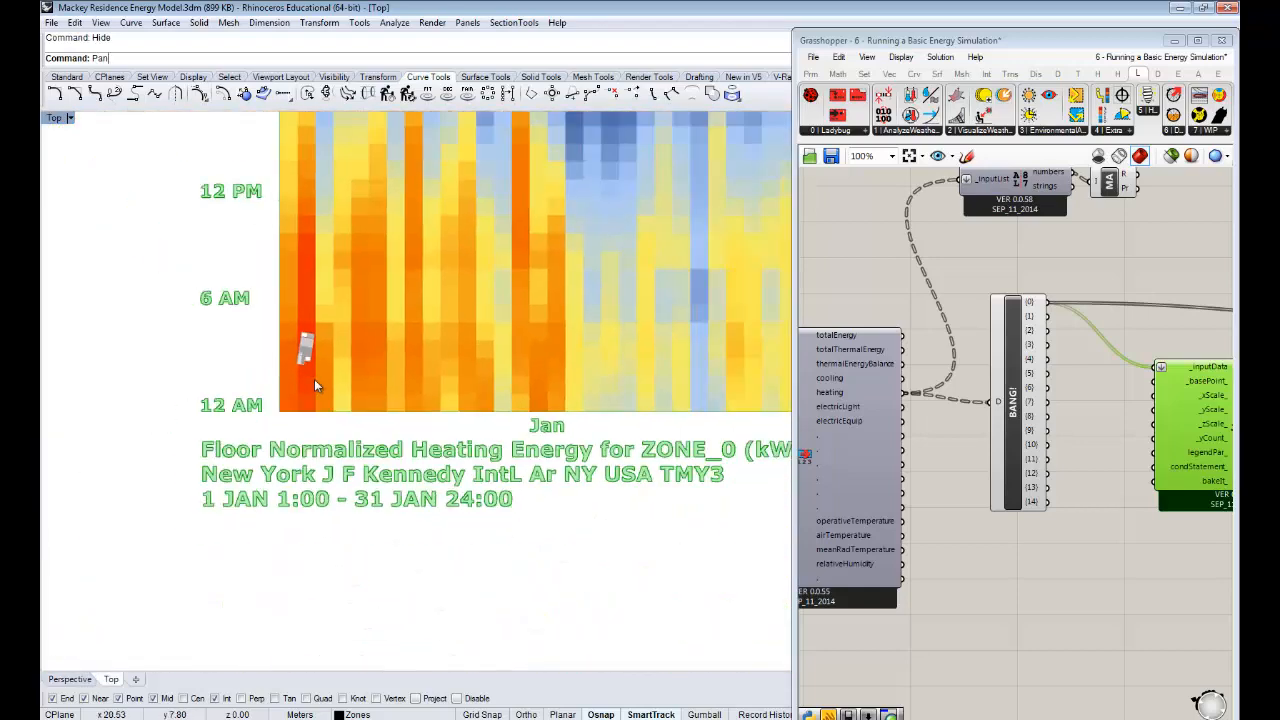
scroll(471, 376, "up", 2)
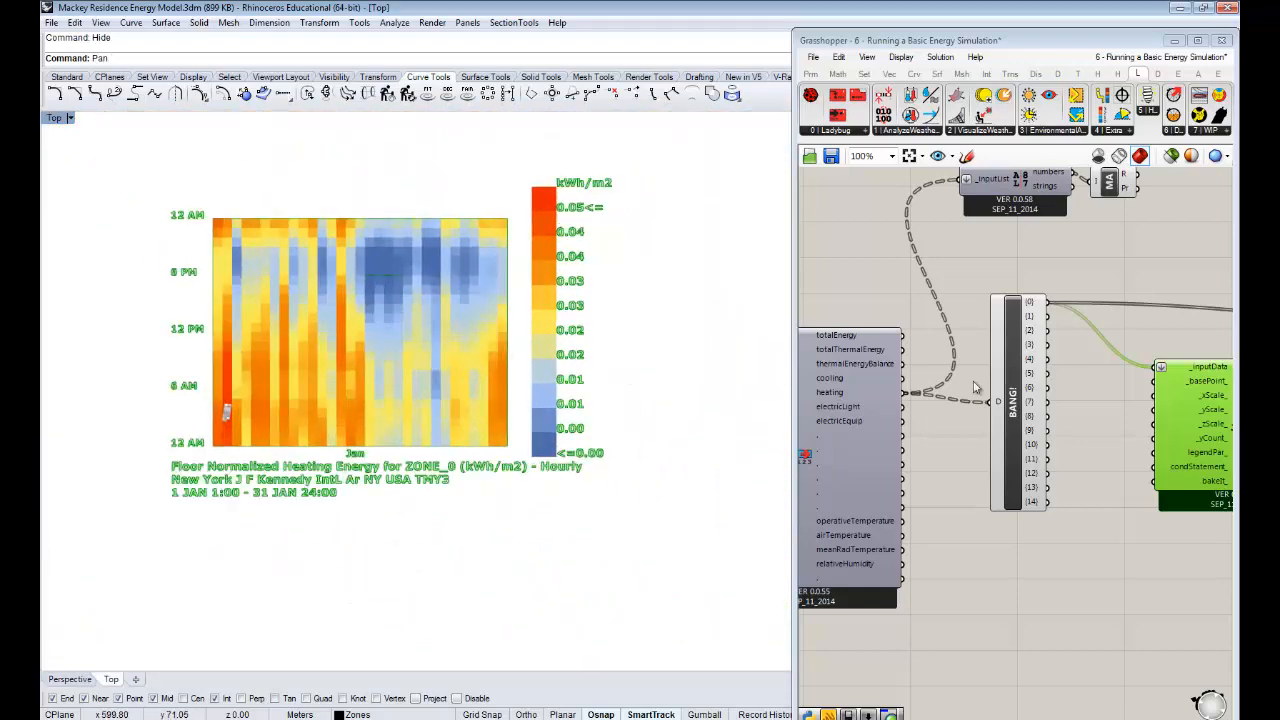
- Move the 3D Chart component farther from the Explode Tree and shift the data panel up to free space around the chart
right_click_drag(1109, 428, 857, 392)
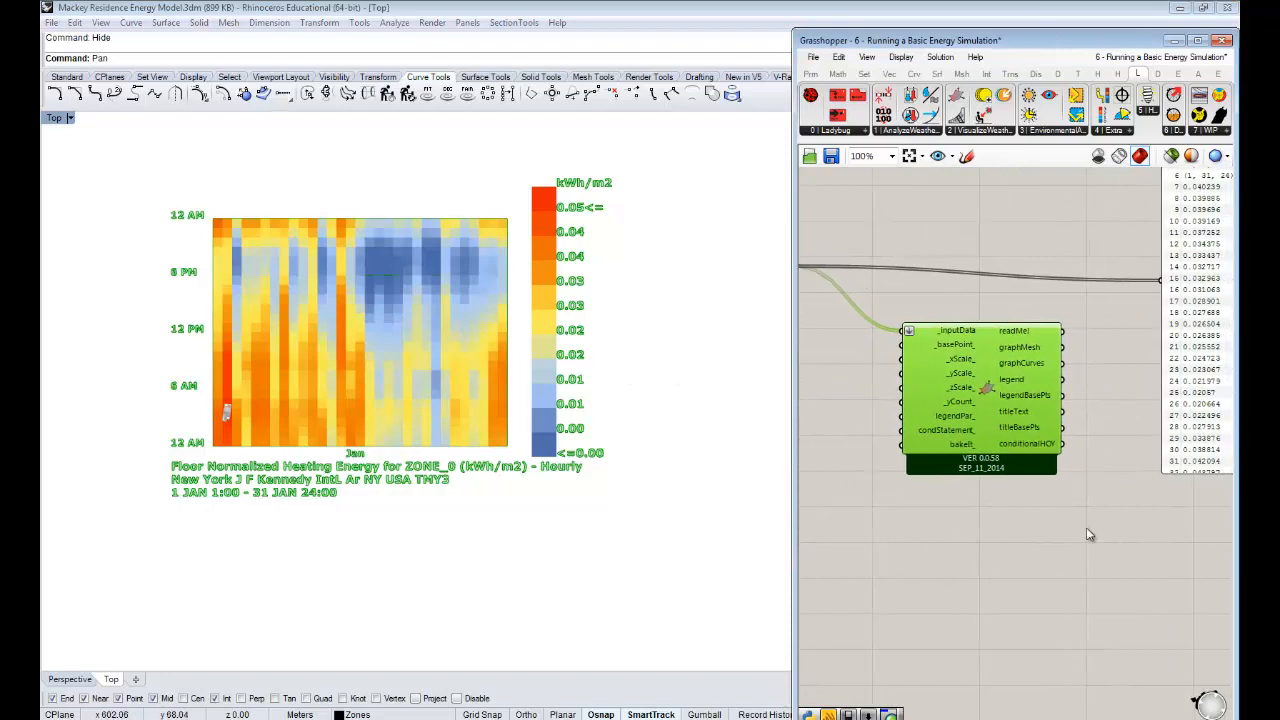
left_click(960, 495)
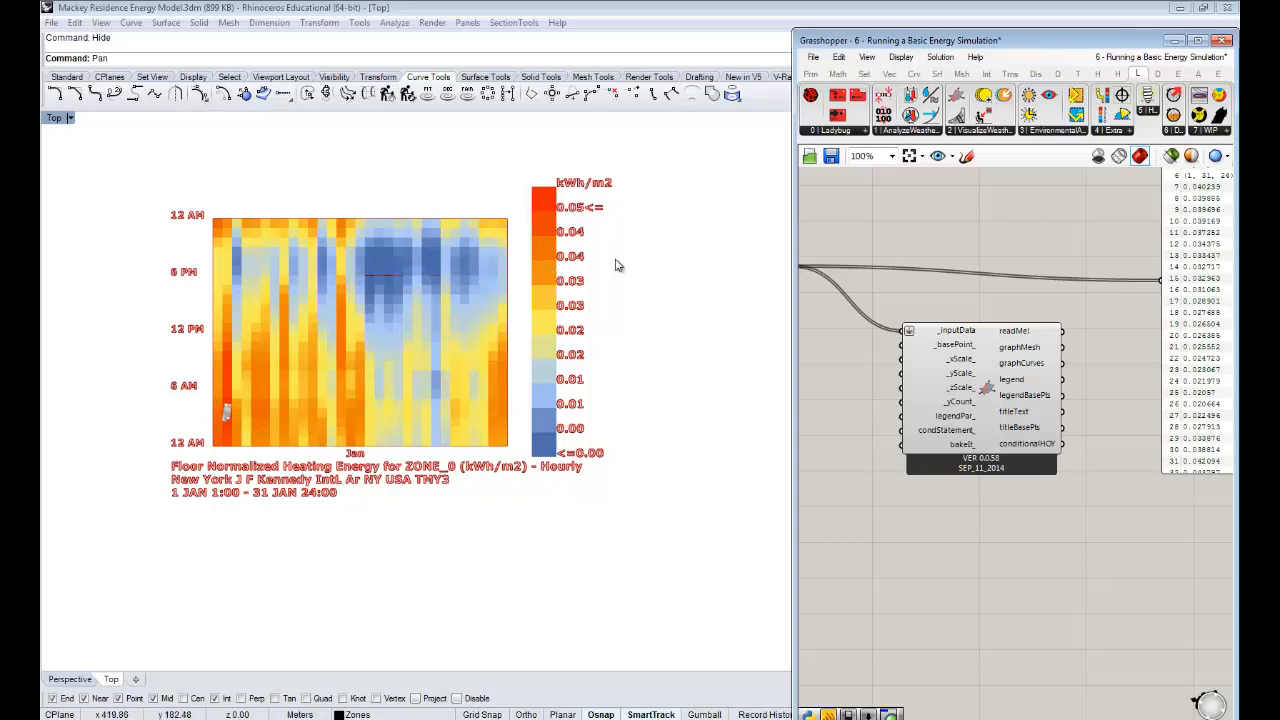
right_click_drag(994, 513, 1029, 479)
left_click_drag(1038, 353, 1016, 366)
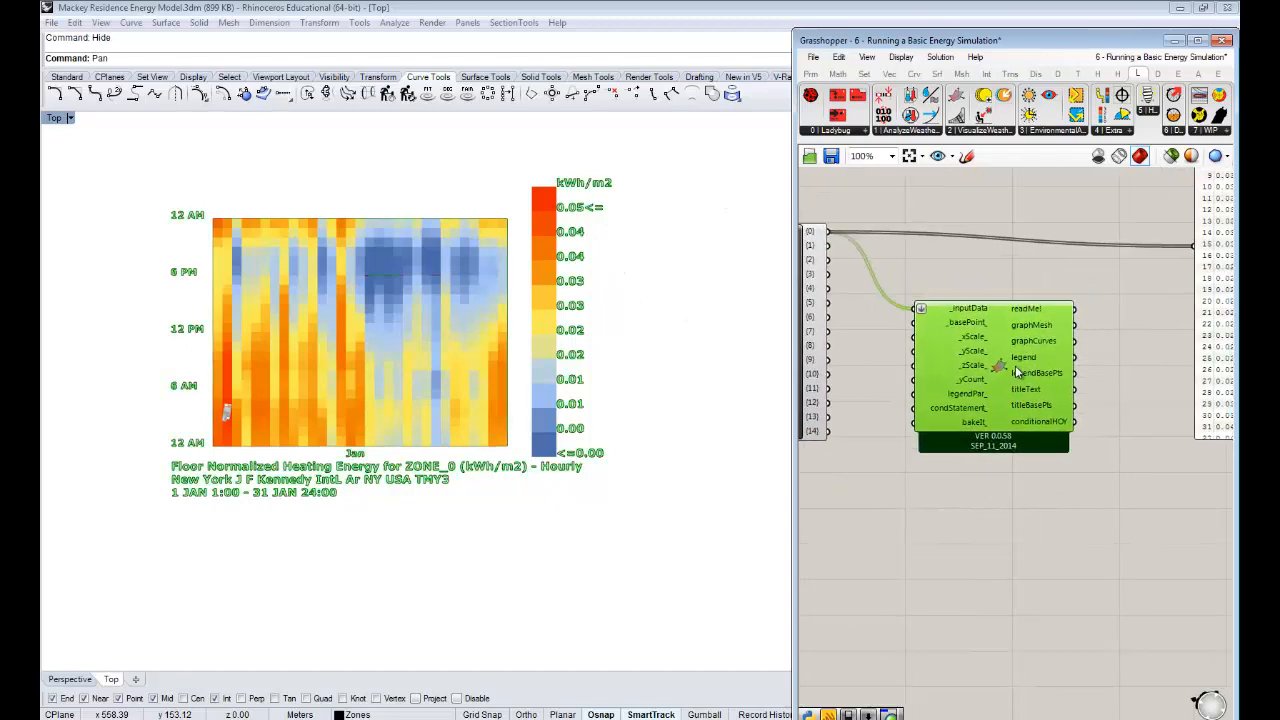
right_click_drag(1114, 443, 1122, 437)
left_click_drag(1022, 396, 1090, 383)
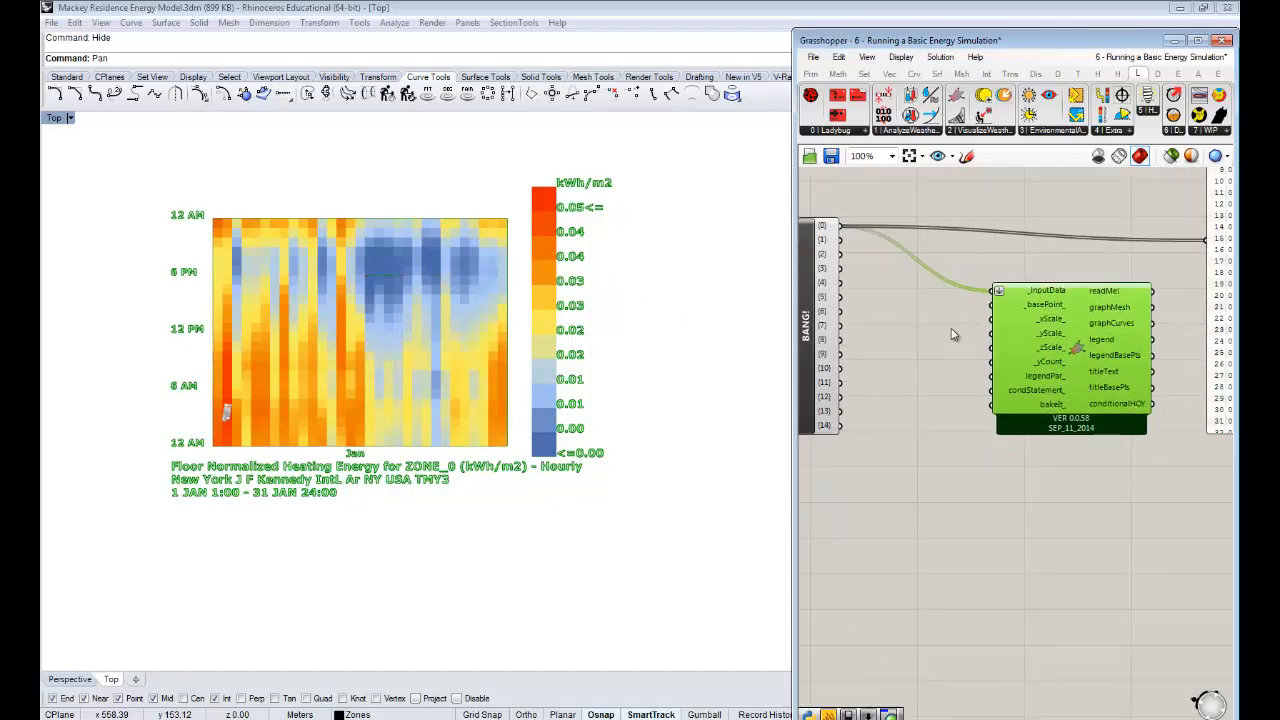
right_click_drag(985, 331, 857, 414)
scroll(858, 413, "down", 2)
left_click_drag(1067, 412, 1026, 277)
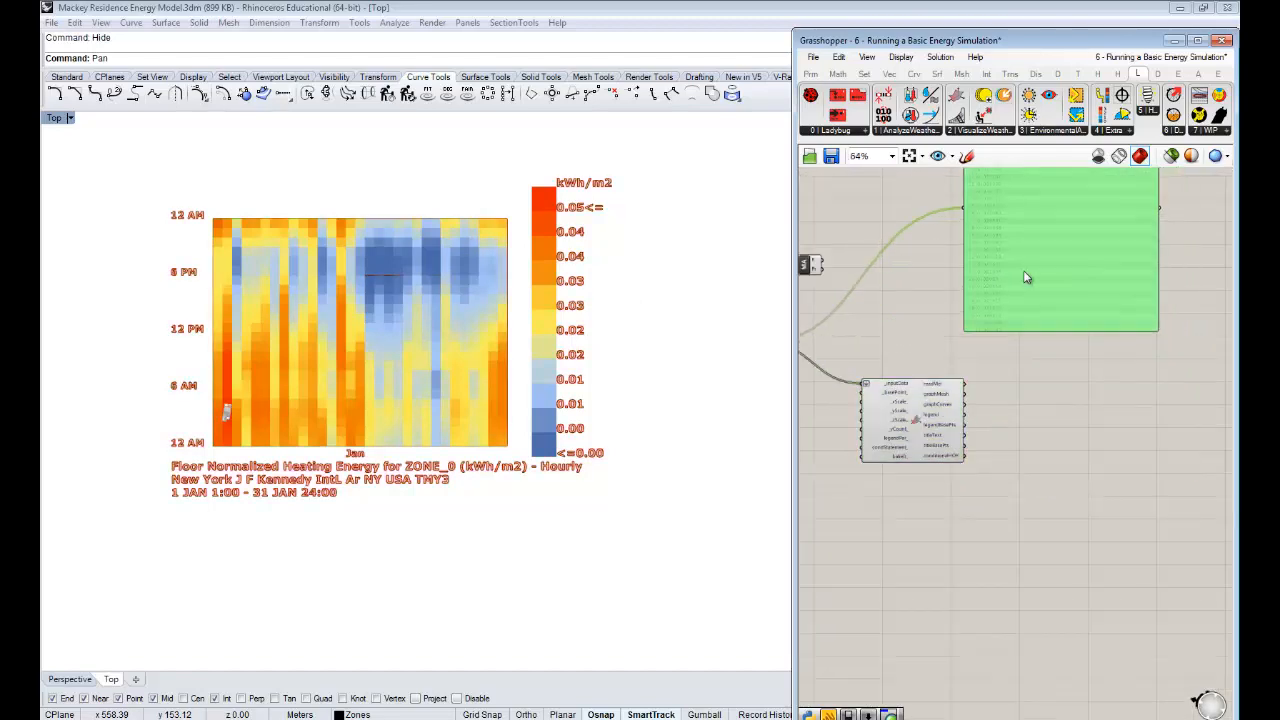
right_click_drag(888, 420, 1006, 403)
scroll(980, 392, "up", 1)
- Add a one-line panel containing 0 before the 3D Chart and connect it to the chart's _zScale_ input
double_click(920, 391)
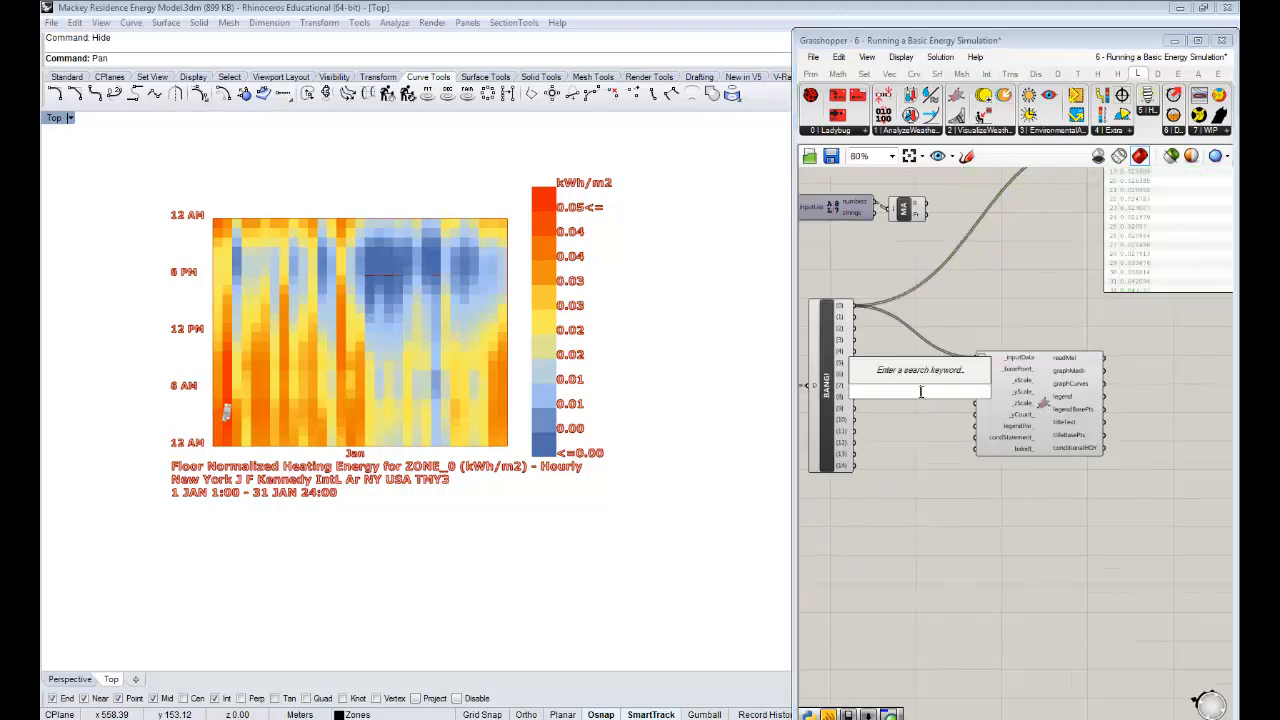
type("Panel")
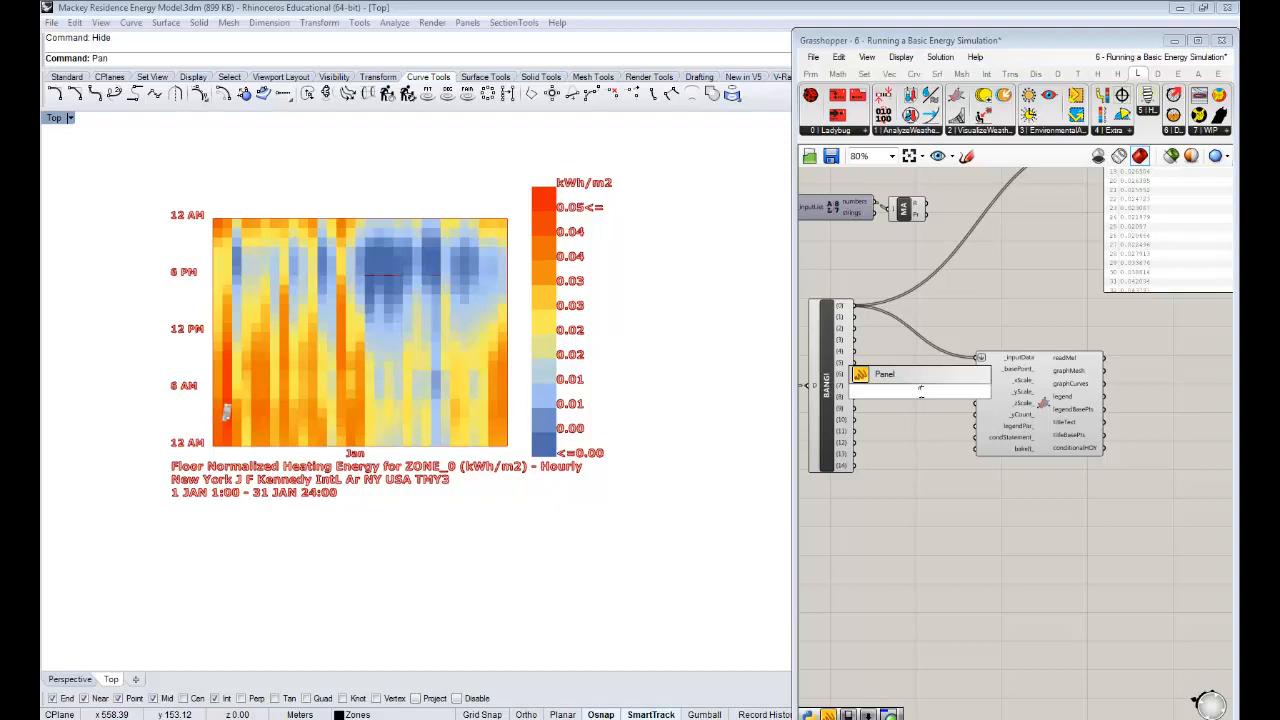
key("Return")
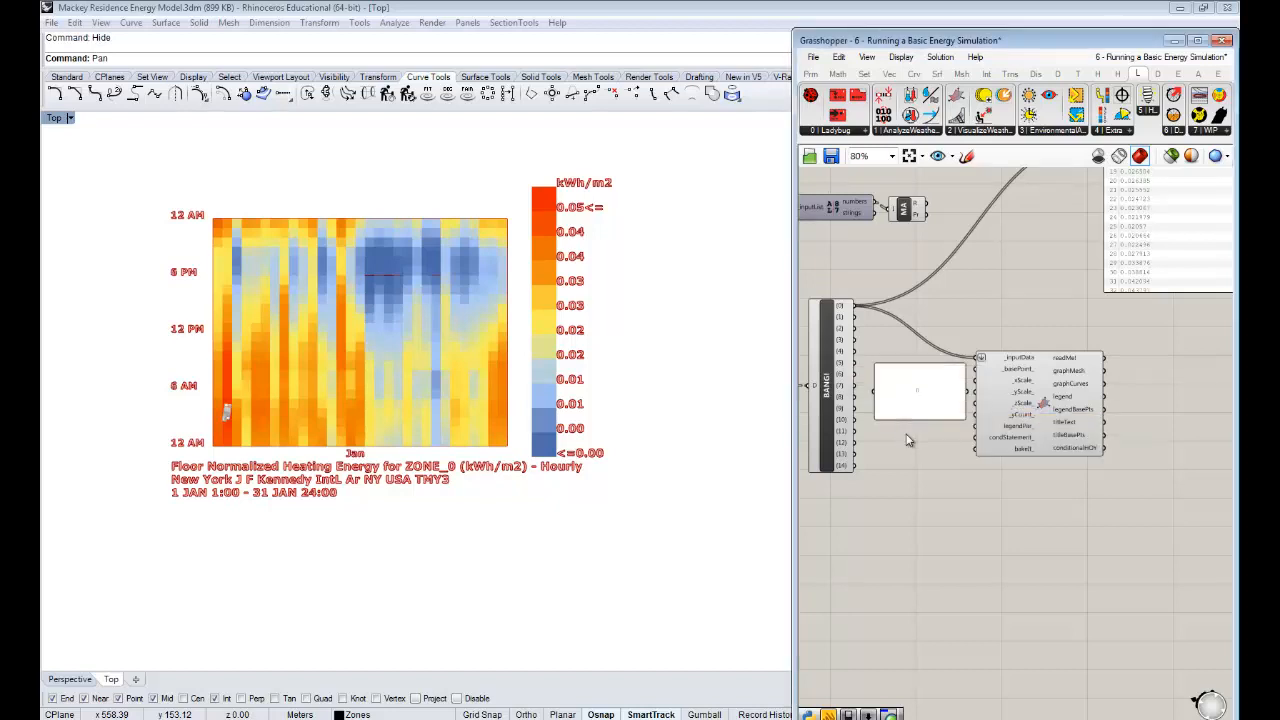
left_click_drag(918, 419, 926, 381)
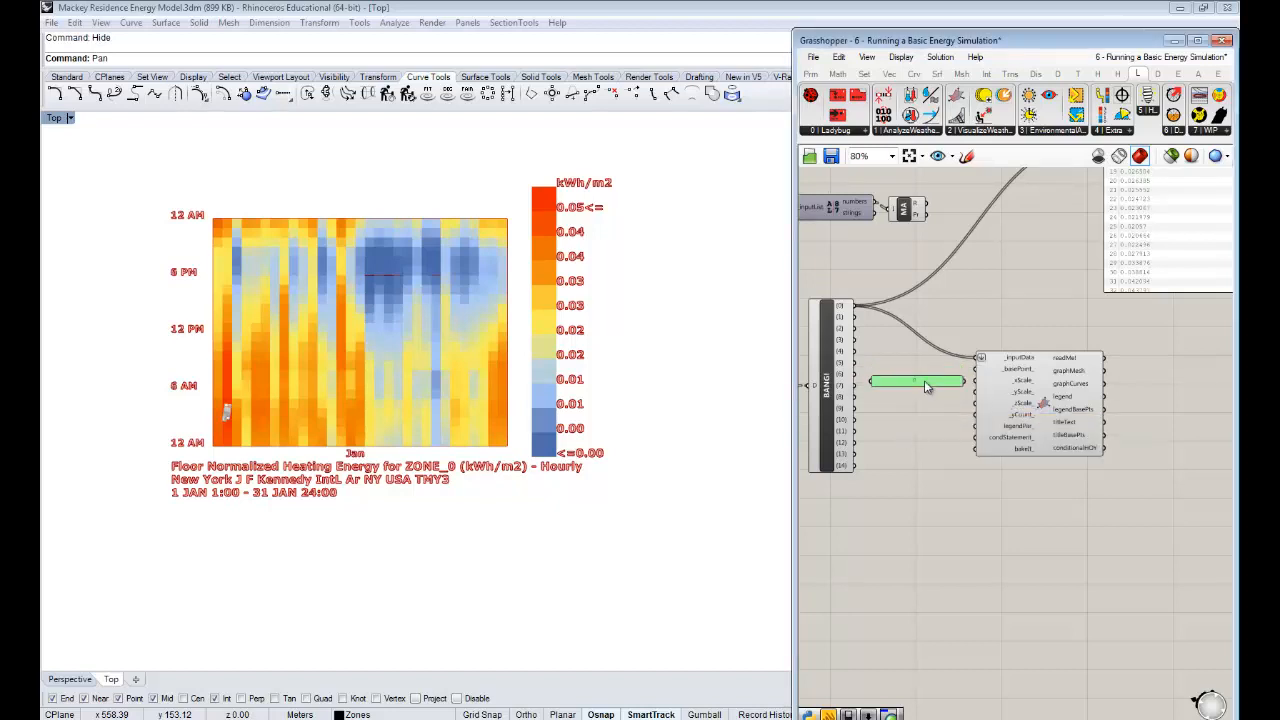
left_click_drag(1025, 396, 1081, 363)
scroll(1036, 367, "up", 2)
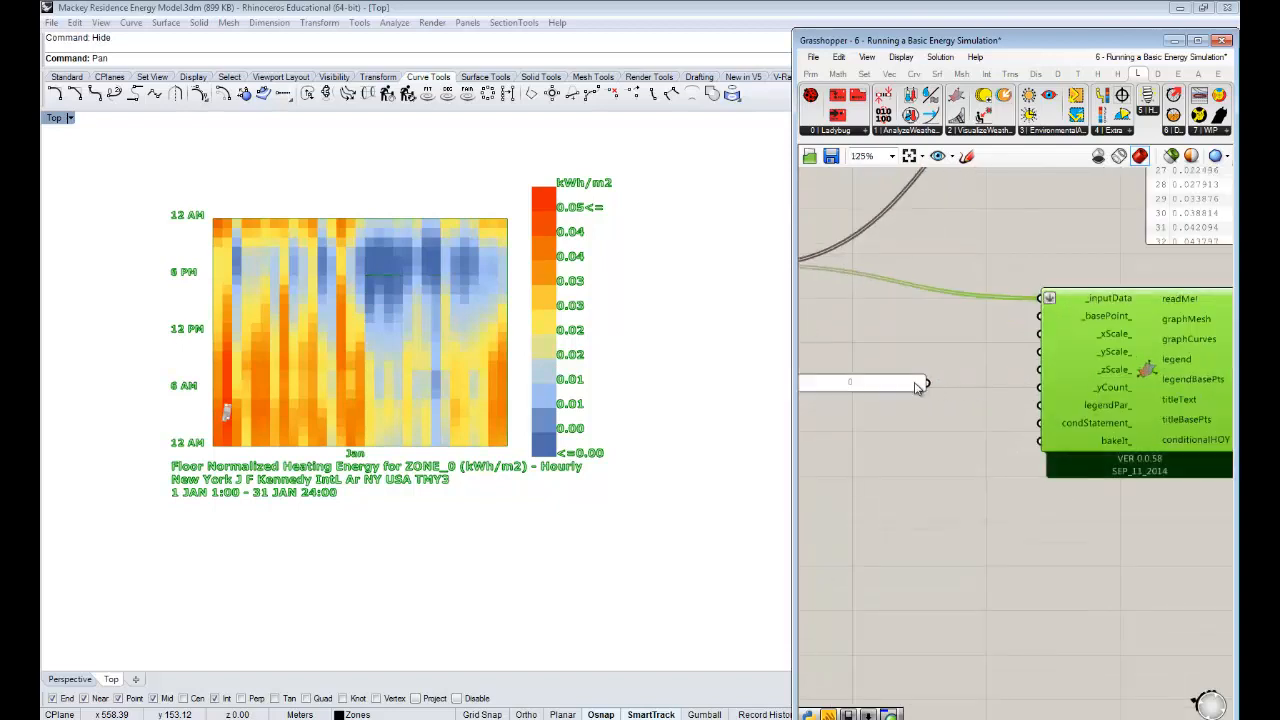
left_click_drag(920, 382, 1044, 375)
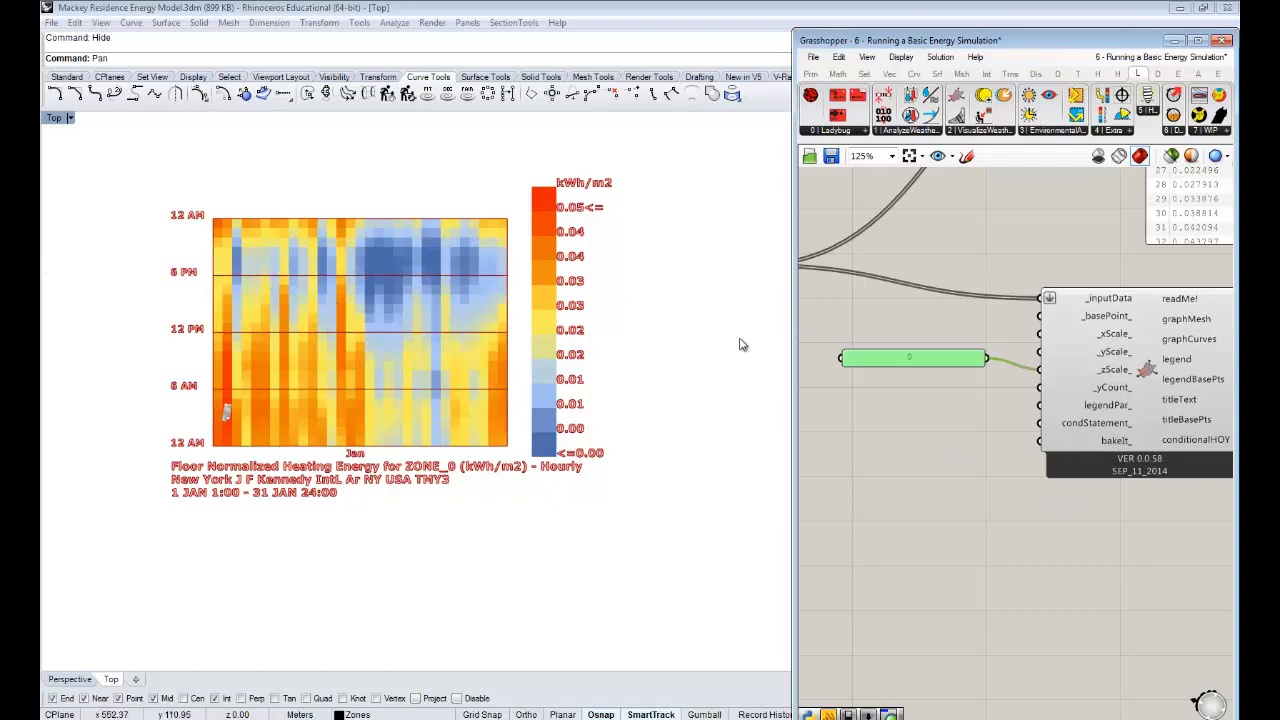
- Place a Custom Preview component beyond the 3D Chart's outputs, leaving a gap between them
right_click_drag(1073, 455, 937, 456)
double_click(1147, 352)
type("pre")
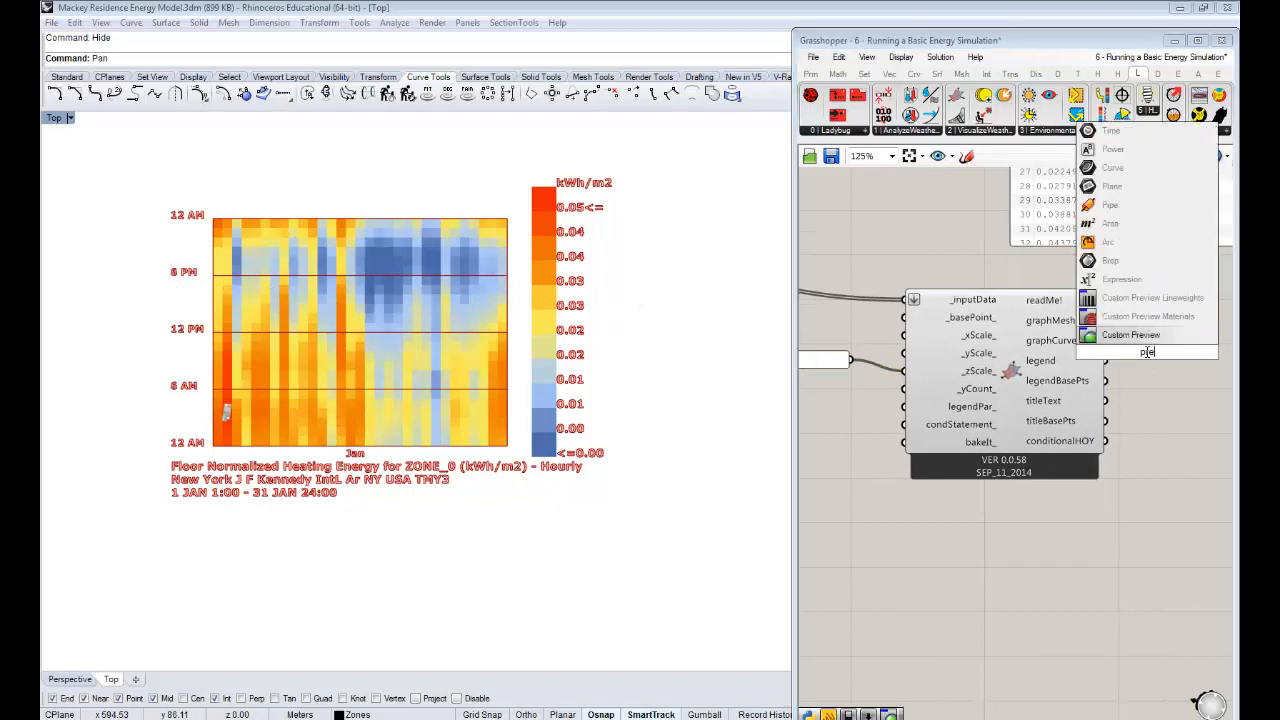
left_click(1177, 339)
left_click_drag(1130, 371, 1190, 371)
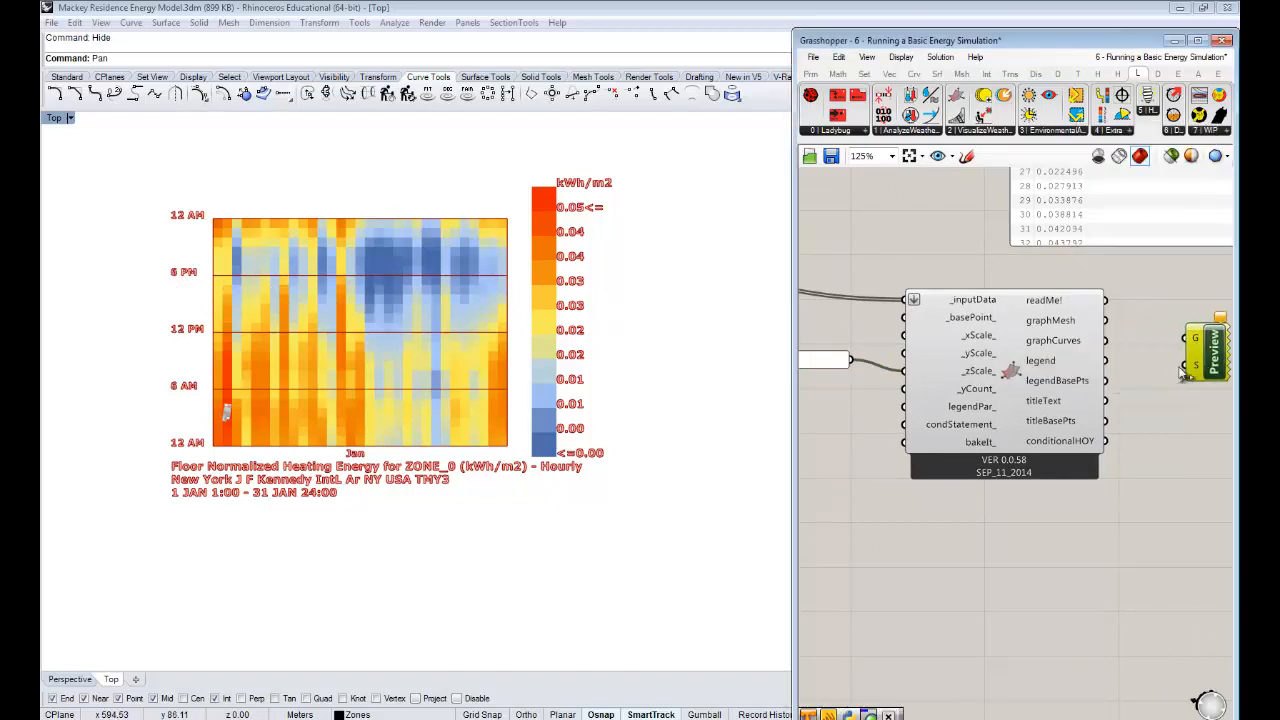
- Add a Colour Swatch between the 3D Chart and the Custom Preview and set its colour to black
left_click(1160, 368)
double_click(1160, 367)
type("swat")
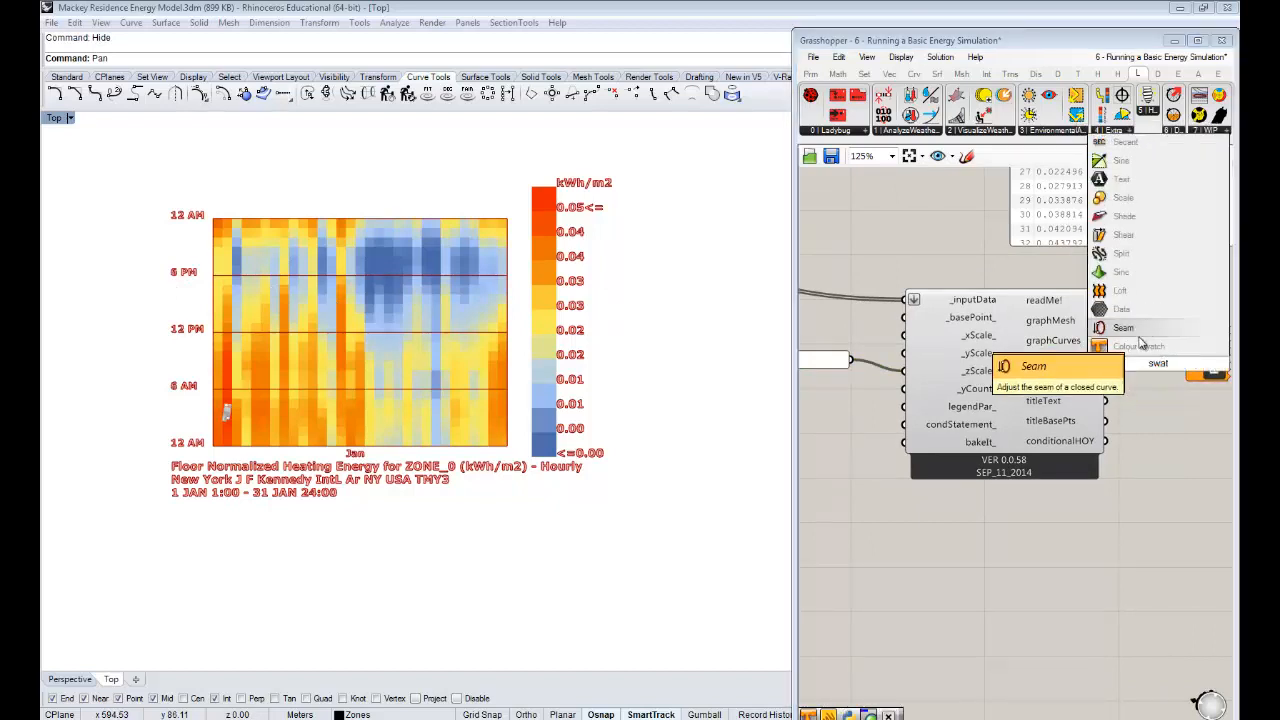
left_click(1151, 347)
right_click_drag(1160, 367, 1049, 368)
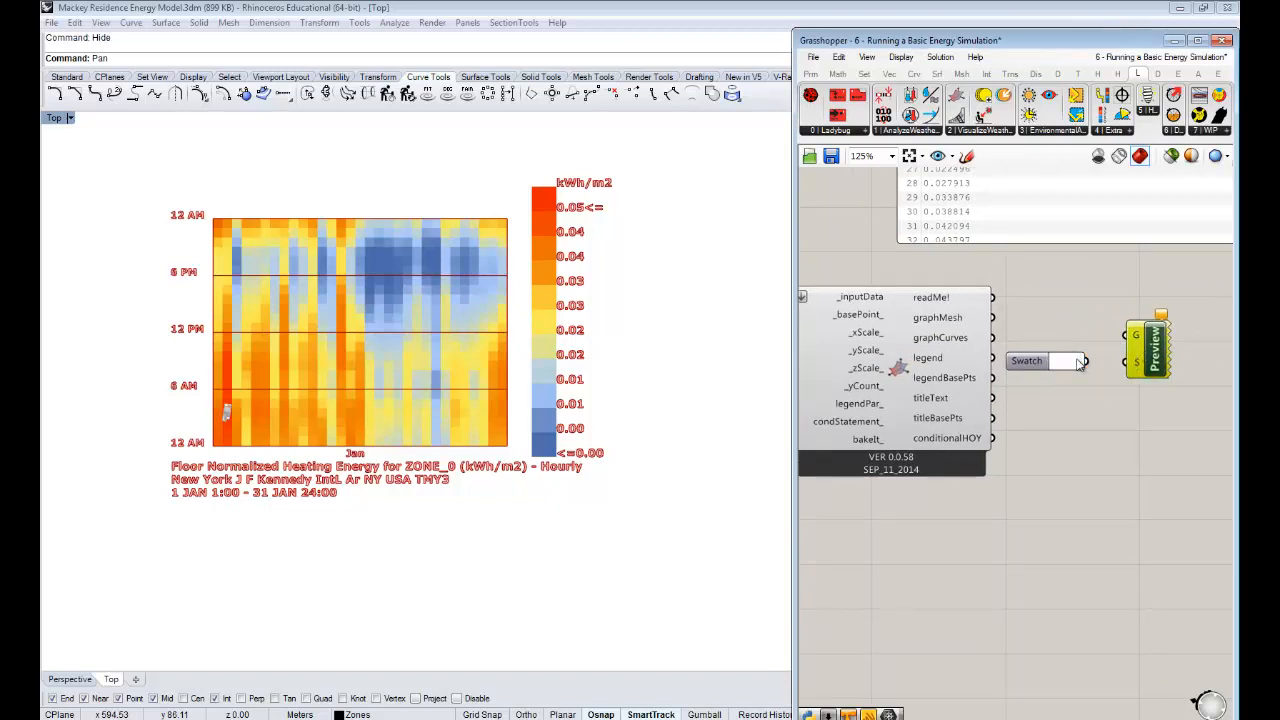
left_click(1076, 364)
left_click_drag(1194, 568, 1035, 574)
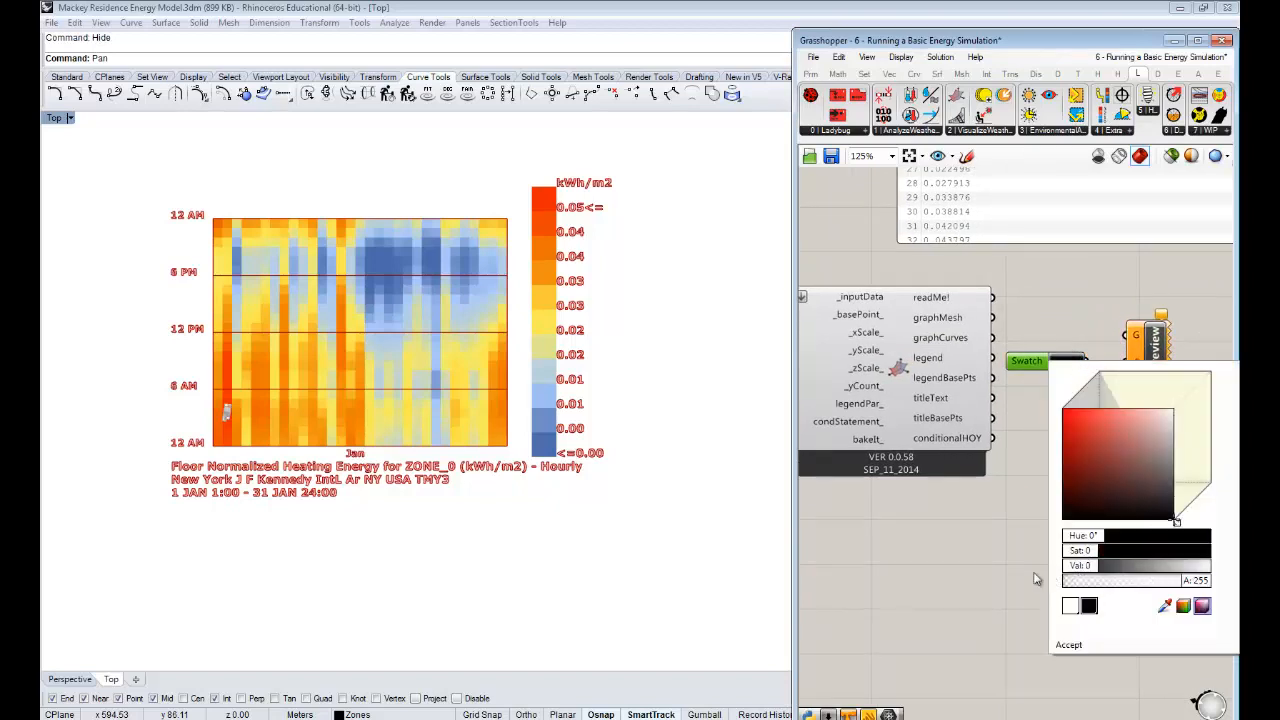
left_click(984, 568)
- Connect the black swatch to the Custom Preview's S input and the chart's graphCurves and legend outputs to its G input
left_click_drag(1087, 362, 1125, 362)
left_click_drag(1044, 366, 1059, 390)
left_click_drag(998, 343, 1130, 336)
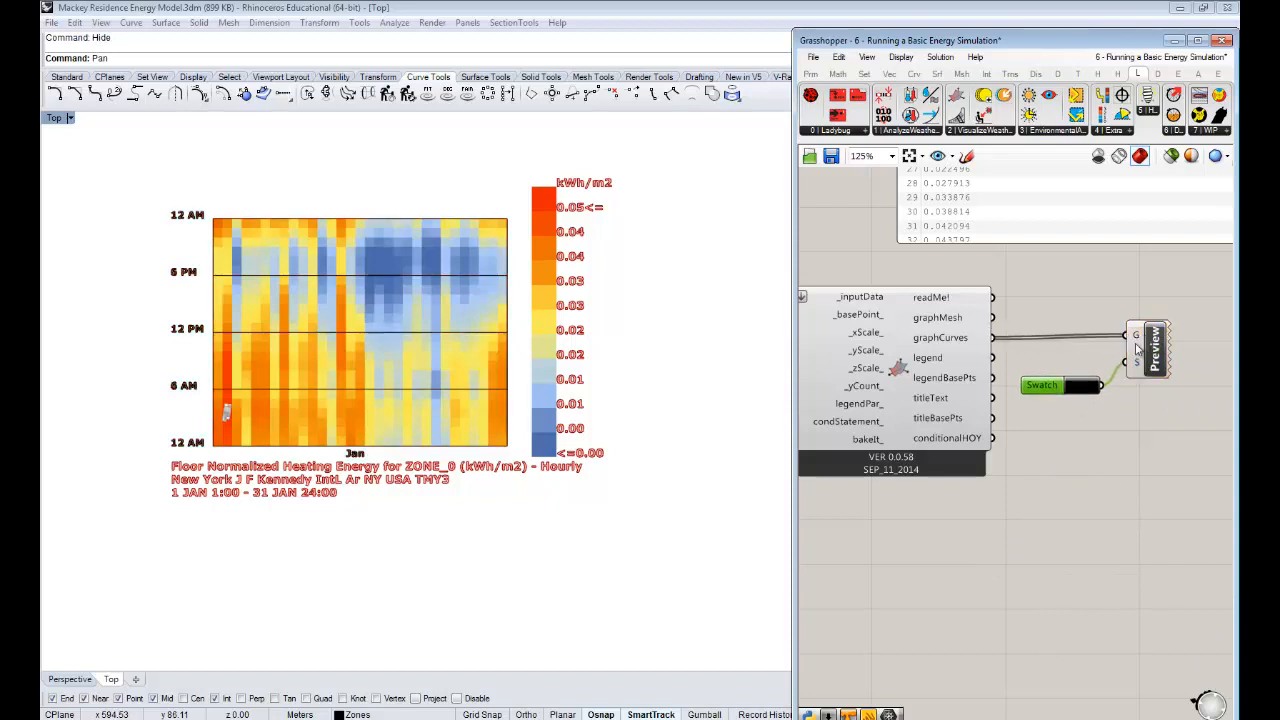
left_click_drag(994, 358, 1130, 336, "shift")
left_click(1092, 311)
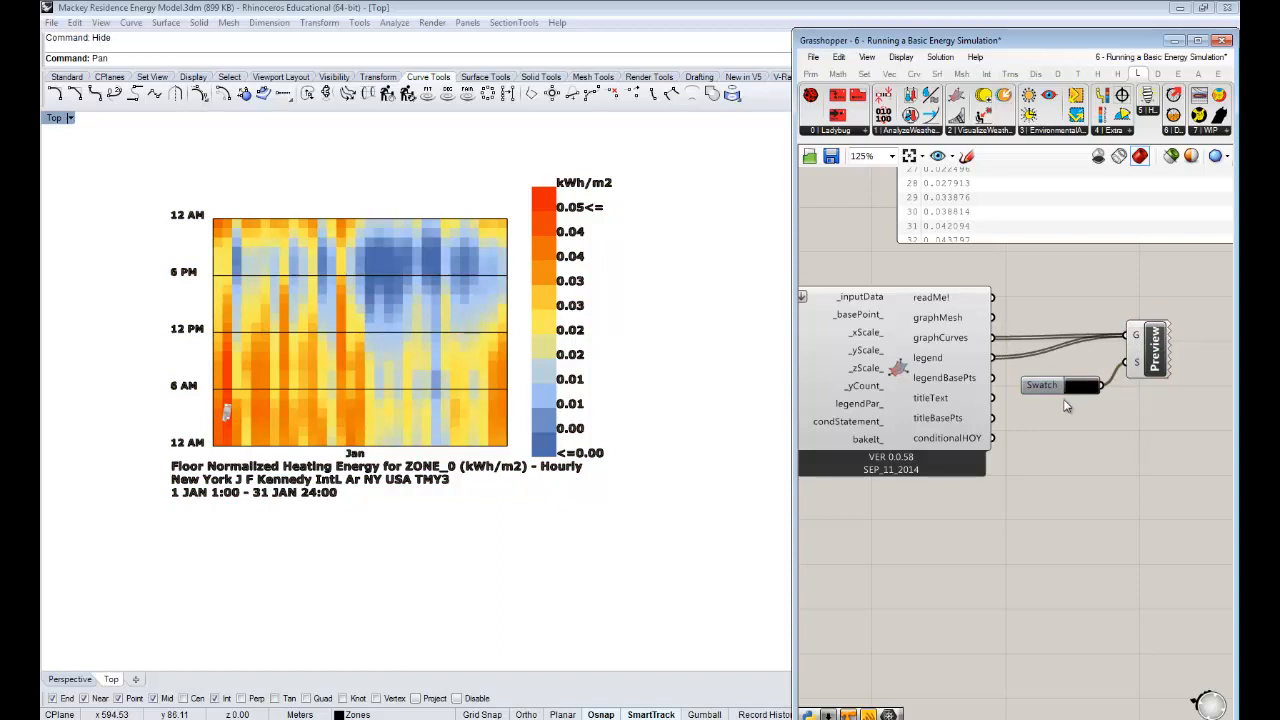
left_click_drag(1057, 388, 1073, 372)
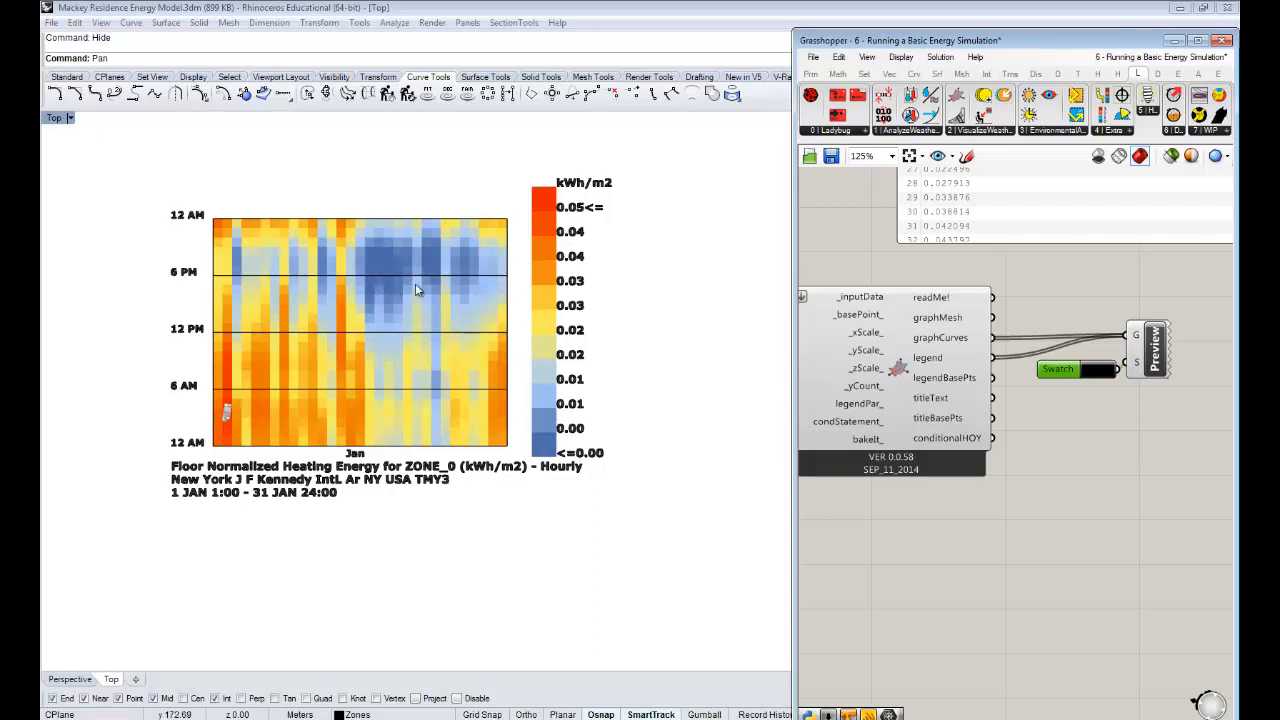
right_click_drag(937, 508, 1025, 485)
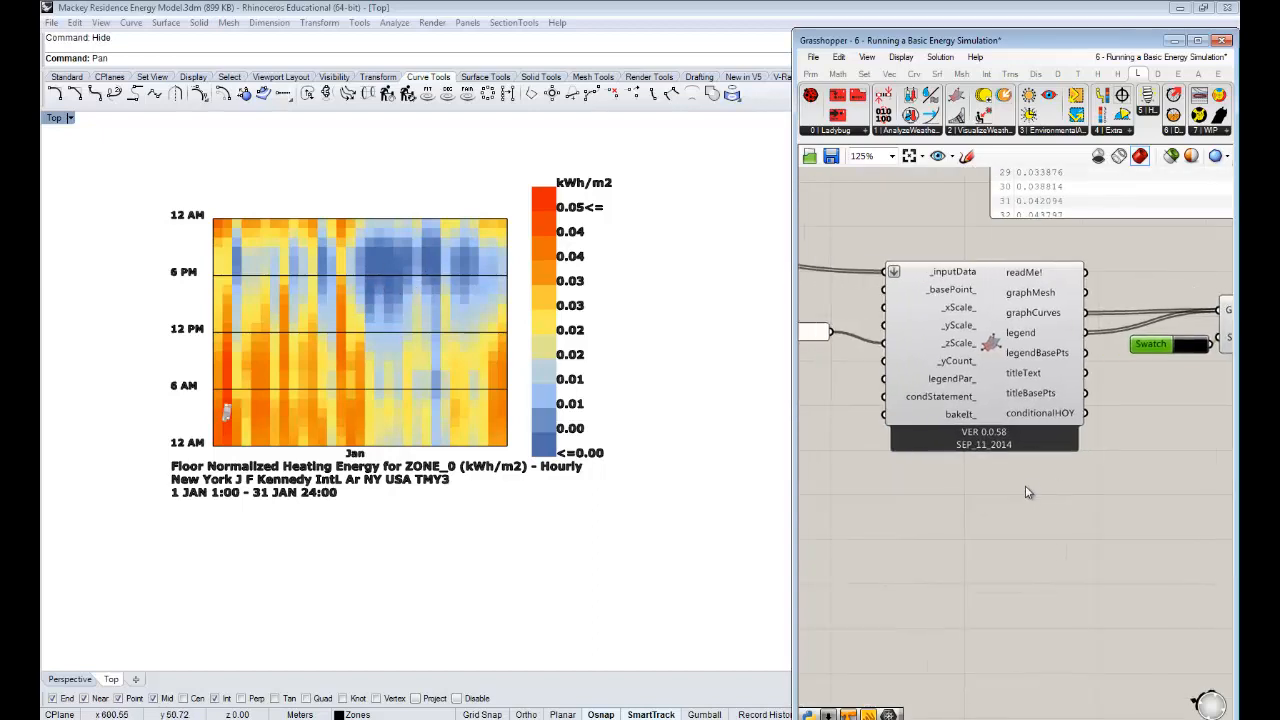
scroll(1030, 482, "down", 2)
right_click_drag(853, 345, 899, 341)
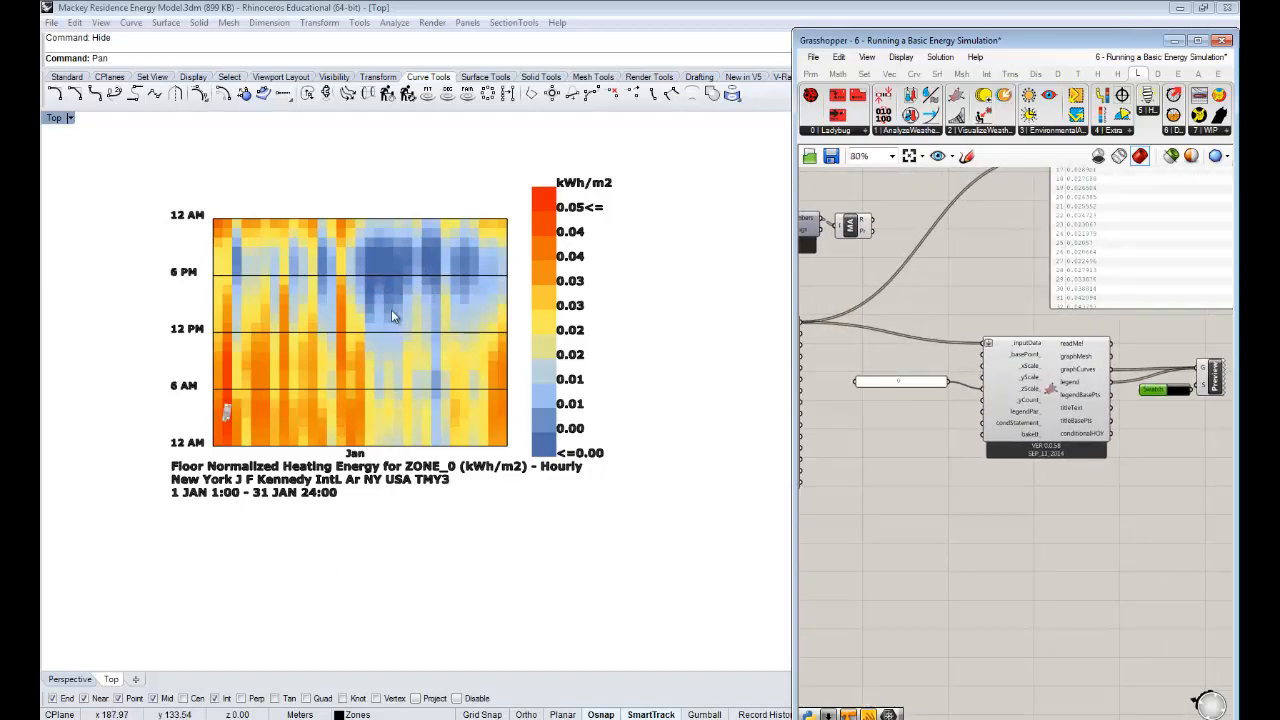
right_click_drag(971, 471, 992, 447)
scroll(1038, 469, "down", 1)
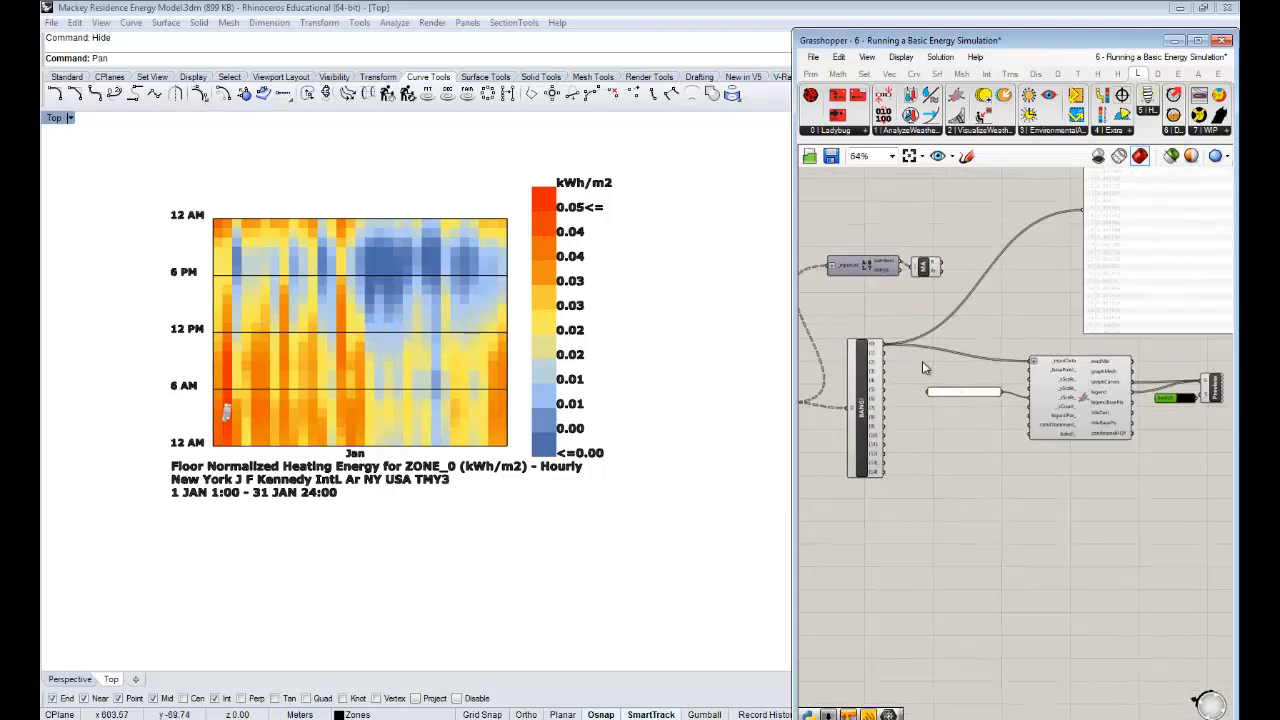
right_click_drag(903, 417, 957, 409)
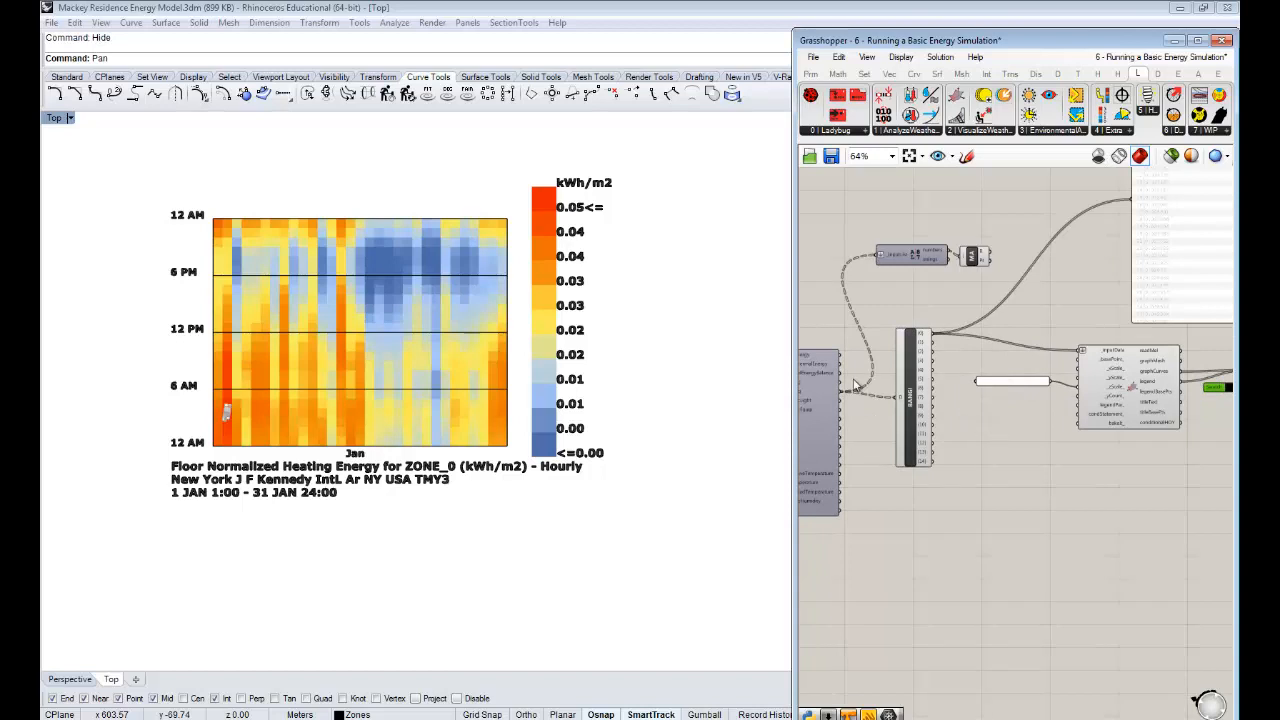
right_click_drag(936, 456, 989, 448)
left_click_drag(890, 393, 1126, 349)
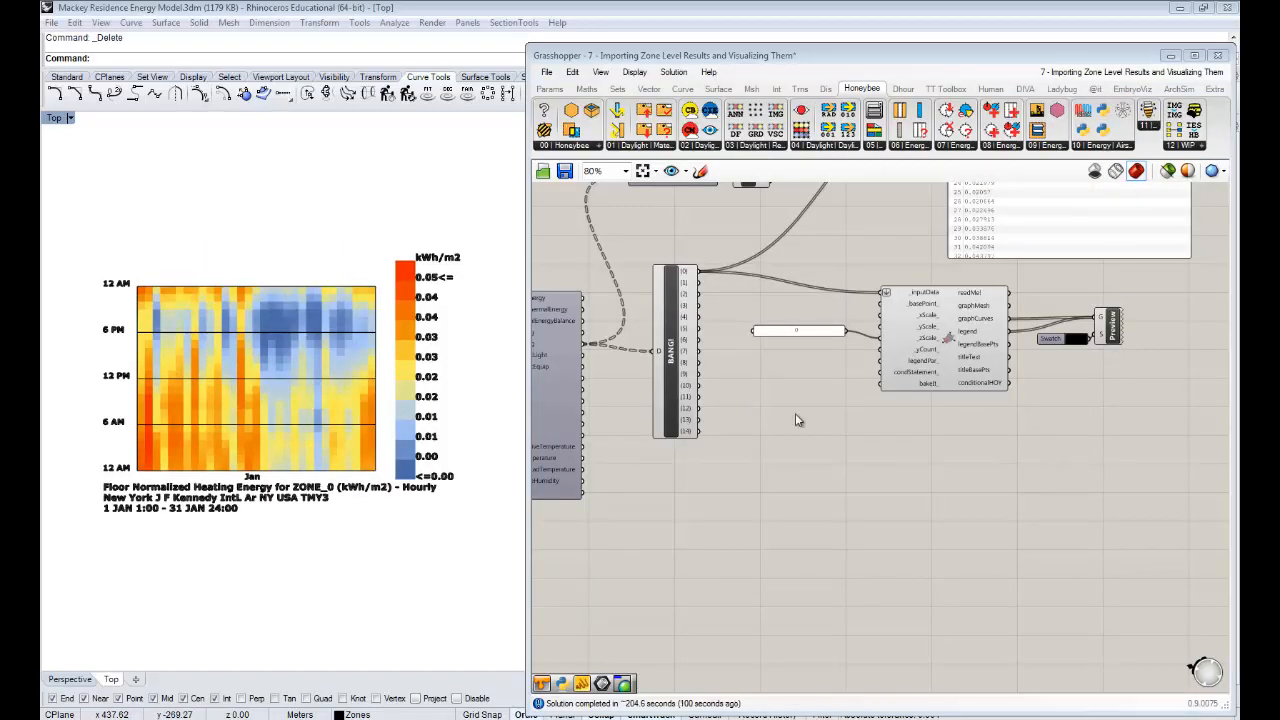
- Move the 3D Chart, its 0 panel, the swatch and the Custom Preview together farther from the Explode Tree
right_click_drag(796, 414, 851, 410)
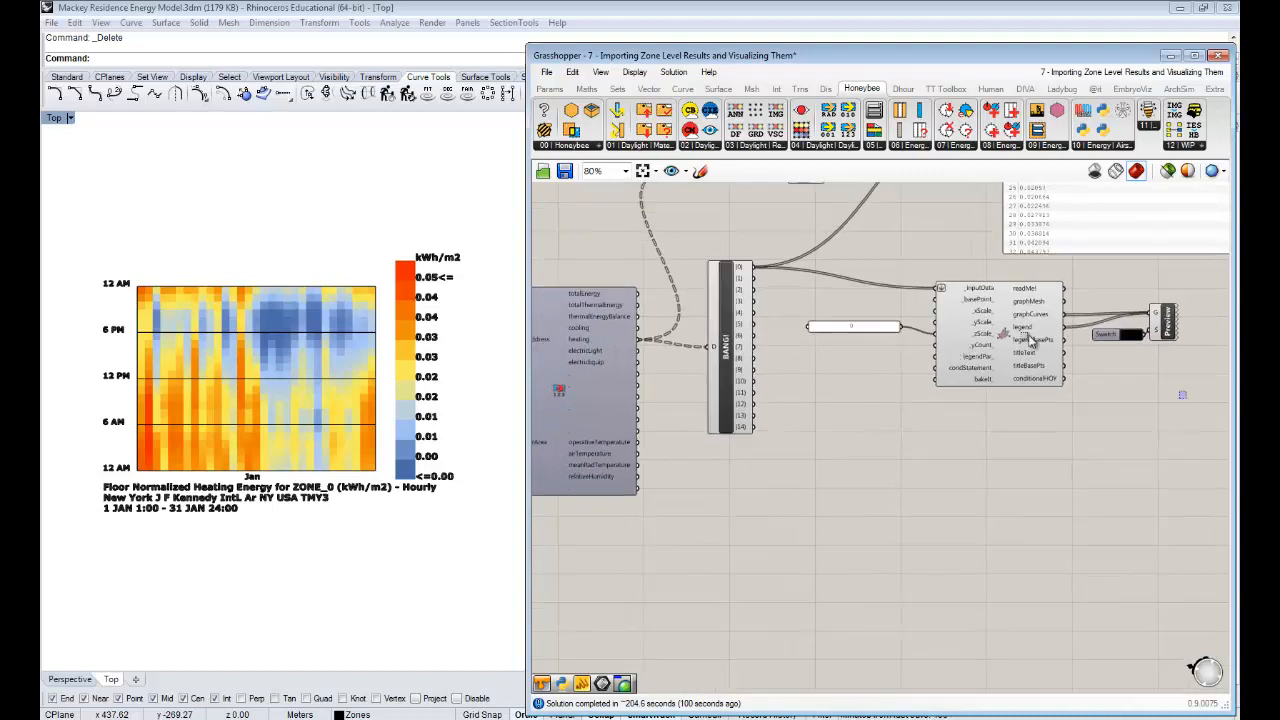
left_click_drag(1030, 340, 822, 277)
left_click_drag(1037, 361, 1118, 369)
left_click(983, 429)
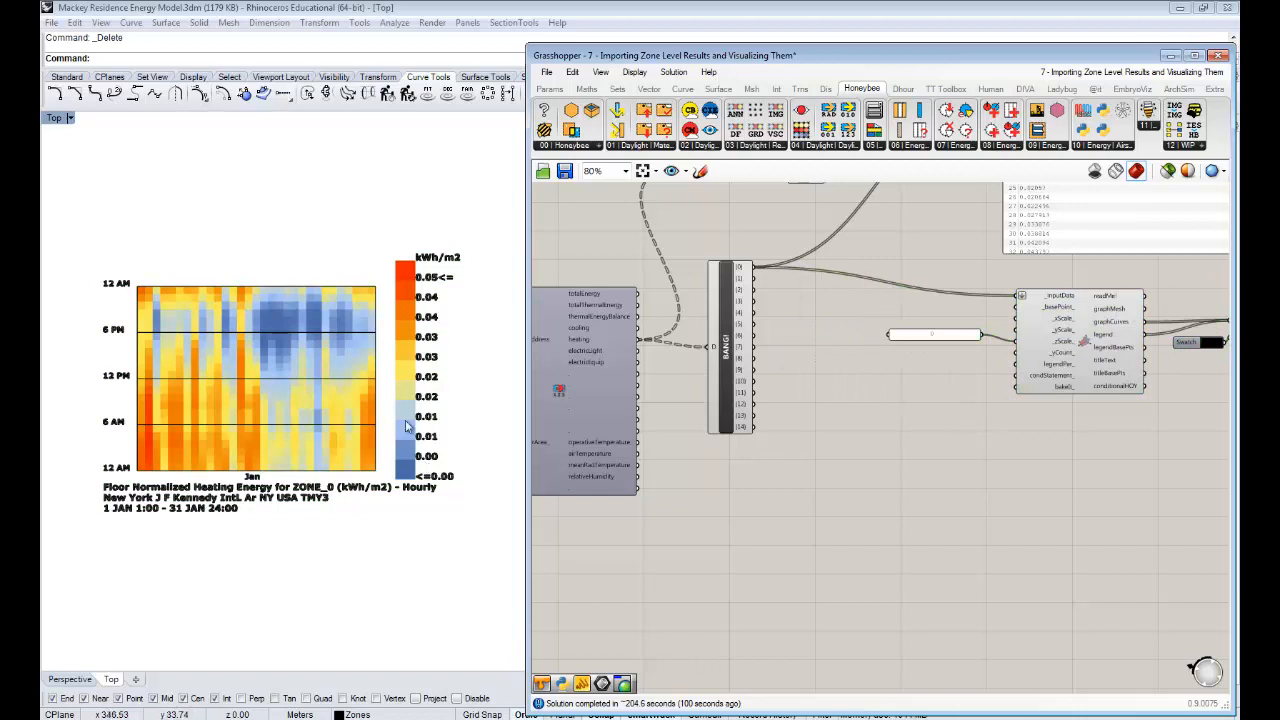
right_click_drag(1054, 427, 1007, 415)
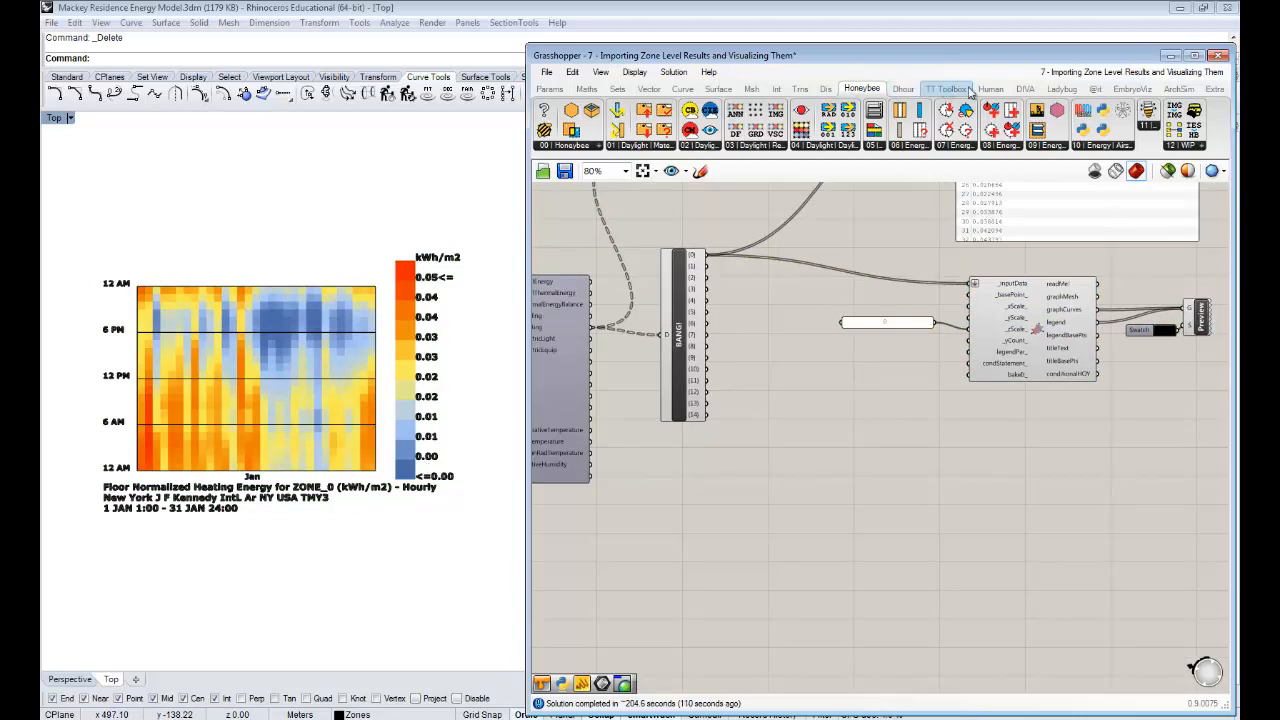
- Place a Ladybug Legend Parameters component below the 0 panel, between the Explode Tree and the 3D Chart
left_click(1064, 89)
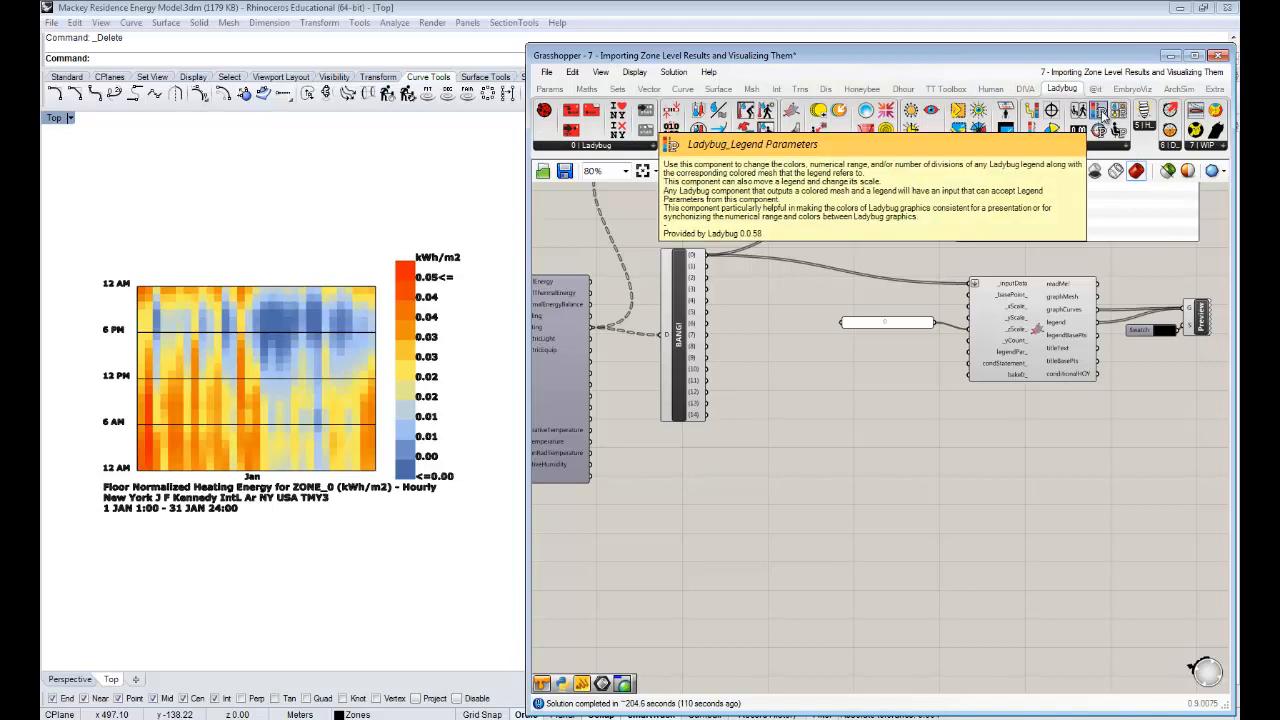
left_click_drag(1100, 113, 915, 412)
scroll(891, 407, "up", 3)
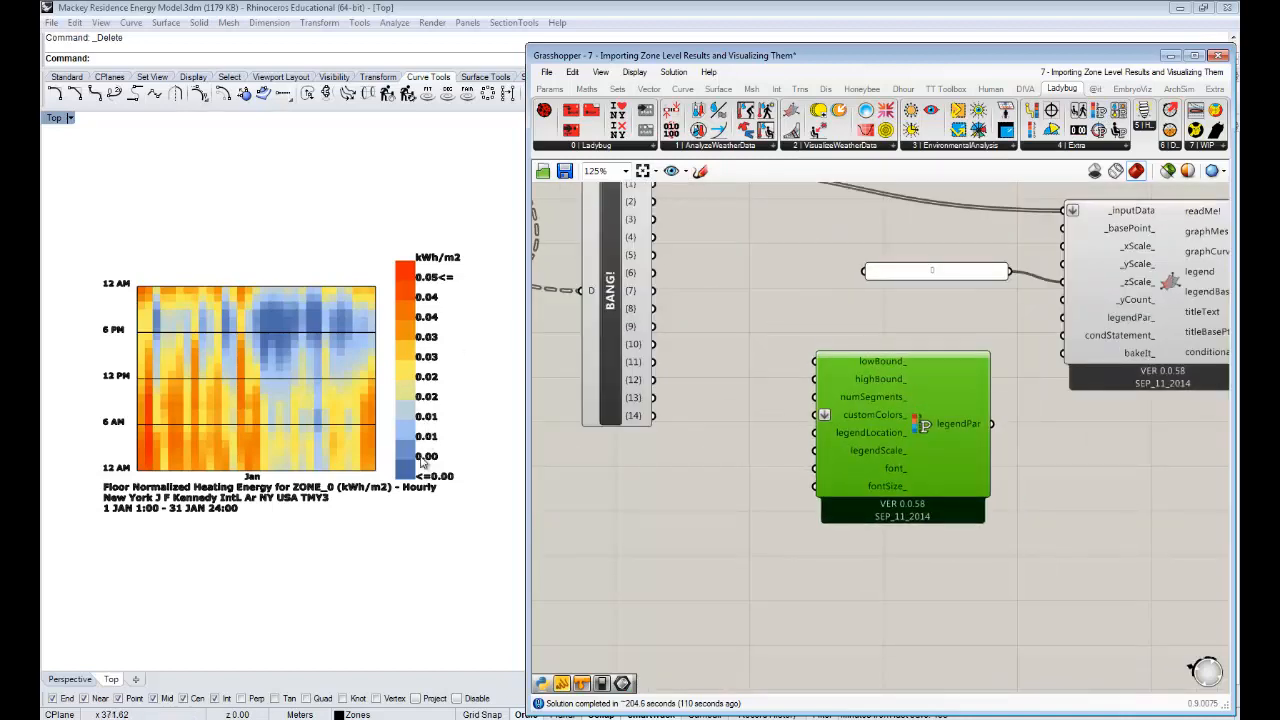
- Duplicate the 0 panel twice beside Legend Parameters and connect the first copy to the lowBound_ input
left_click(940, 273)
key("ctrl+c")
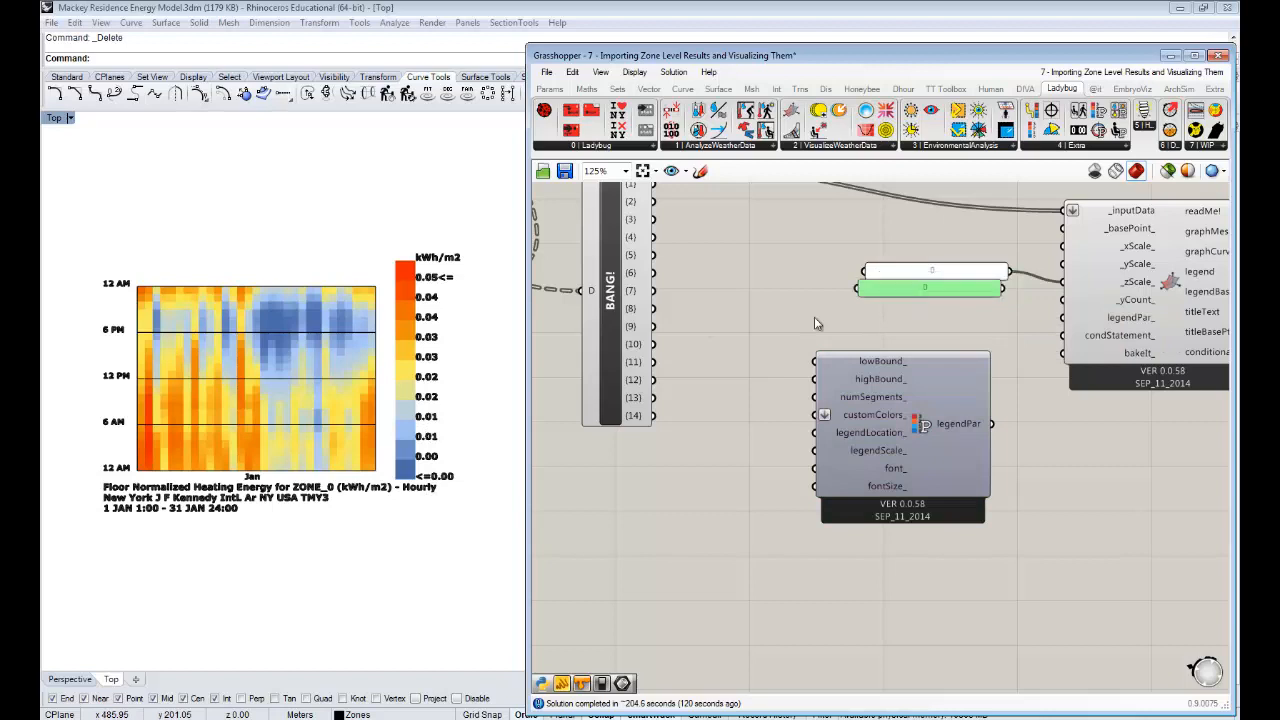
key("ctrl+v")
left_click_drag(826, 389, 793, 358)
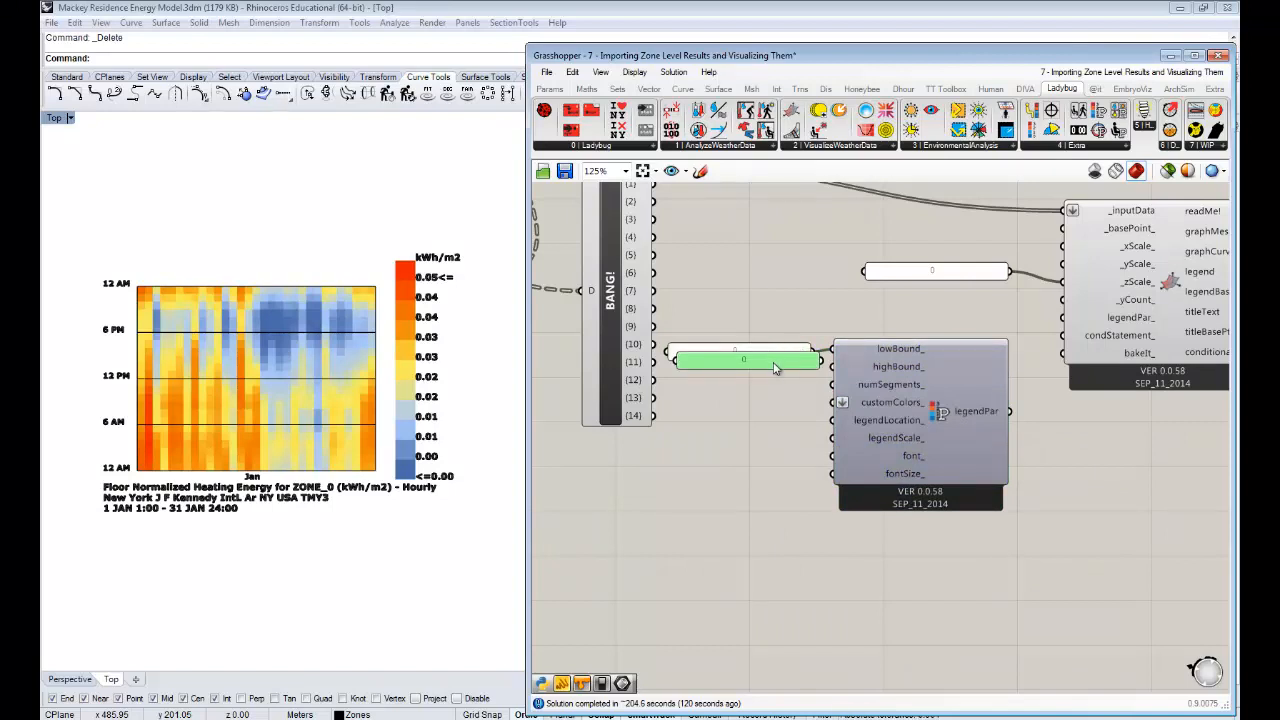
- Set the second copied panel to 0.05 and connect it to the highBound_ input of Legend Parameters
double_click(773, 379)
left_click(774, 380)
type(".")
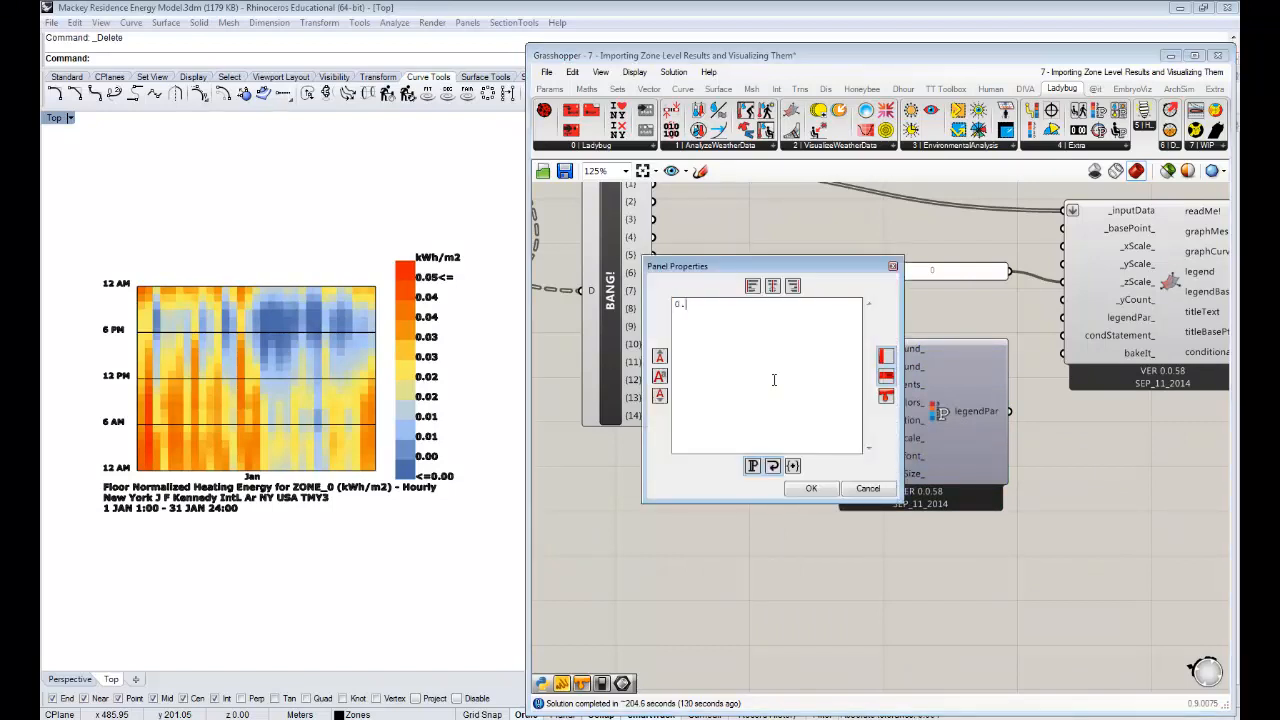
type("05")
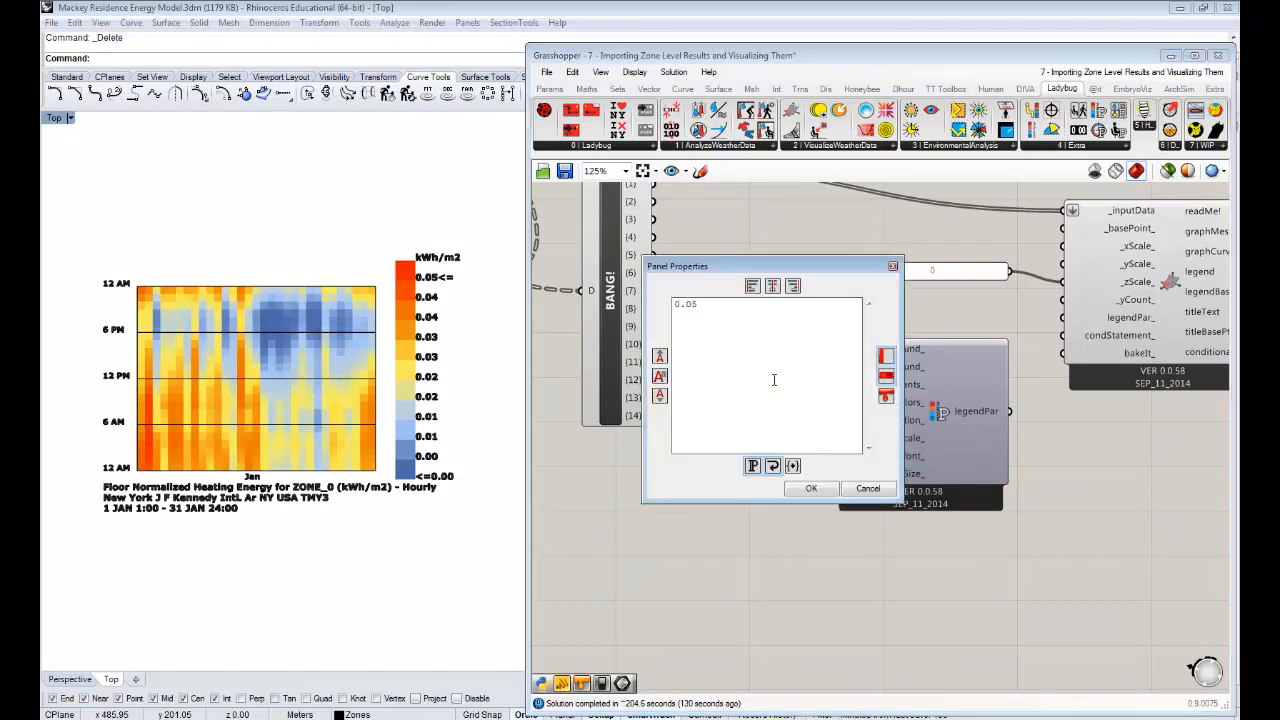
left_click(811, 488)
left_click_drag(948, 445, 948, 453)
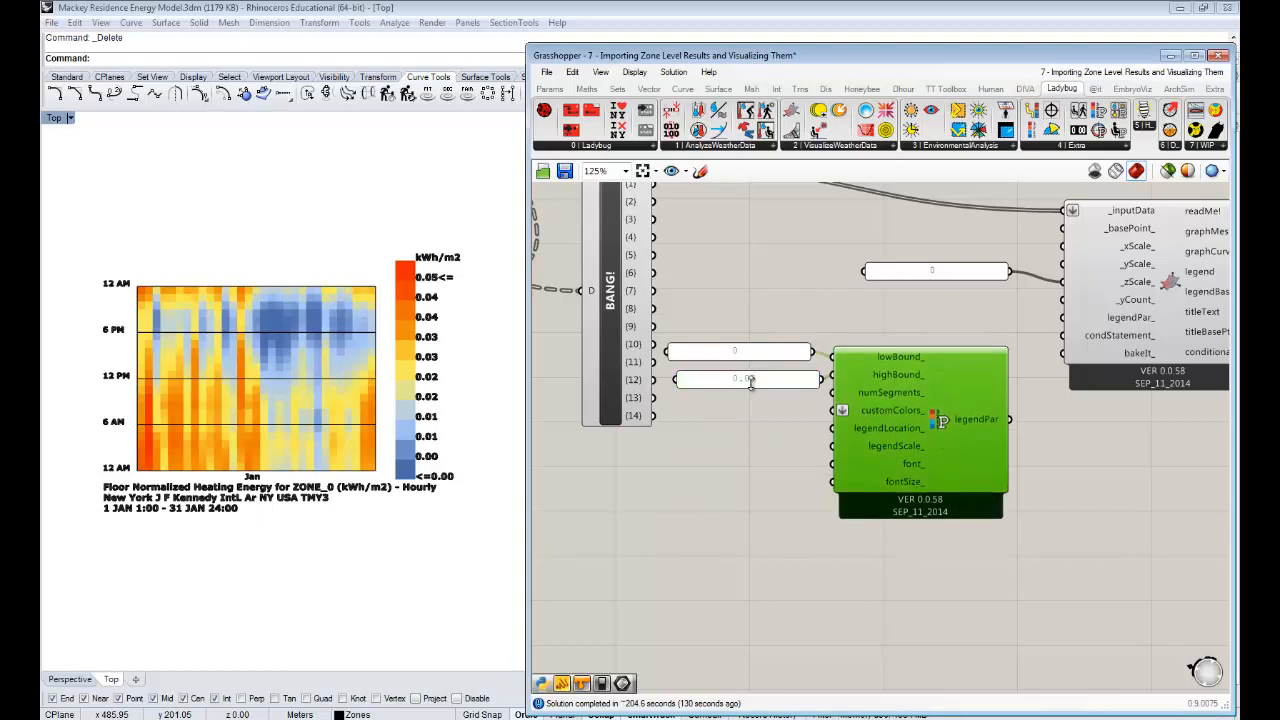
left_click_drag(756, 383, 753, 376)
- Move Legend Parameters and its two panels below the Explode Tree and connect legendPar to the 3D Chart's legendPar_ input
left_click_drag(941, 563, 760, 352)
left_click_drag(928, 415, 817, 540)
left_click(938, 540)
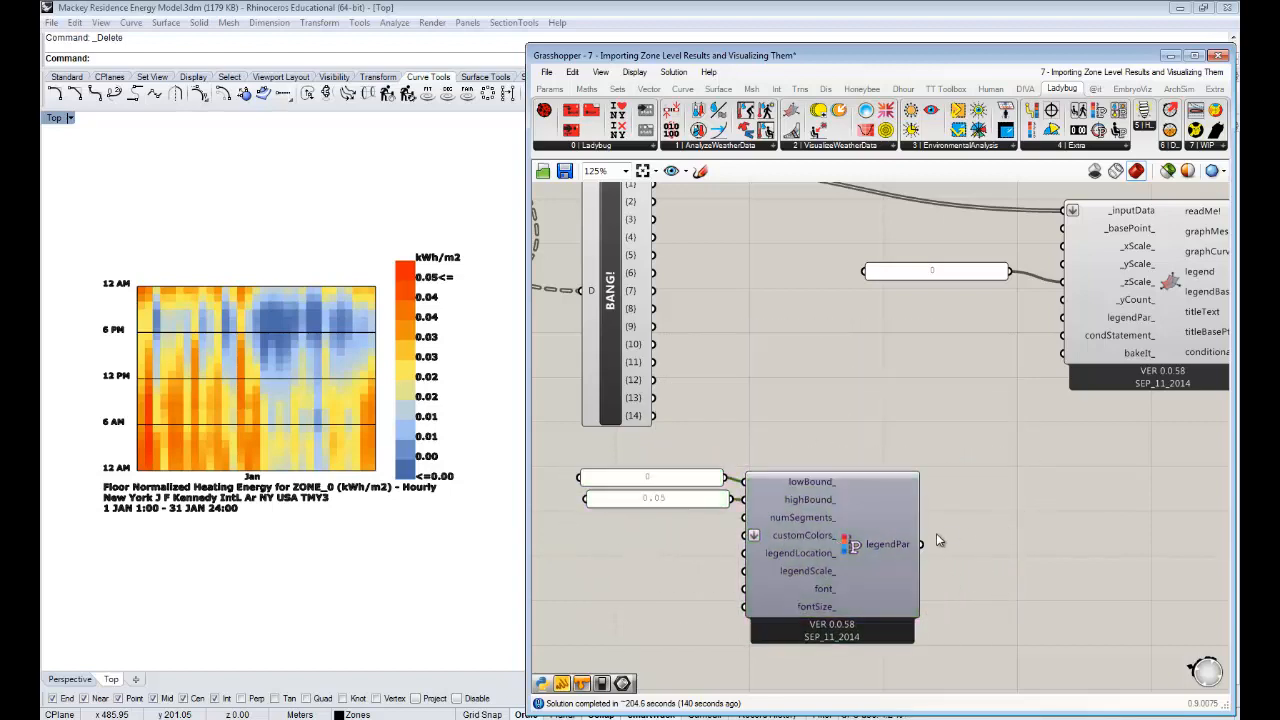
left_click_drag(922, 544, 1063, 317)
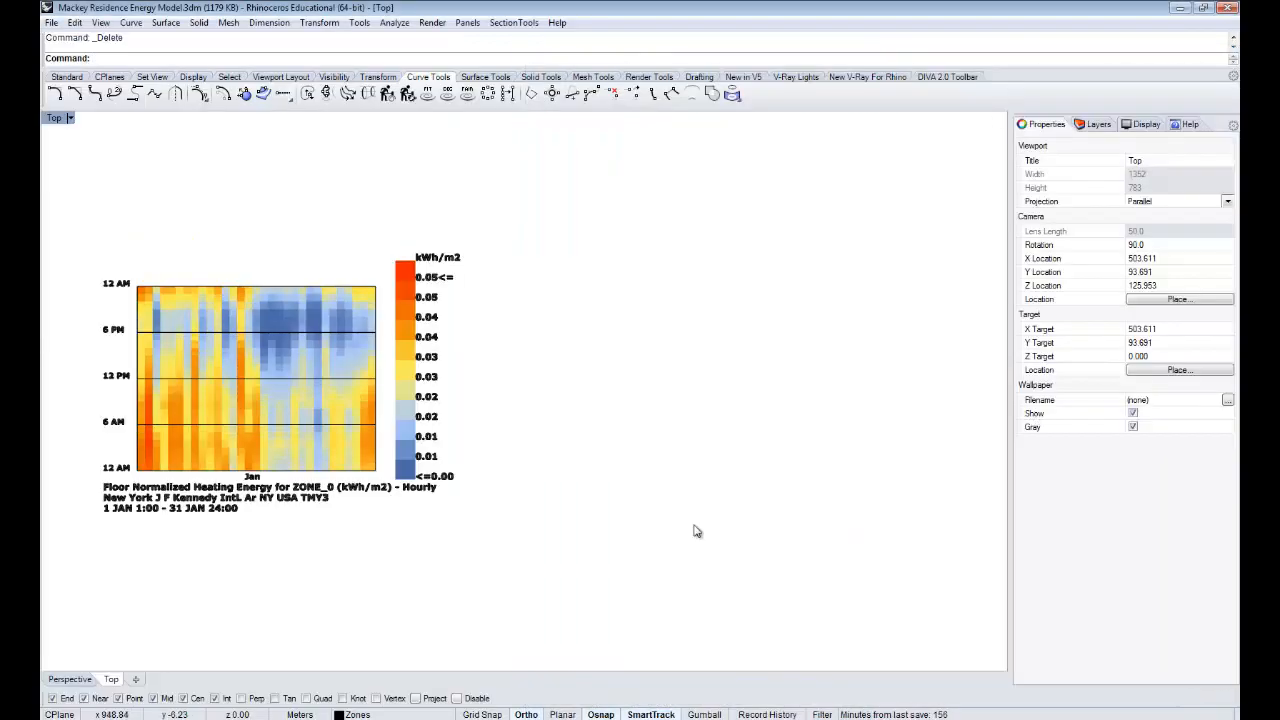
left_click(370, 708)
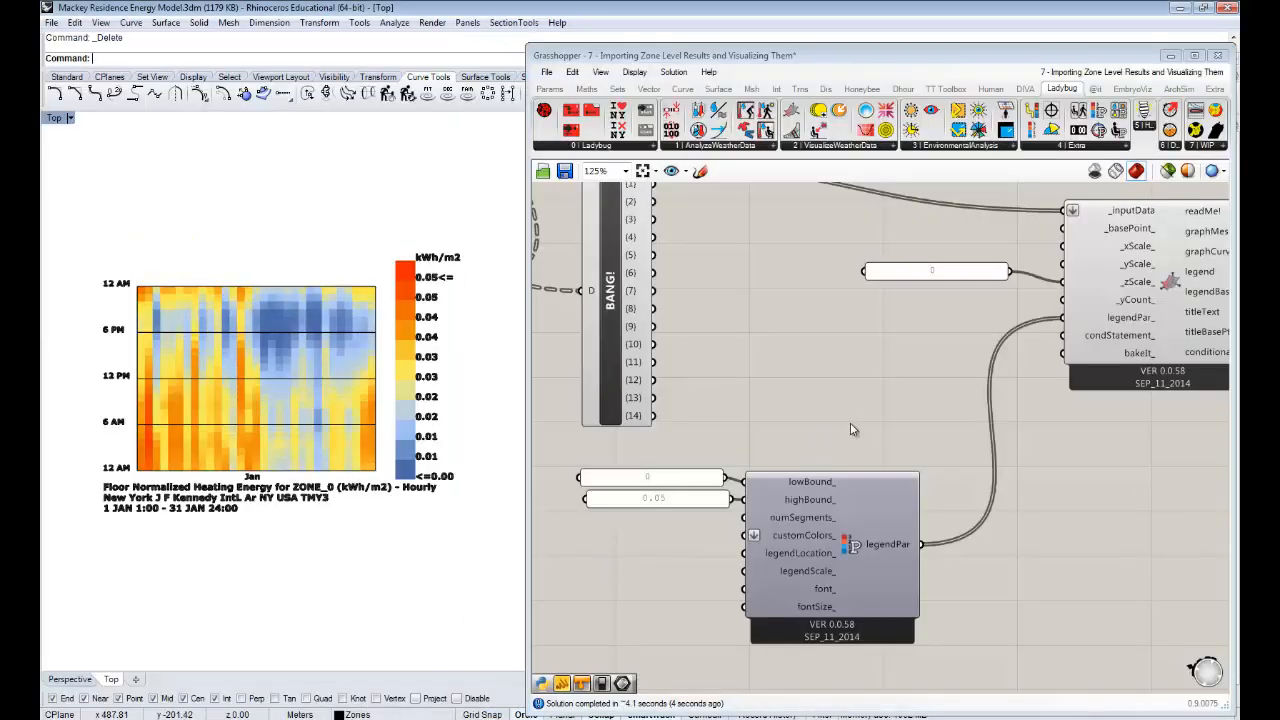
- Connect the heating output of the results component directly to the 3D Chart's _inputData, replacing the single-zone connection
right_click_drag(977, 400, 891, 426)
scroll(892, 424, "down", 3)
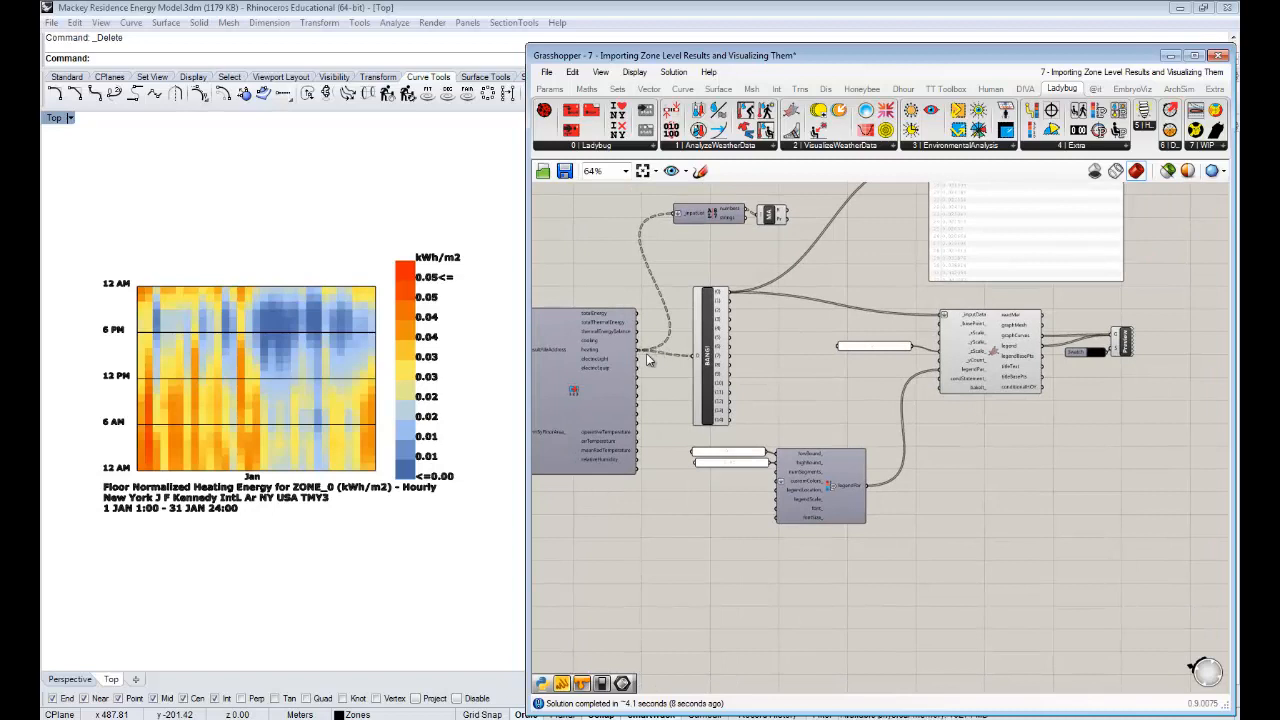
left_click_drag(643, 358, 938, 318)
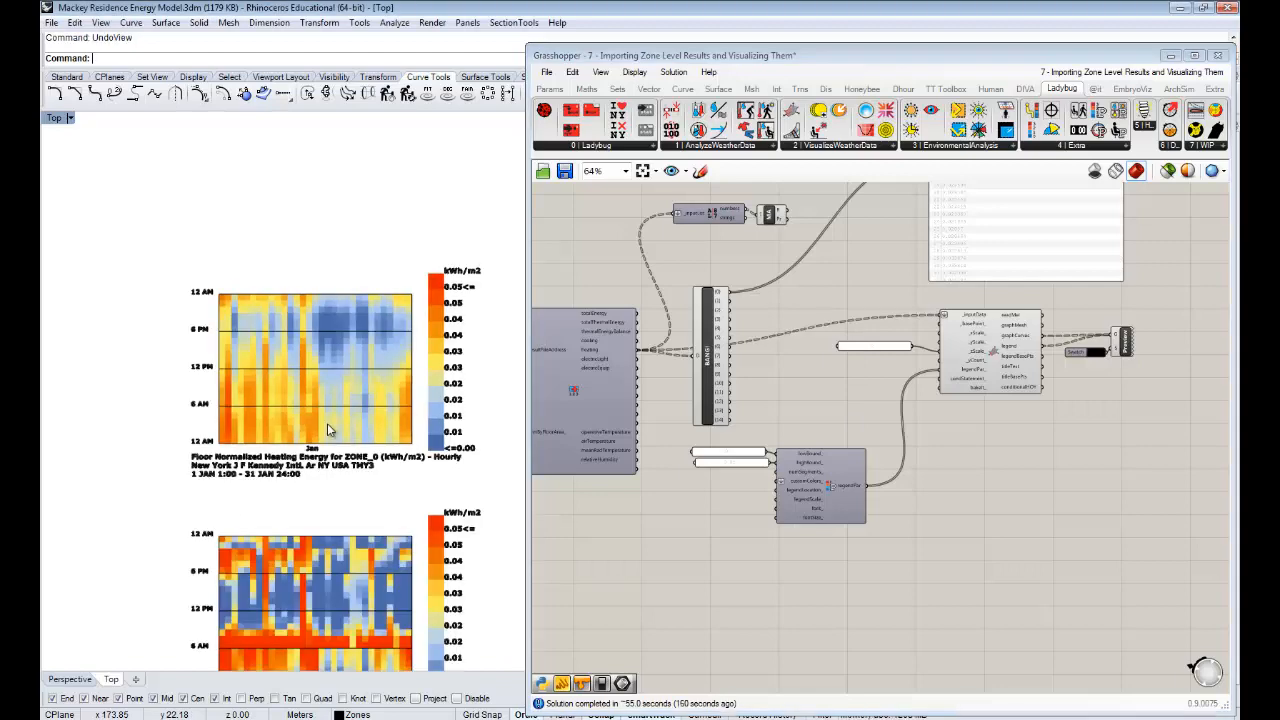
- Examine the hourly heating charts of the first zones, from ZONE_0 through ZONE_5, in the Top viewport
right_click_drag(352, 478, 338, 341)
scroll(349, 386, "down", 2)
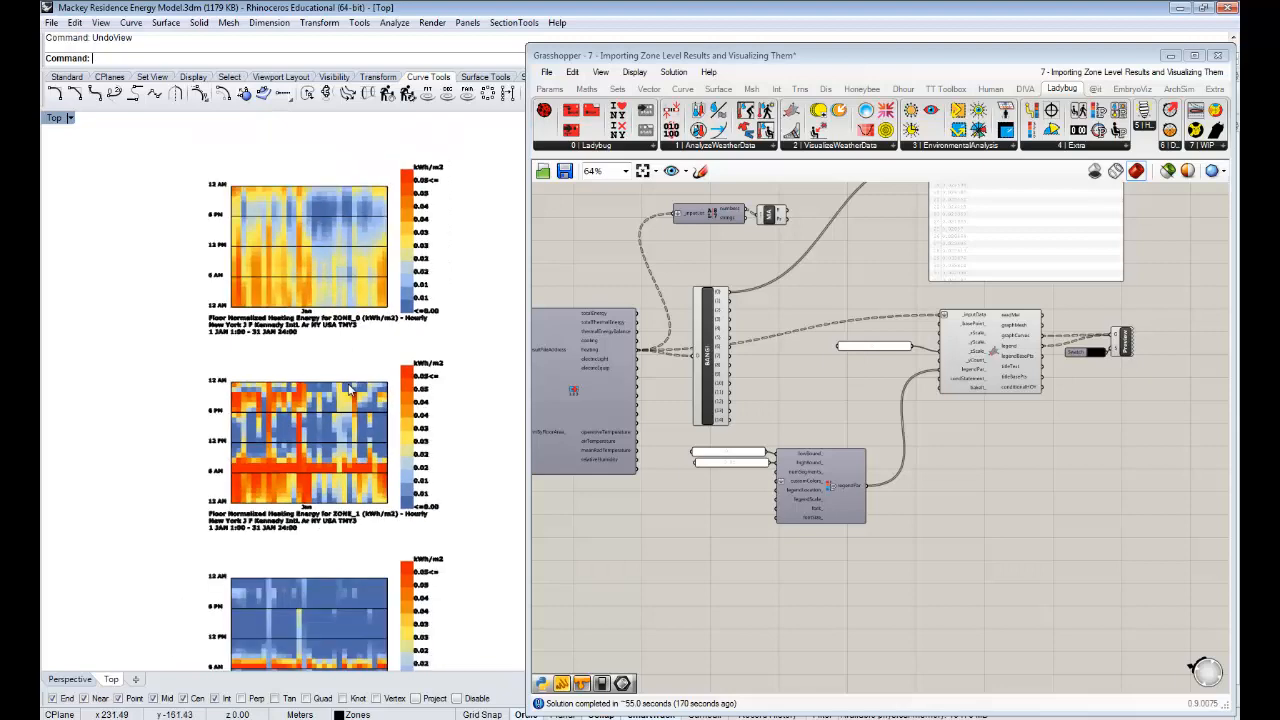
scroll(350, 390, "down", 2)
right_click_drag(381, 429, 389, 323)
right_click_drag(380, 396, 387, 310)
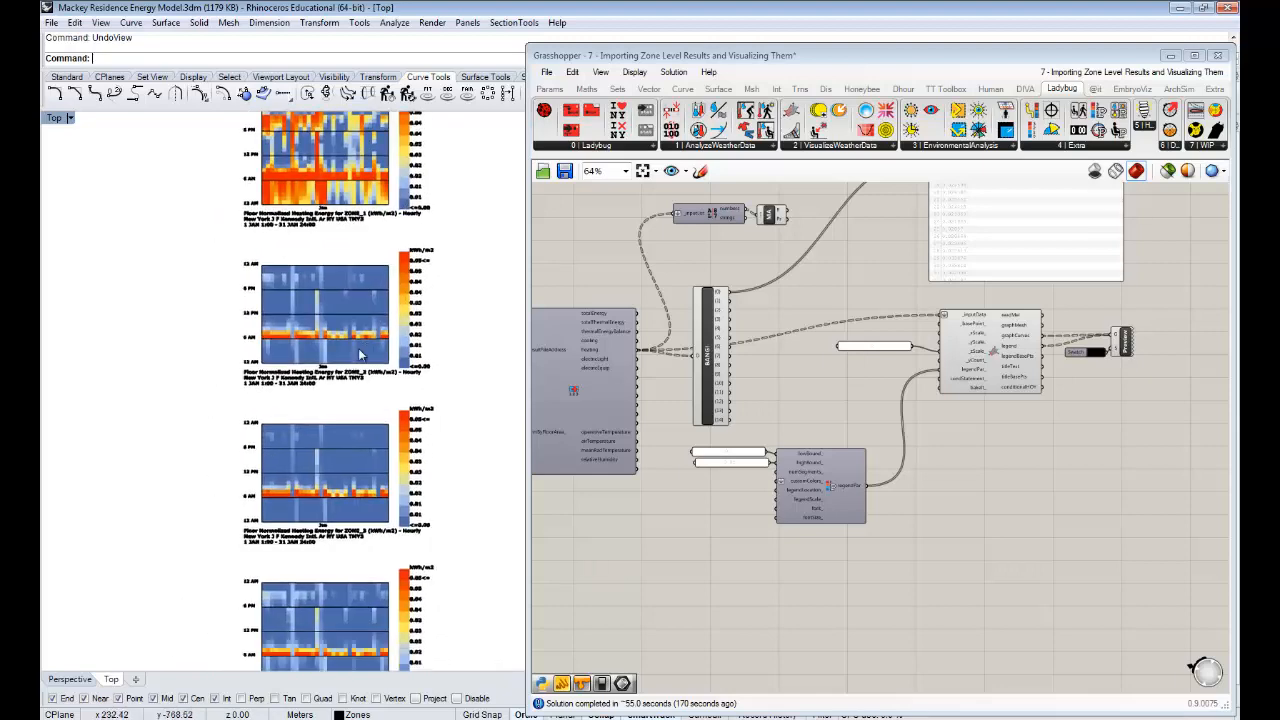
scroll(363, 362, "up", 4)
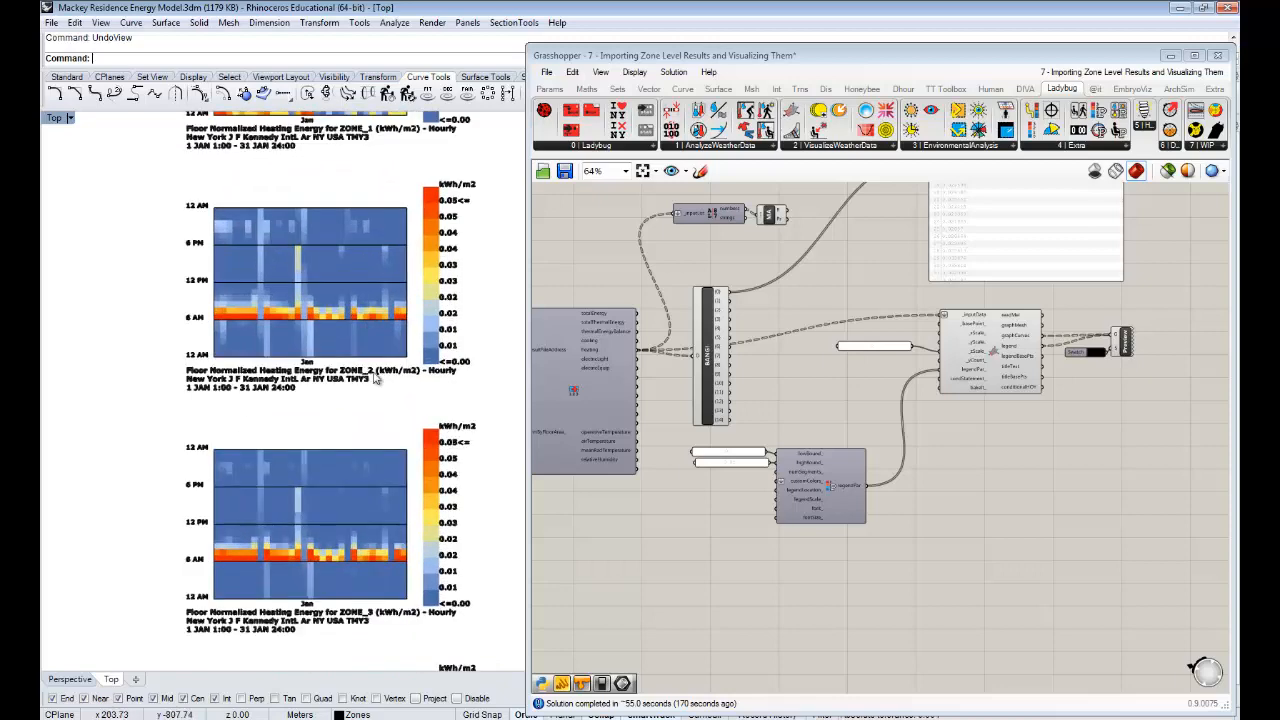
right_click_drag(362, 235, 388, 110)
right_click_drag(379, 510, 363, 238)
scroll(363, 242, "down", 2)
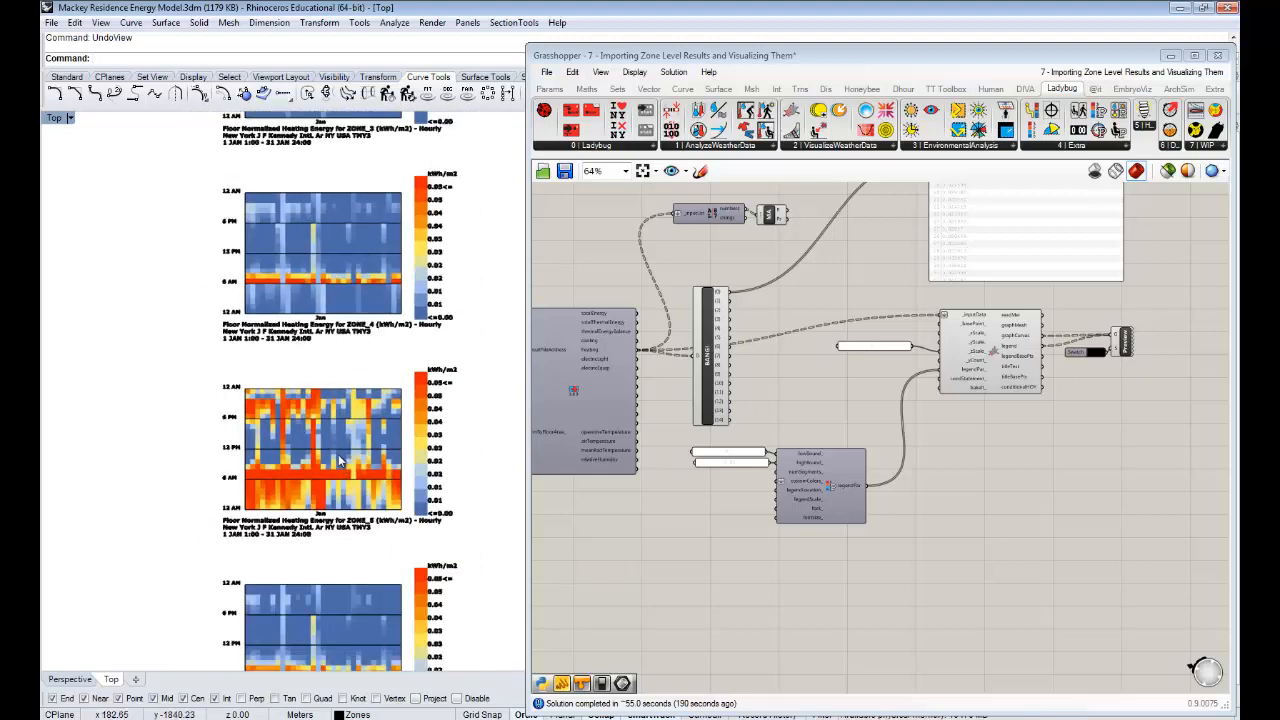
scroll(340, 462, "down", 1)
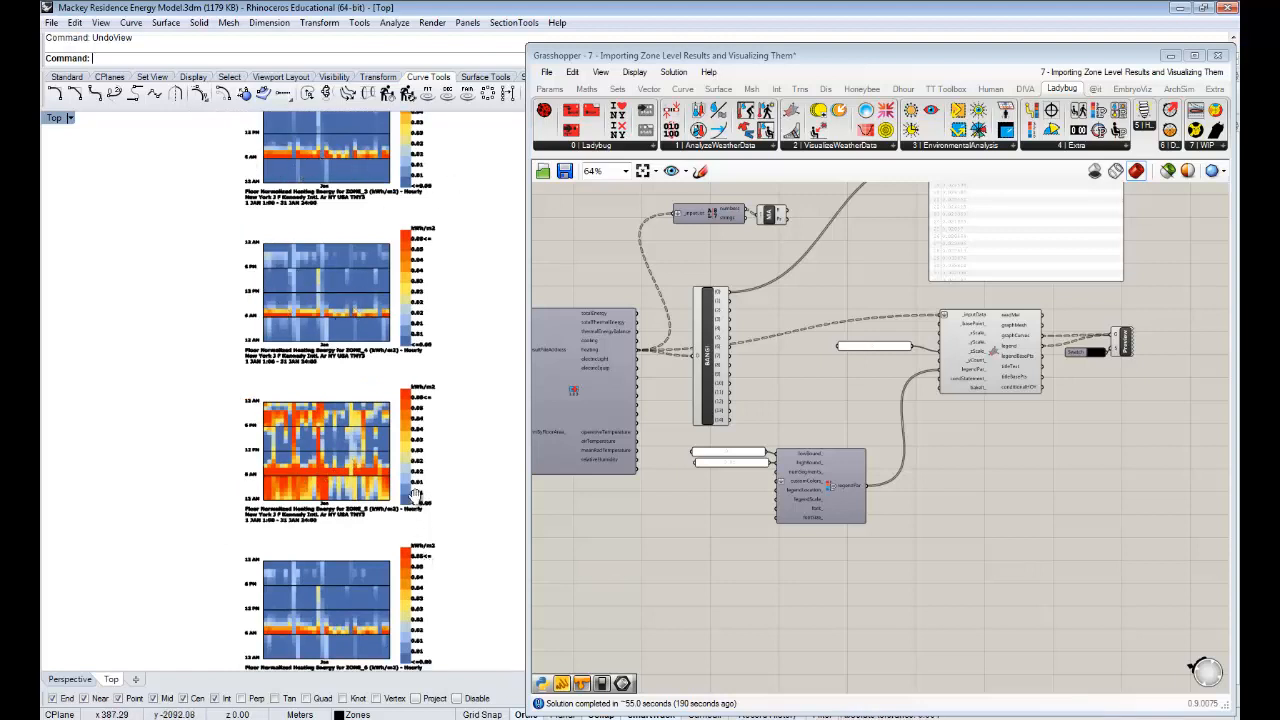
right_click_drag(415, 497, 396, 553)
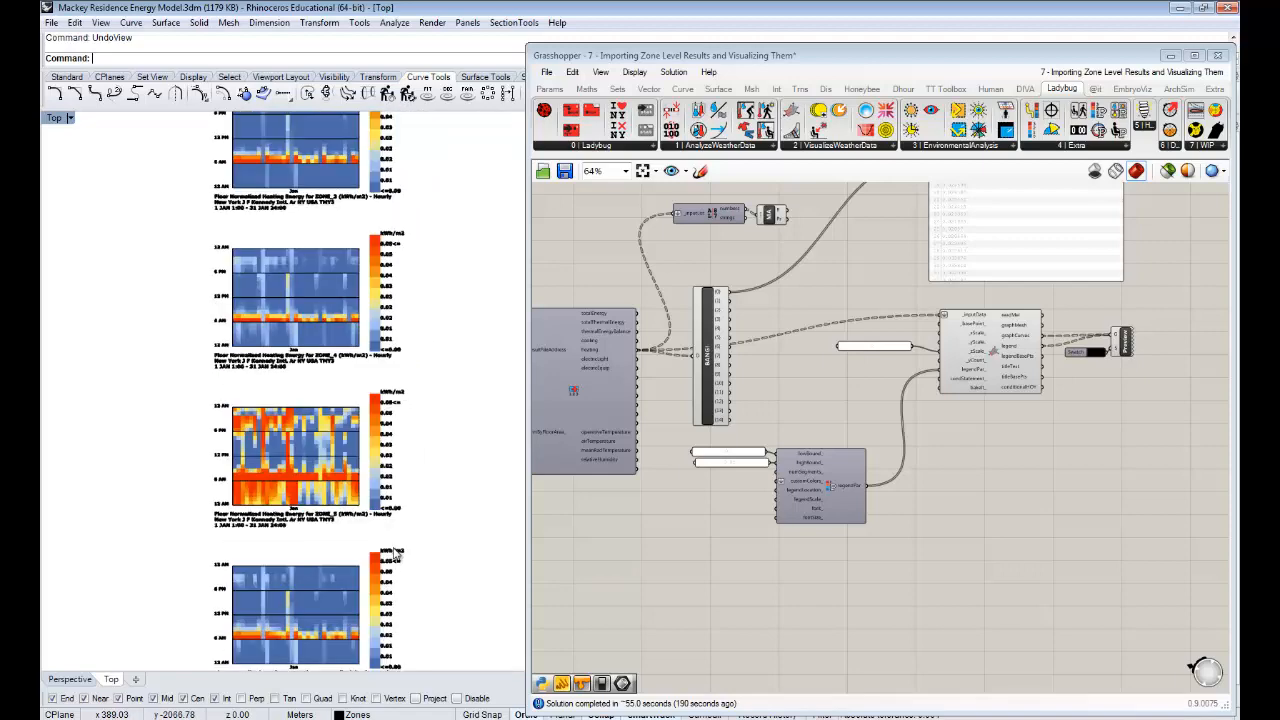
- Compare the heating patterns along the whole column of zone charts, from ZONE_0 to the last zone
scroll(396, 553, "down", 6)
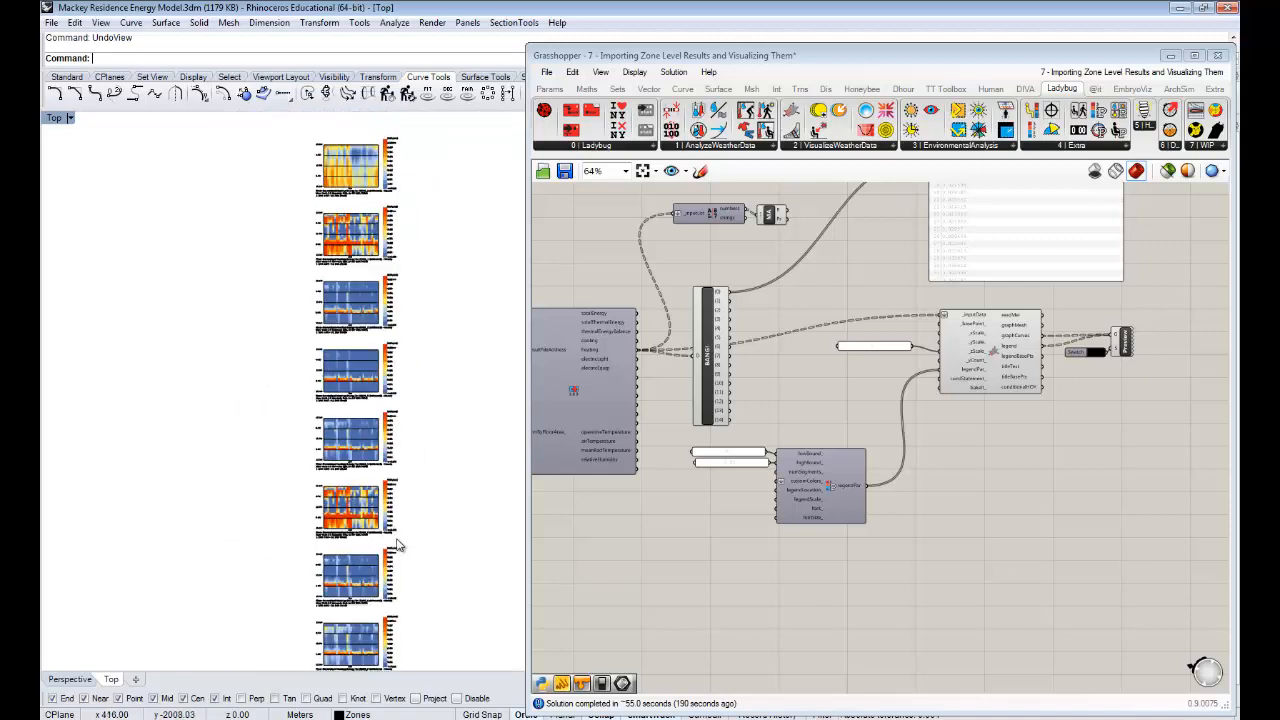
scroll(396, 545, "down", 1)
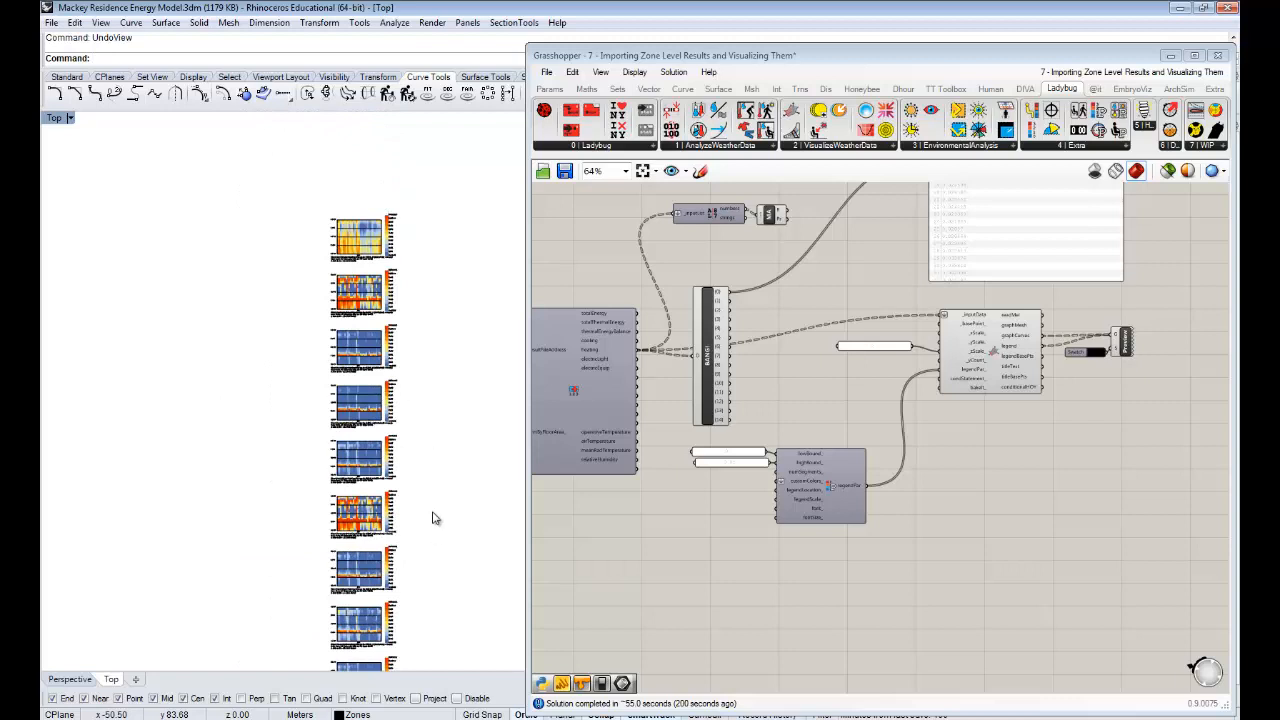
right_click_drag(433, 518, 423, 449)
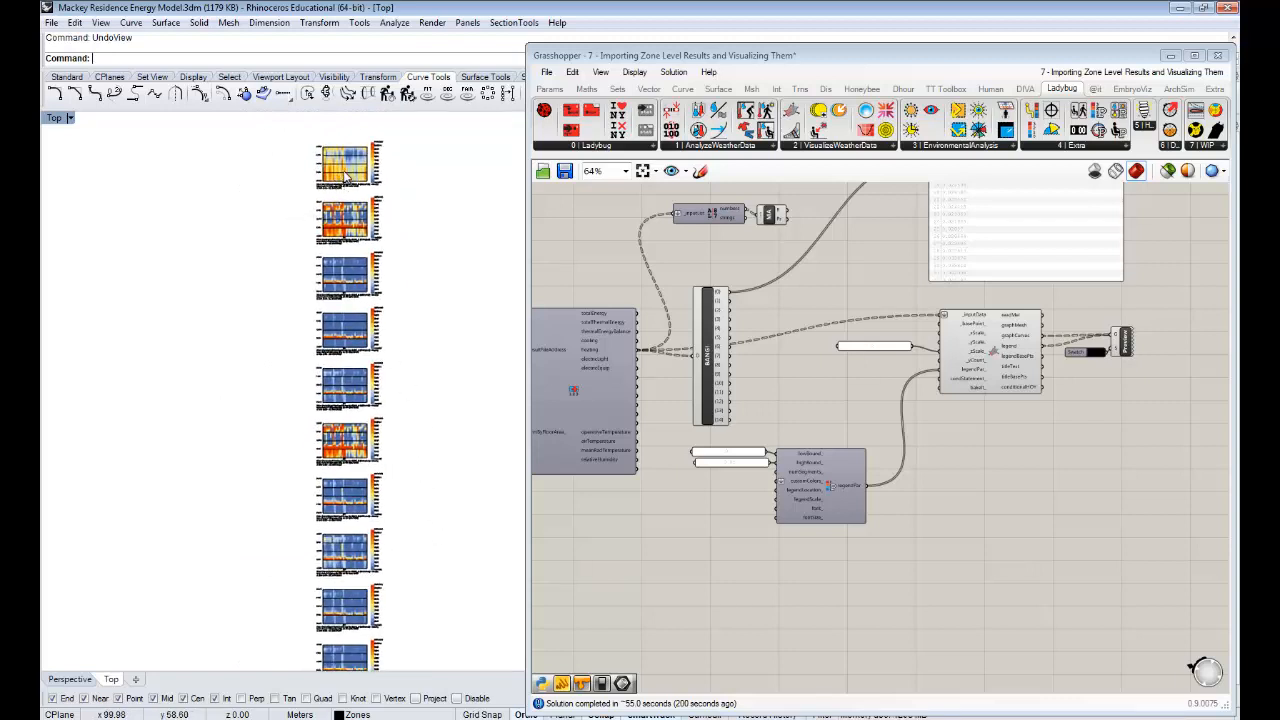
right_click_drag(397, 334, 417, 400)
right_click_drag(360, 369, 362, 391)
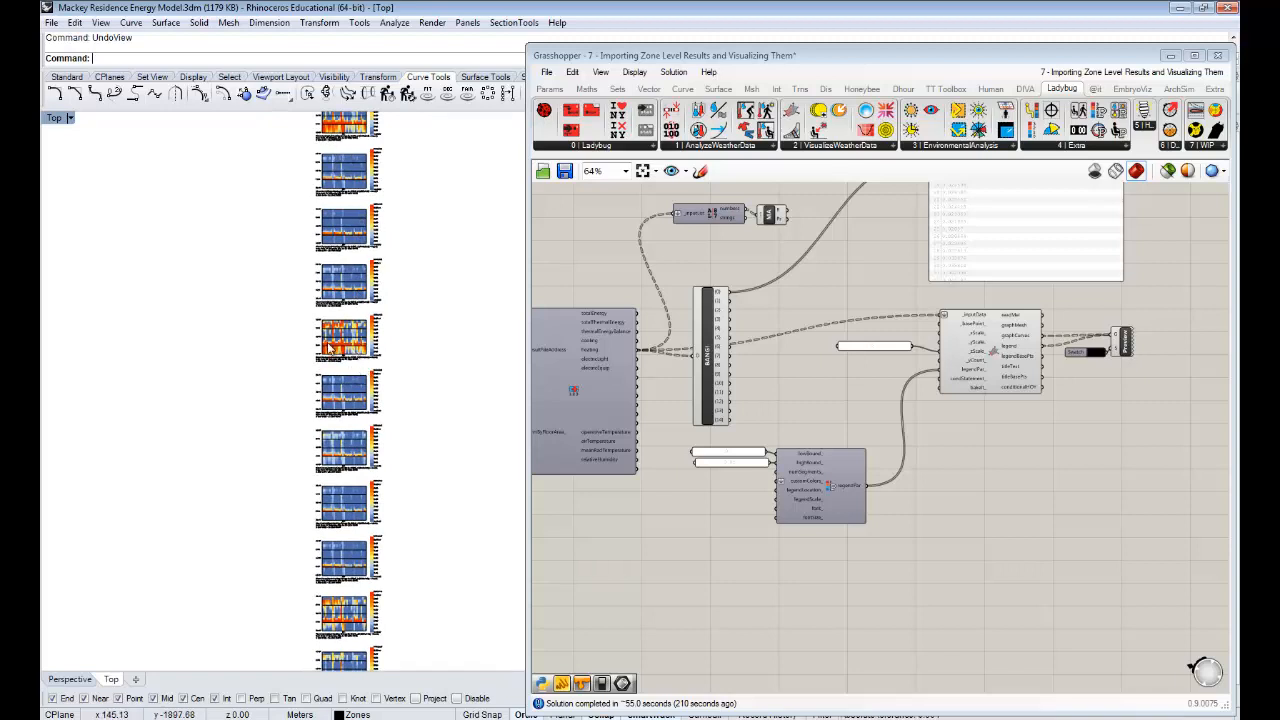
right_click_drag(356, 396, 352, 316)
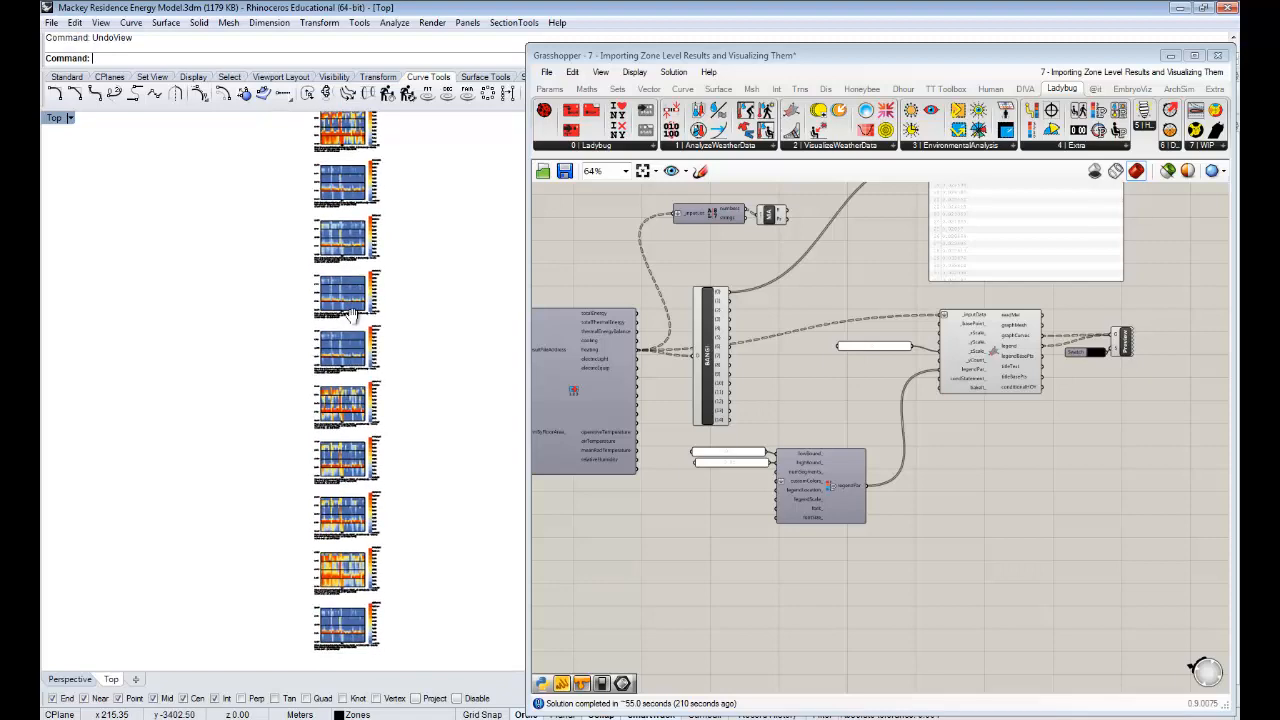
right_click_drag(345, 582, 344, 546)
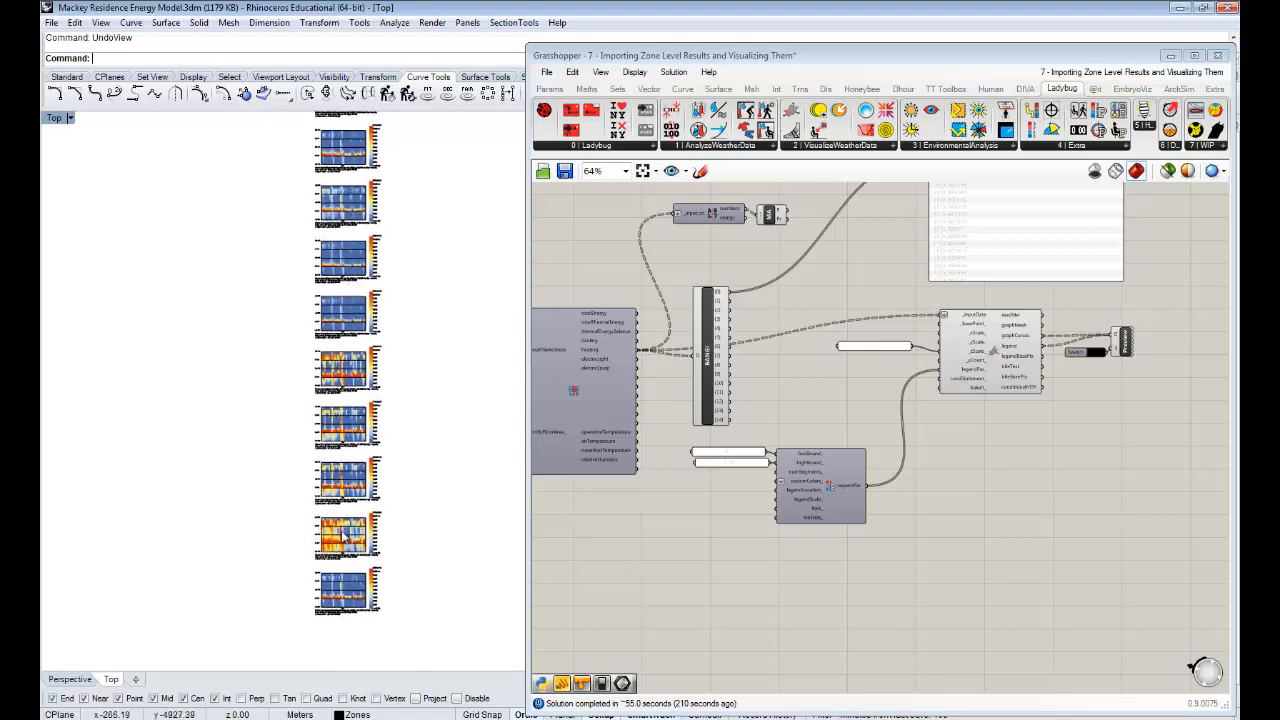
- Examine the heating charts of the last zones, such as ZONE_11 to ZONE_13, and compare them with ZONE_0
scroll(350, 572, "up", 3)
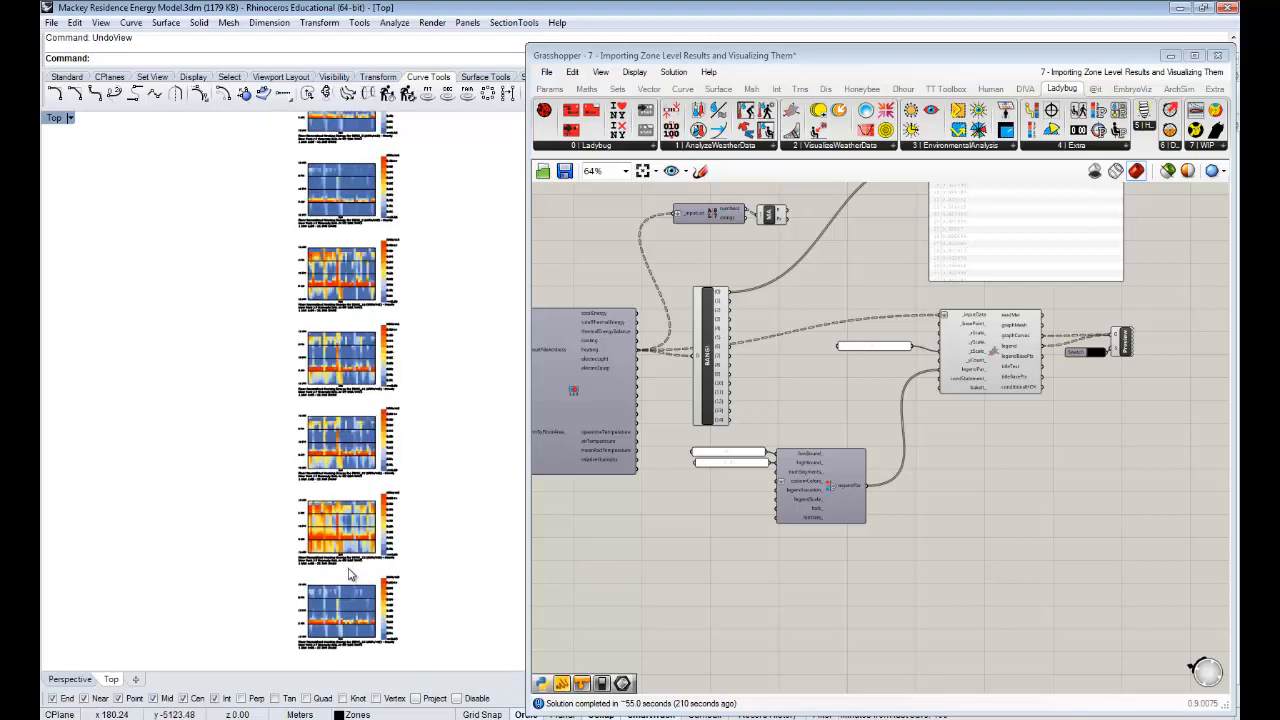
scroll(350, 573, "up", 3)
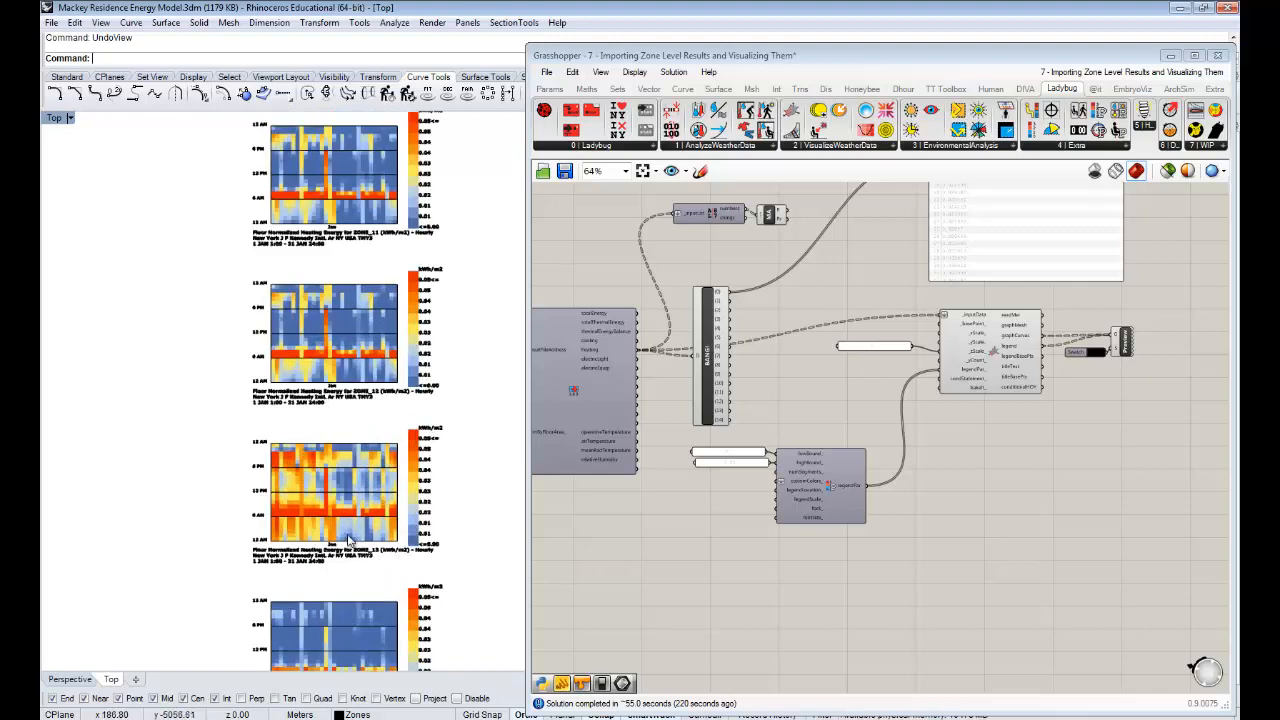
right_click_drag(378, 375, 365, 562)
scroll(376, 430, "down", 1)
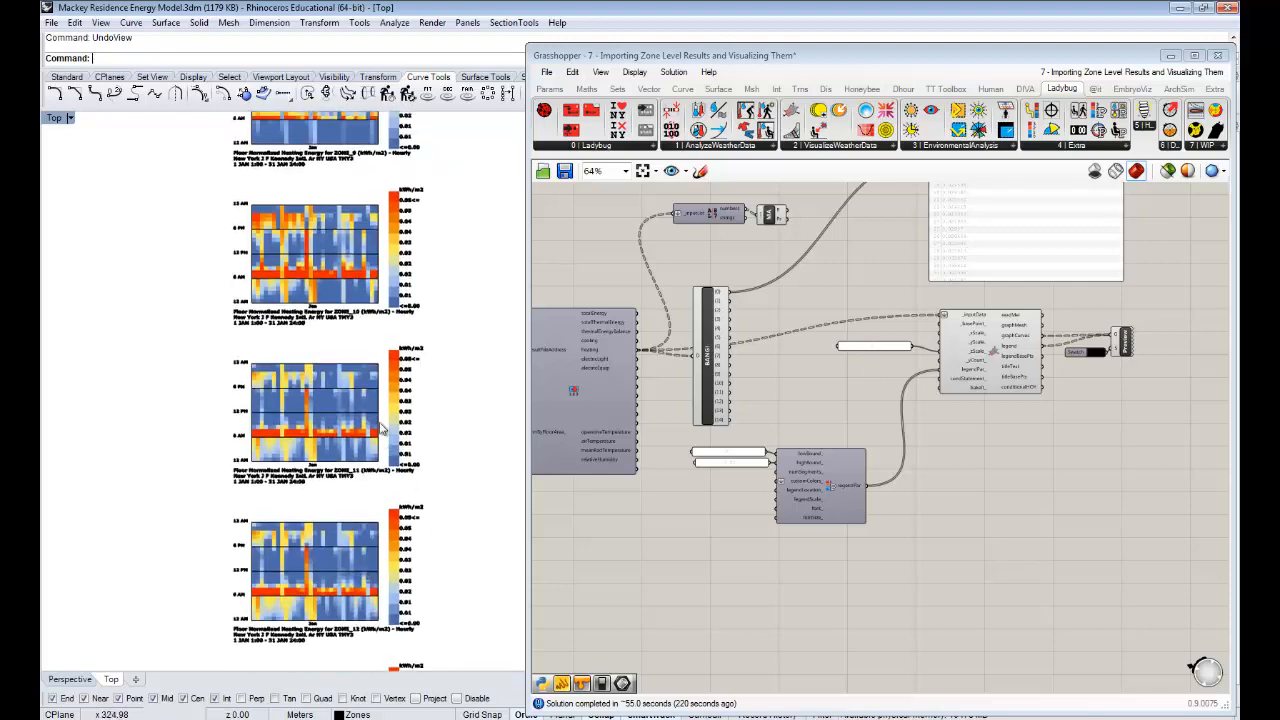
scroll(372, 430, "down", 2)
scroll(372, 430, "down", 3)
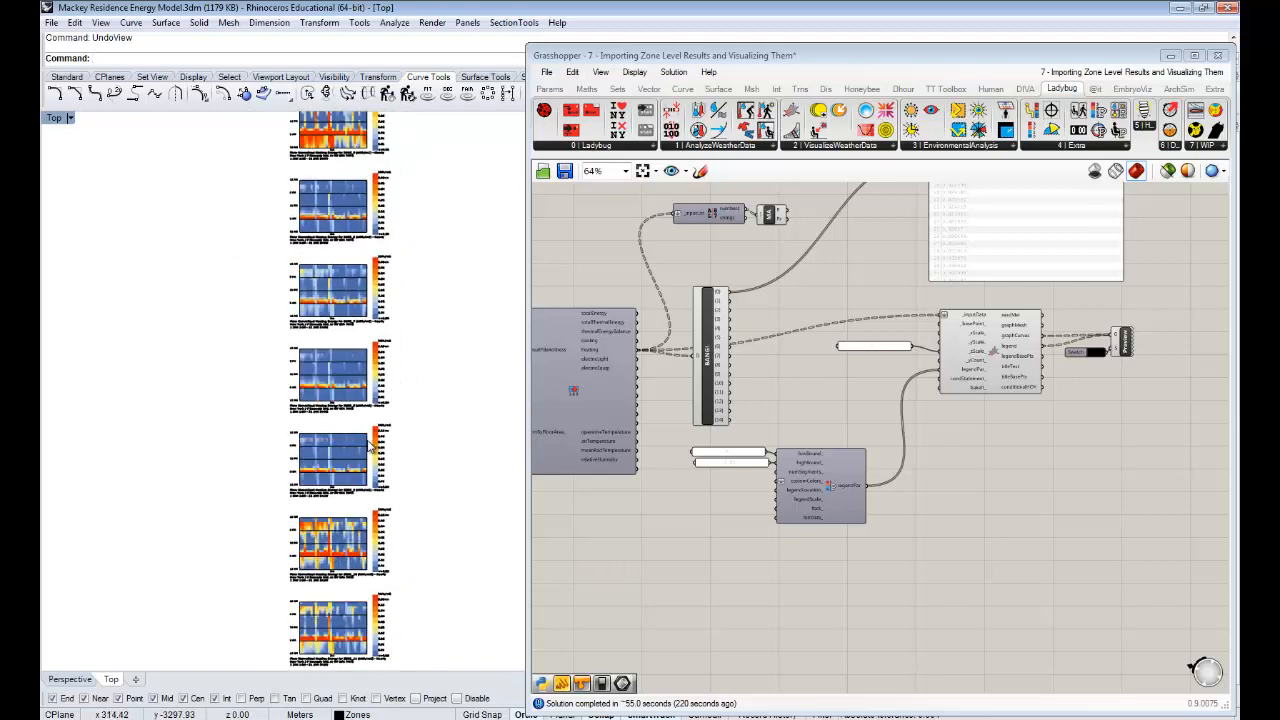
scroll(362, 298, "down", 2)
right_click_drag(361, 295, 360, 166)
scroll(355, 257, "up", 2)
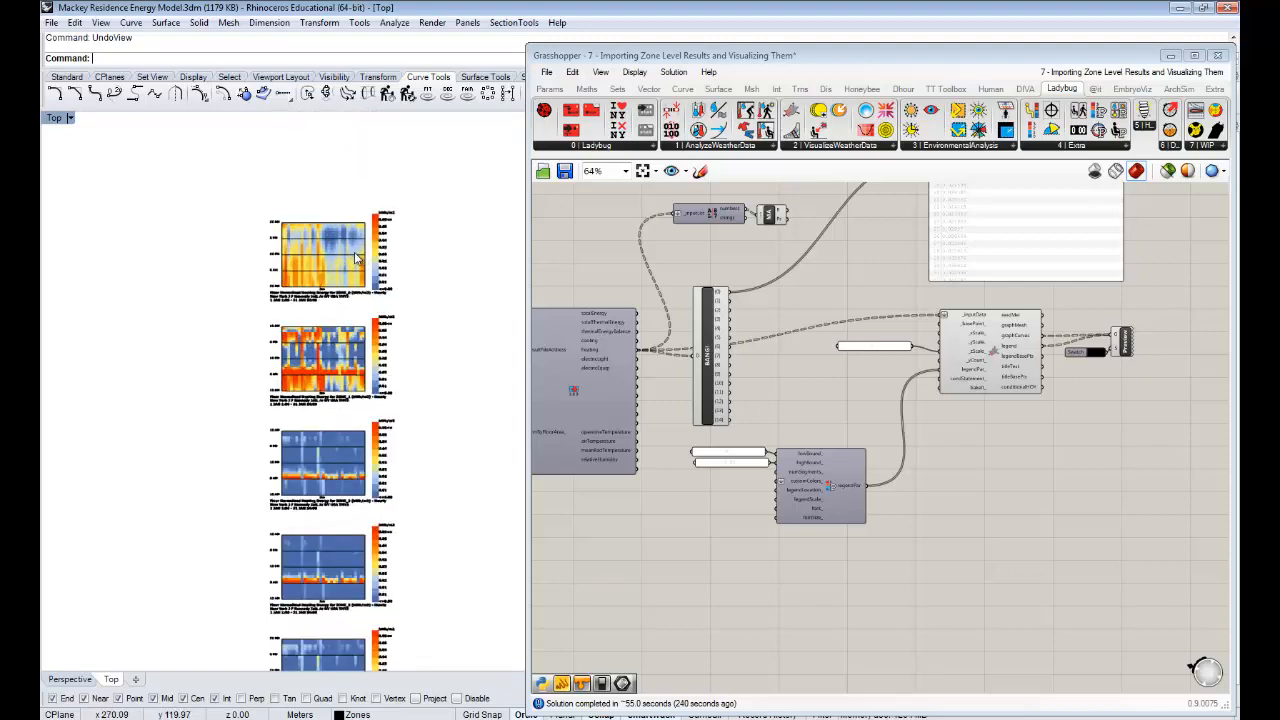
scroll(355, 257, "up", 3)
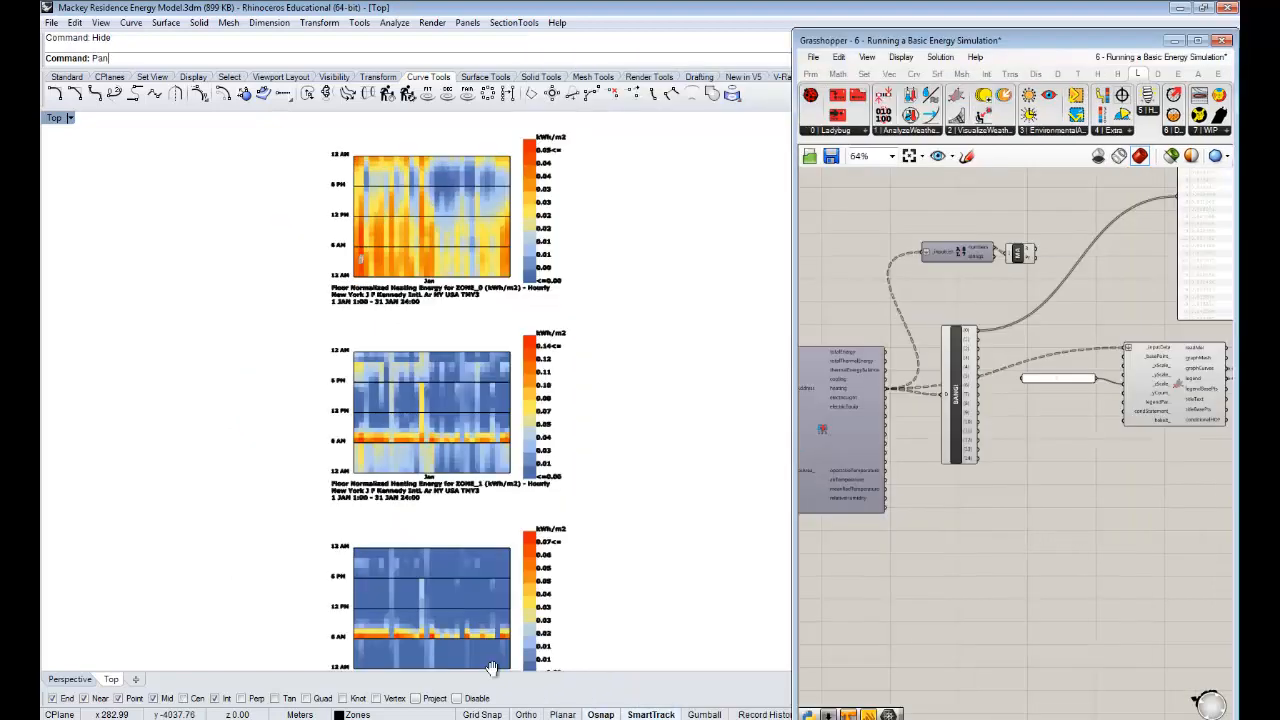
- Connect the Explode Tree's (0) output to the 3D Chart's _inputData again and inspect the ZONE_0 heating chart closely
left_click_drag(979, 331, 1137, 352)
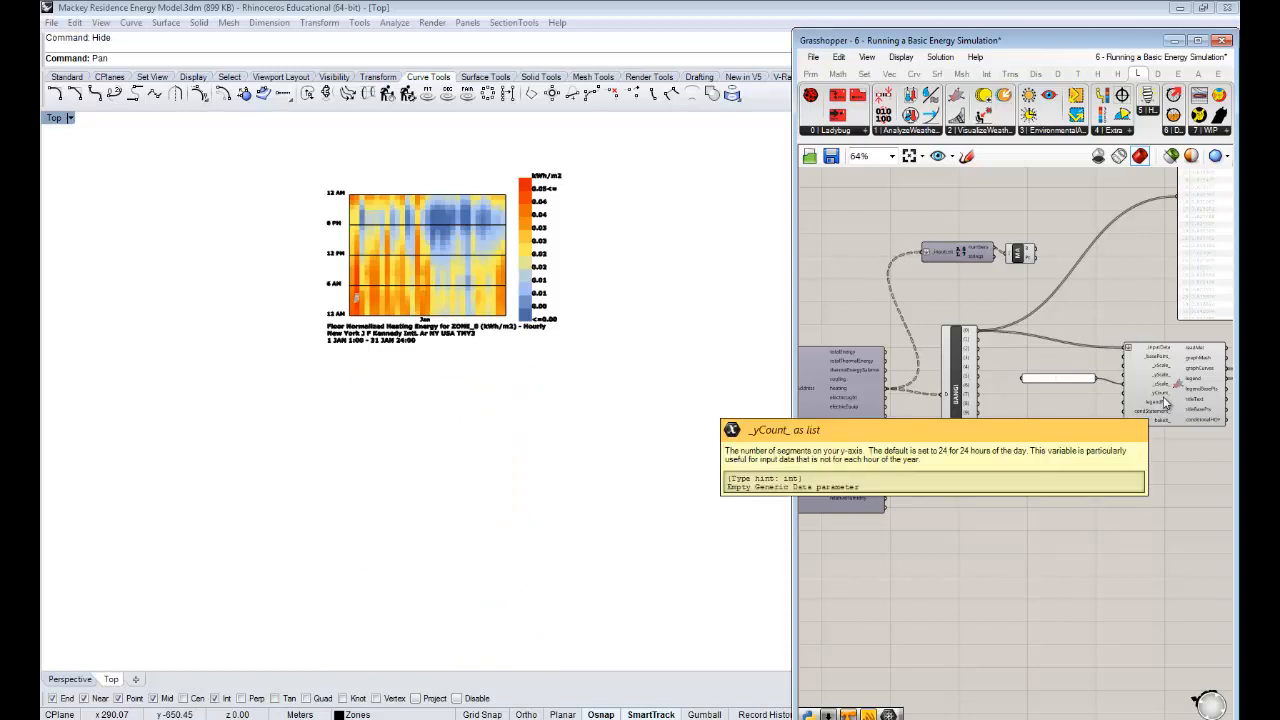
right_click_drag(390, 296, 473, 335)
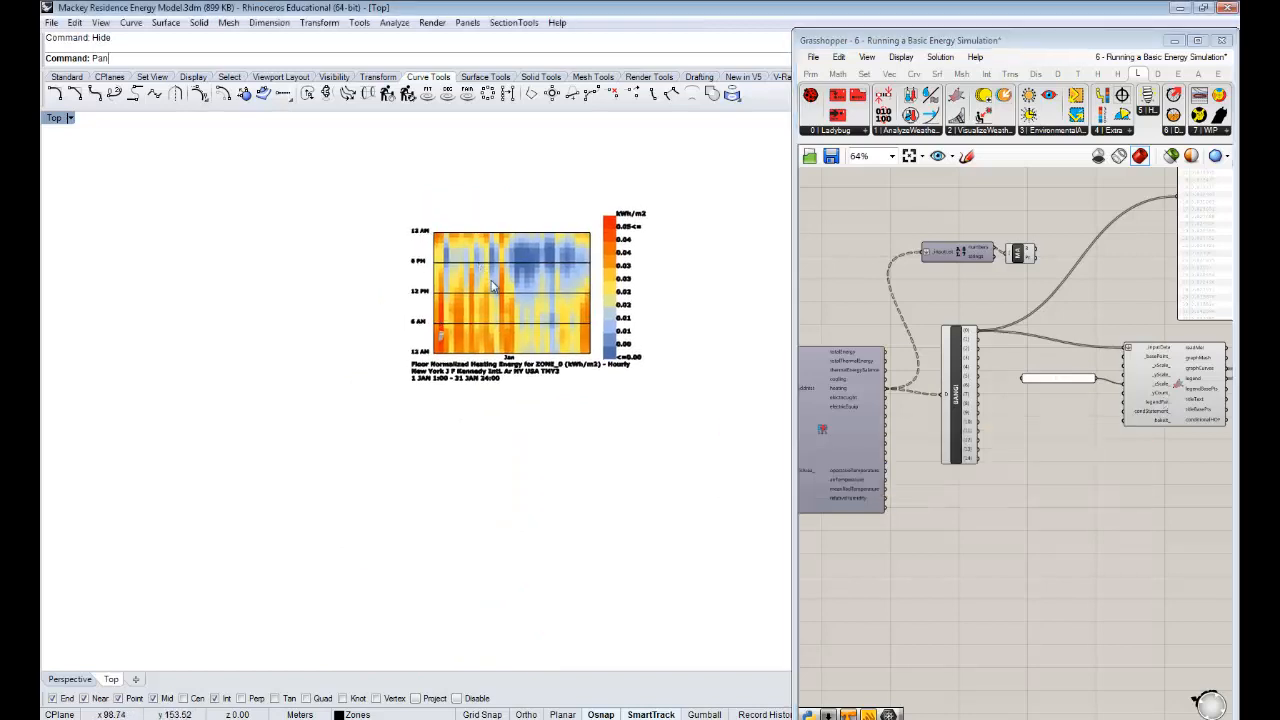
scroll(486, 276, "up", 8)
right_click_drag(557, 310, 550, 307)
right_click_drag(550, 307, 440, 285)
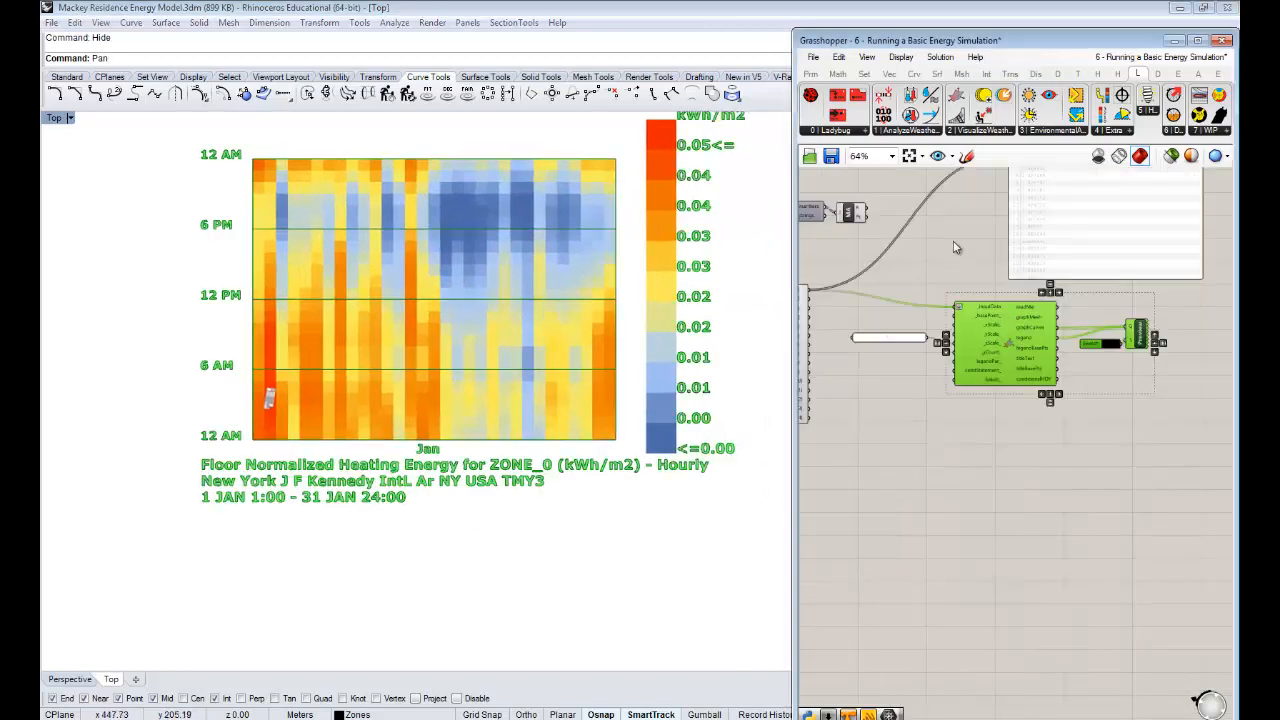
- Turn off the preview of the 3D Chart and its Custom Preview components
right_click(953, 242)
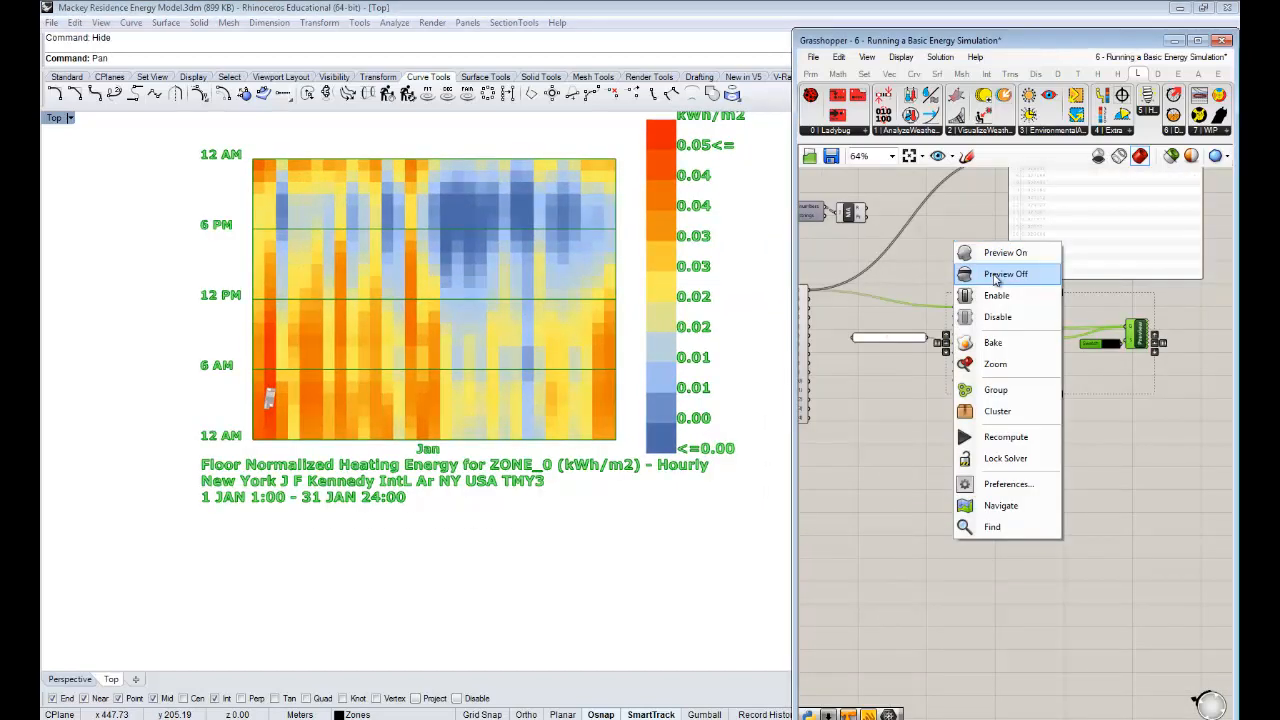
left_click(996, 276)
left_click(918, 253)
- Switch from the Top viewport to a maximized Perspective viewport showing the whole house
double_click(48, 118)
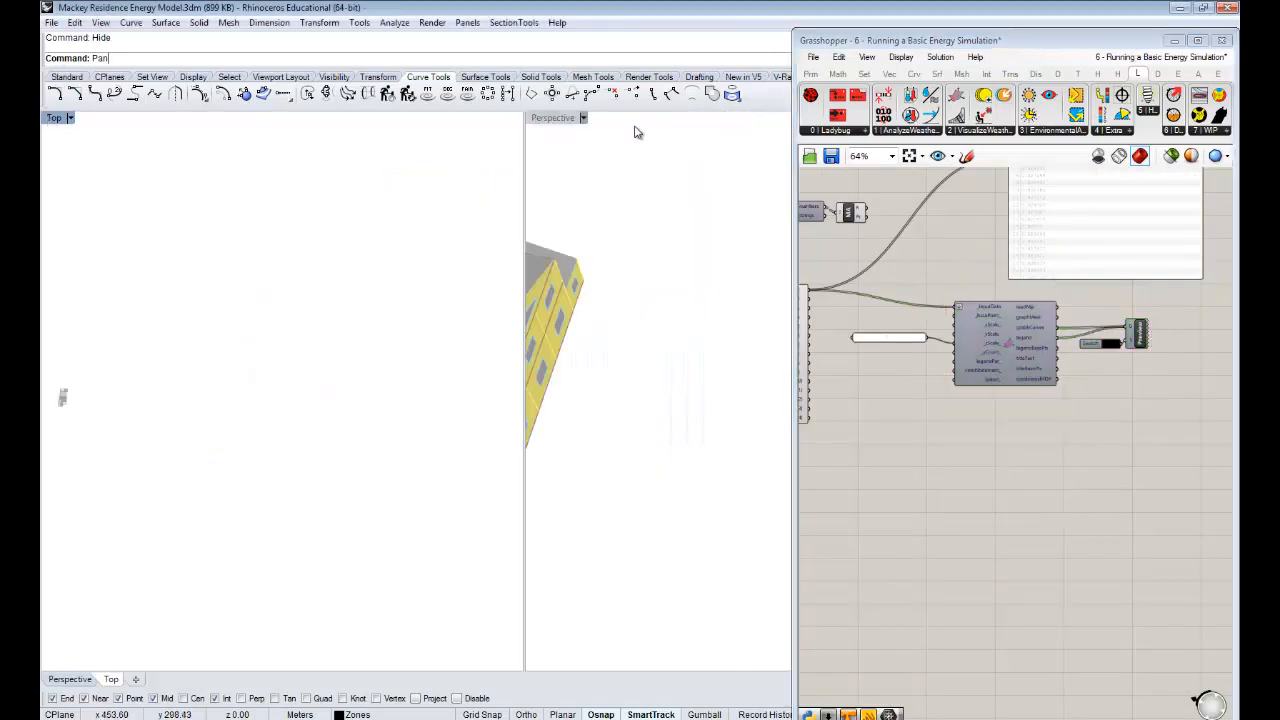
double_click(563, 119)
right_click_drag(543, 323, 491, 304)
- Examine the outputs of the results component, from totalEnergy to relativeHumidity, and the Explode Tree's zone branches
right_click_drag(1060, 377, 1236, 368)
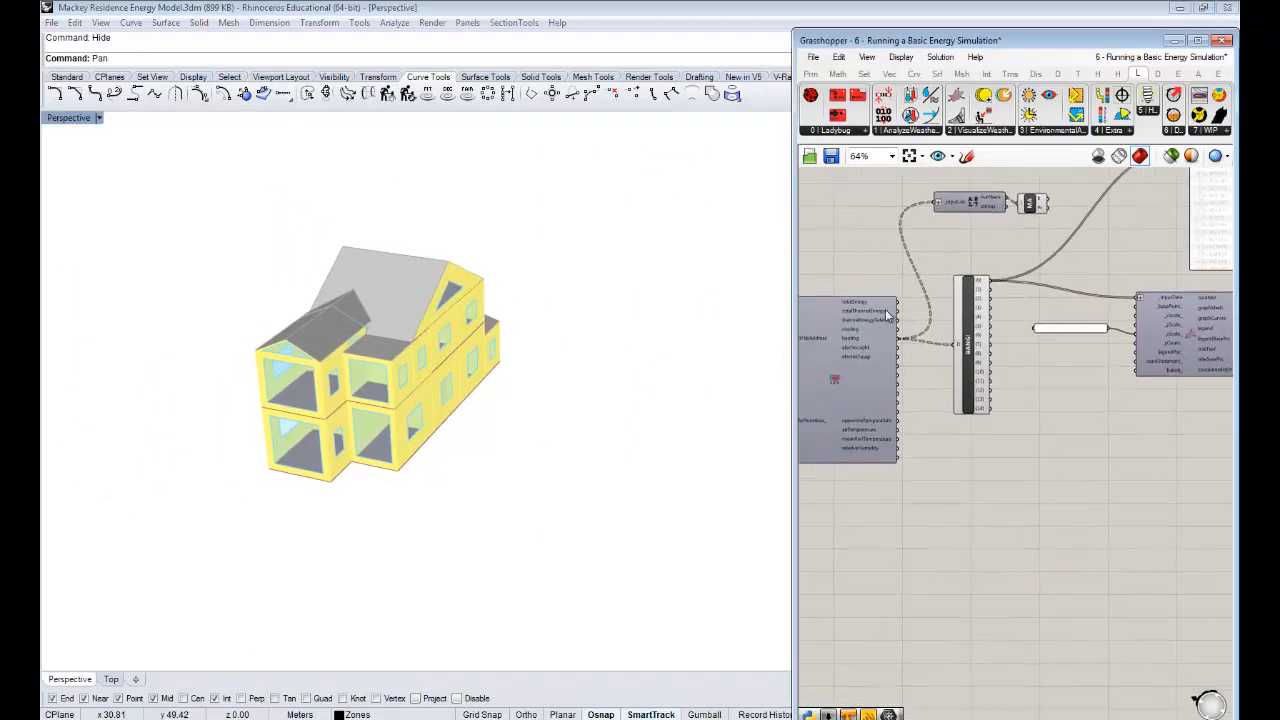
right_click_drag(957, 404, 1021, 374)
scroll(1001, 320, "up", 4)
mouse_move(965, 341)
right_mouse_down()
mouse_move(1011, 317)
mouse_move(945, 343)
right_mouse_up()
scroll(1011, 317, "down", 1)
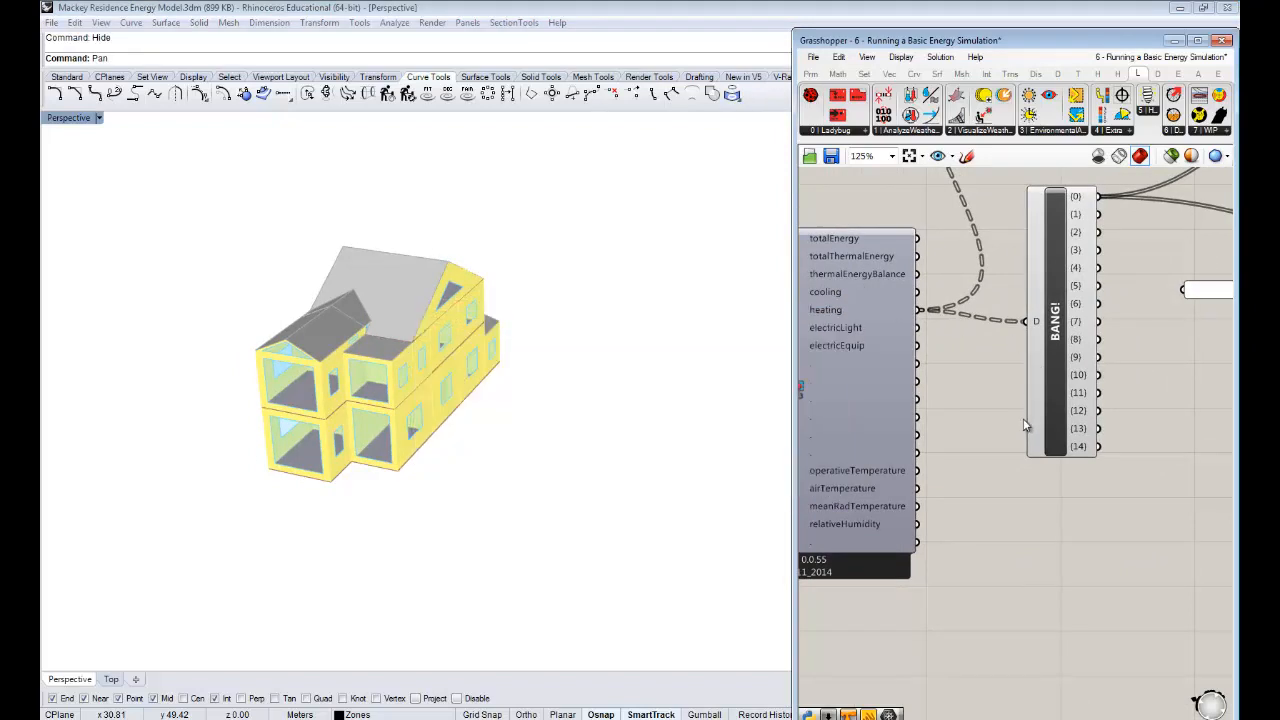
right_click_drag(963, 422, 1035, 342)
right_click_drag(1057, 274, 1043, 284)
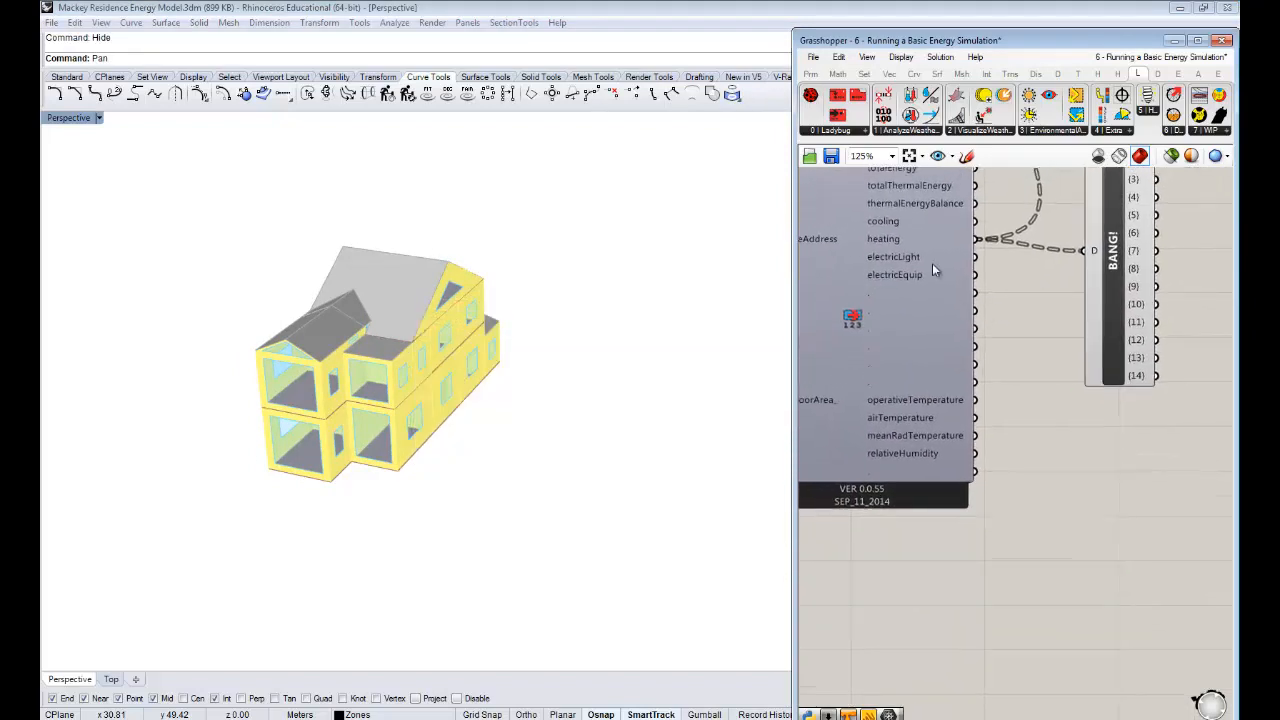
scroll(1099, 318, "down", 2)
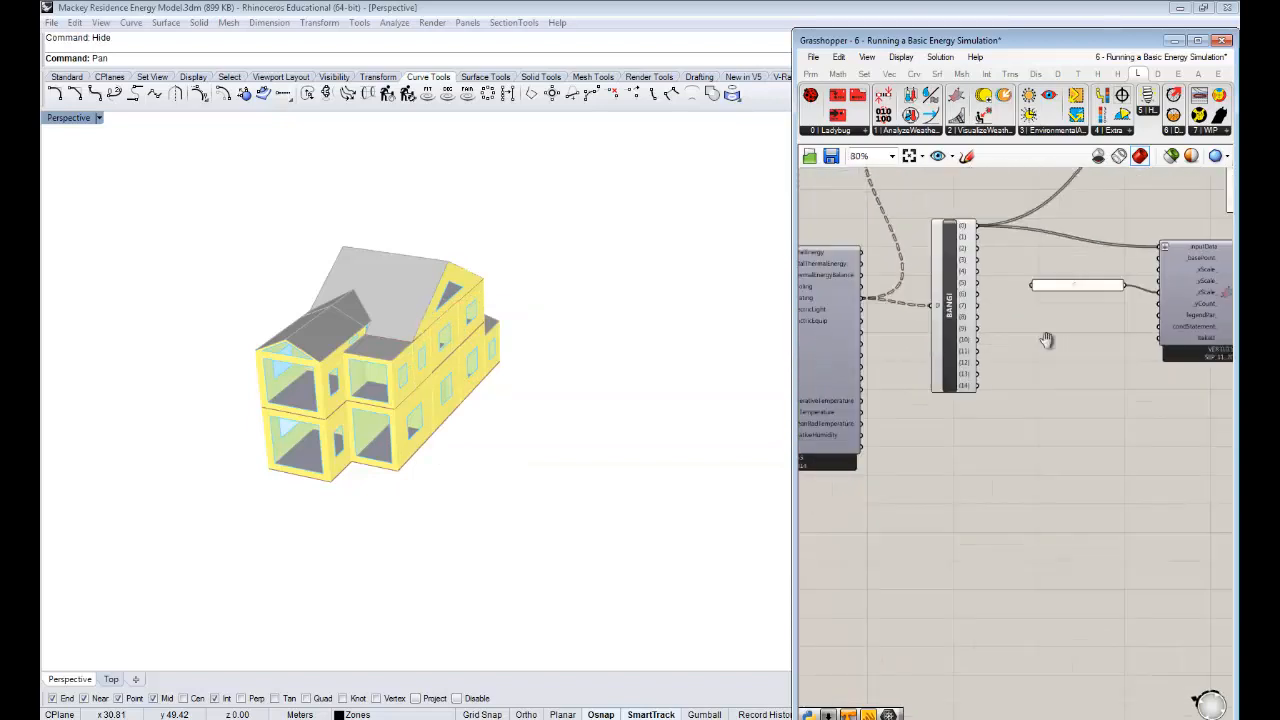
right_click_drag(1128, 282, 1181, 267)
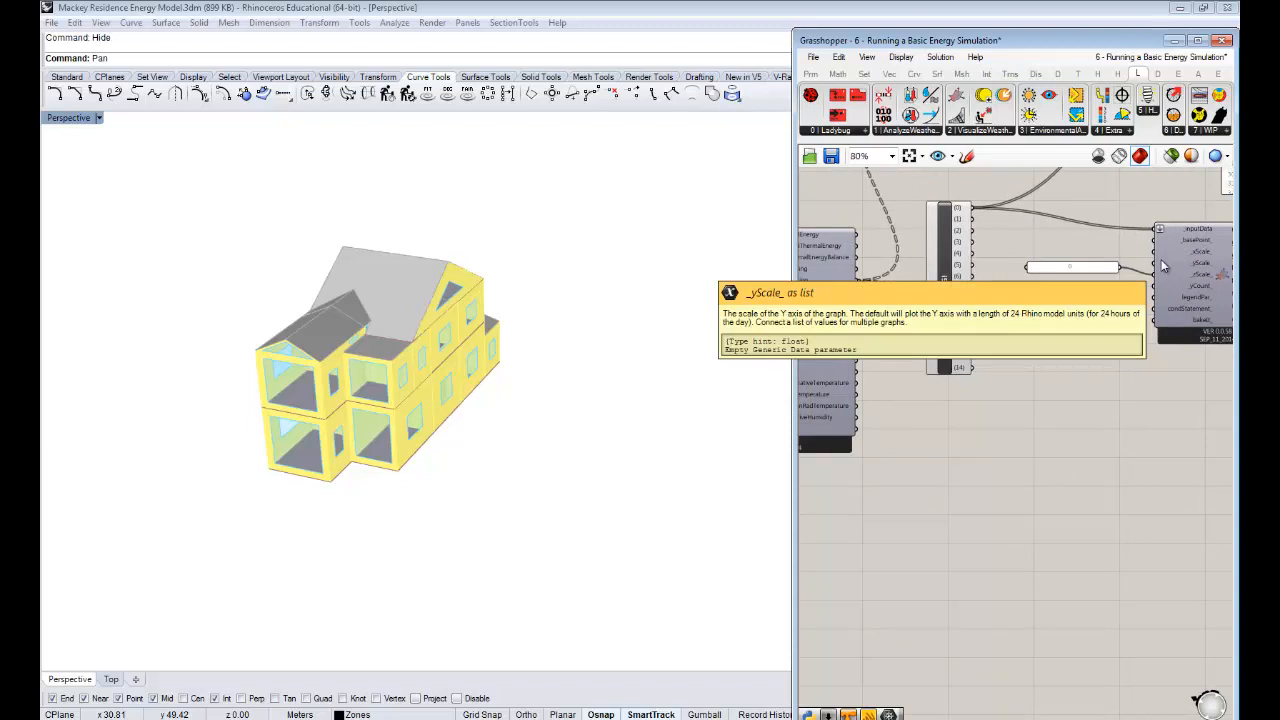
right_click_drag(1082, 402, 1073, 369)
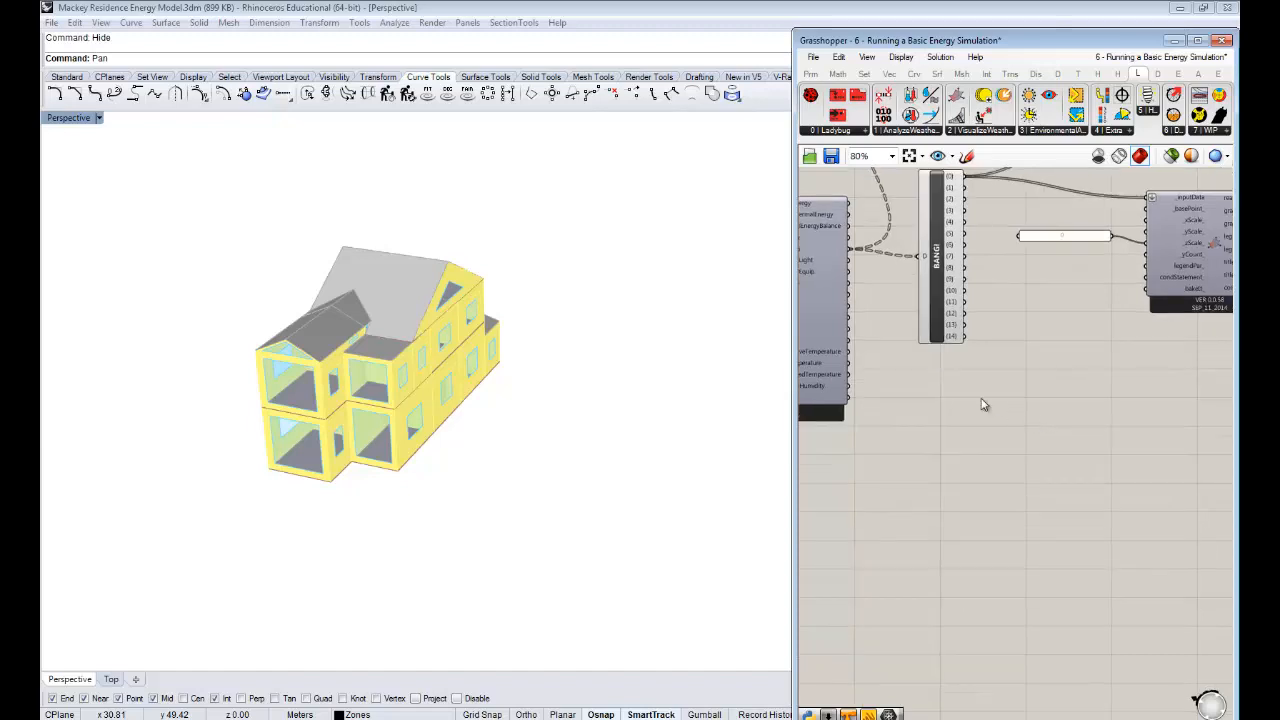
right_click_drag(976, 393, 1037, 417)
right_click_drag(1008, 369, 1070, 386)
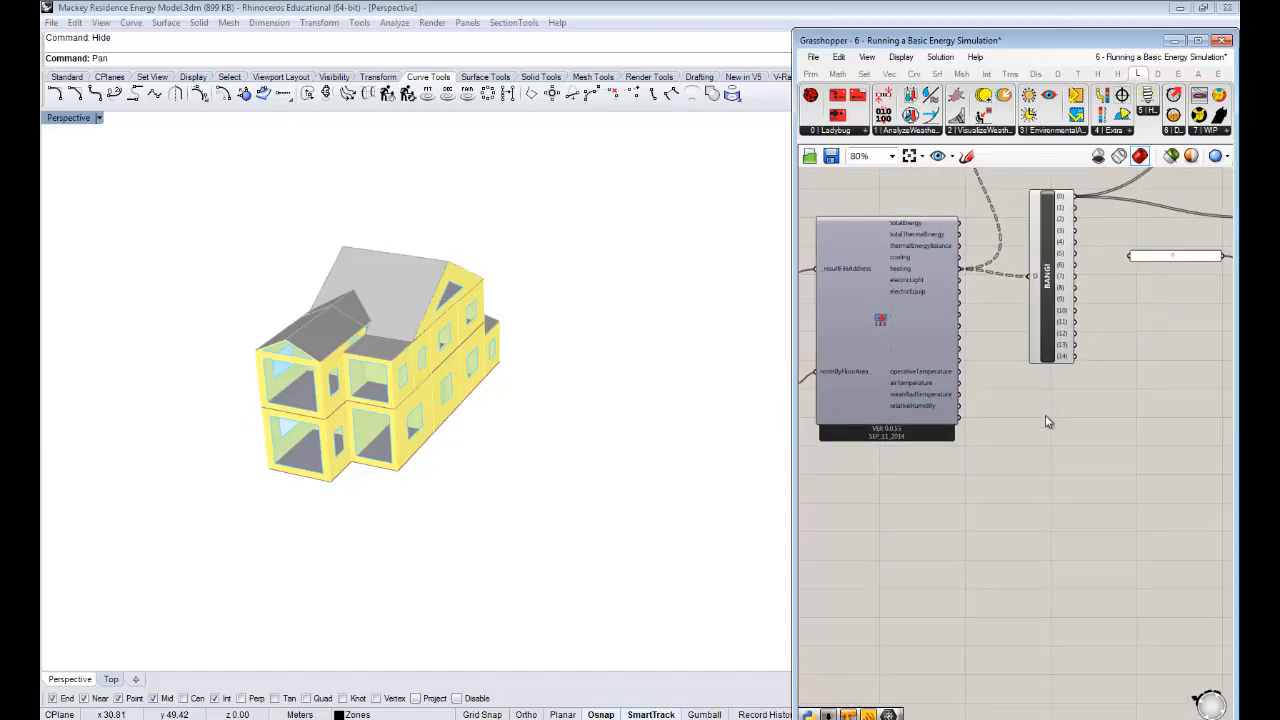
scroll(1043, 420, "down", 3)
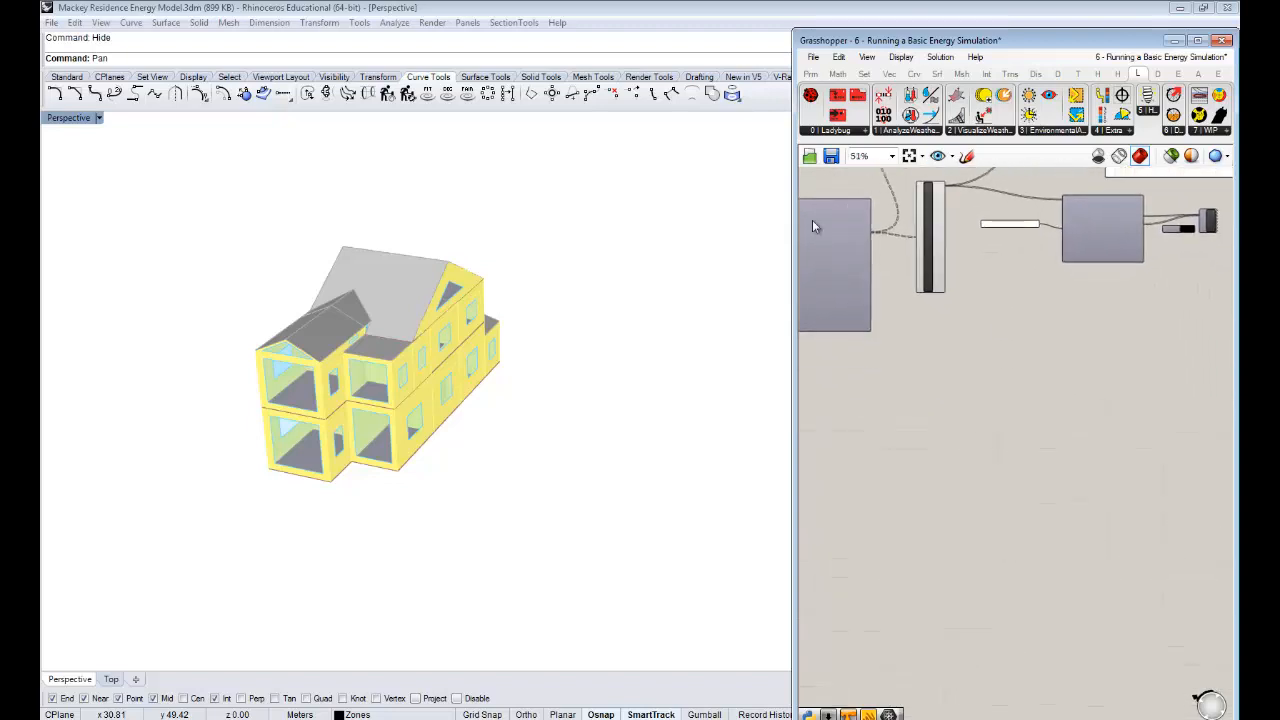
- Widen the Grasshopper window twice to show more canvas, and shift the house into the remaining Rhino viewport area
left_click_drag(795, 212, 530, 206)
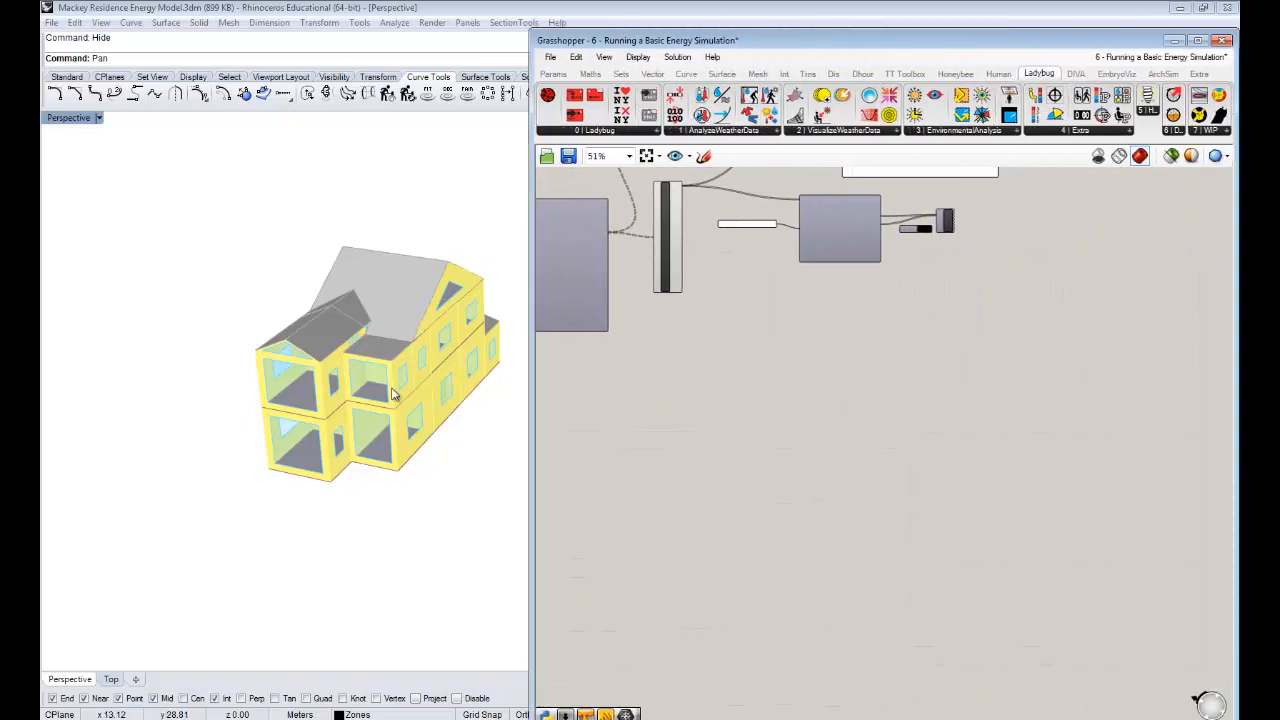
right_click_drag(377, 318, 270, 358, "shift")
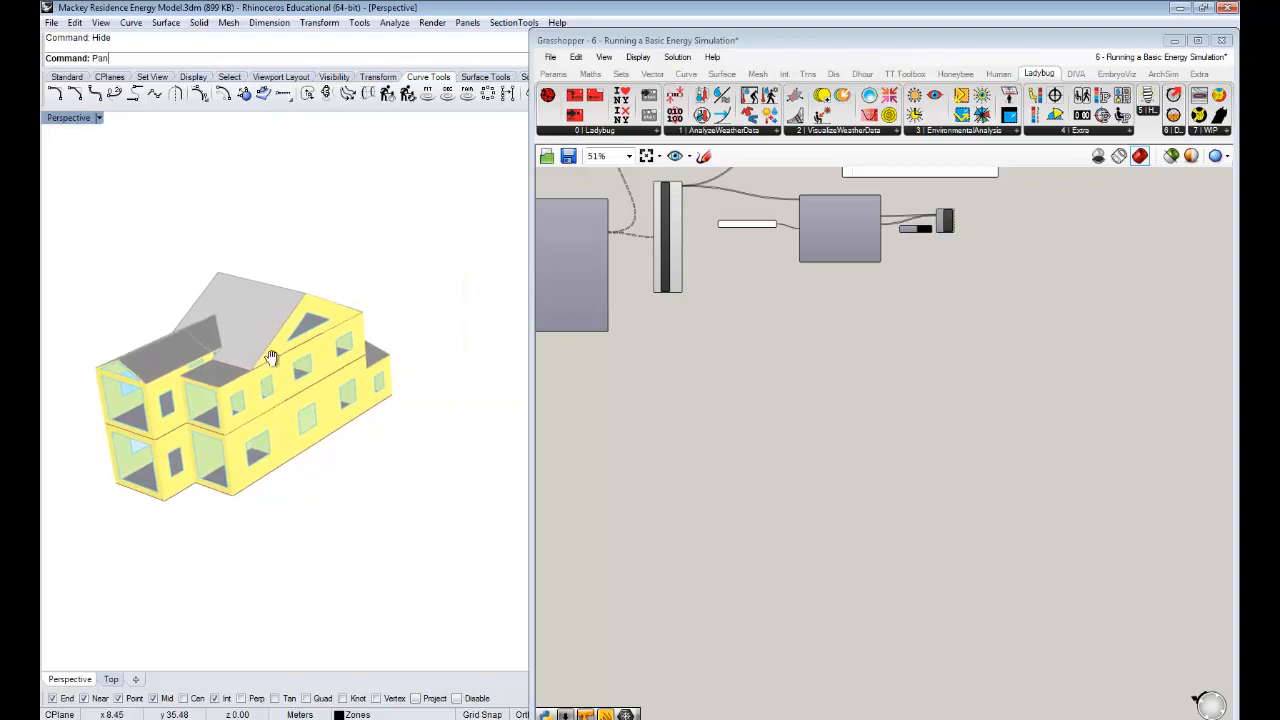
right_click_drag(1063, 369, 1122, 408)
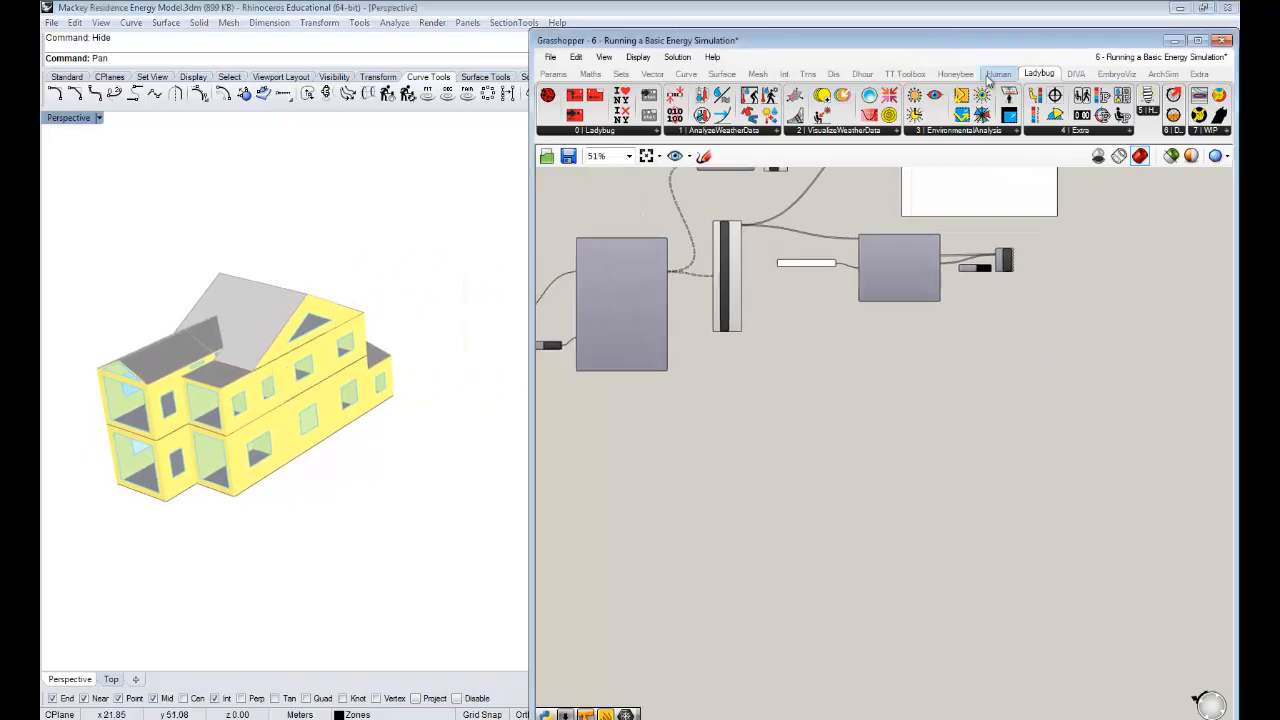
left_click(955, 74)
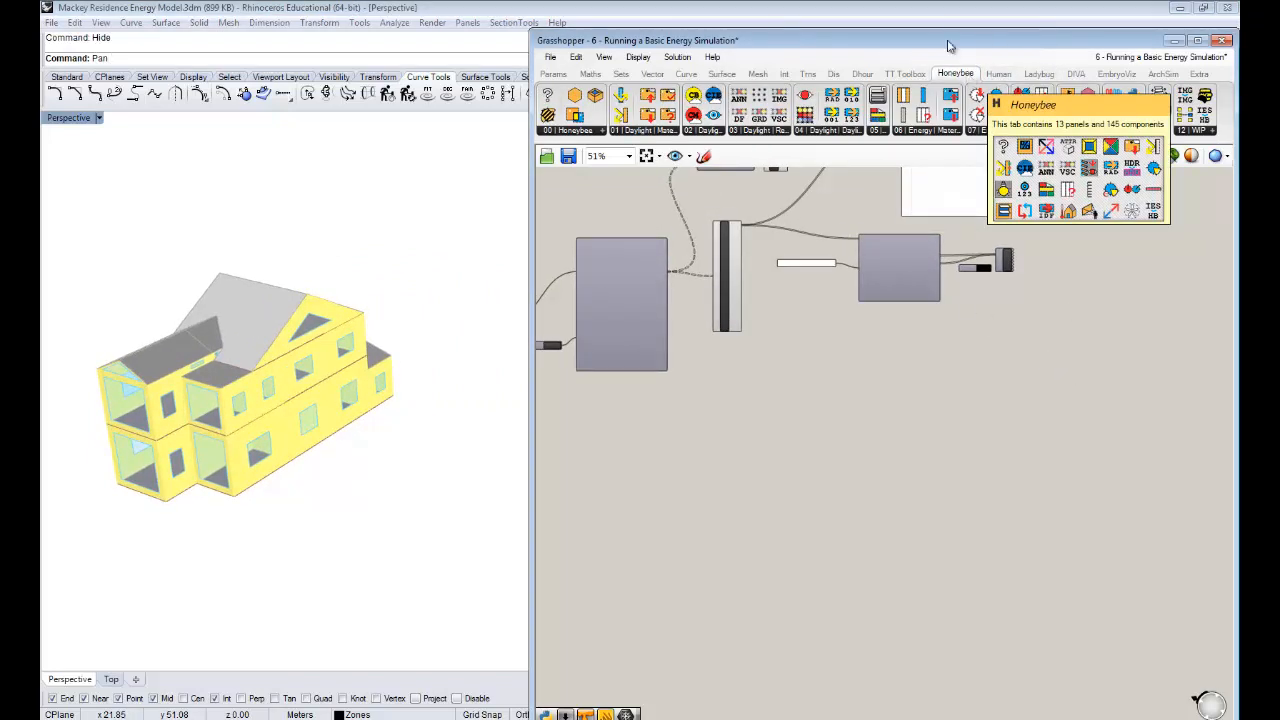
left_click_drag(531, 201, 380, 205)
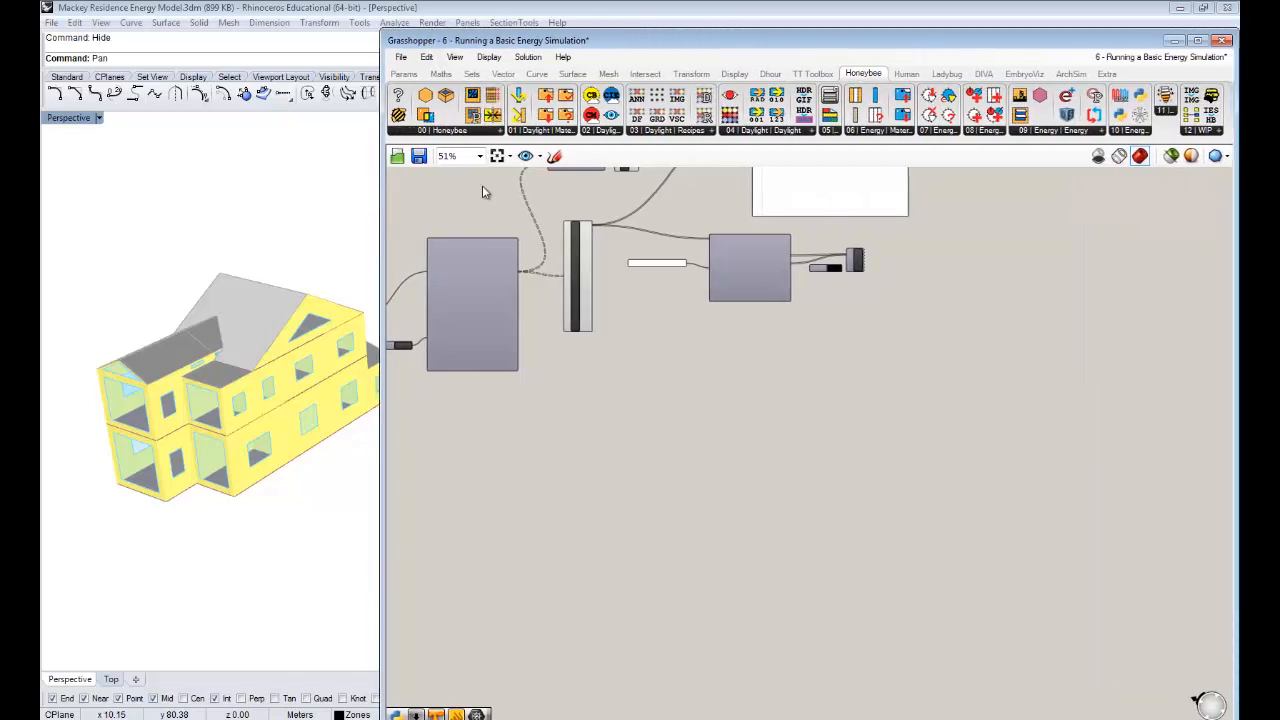
- Place a Honeybee_Color Zones by EP Result component on the empty canvas below the 3D Chart
left_click(1038, 136)
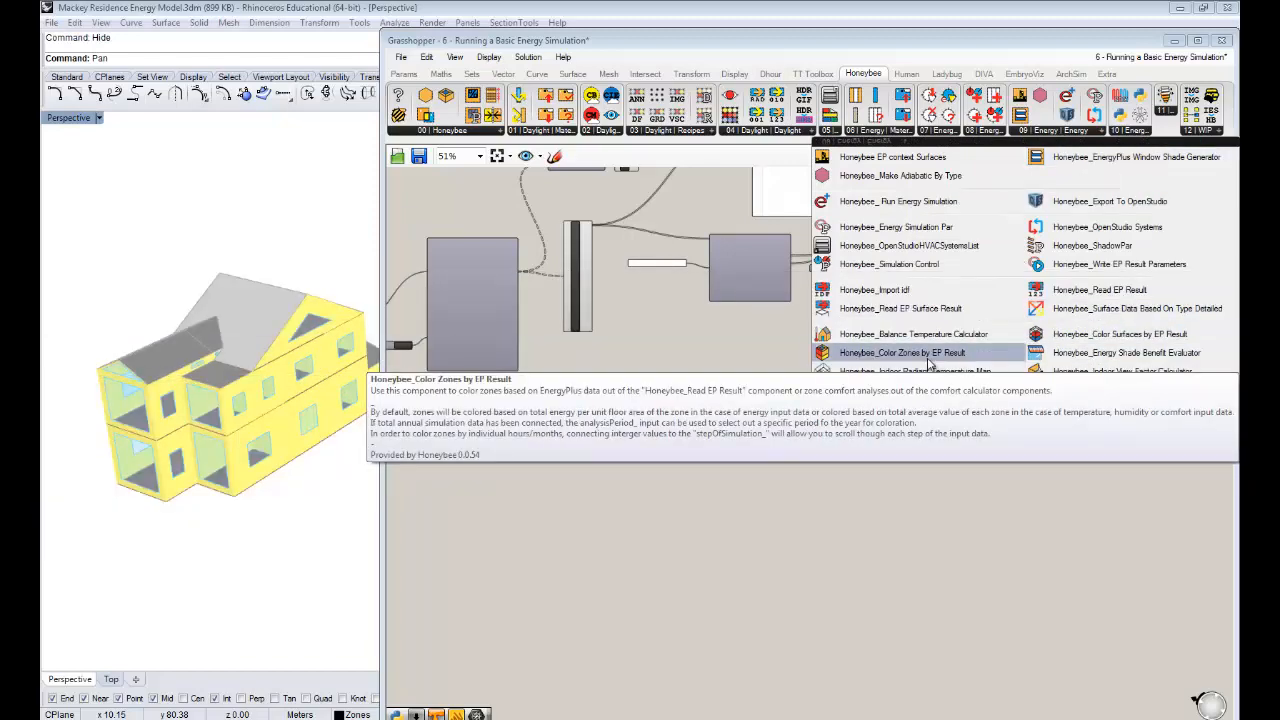
left_click(930, 365)
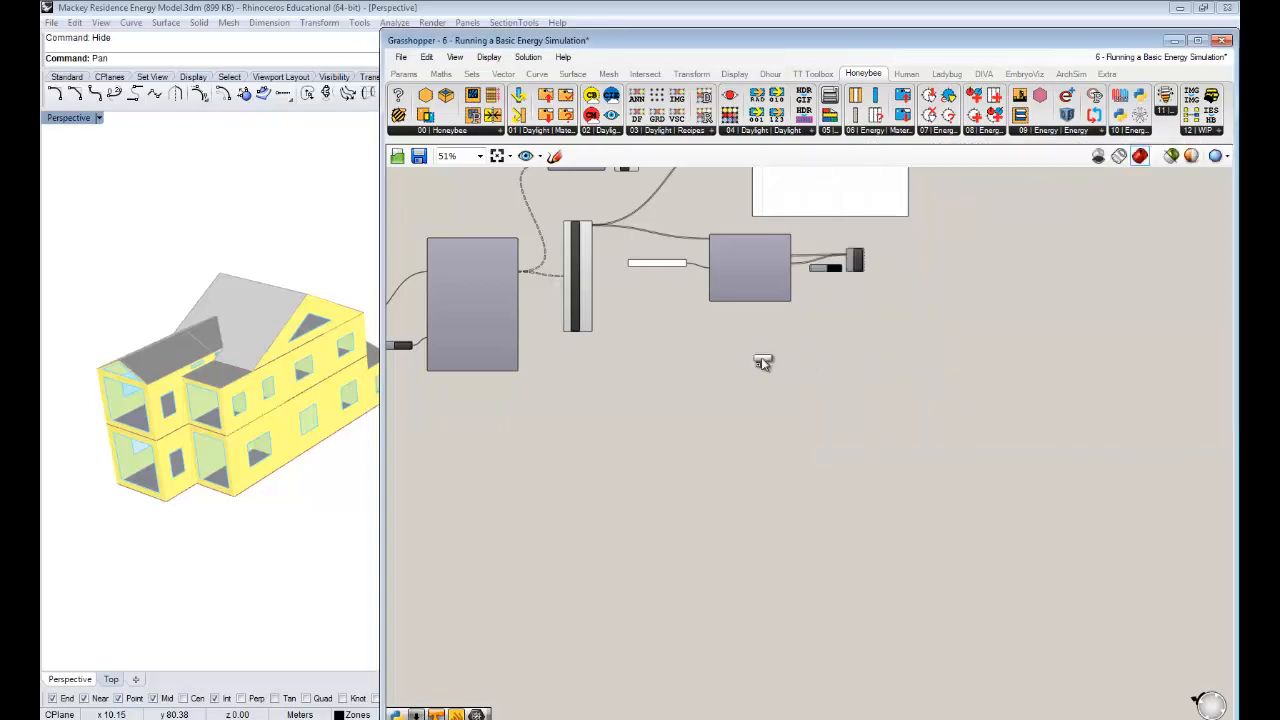
left_click(697, 409)
right_click_drag(852, 416, 885, 440)
scroll(877, 416, "up", 5)
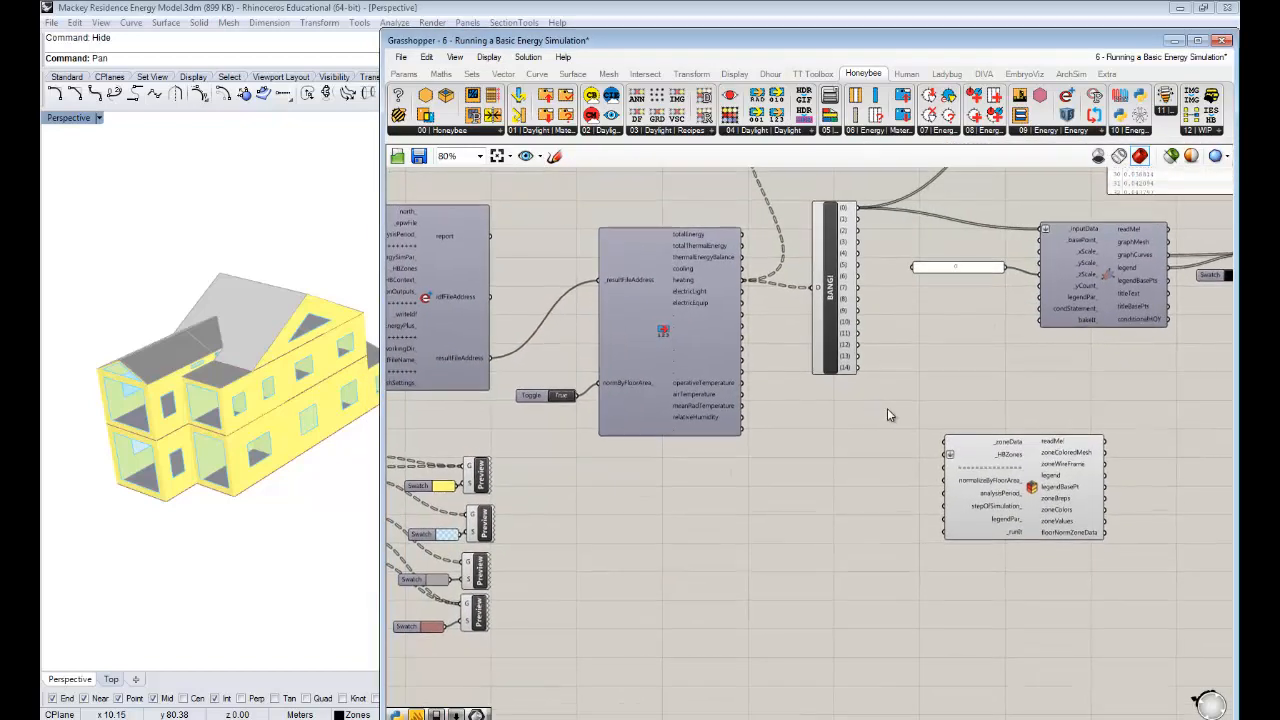
- Connect the glazing component's Honeybee zones output to the Color Zones component's _HBZones input and move the component slightly lower
right_click_drag(590, 403, 755, 360)
scroll(718, 362, "down", 1)
right_click_drag(466, 314, 559, 300)
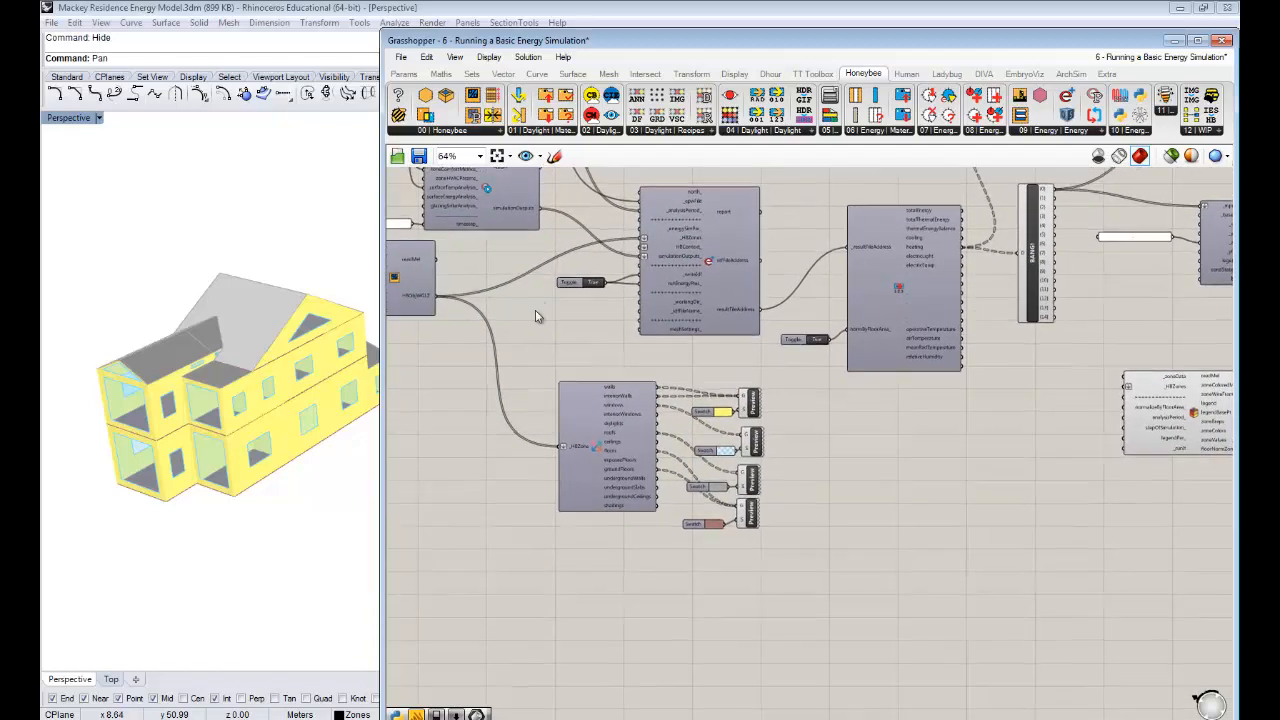
left_click_drag(436, 297, 1126, 386)
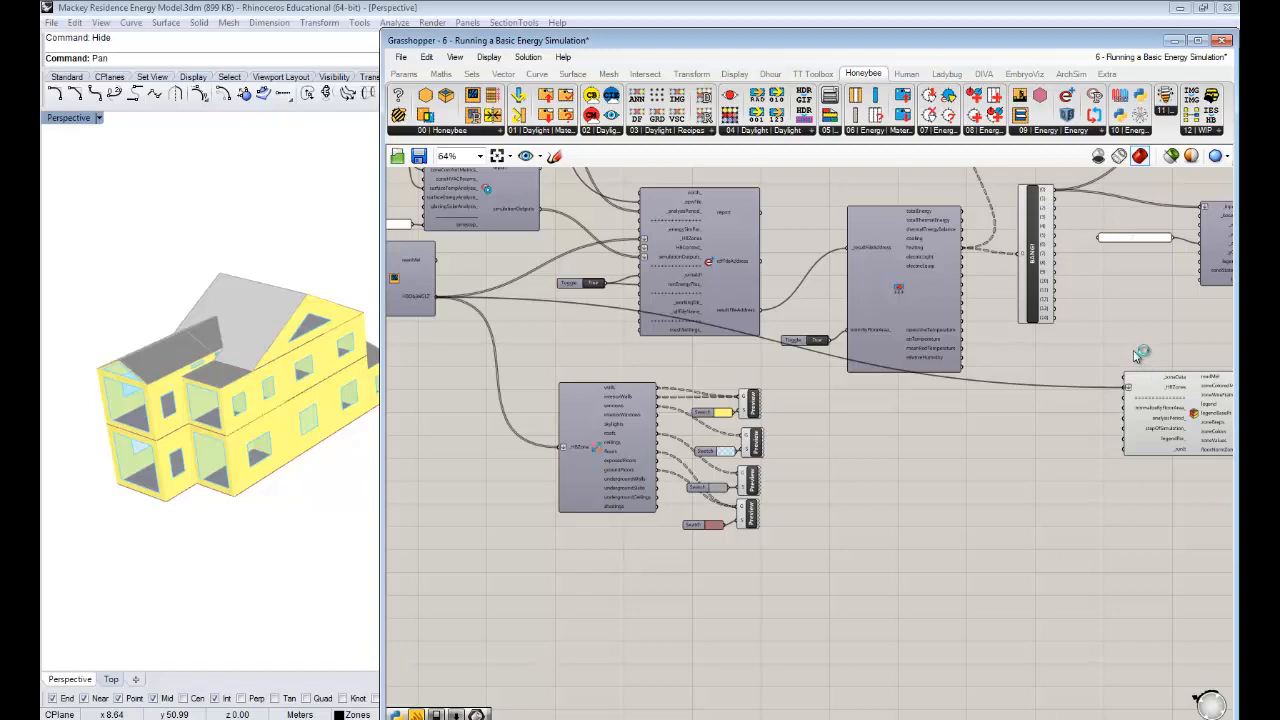
right_click_drag(1134, 351, 1132, 348)
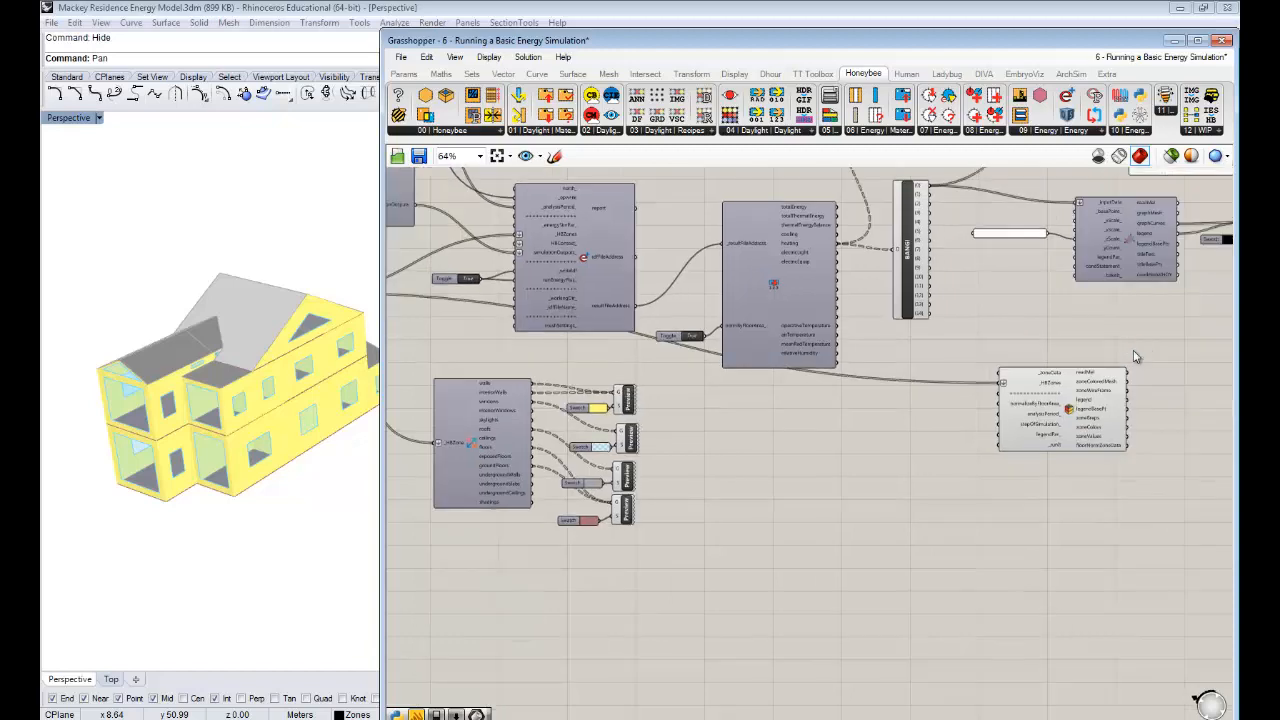
right_click_drag(1015, 383, 866, 400)
scroll(752, 400, "up", 1)
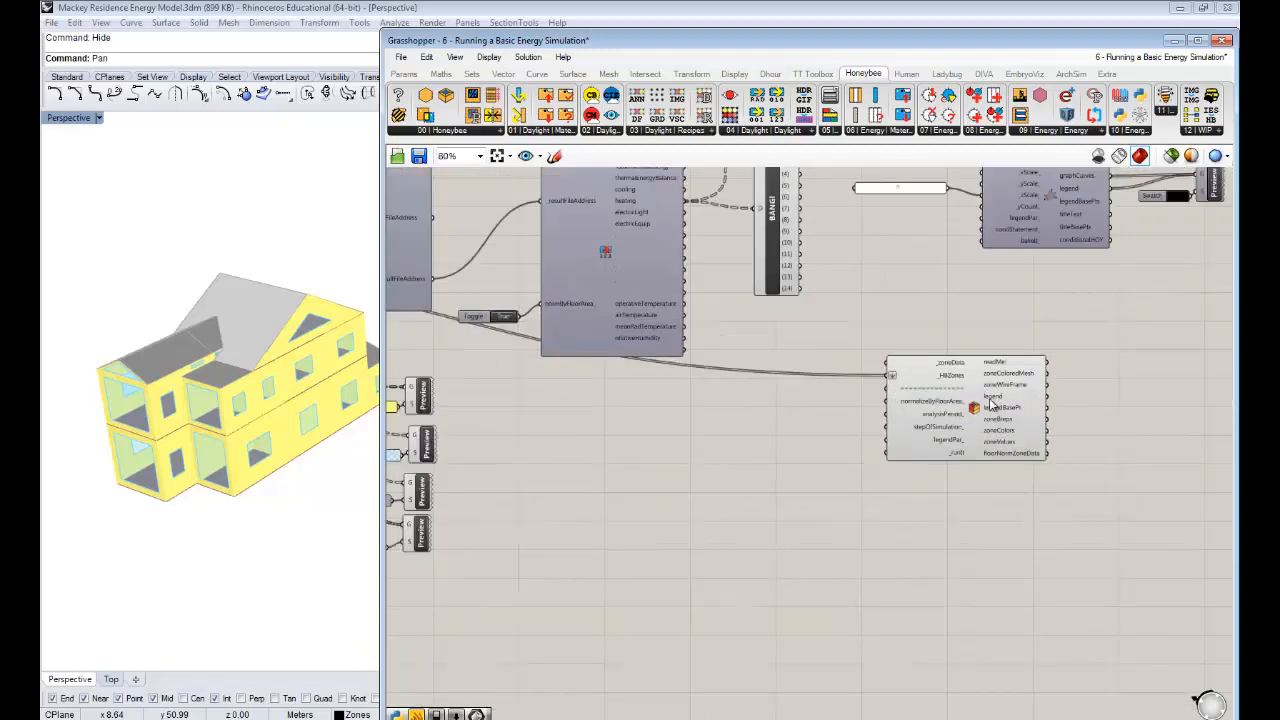
left_click_drag(989, 398, 952, 444)
left_click(756, 398)
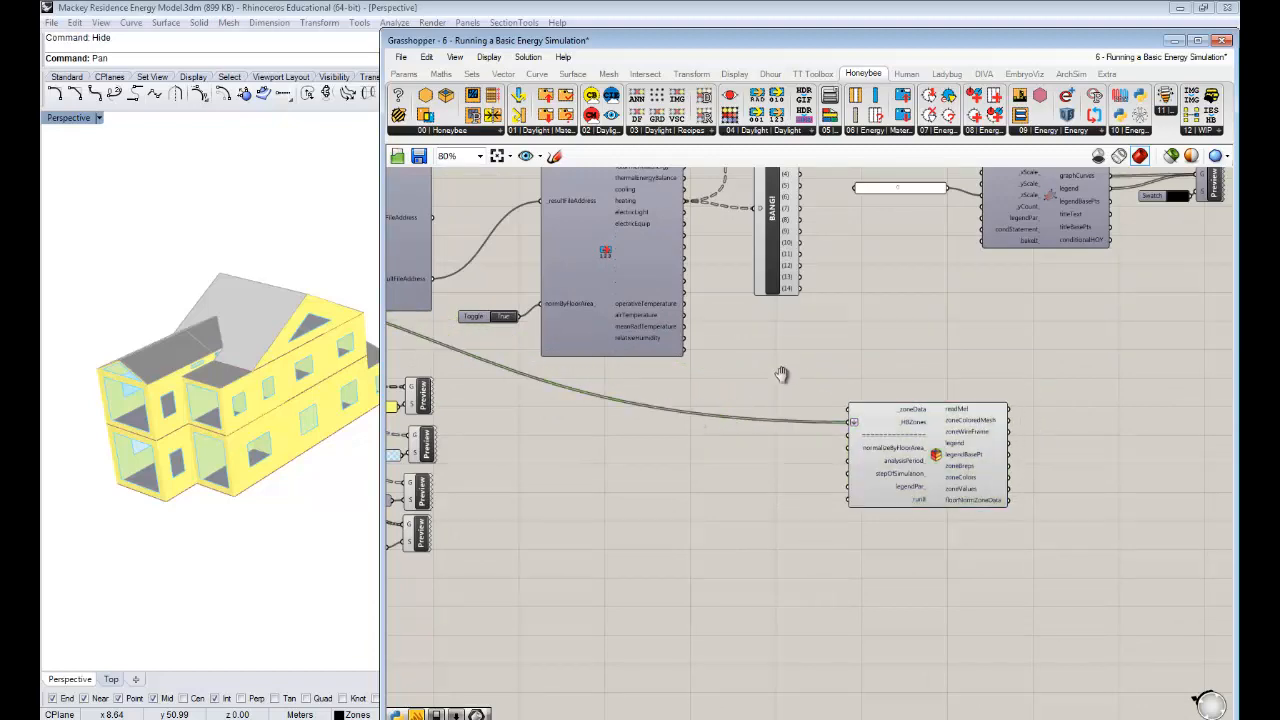
- Turn off the preview of the four Custom Preview components that colour the house's walls, windows, roofs and floors
right_click_drag(606, 373, 831, 337)
left_click_drag(697, 541, 633, 349)
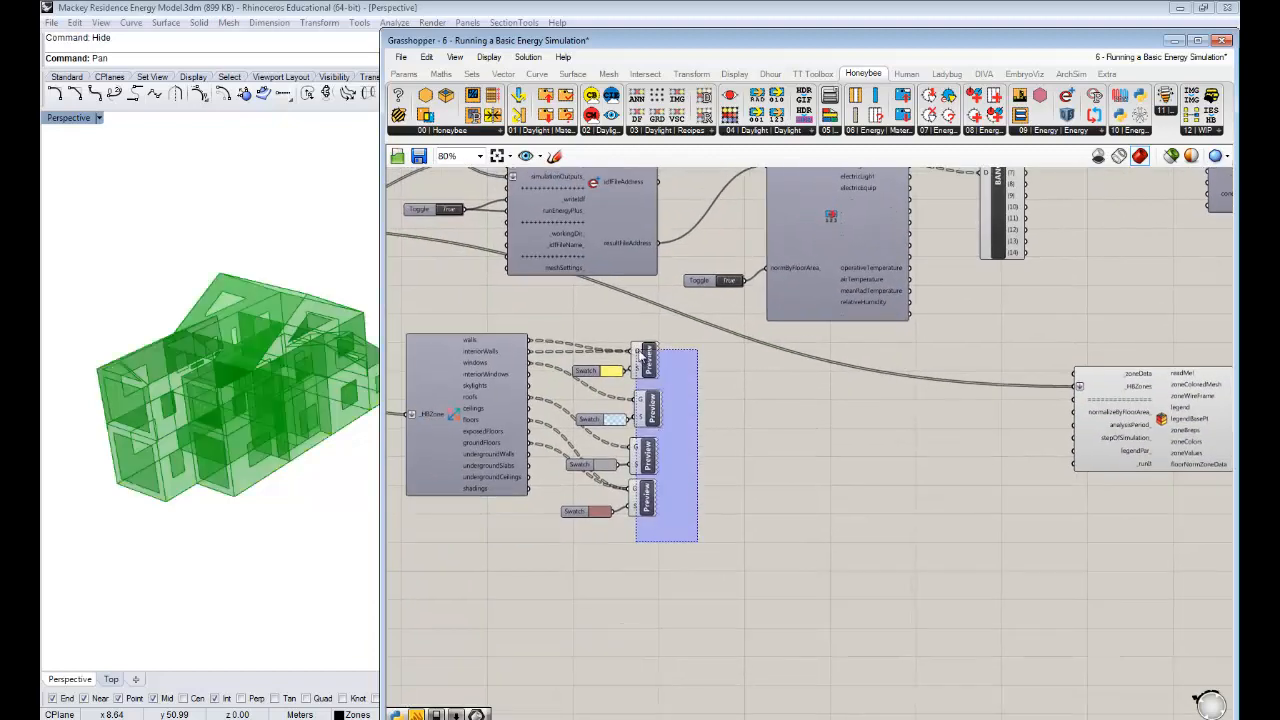
right_click(715, 351)
left_click(782, 382)
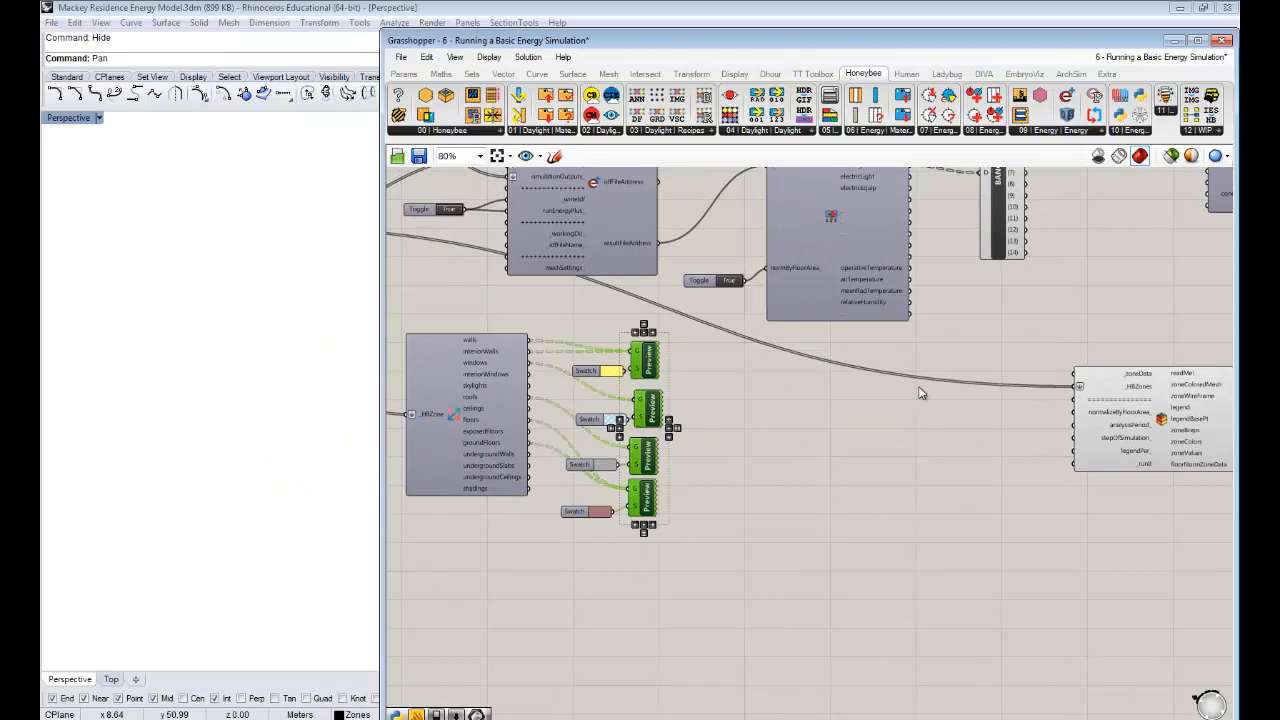
left_click(921, 390)
- Connect the results component's heating output to the Color Zones component's _zoneData input
right_click_drag(914, 384, 770, 406)
scroll(969, 338, "up", 2)
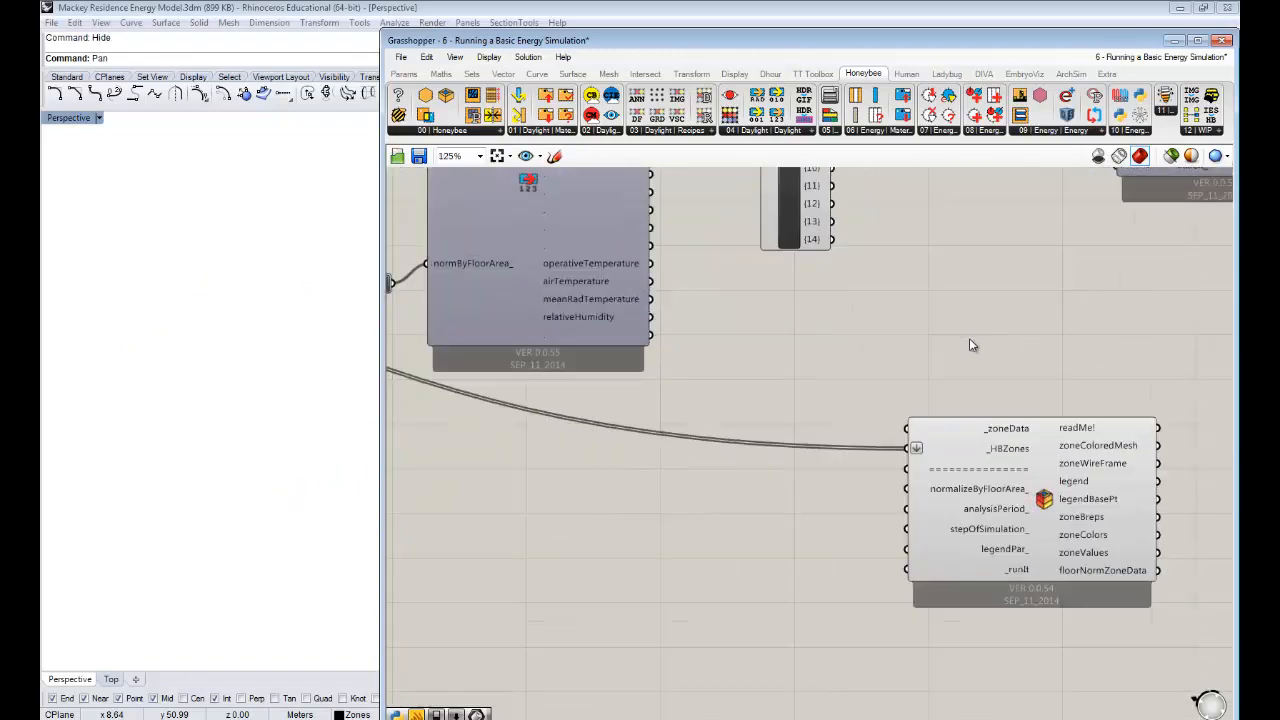
right_click_drag(969, 338, 952, 449)
scroll(949, 487, "down", 1)
left_click_drag(723, 298, 926, 558)
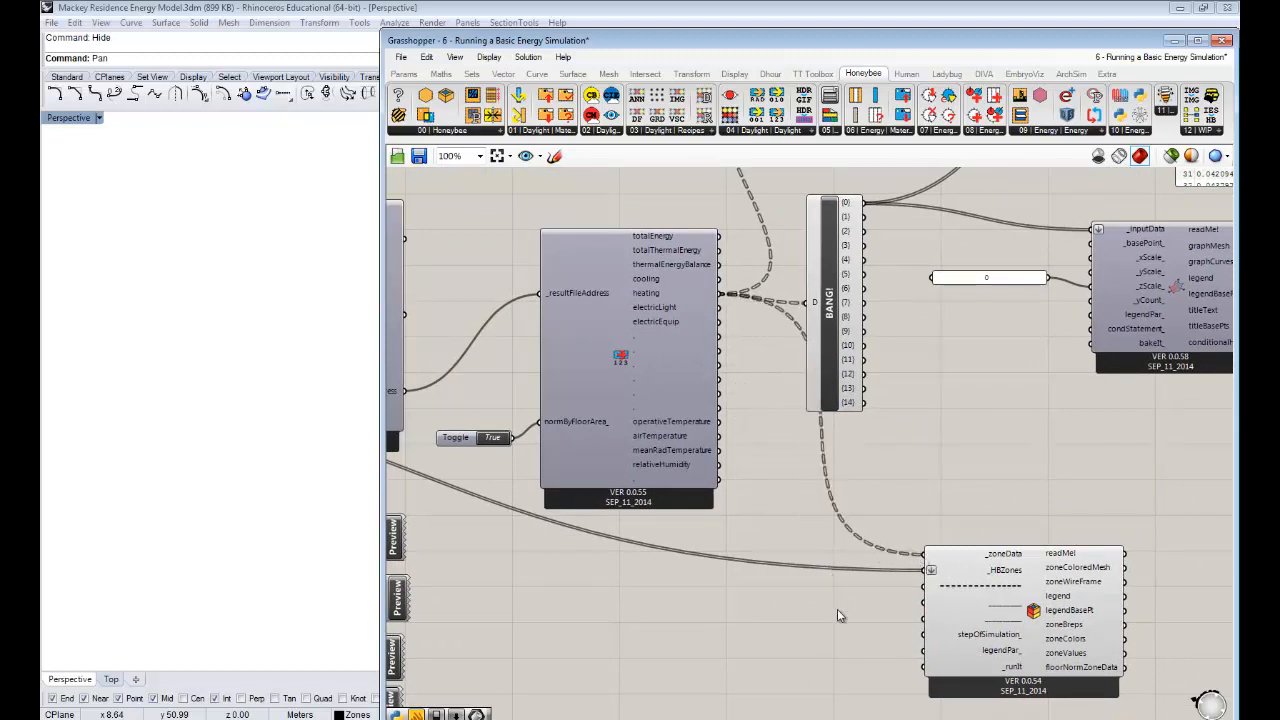
right_click_drag(838, 612, 805, 513)
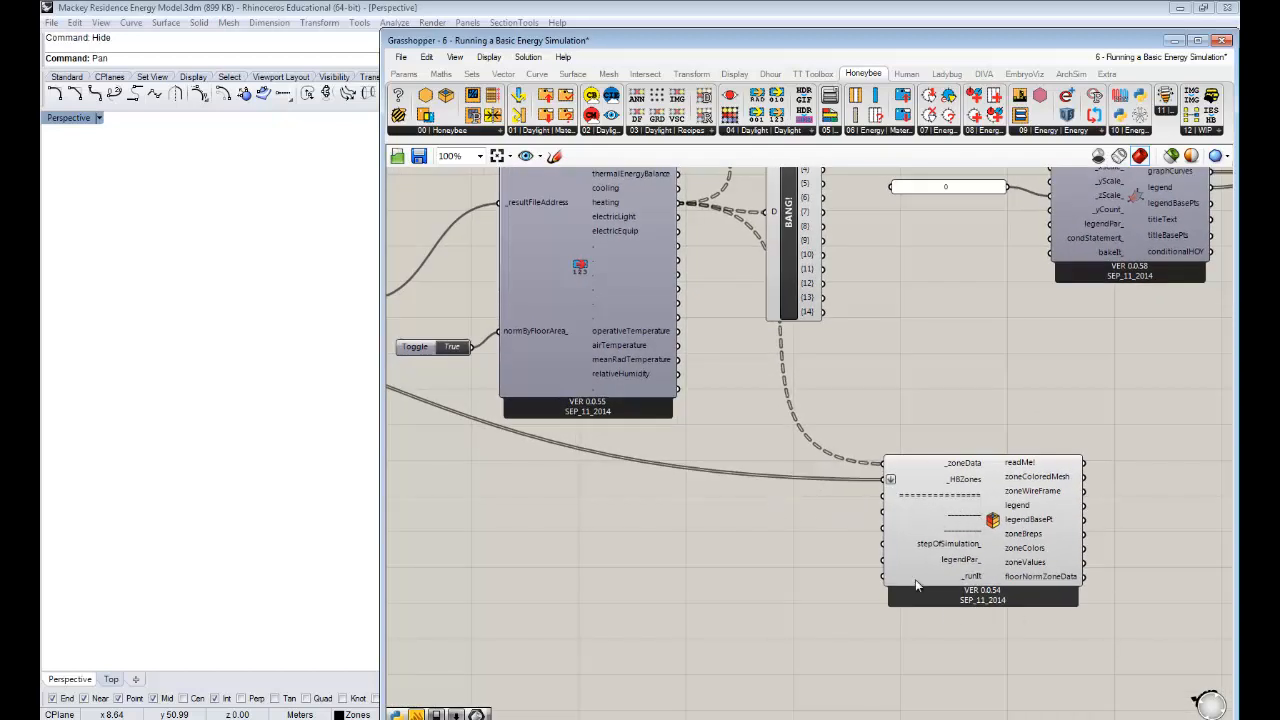
right_click_drag(998, 576, 992, 598)
right_click_drag(954, 486, 954, 457)
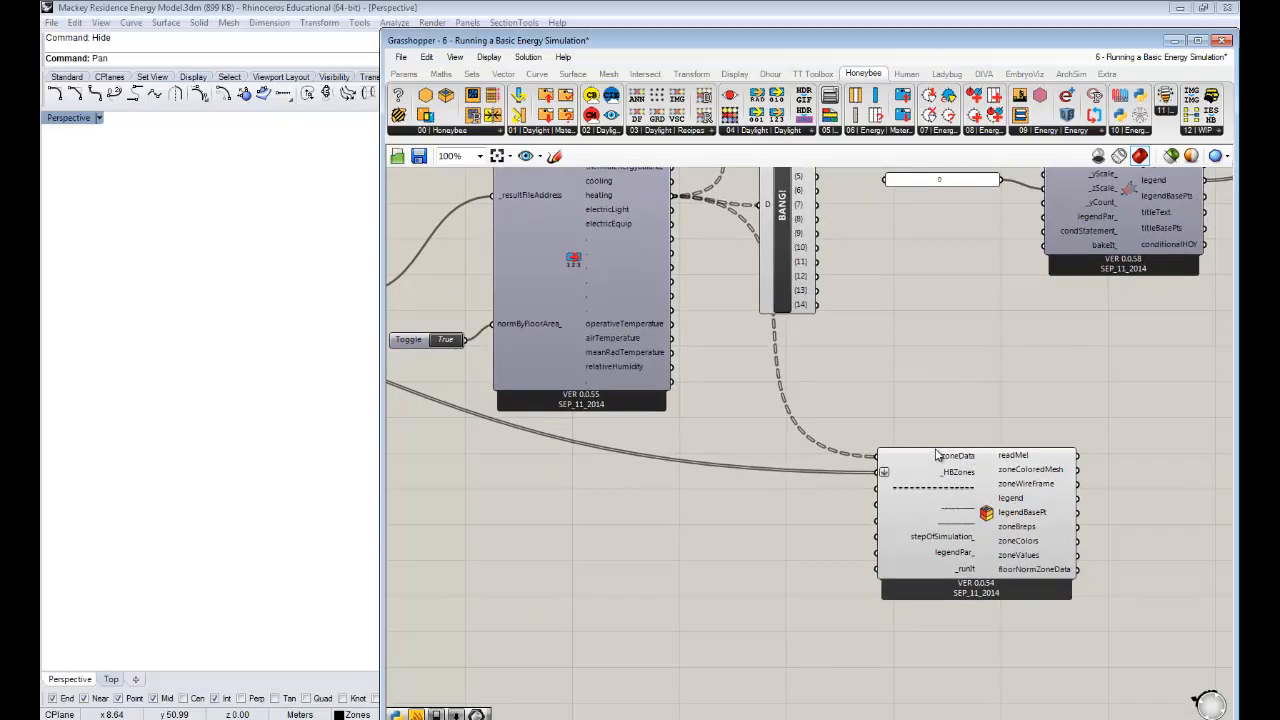
right_click_drag(770, 588, 771, 545)
right_click_drag(694, 403, 686, 476)
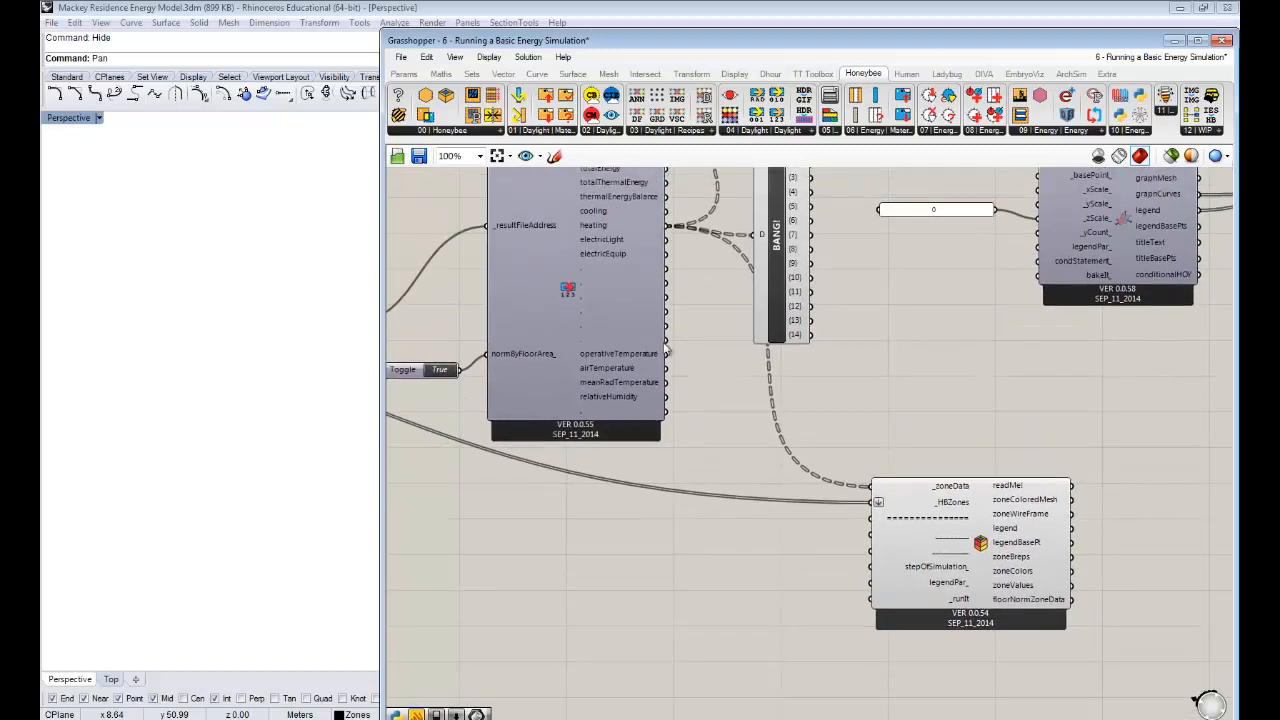
- Add a Boolean Toggle set to True, connect it to the Color Zones component's _runIt input, and place it beside that input
right_click_drag(760, 510, 697, 433)
double_click(698, 532)
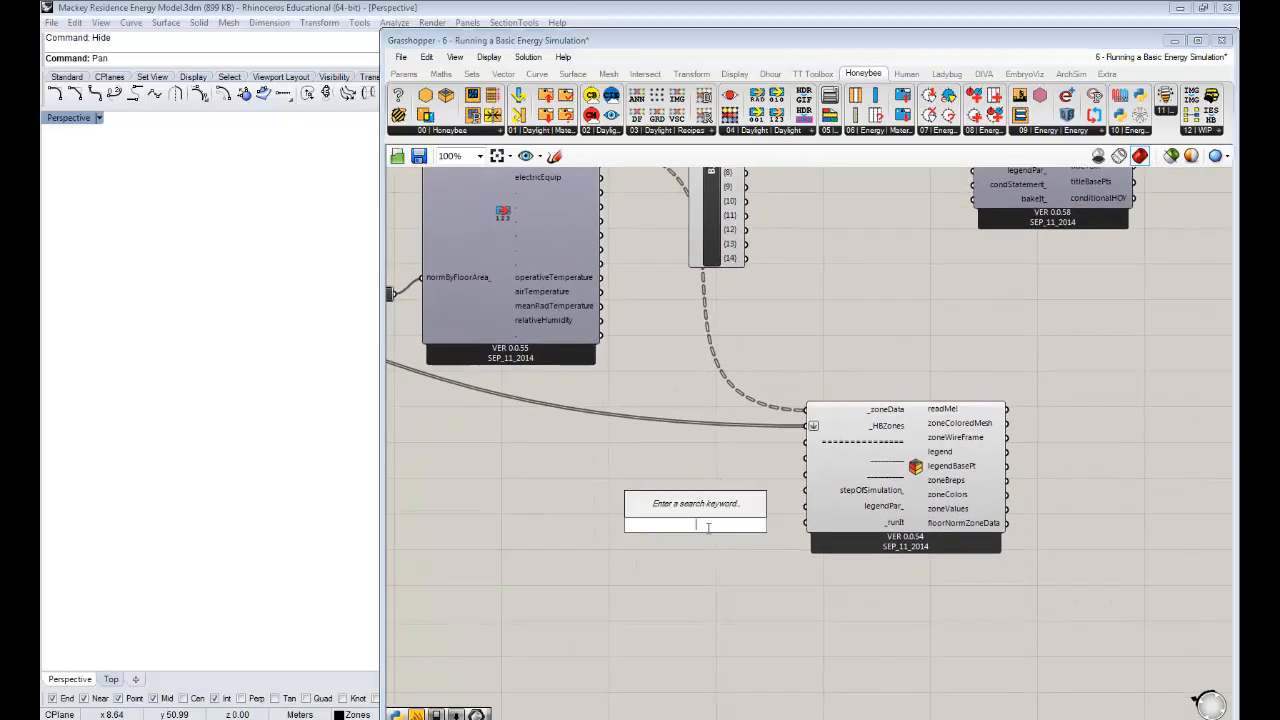
type("boo")
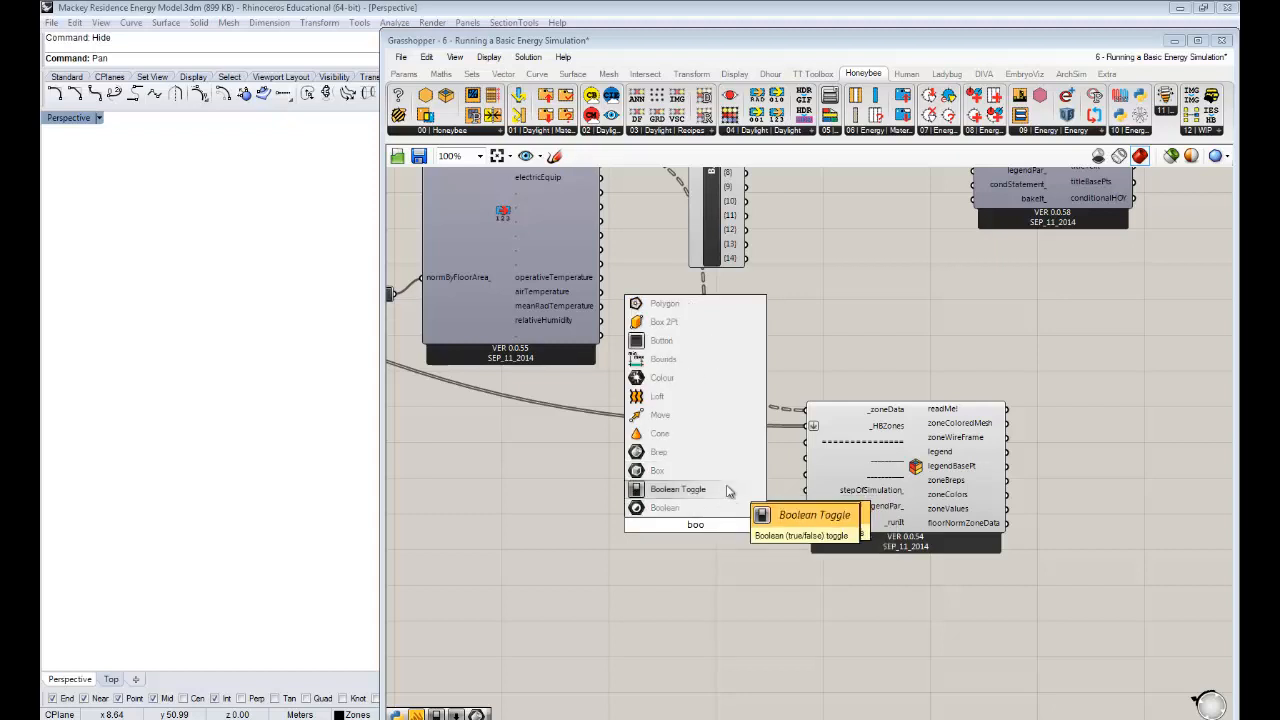
left_click(729, 490)
double_click(716, 525)
left_click_drag(734, 525, 812, 528)
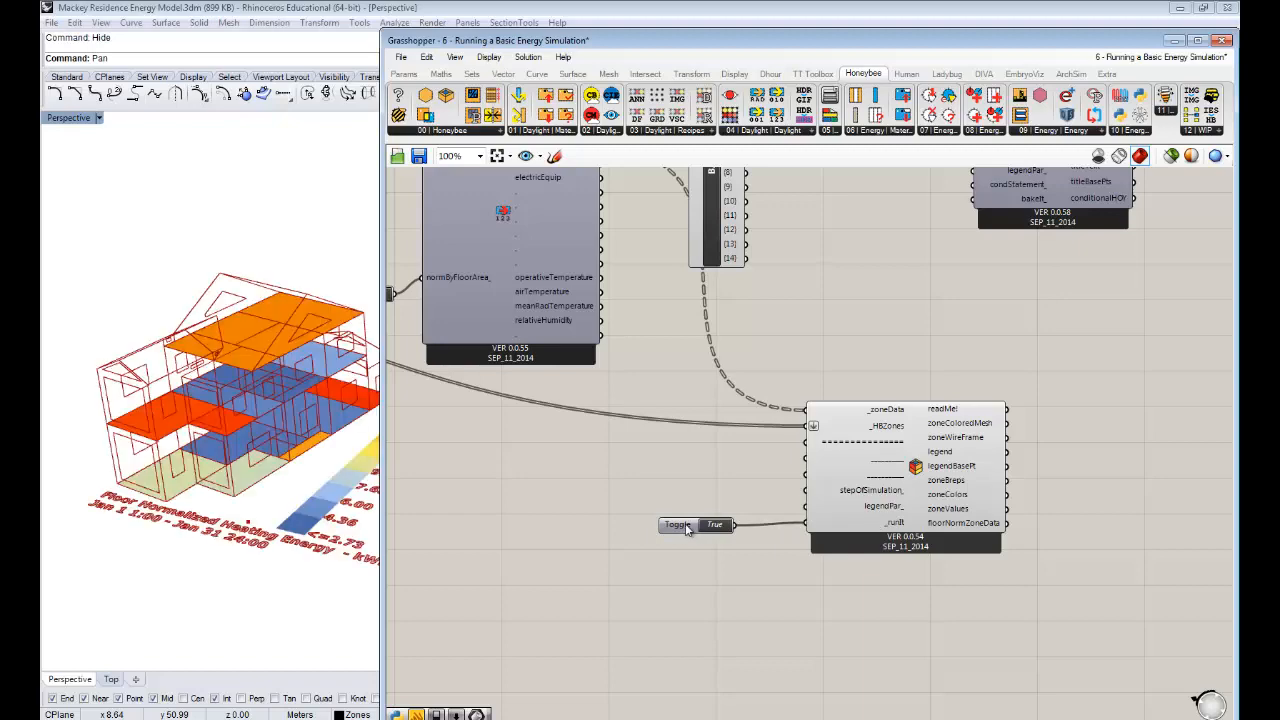
left_click_drag(686, 530, 729, 530)
- Examine the house zones coloured by floor-normalized heating energy together with their kWh/m2 legend
right_click_drag(214, 437, 322, 385)
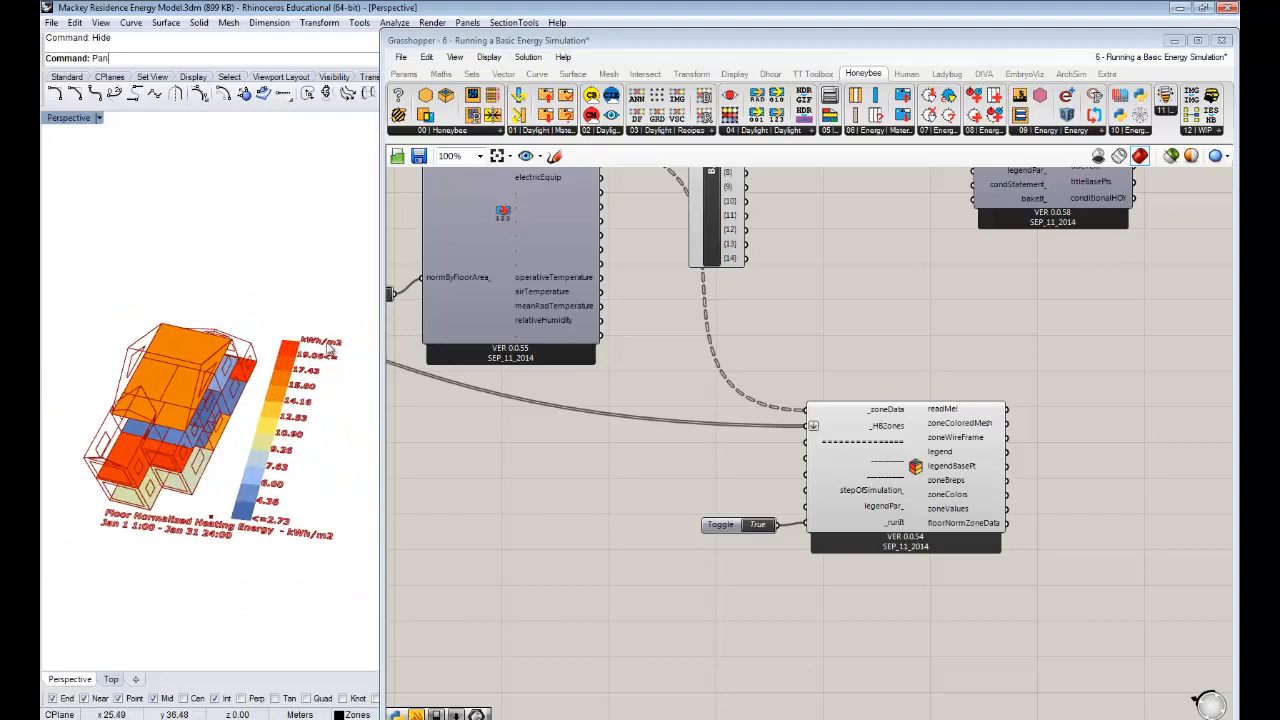
right_click_drag(268, 494, 244, 431)
scroll(224, 404, "up", 3)
scroll(224, 405, "down", 3)
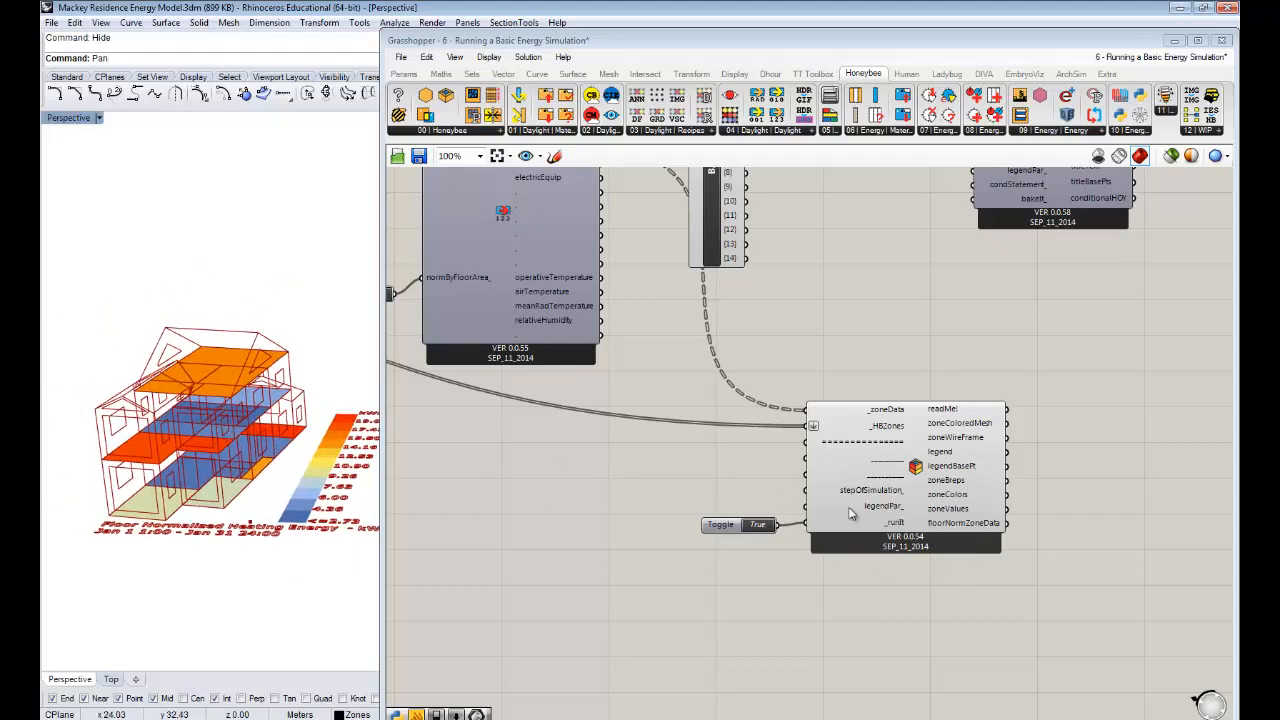
- Turn off the preview of the Color Zones by EP Result component
right_click_drag(1014, 537, 969, 525)
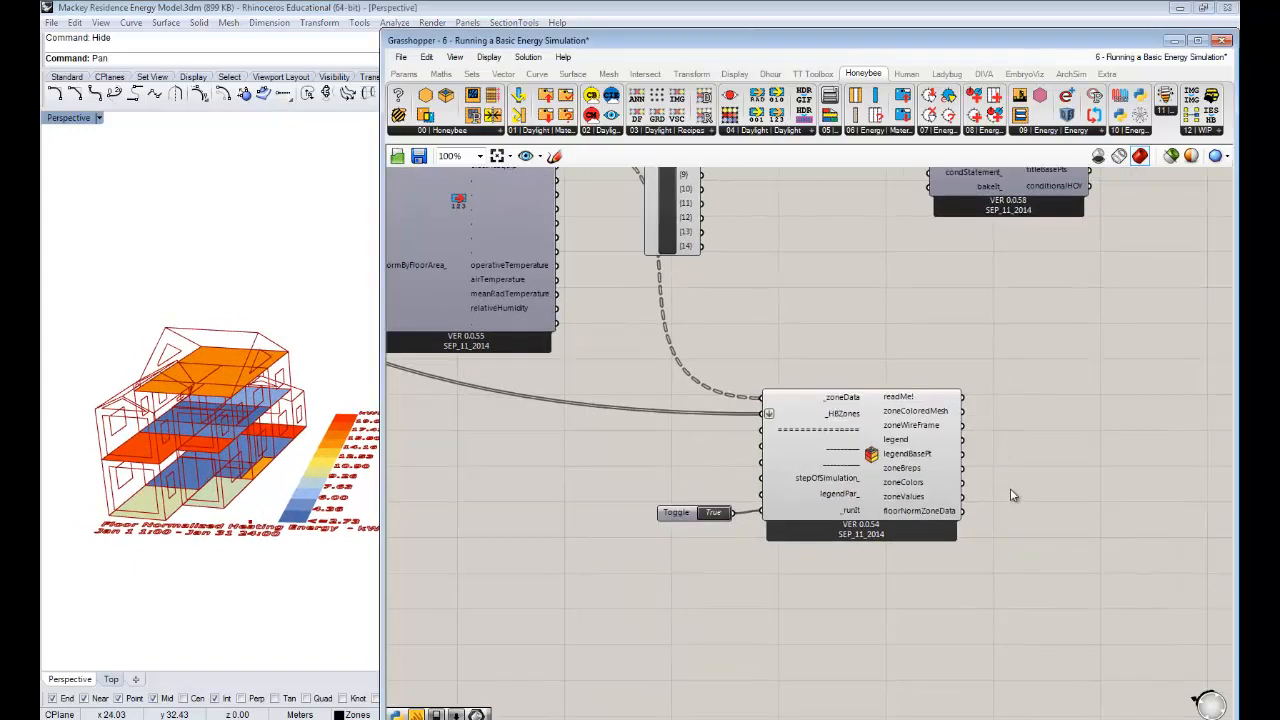
left_click(876, 462)
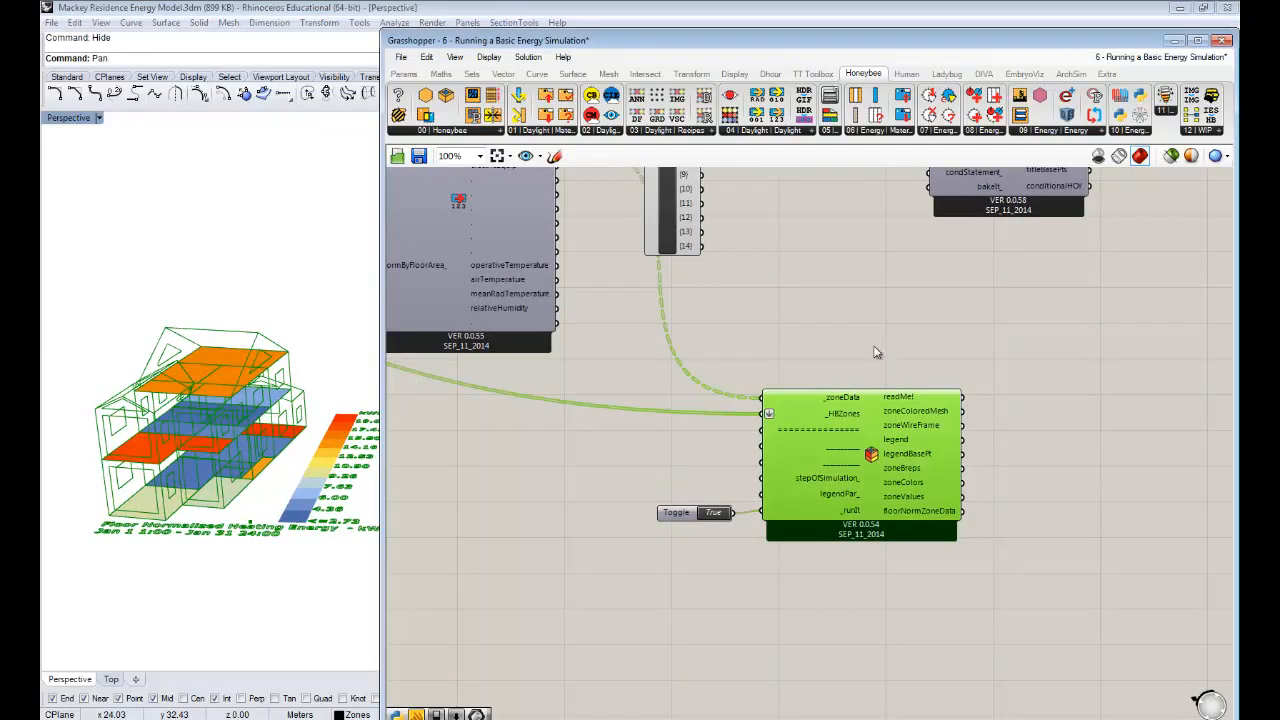
right_click(882, 337)
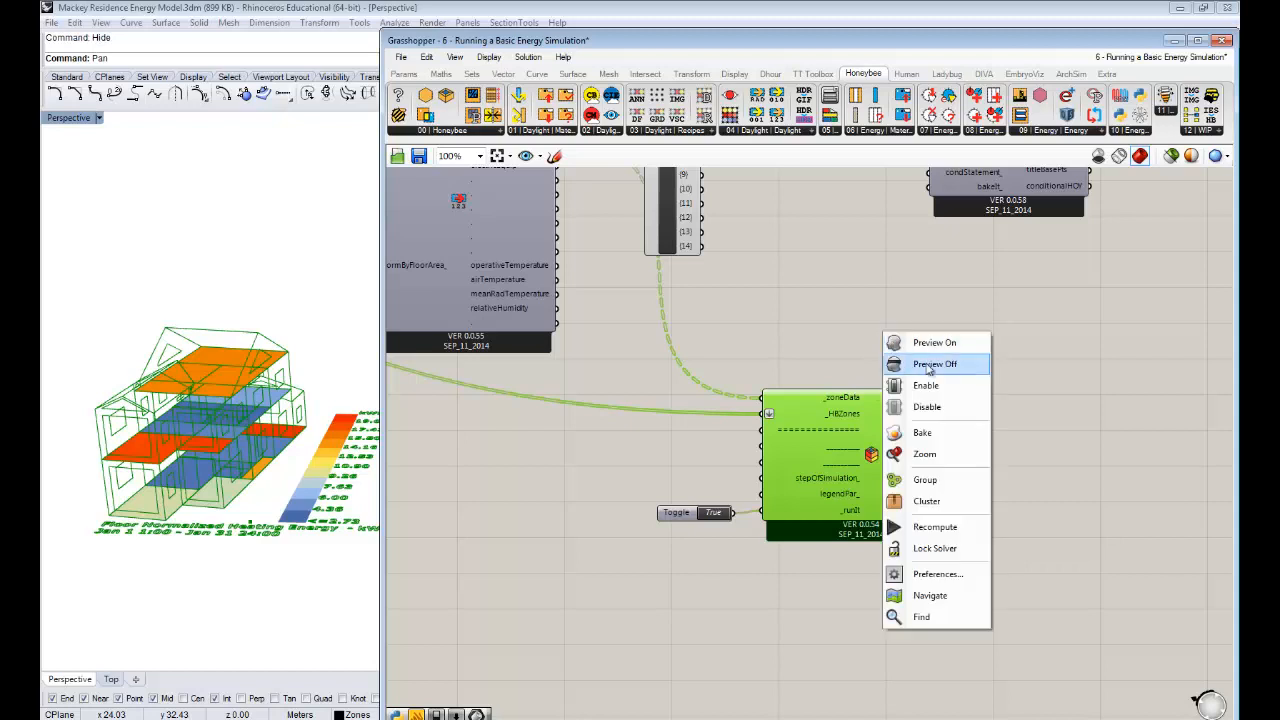
left_click(930, 366)
left_click(1057, 474)
- Add a Custom Preview component and connect the Color Zones component's zoneBreps output to its G input
double_click(1055, 466)
type("pip")
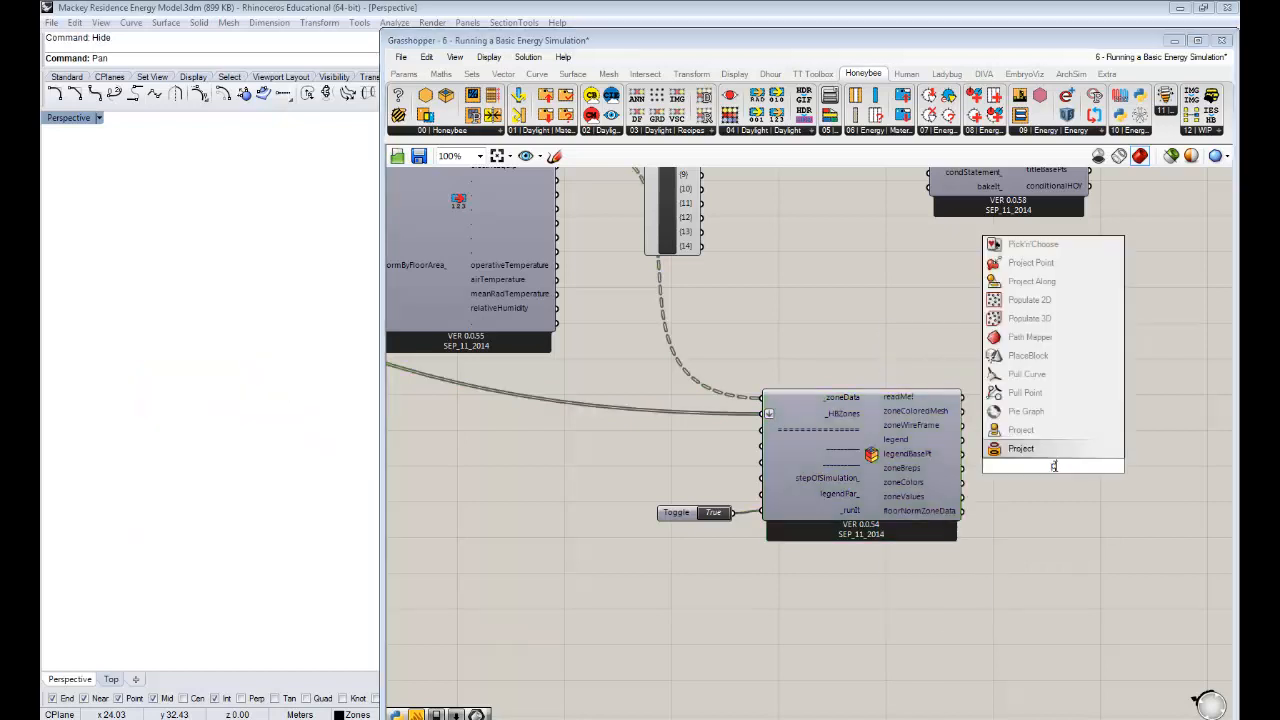
left_click(1040, 449)
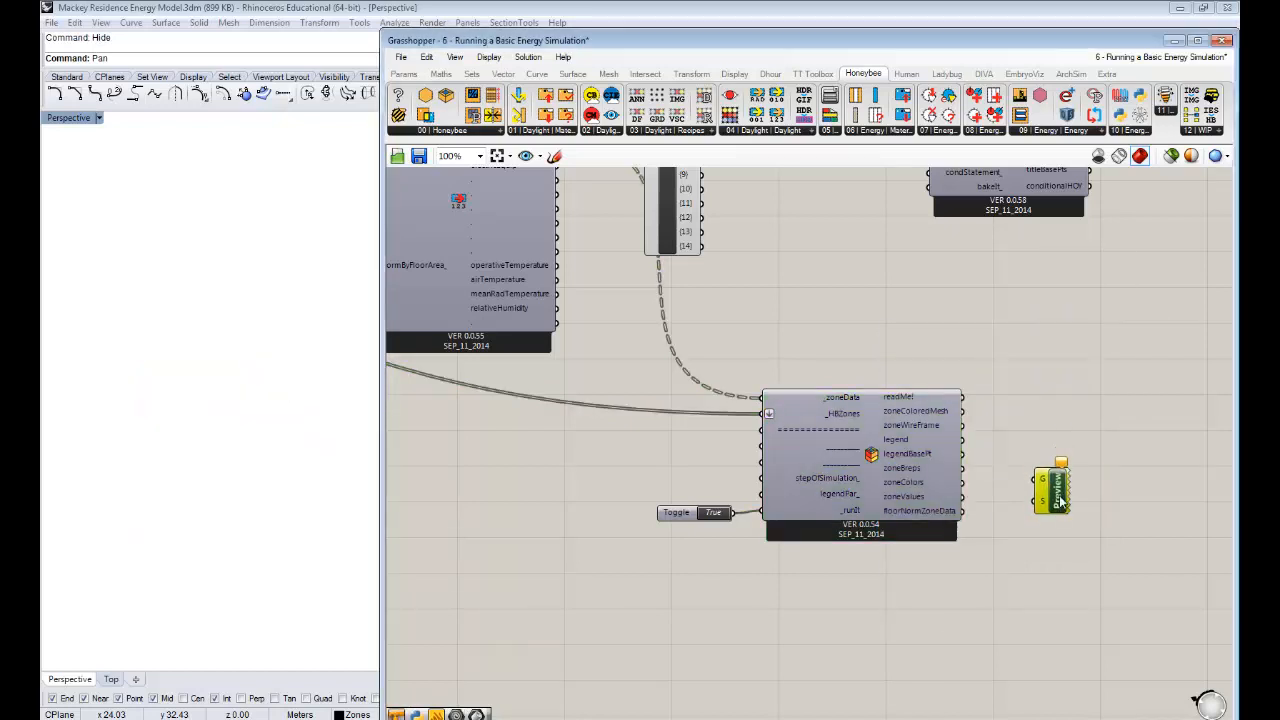
left_click_drag(963, 468, 1036, 478)
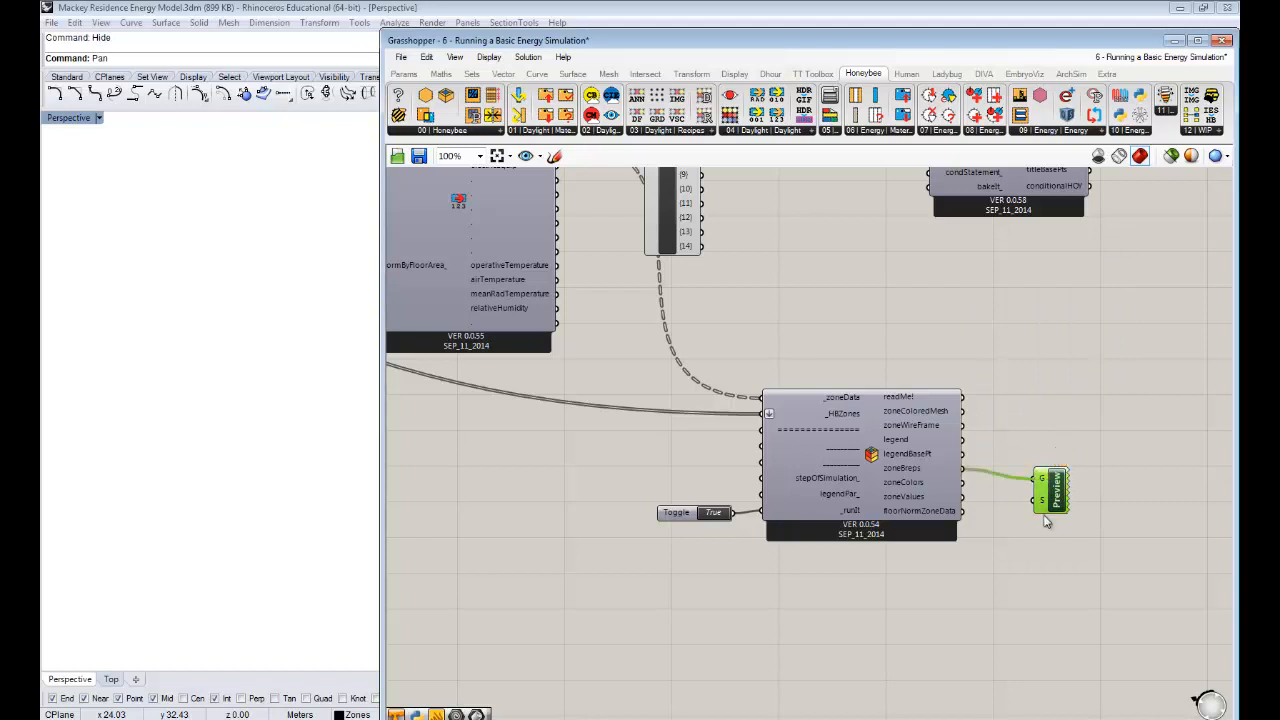
- Connect the Color Zones component's zoneColors output to the Custom Preview's S input and view the coloured zones
left_click(1107, 398)
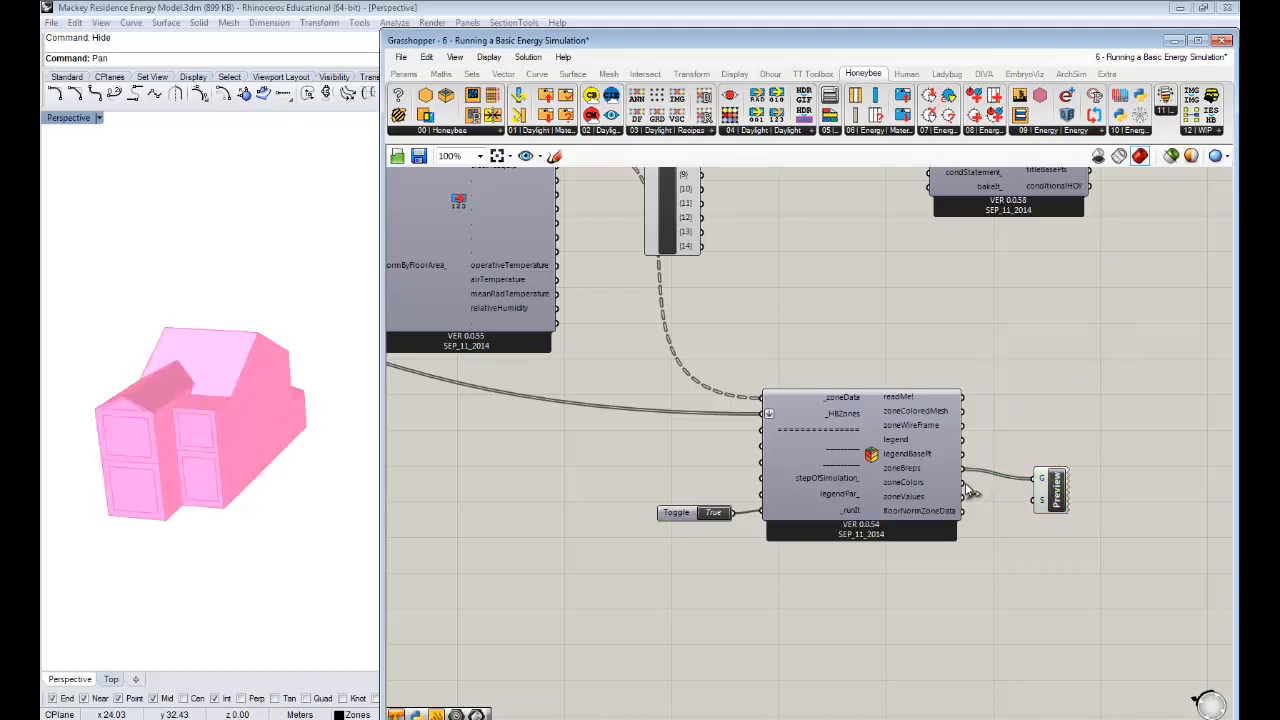
left_click_drag(963, 482, 1057, 474)
left_click(1096, 541)
right_click_drag(222, 438, 314, 350)
scroll(247, 433, "up", 5)
scroll(268, 467, "down", 5)
right_click_drag(252, 455, 264, 450)
- Duplicate the Custom Preview component and feed the copy's G input with the zoneWireFrame and legend outputs instead of zoneBreps
left_click_drag(1055, 474, 1058, 420)
key("ctrl+c")
key("ctrl+v")
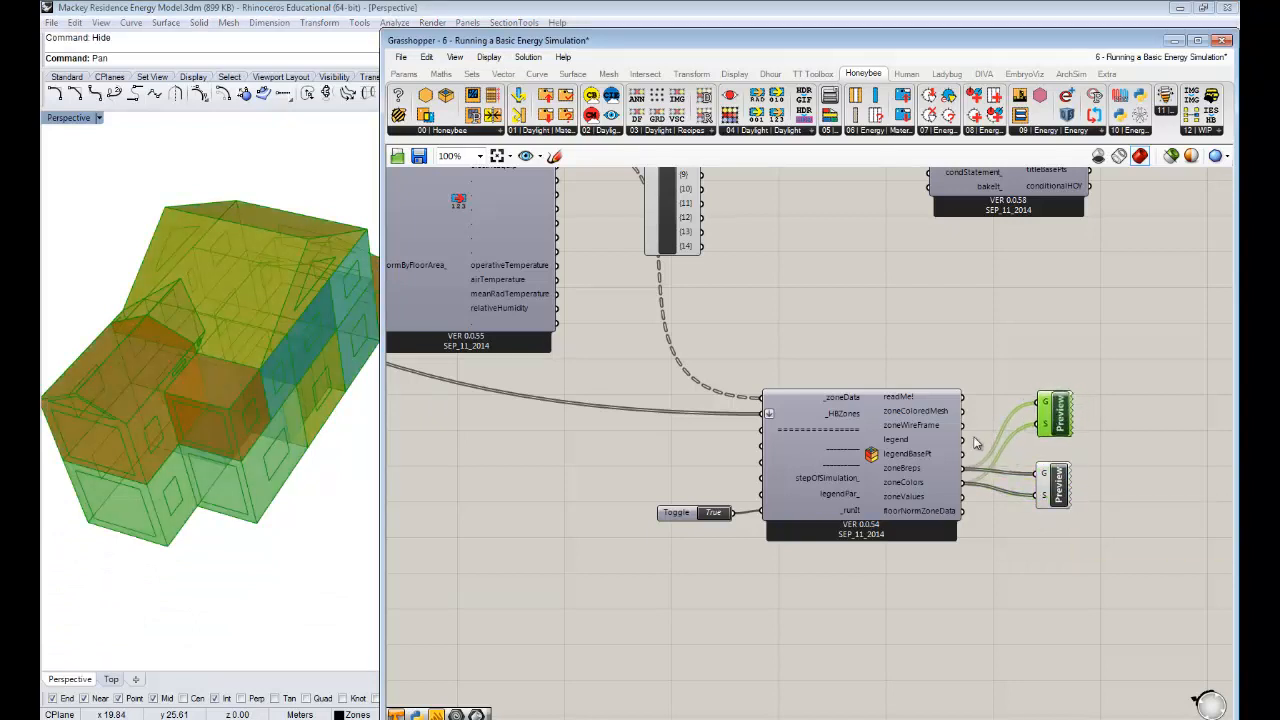
left_click_drag(965, 426, 1068, 403)
left_click_drag(1057, 483, 1085, 482)
left_click(1107, 408)
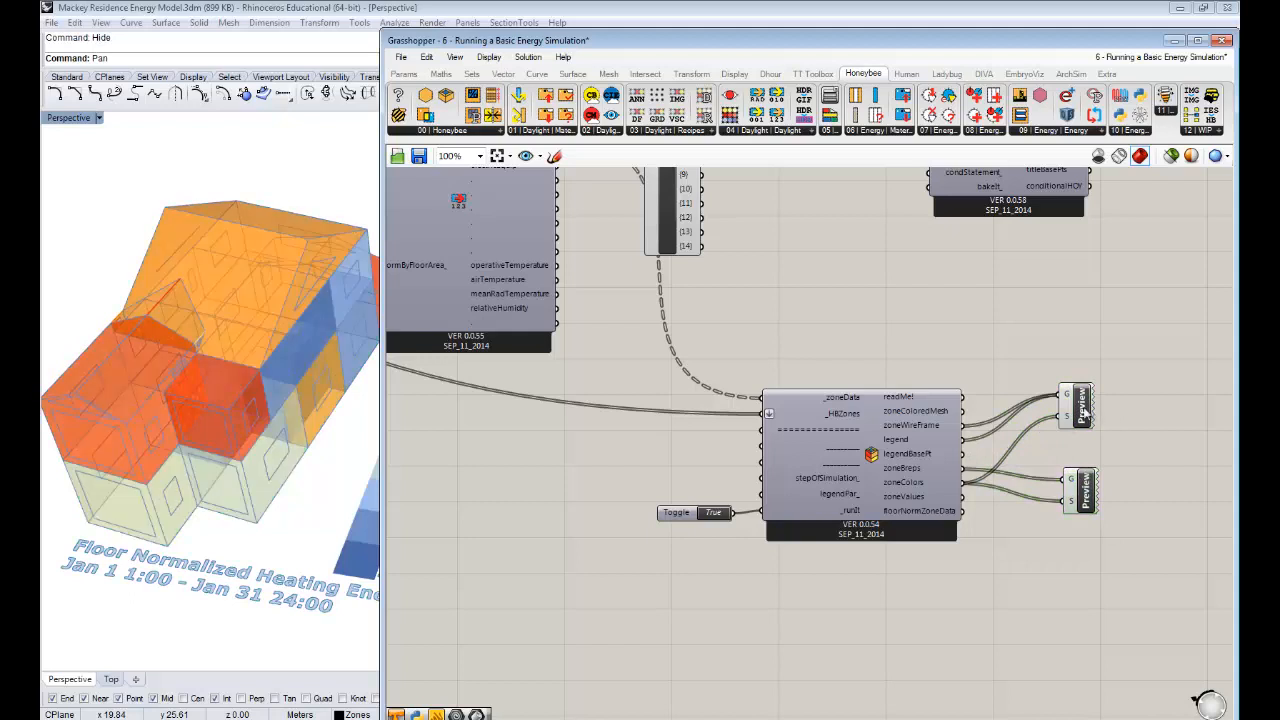
- Add a Colour Swatch set to black and connect it to the S input of the wireframe and legend preview
left_click_drag(1078, 408, 1117, 408)
left_click(1062, 424)
double_click(1062, 424)
type("swa")
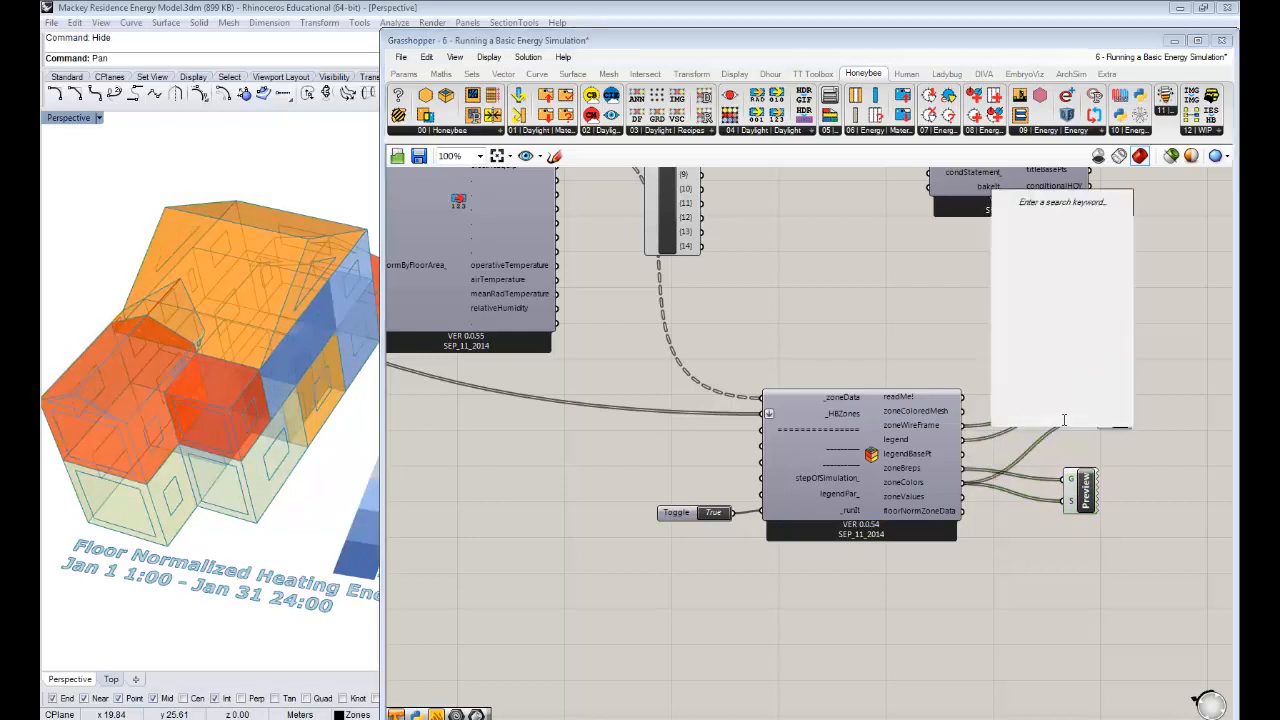
left_click(1060, 402)
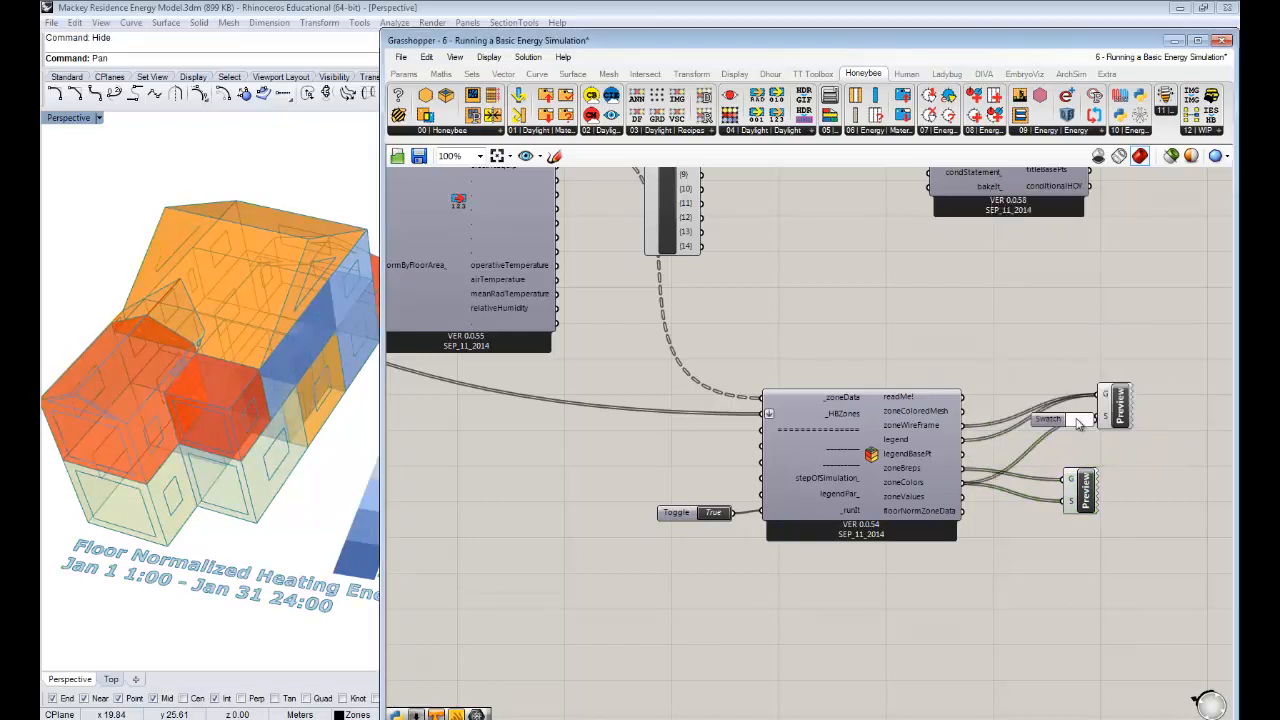
left_click(1082, 420)
left_click_drag(1190, 627, 1058, 622)
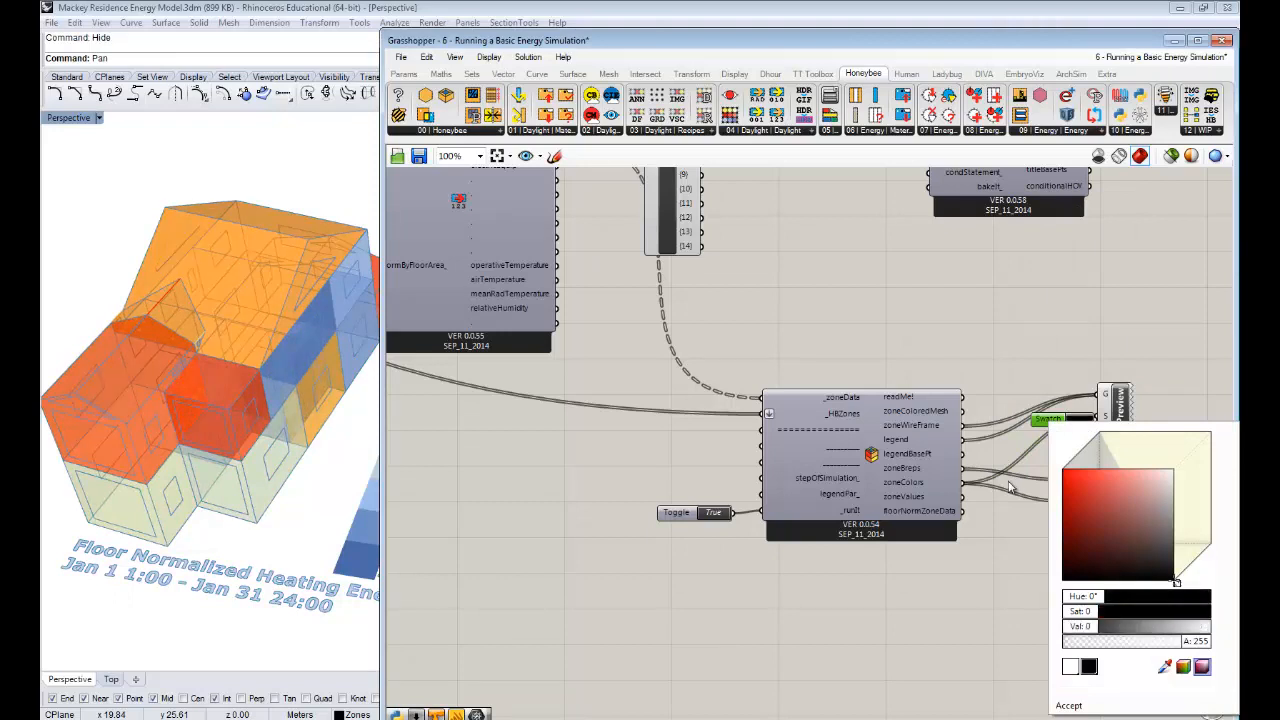
left_click(1012, 484)
left_click_drag(1051, 420, 1104, 423)
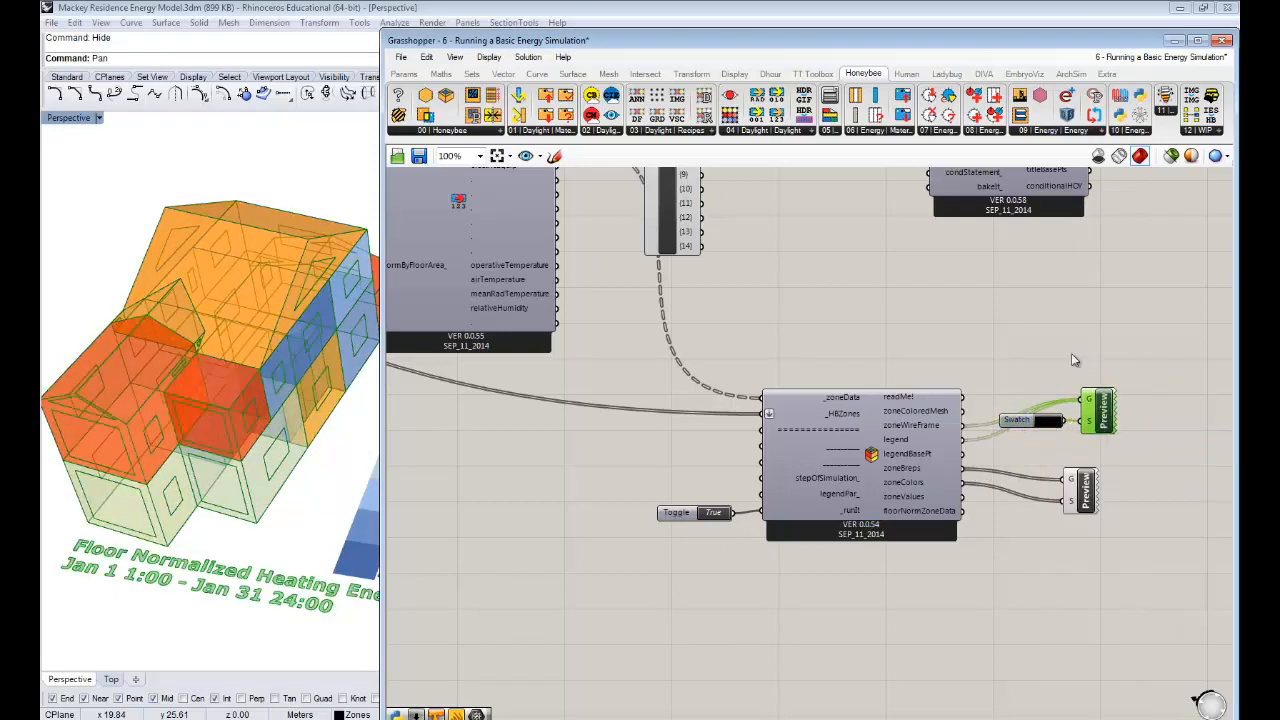
- Enlarge the visible model view and examine the small end zone's heating colour against the kWh/m2 legend
left_click(1011, 348)
left_click_drag(384, 370, 729, 370)
right_click_drag(427, 368, 476, 352)
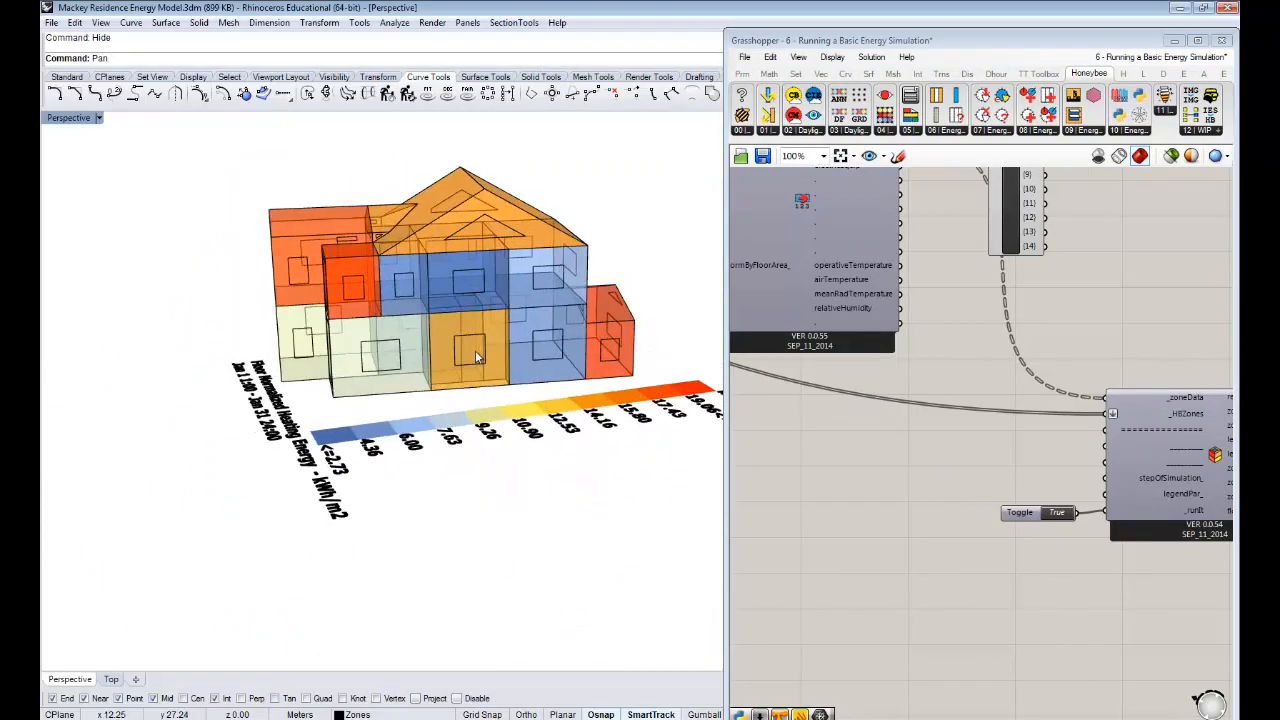
right_click_drag(475, 355, 474, 299)
scroll(490, 328, "up", 8)
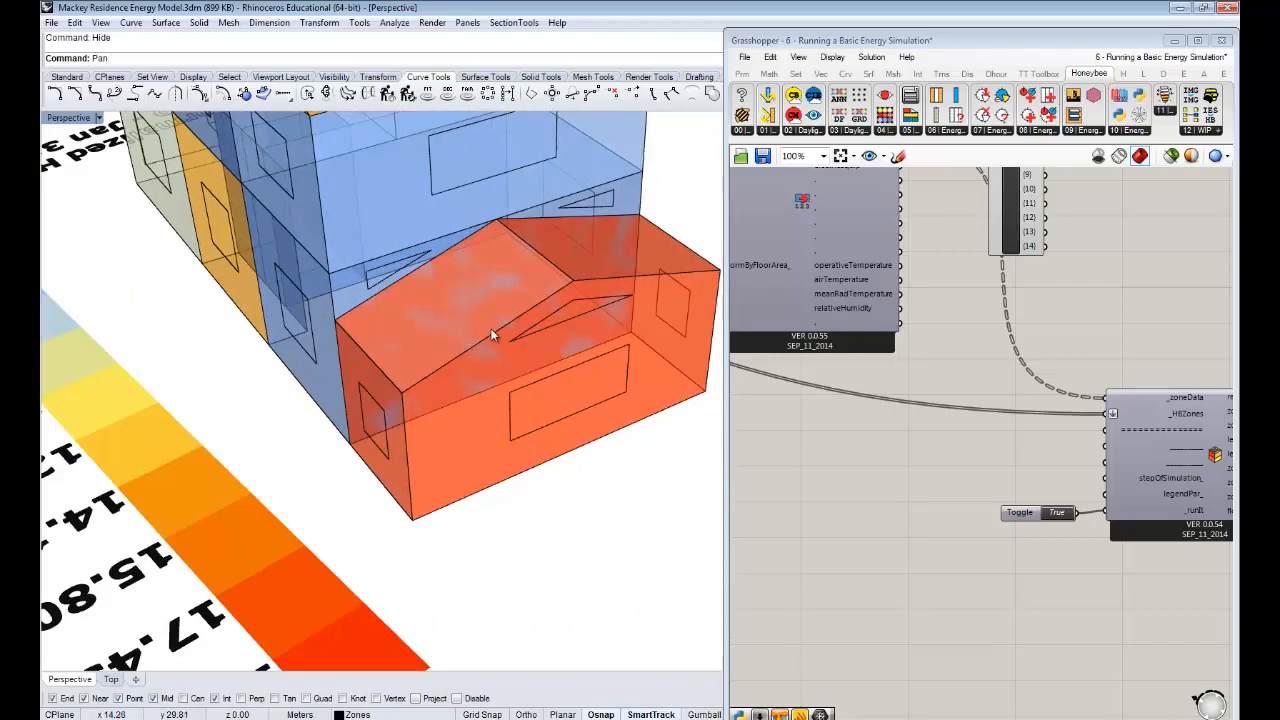
scroll(564, 336, "down", 8)
scroll(537, 328, "up", 6)
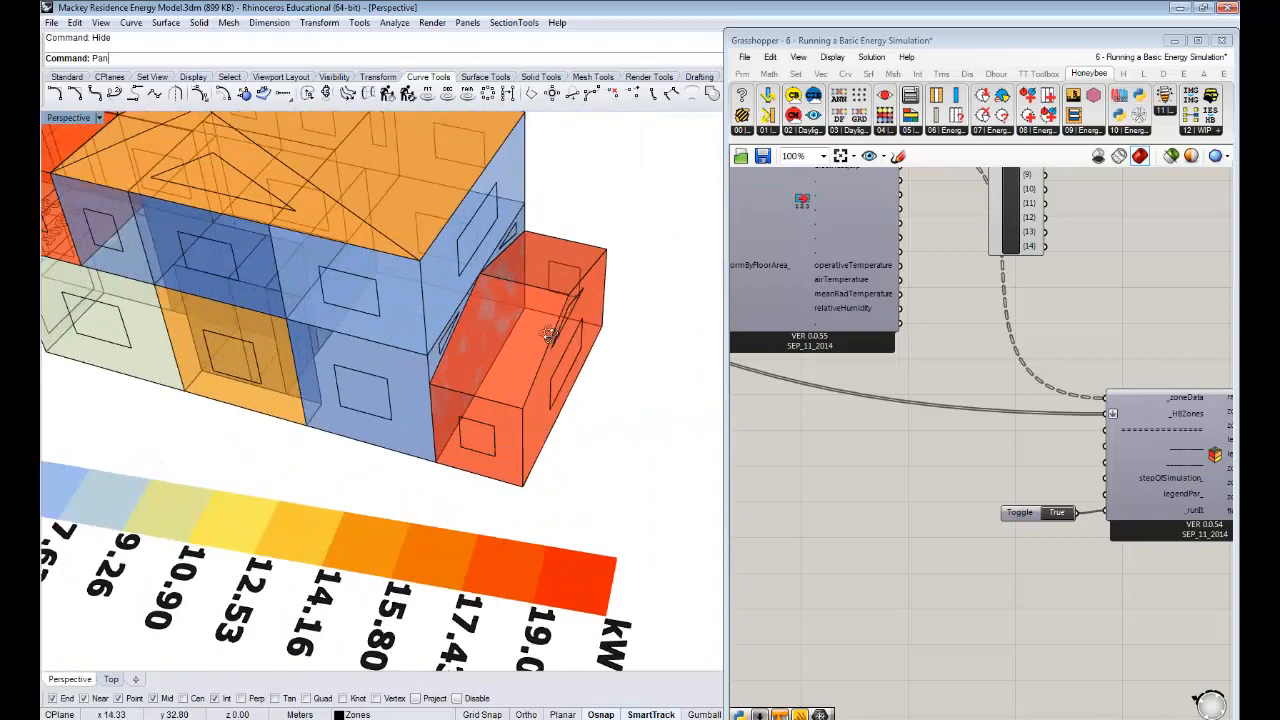
right_click_drag(539, 327, 622, 345)
scroll(546, 361, "down", 5)
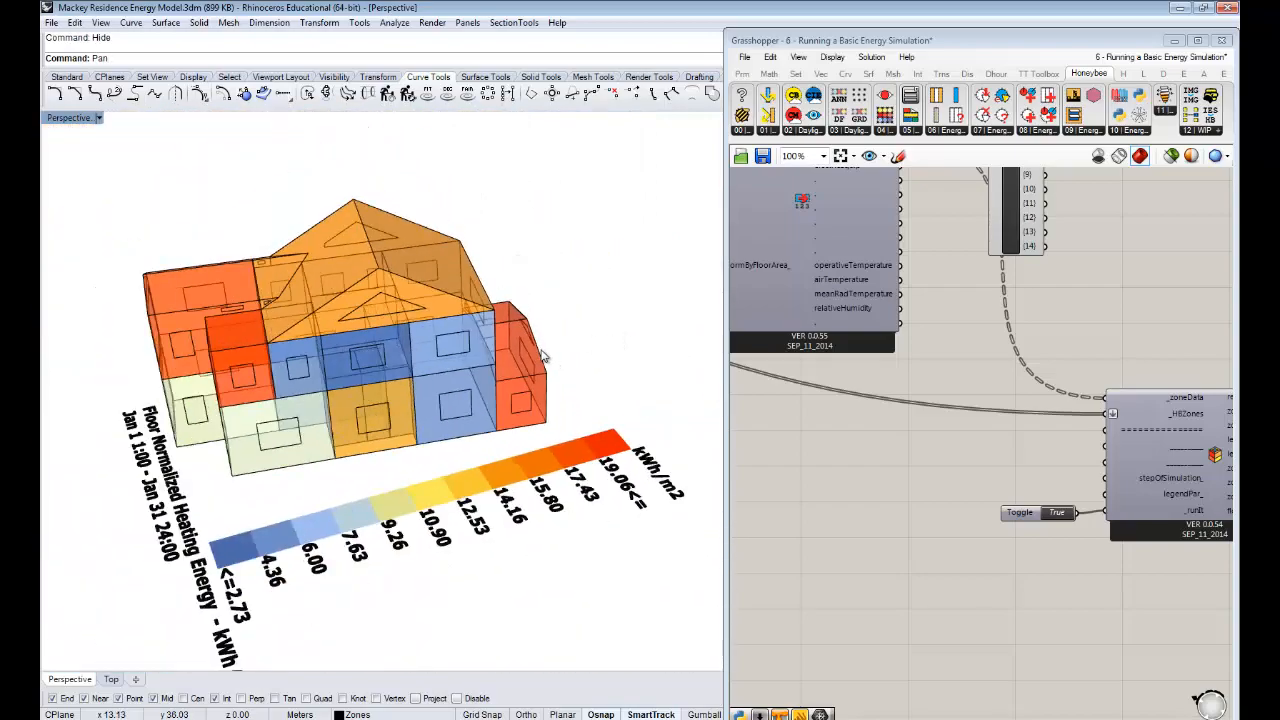
mouse_move(546, 361)
right_mouse_down()
mouse_move(586, 377)
mouse_move(494, 361)
mouse_move(687, 369)
mouse_move(625, 381)
mouse_move(632, 391)
mouse_move(586, 351)
mouse_move(540, 342)
right_mouse_up()
scroll(555, 392, "up", 4)
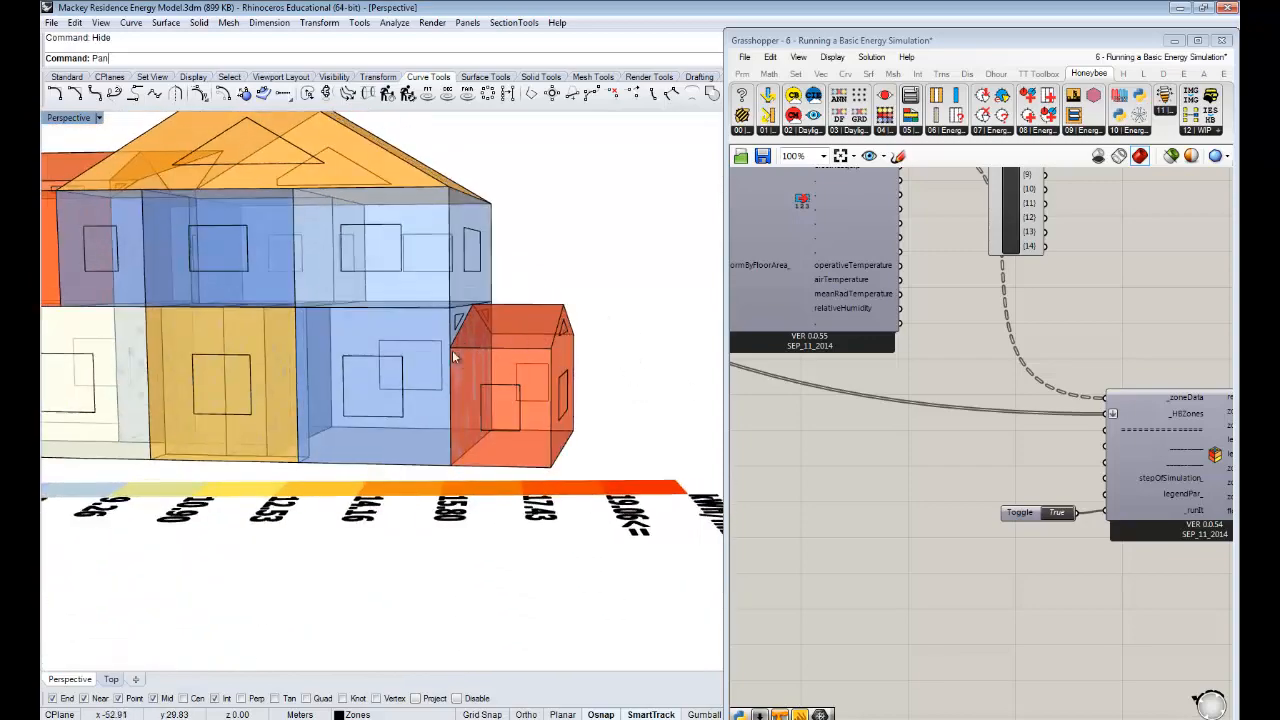
right_click_drag(664, 363, 640, 412)
scroll(655, 400, "down", 5)
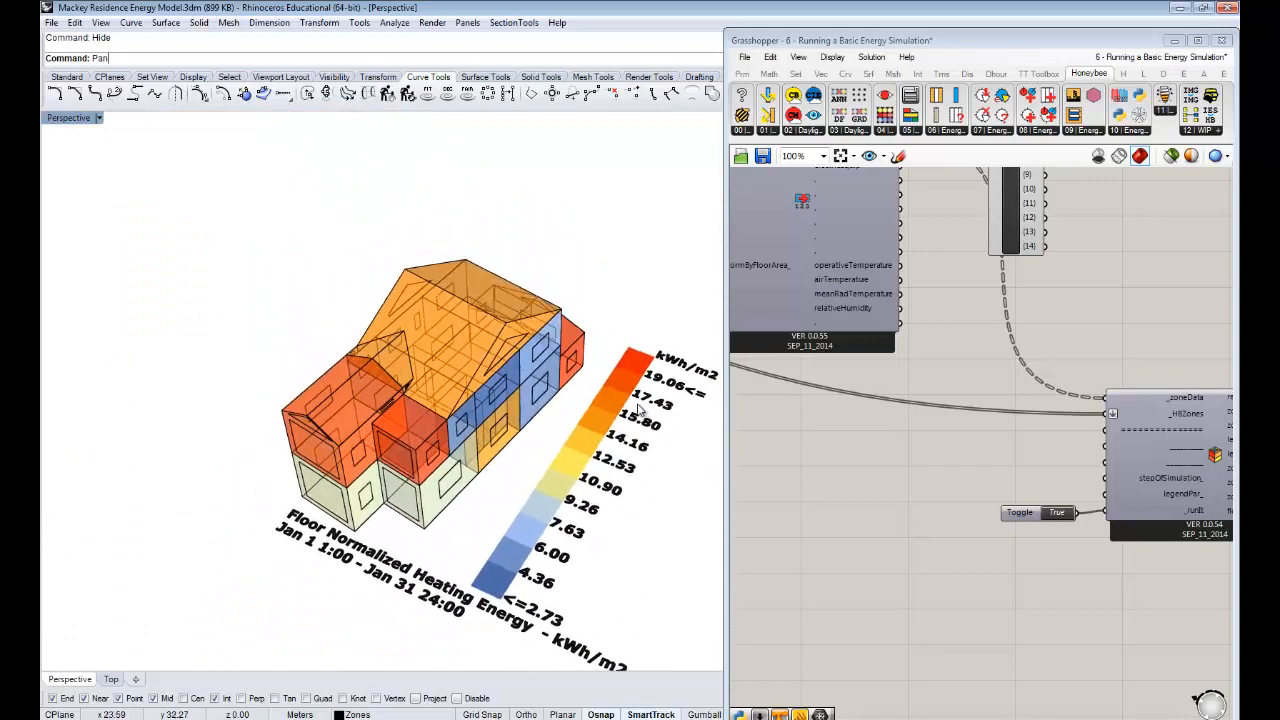
- Compare the heating colours of the upper-floor and ground-floor zones from several sides of the house
right_click_drag(608, 347, 274, 553)
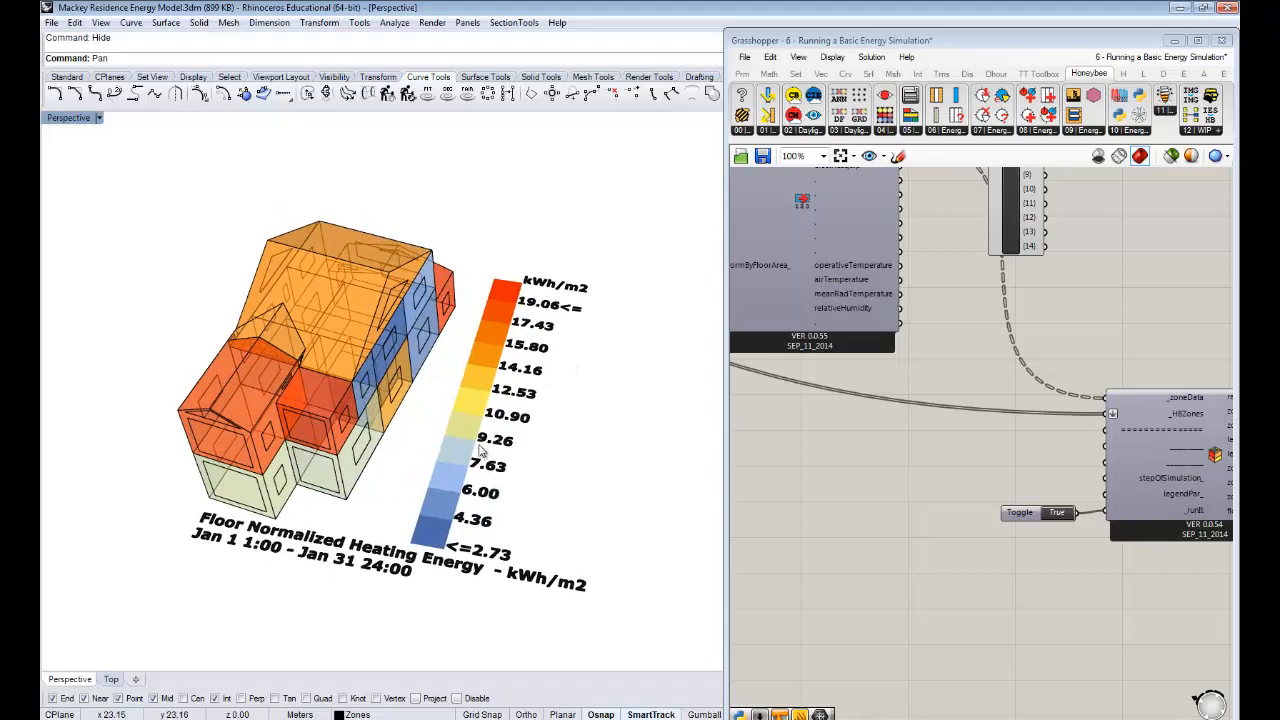
right_click_drag(481, 452, 520, 406)
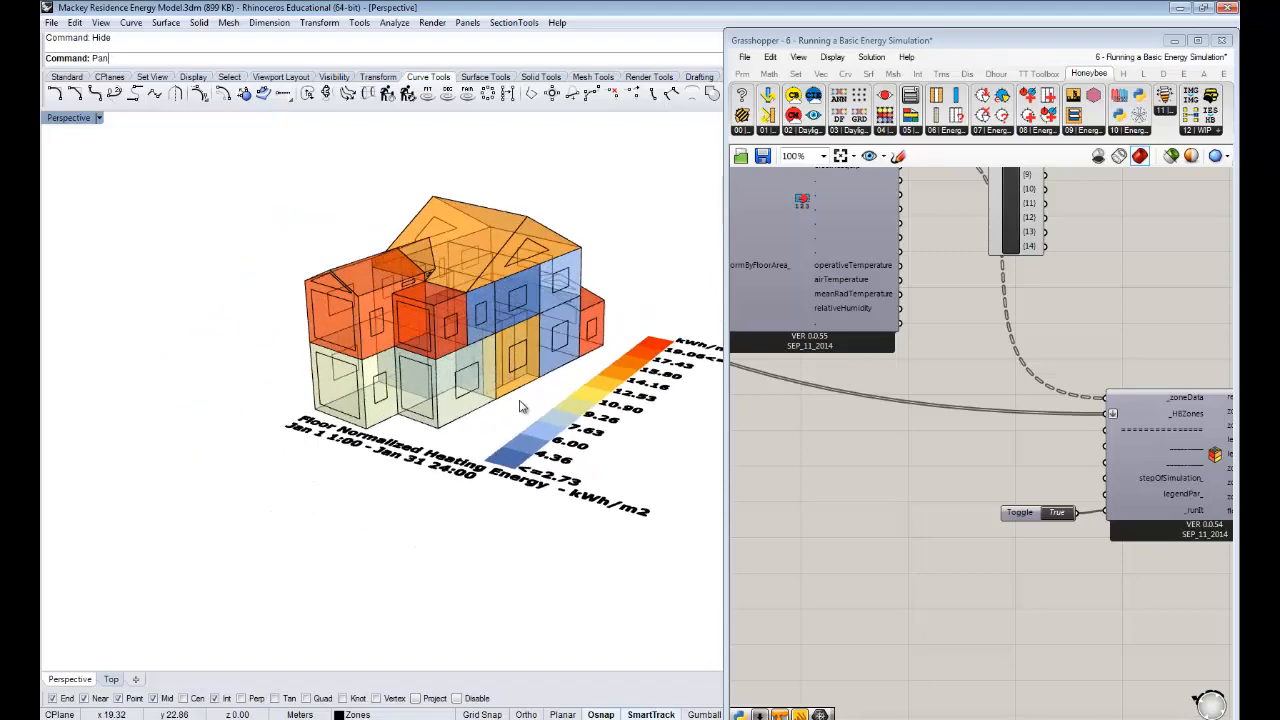
scroll(438, 319, "up", 4)
right_click_drag(439, 318, 323, 314)
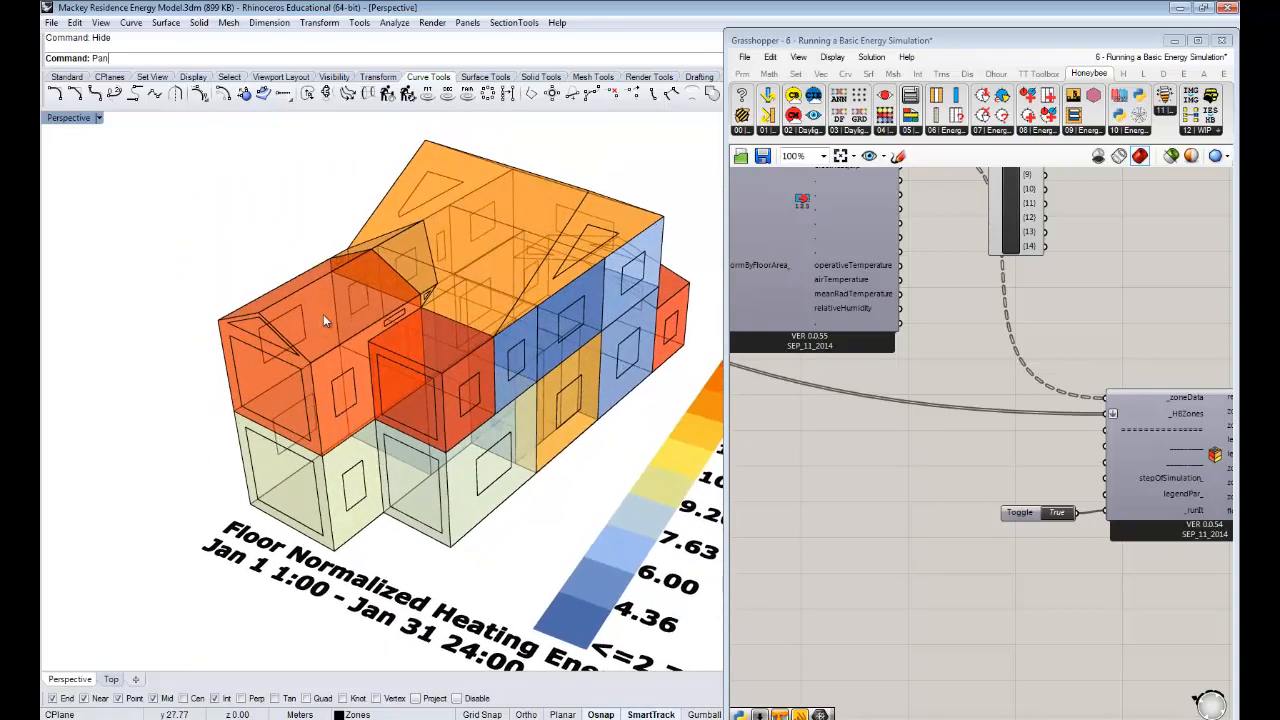
right_click_drag(353, 399, 311, 341)
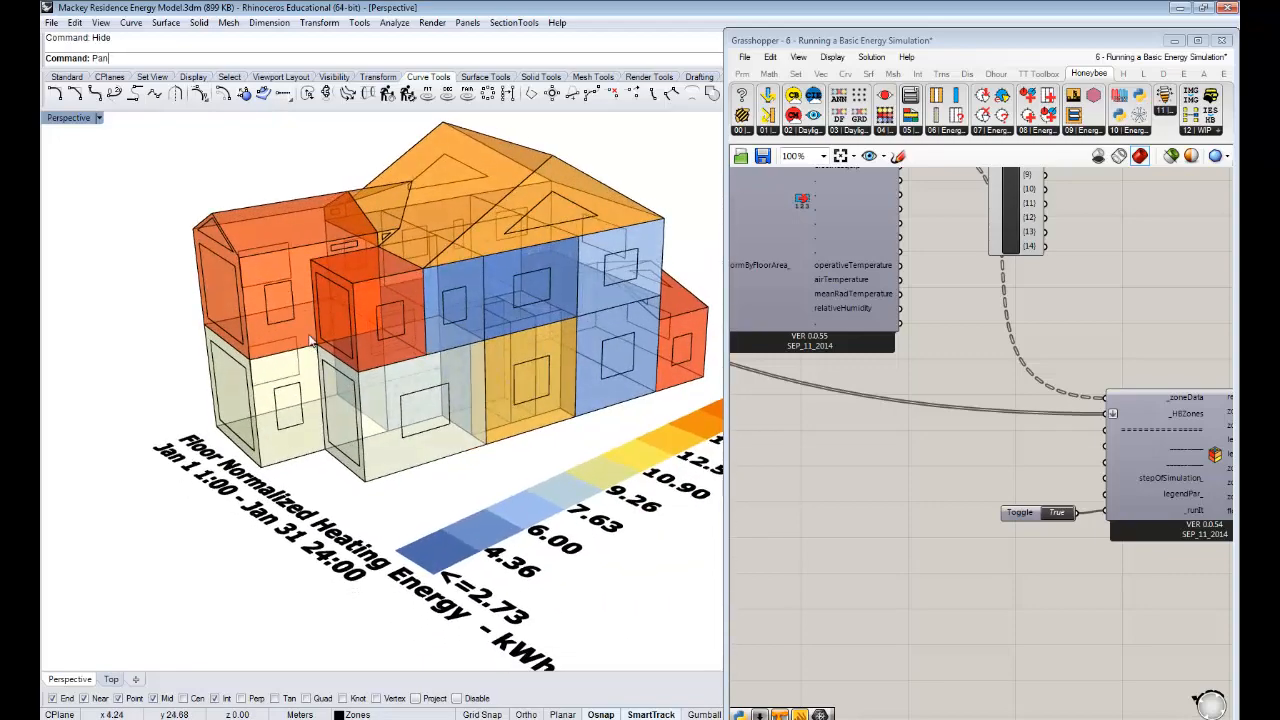
right_click_drag(272, 301, 257, 297)
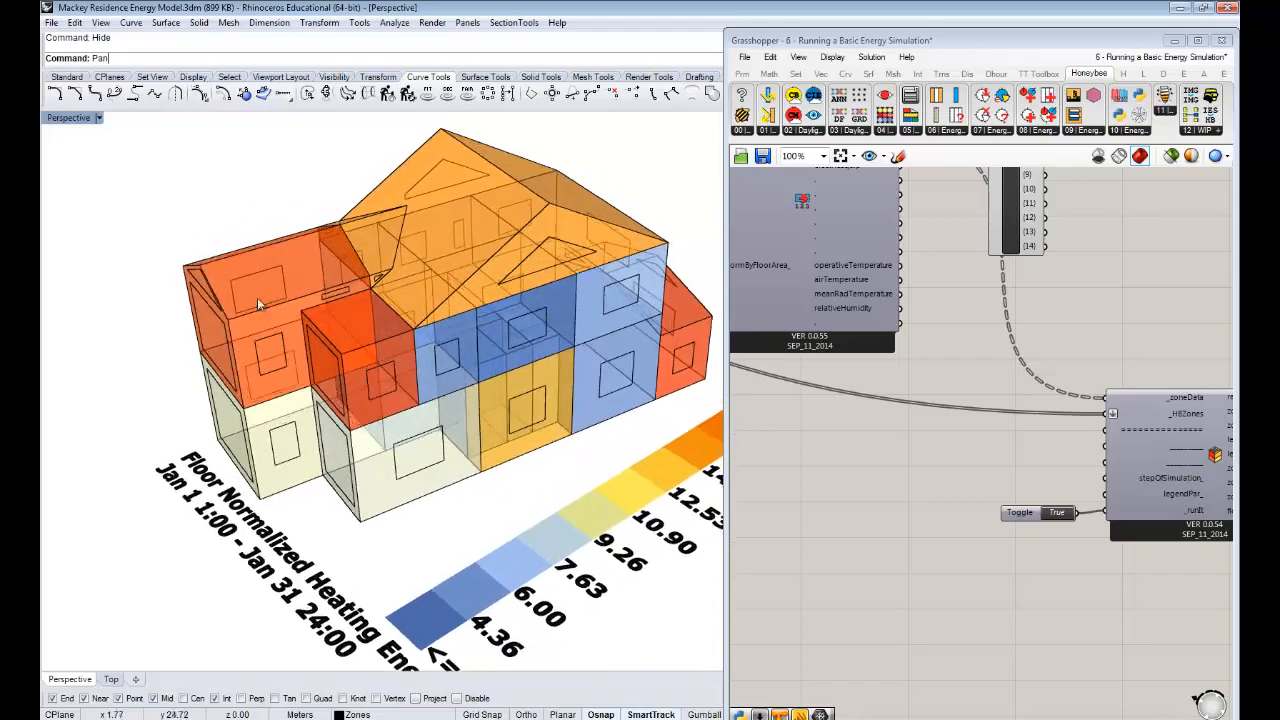
right_click_drag(340, 312, 371, 294)
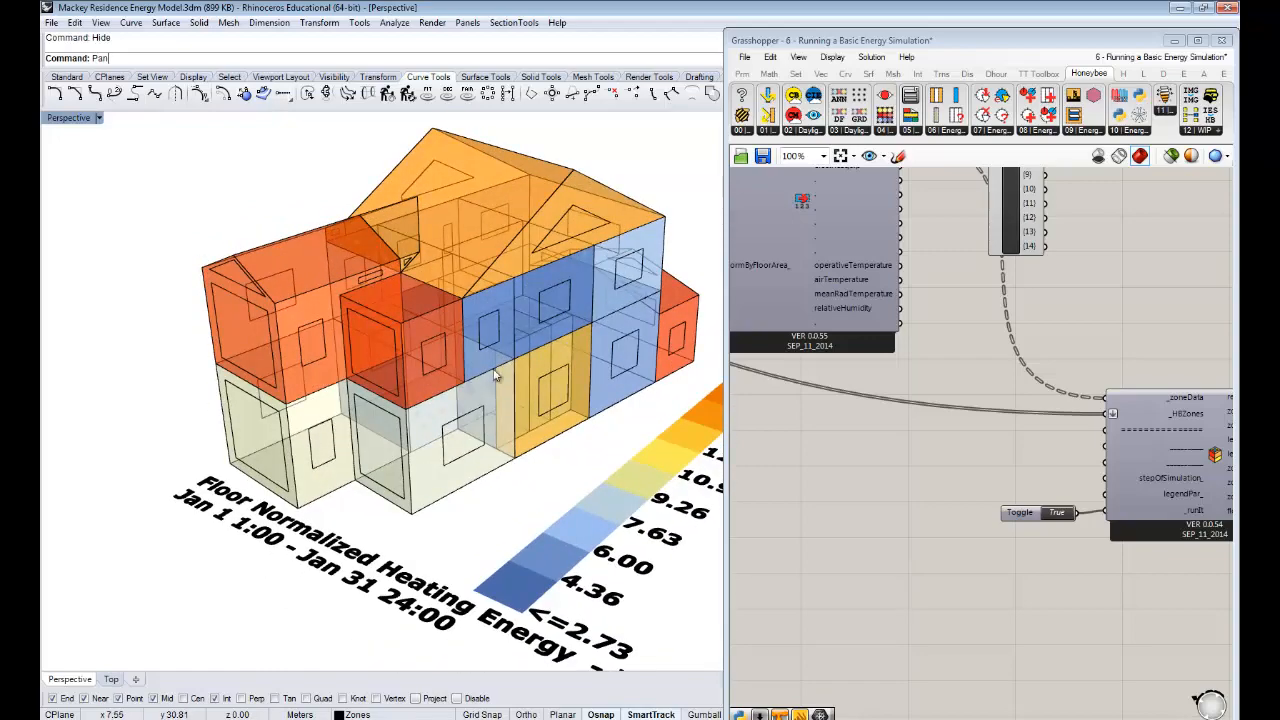
right_click_drag(568, 354, 353, 321)
right_click_drag(469, 329, 405, 344)
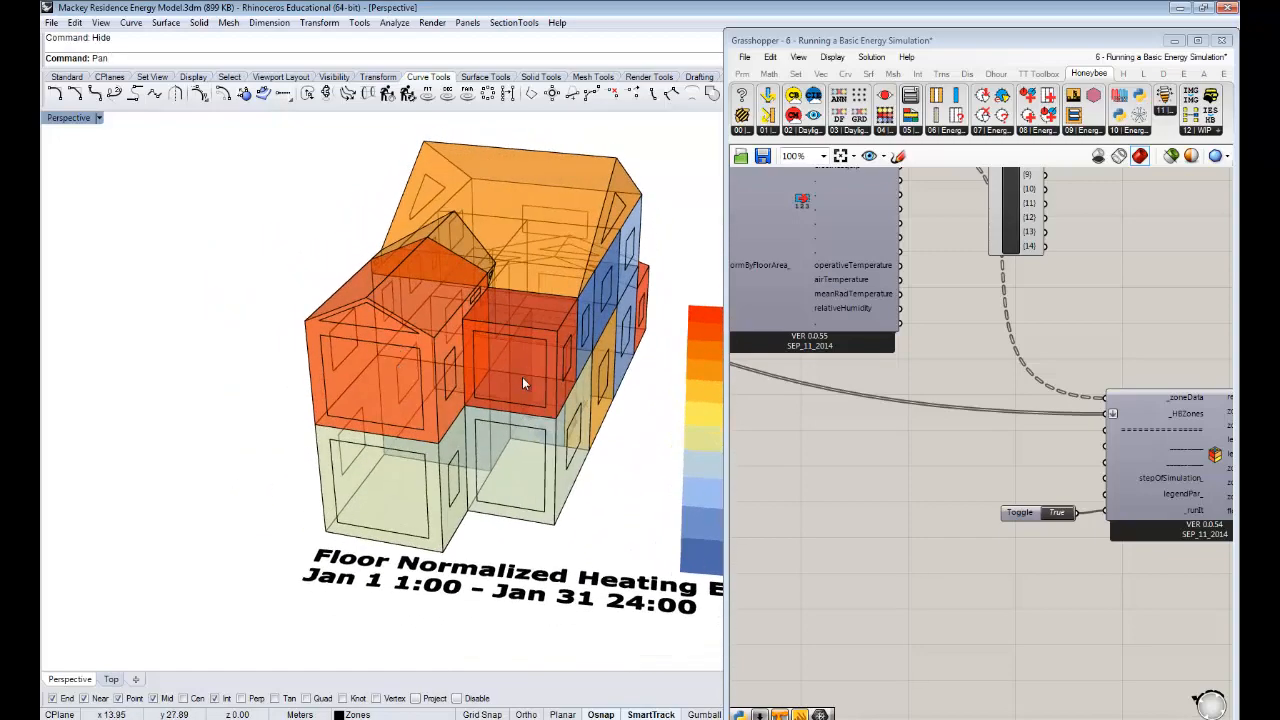
right_click_drag(522, 383, 558, 346)
scroll(558, 346, "down", 5)
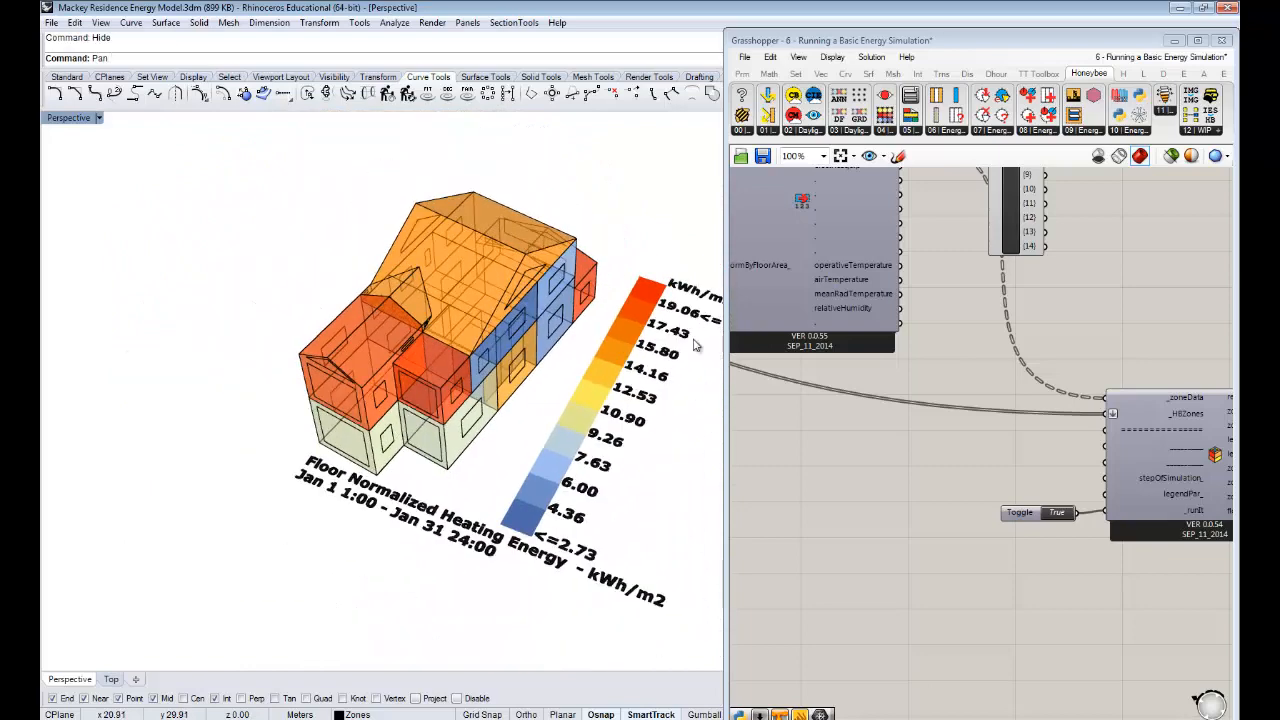
- Add an integer slider from 0 to 10 set to 1, connect it to the stepOfSimulation_ input, and place it beside that input
right_click_drag(965, 372, 854, 323)
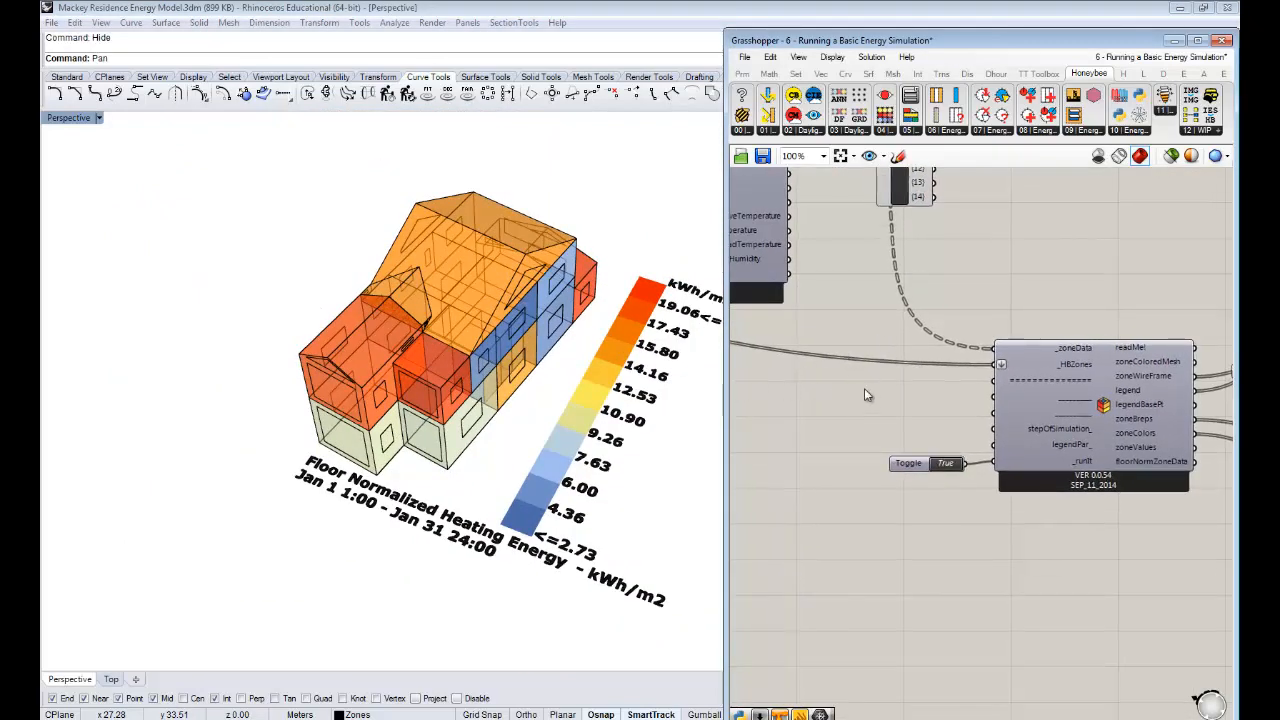
right_click_drag(866, 394, 838, 398)
double_click(838, 400)
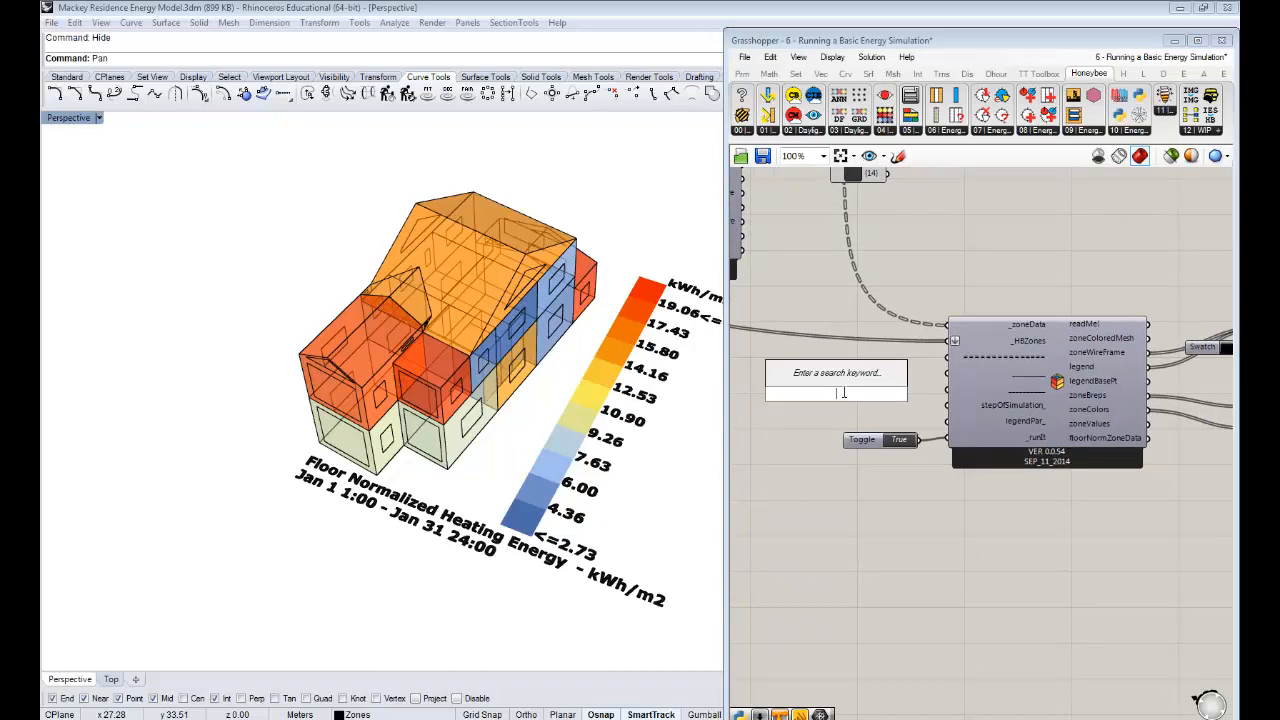
type("5")
key("Return")
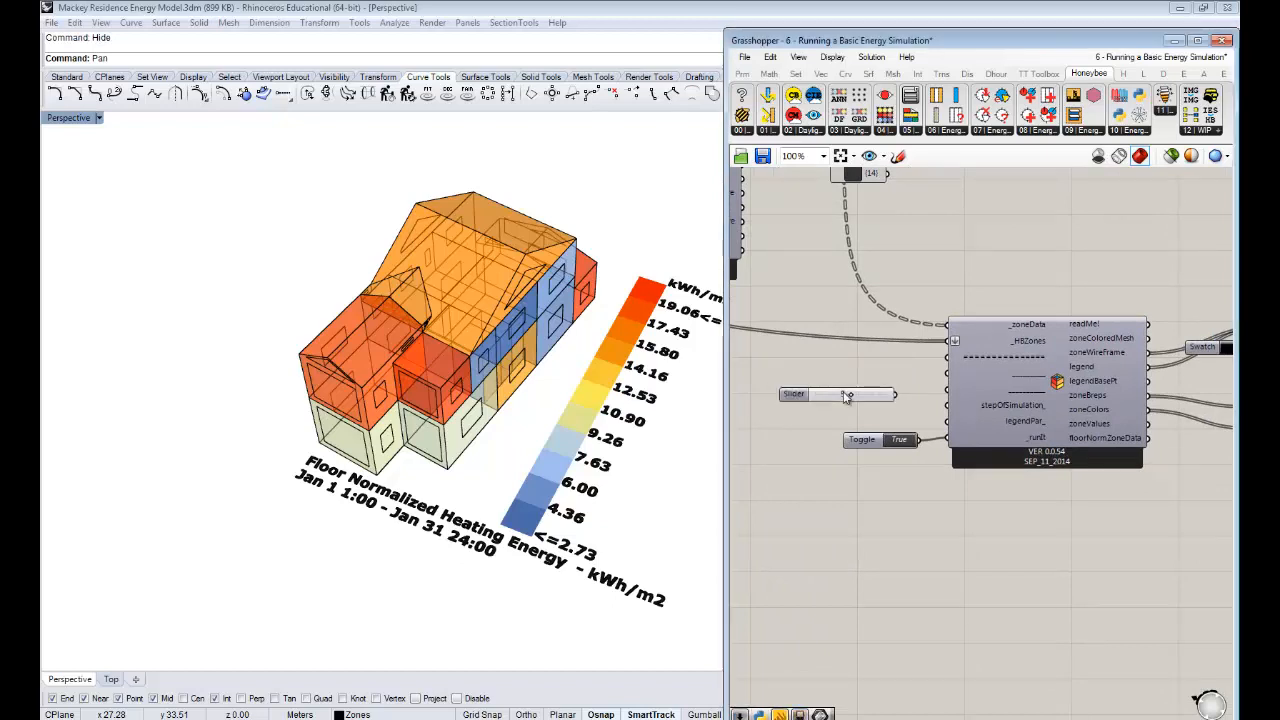
left_click_drag(869, 401, 947, 406)
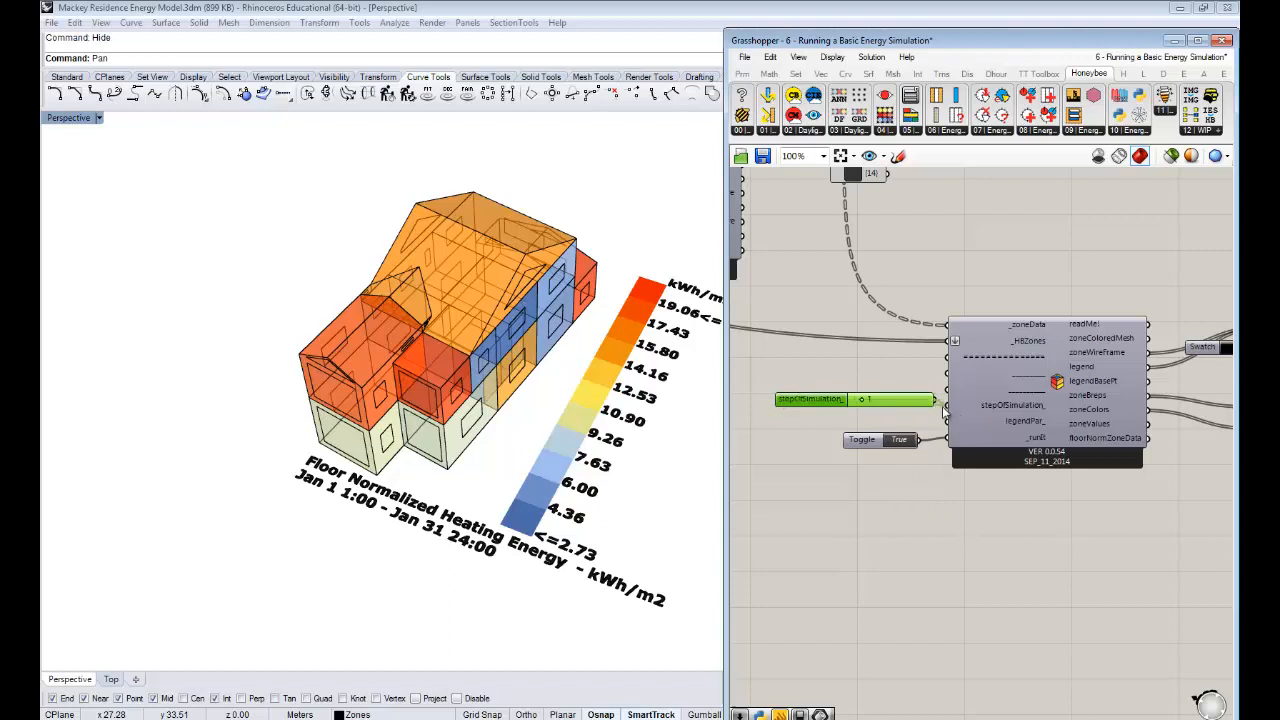
left_click_drag(901, 404, 878, 412)
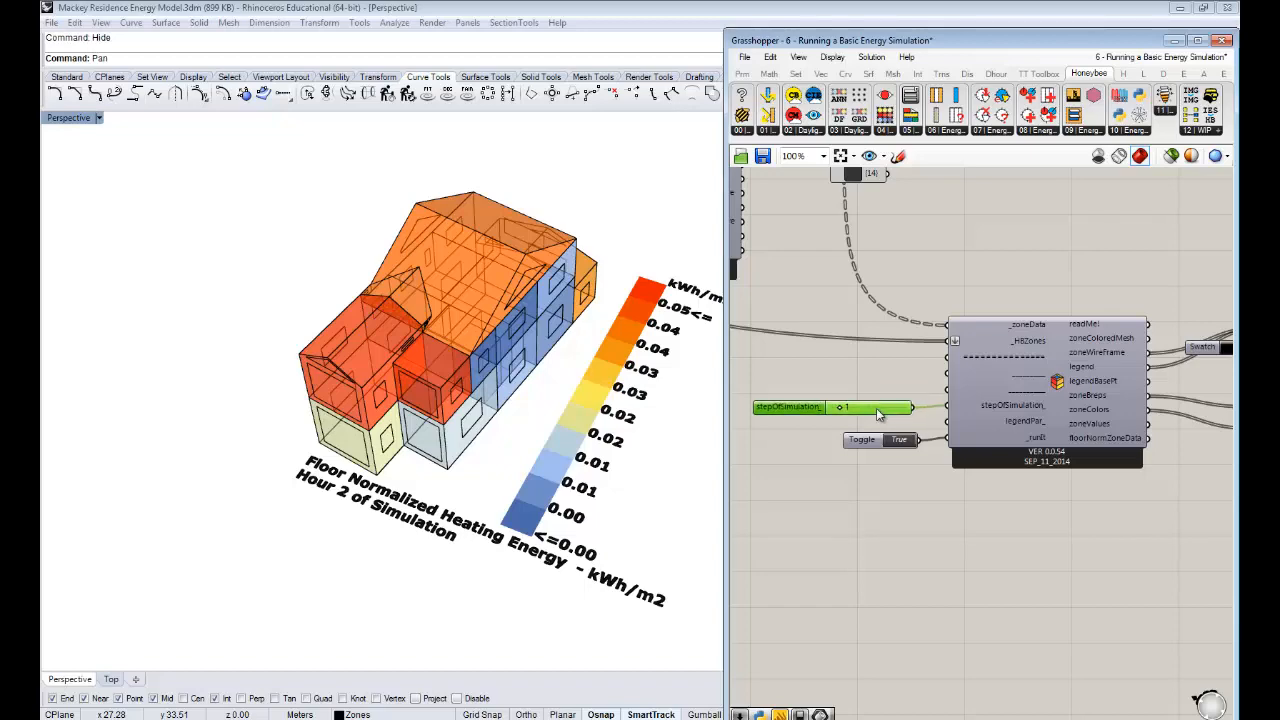
- Advance the stepOfSimulation_ slider through 3, 7, 8 and 9 to 10, viewing the zones' hourly heating colours
right_click_drag(936, 481, 1047, 437)
right_click_drag(558, 435, 560, 456)
right_click_drag(564, 404, 510, 380, "shift")
right_click_drag(526, 451, 526, 415)
left_click_drag(909, 365, 867, 365)
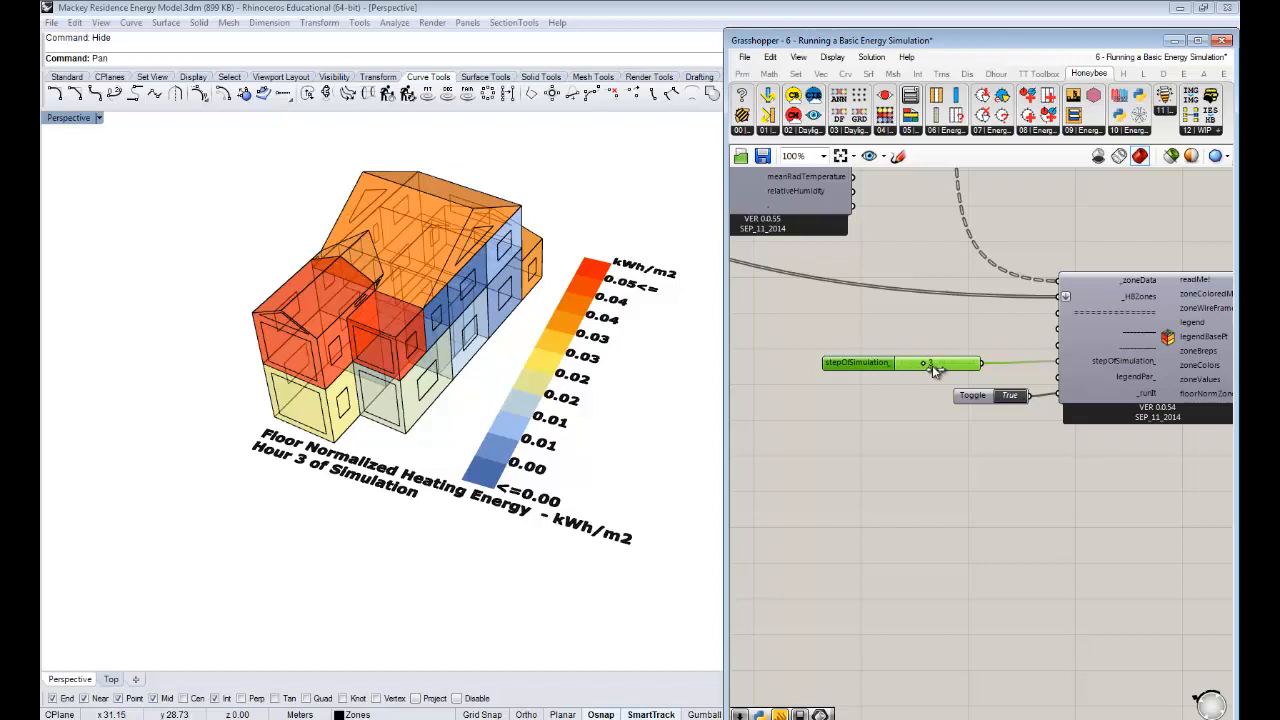
left_click_drag(932, 367, 942, 365)
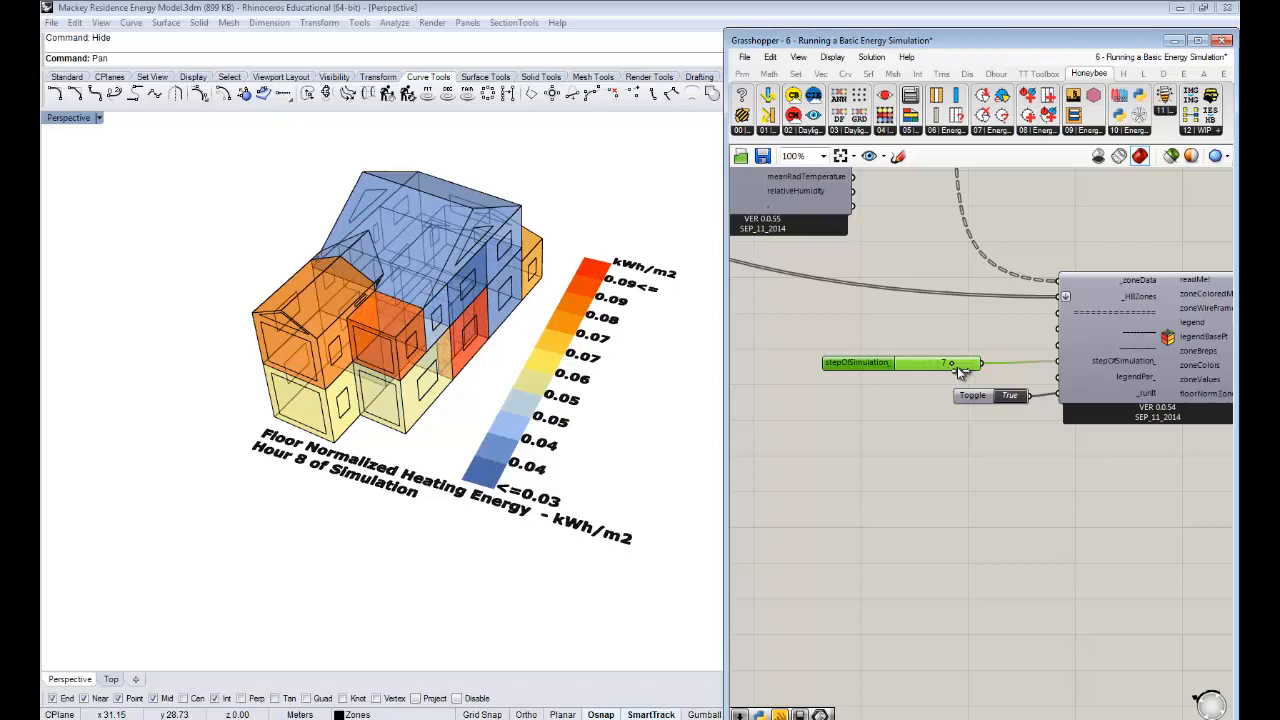
left_click_drag(958, 370, 964, 370)
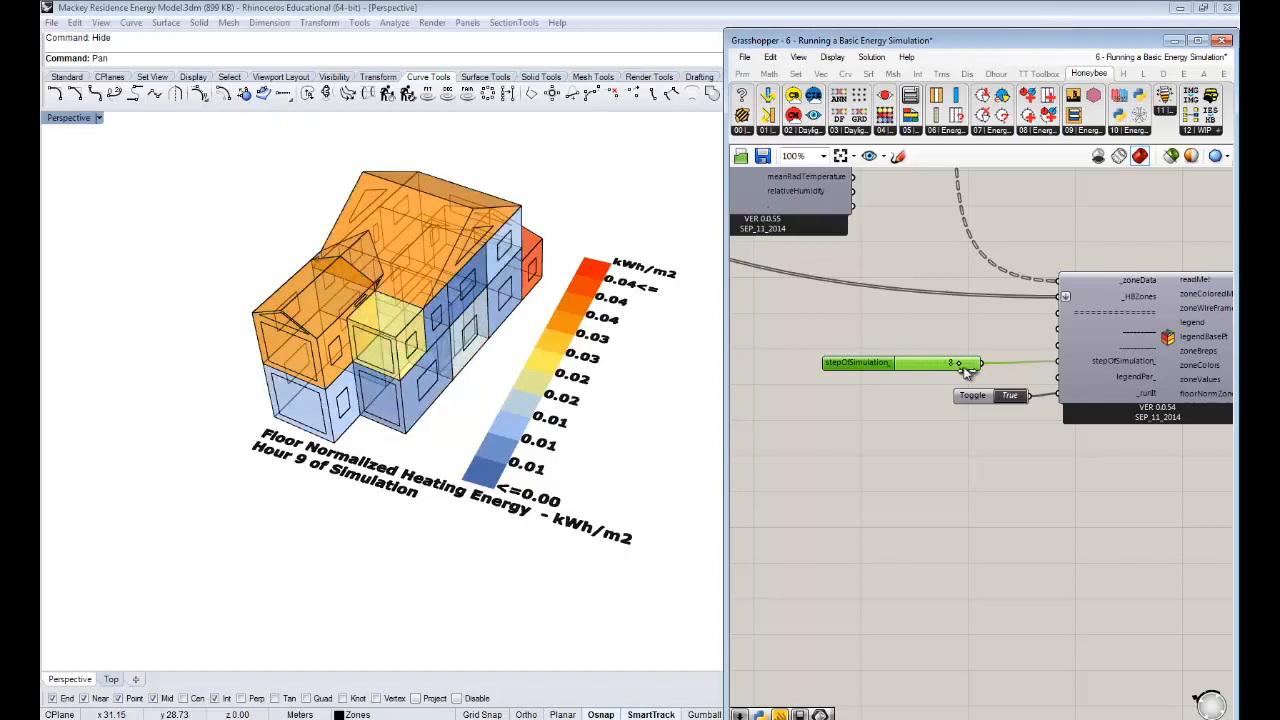
left_click_drag(964, 370, 972, 370)
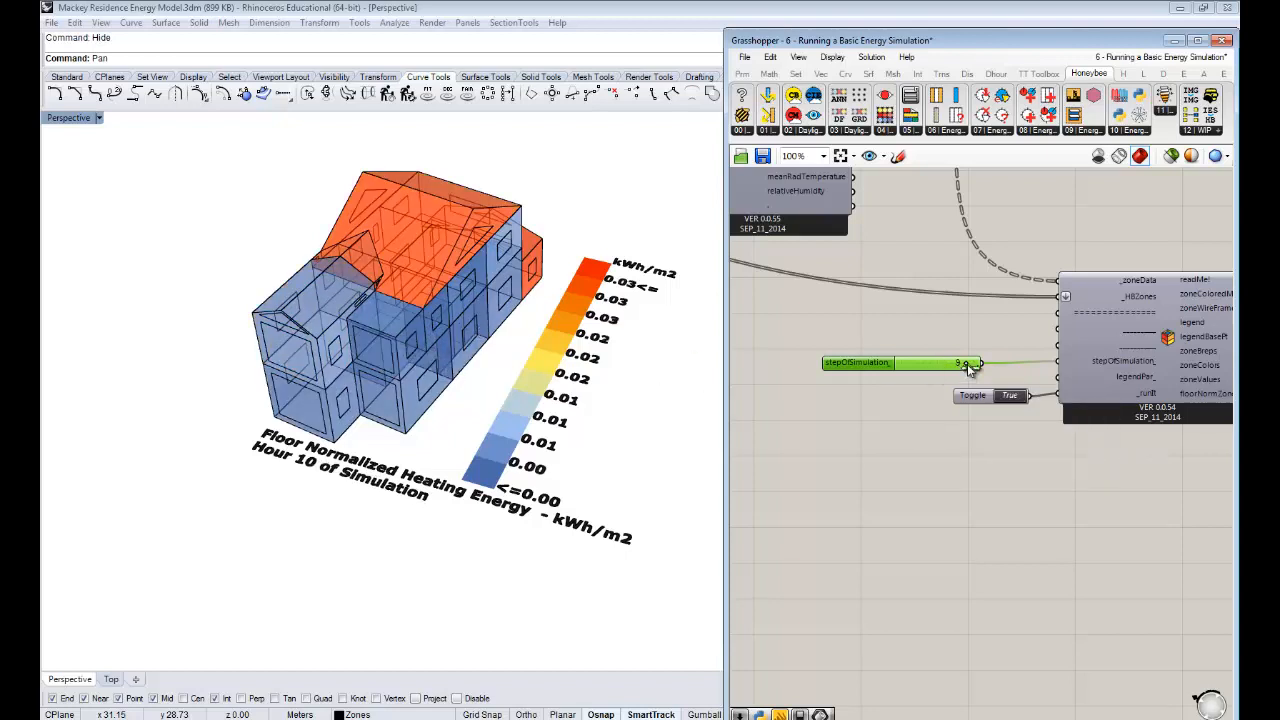
left_click_drag(981, 366, 982, 366)
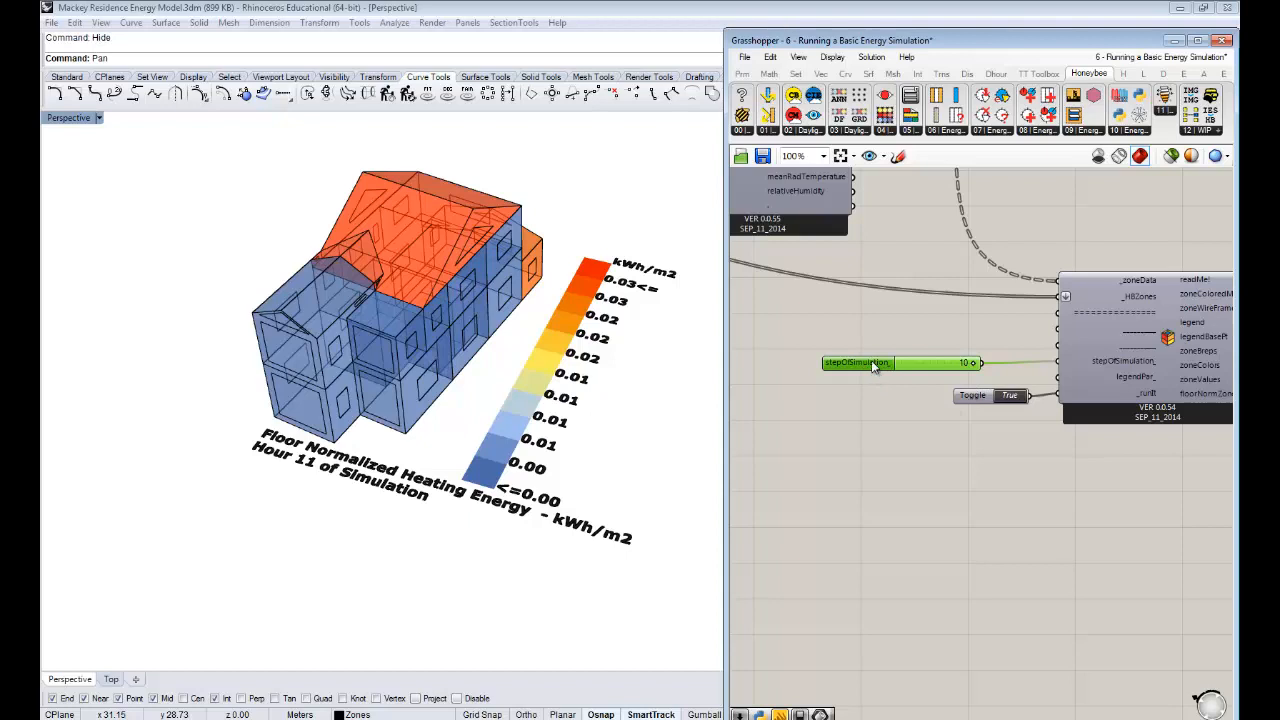
- Connect the operativeTemperature output to the zone-colouring component's _zoneData input in place of heating, and view the recoloured house
right_click_drag(989, 392, 929, 337)
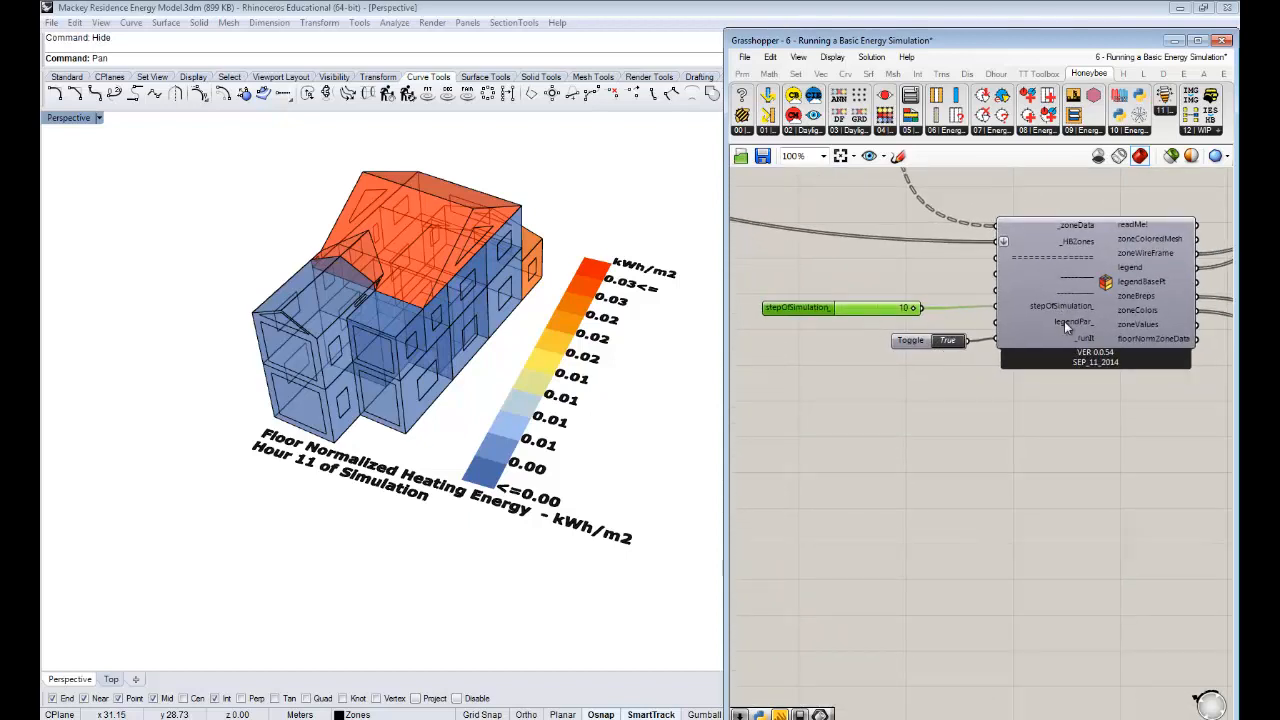
mouse_move(1010, 315)
right_click_drag(566, 344, 613, 263)
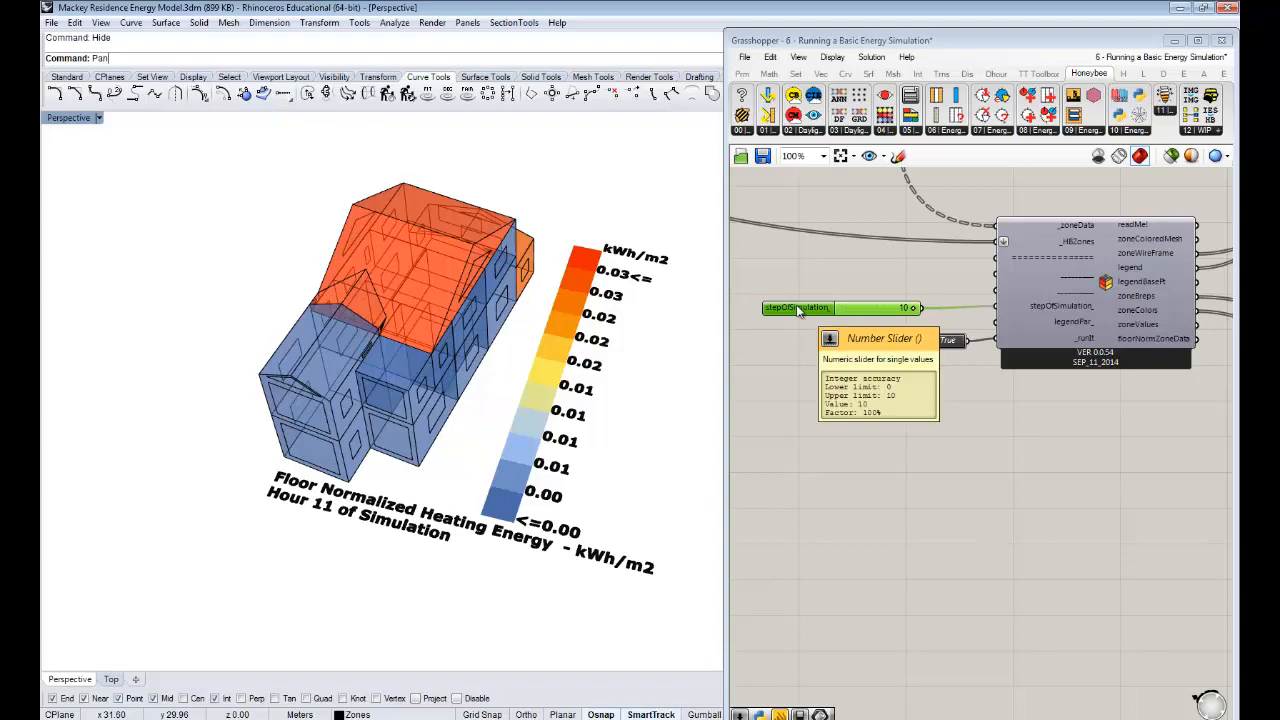
right_click_drag(879, 287, 969, 393)
scroll(941, 339, "down", 1)
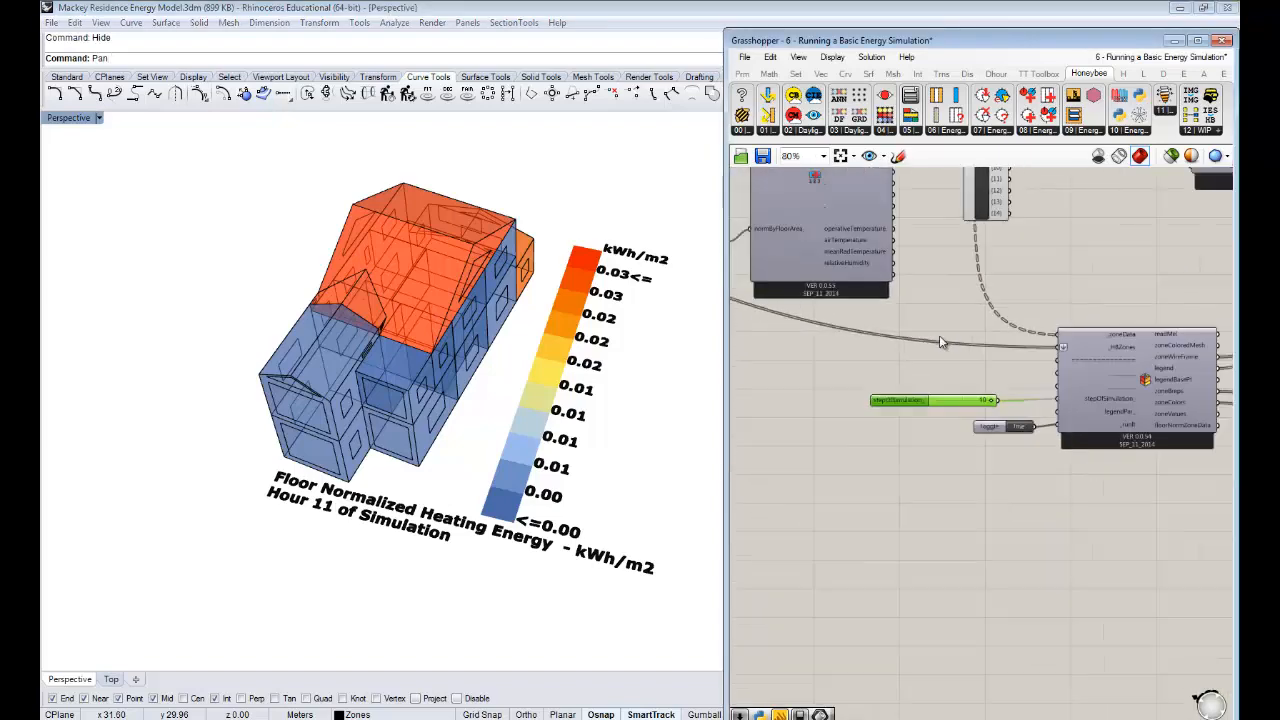
right_click_drag(941, 332, 804, 408)
right_click_drag(903, 369, 958, 371)
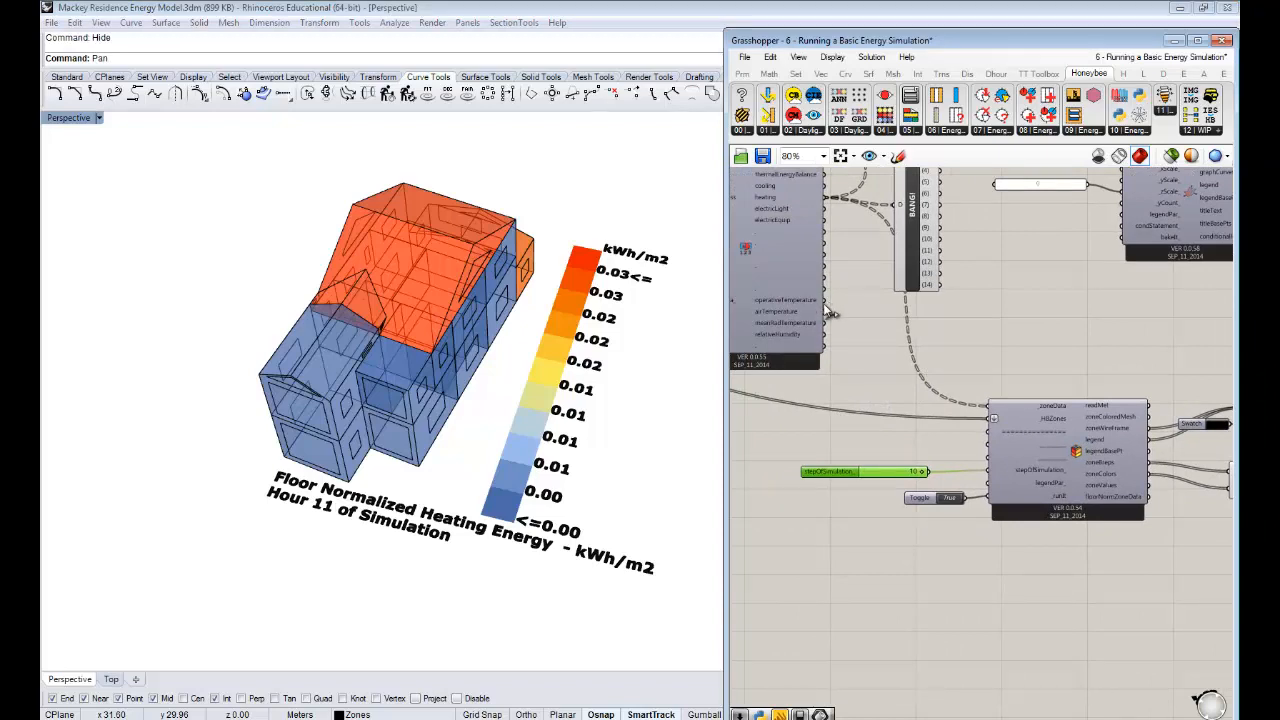
left_click_drag(825, 300, 980, 405)
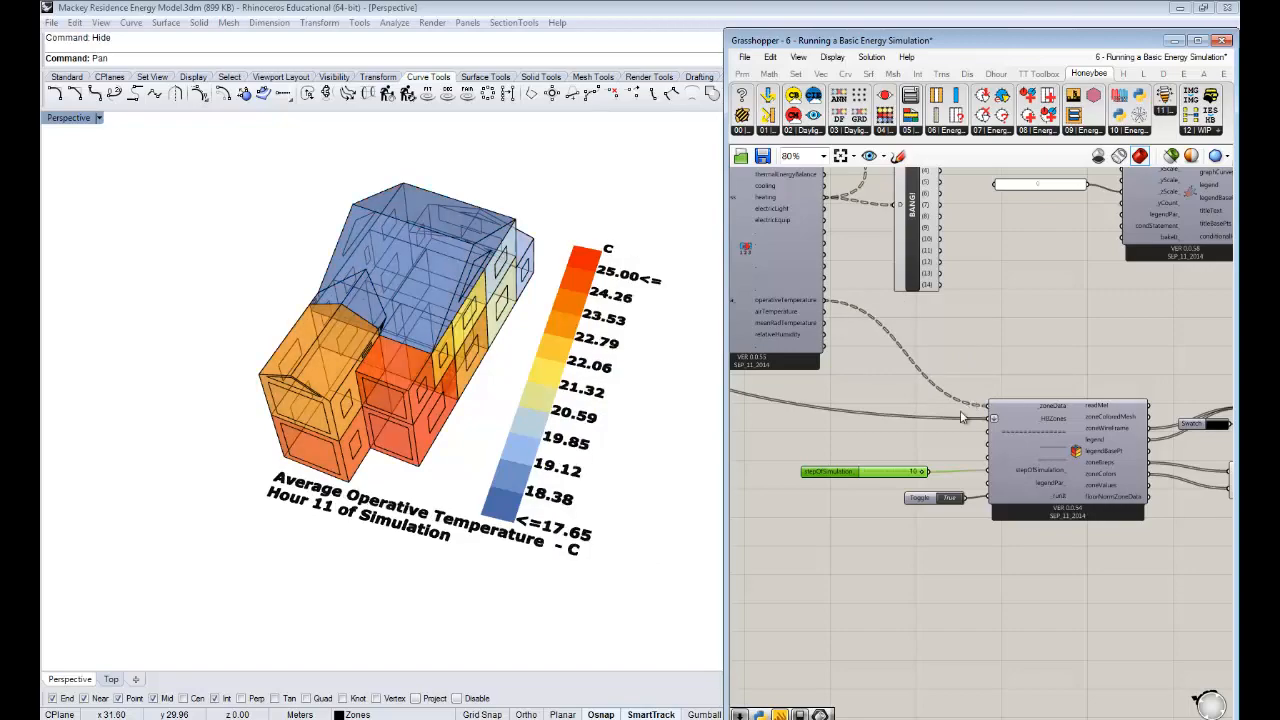
right_click_drag(524, 443, 454, 317)
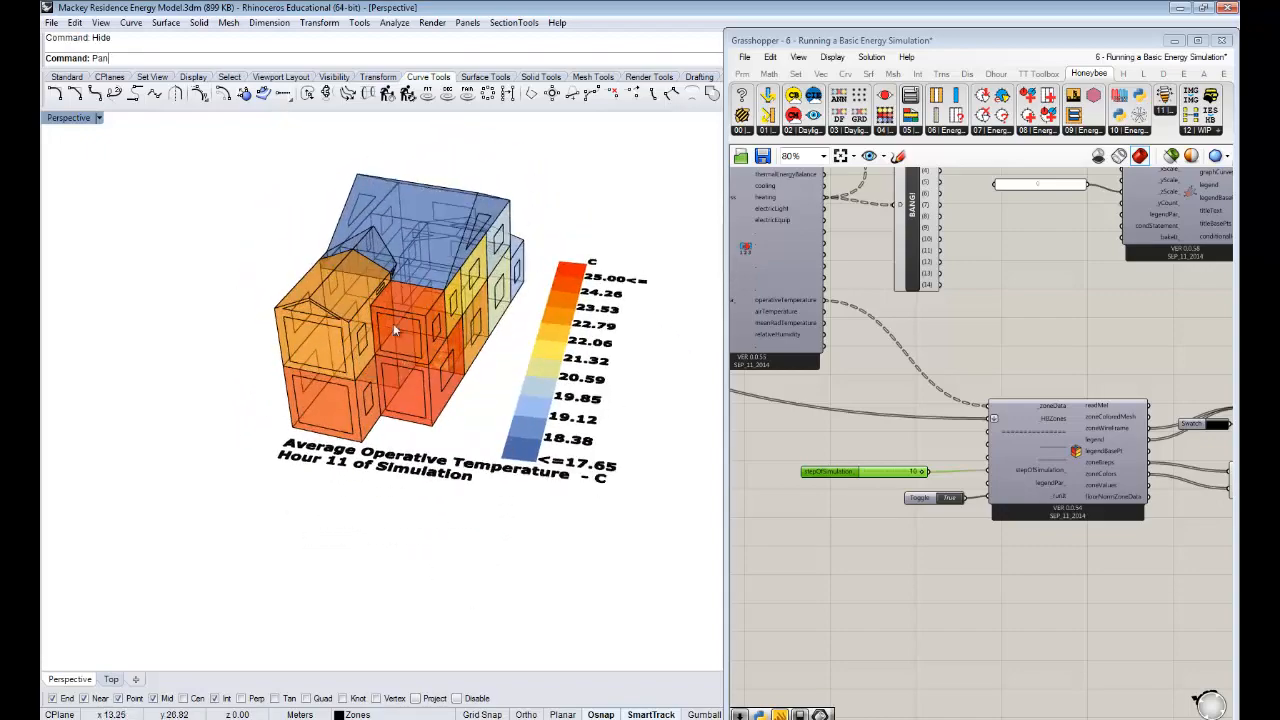
- Set the stepOfSimulation_ slider to 5 and view the zones' operative temperature colours for that hour
right_click_drag(951, 472, 955, 445)
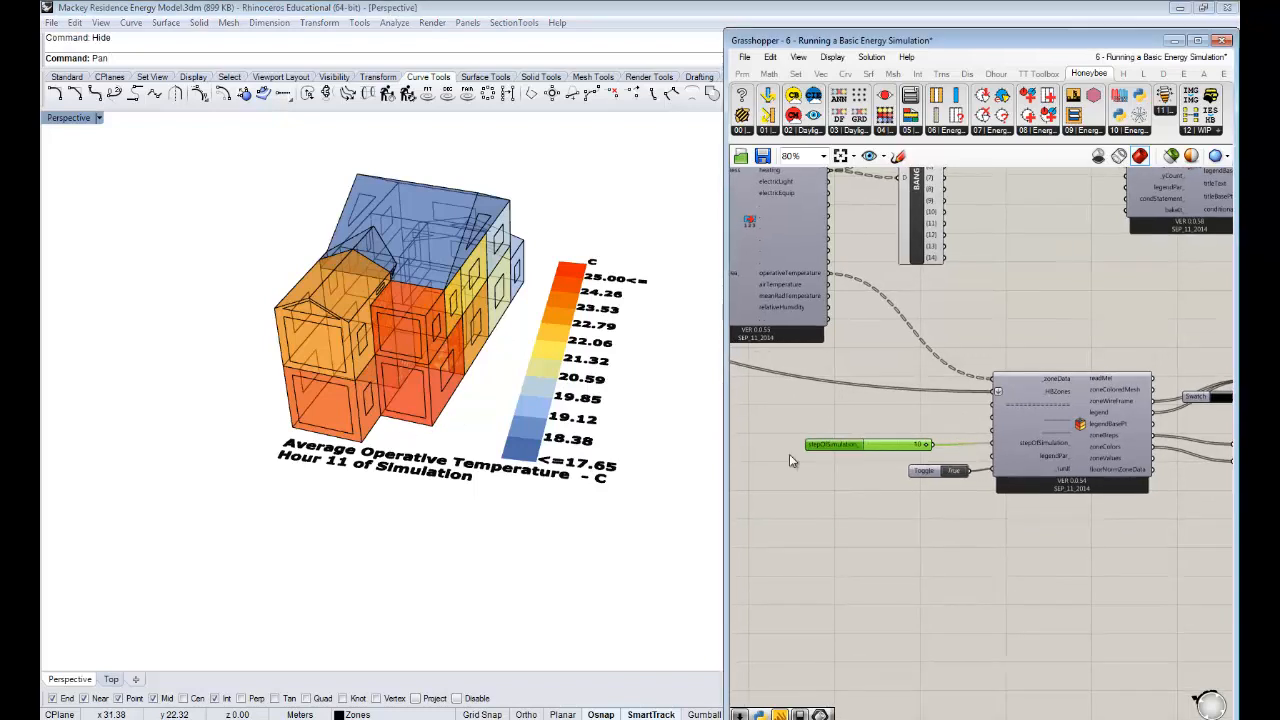
double_click(899, 446)
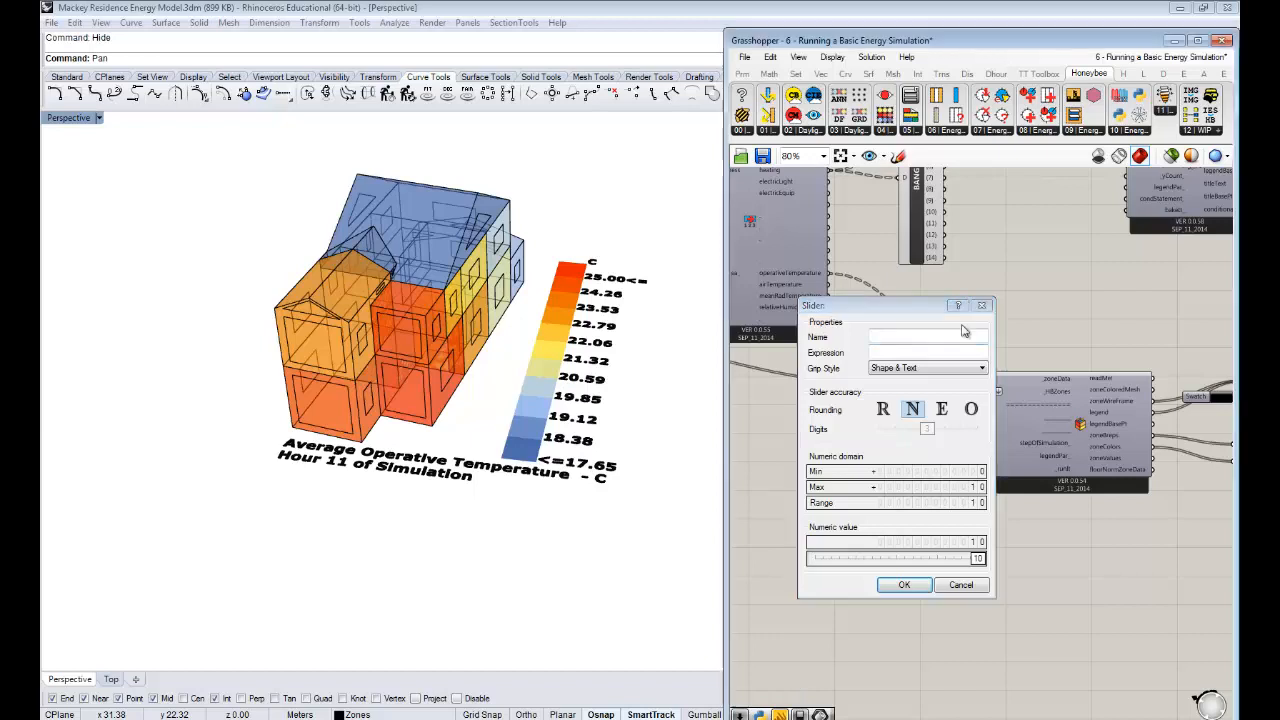
key("Escape")
scroll(894, 452, "up", 3)
double_click(891, 387)
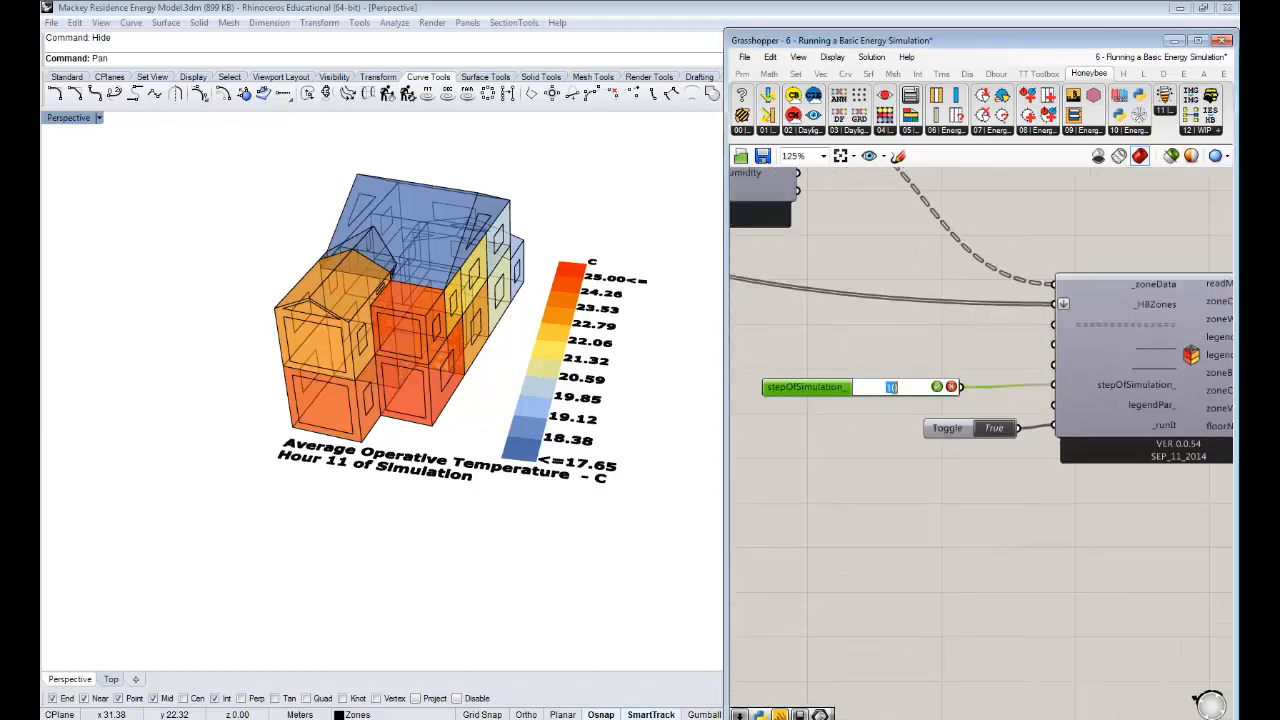
type("5")
left_click(936, 388)
right_click_drag(547, 346, 552, 300)
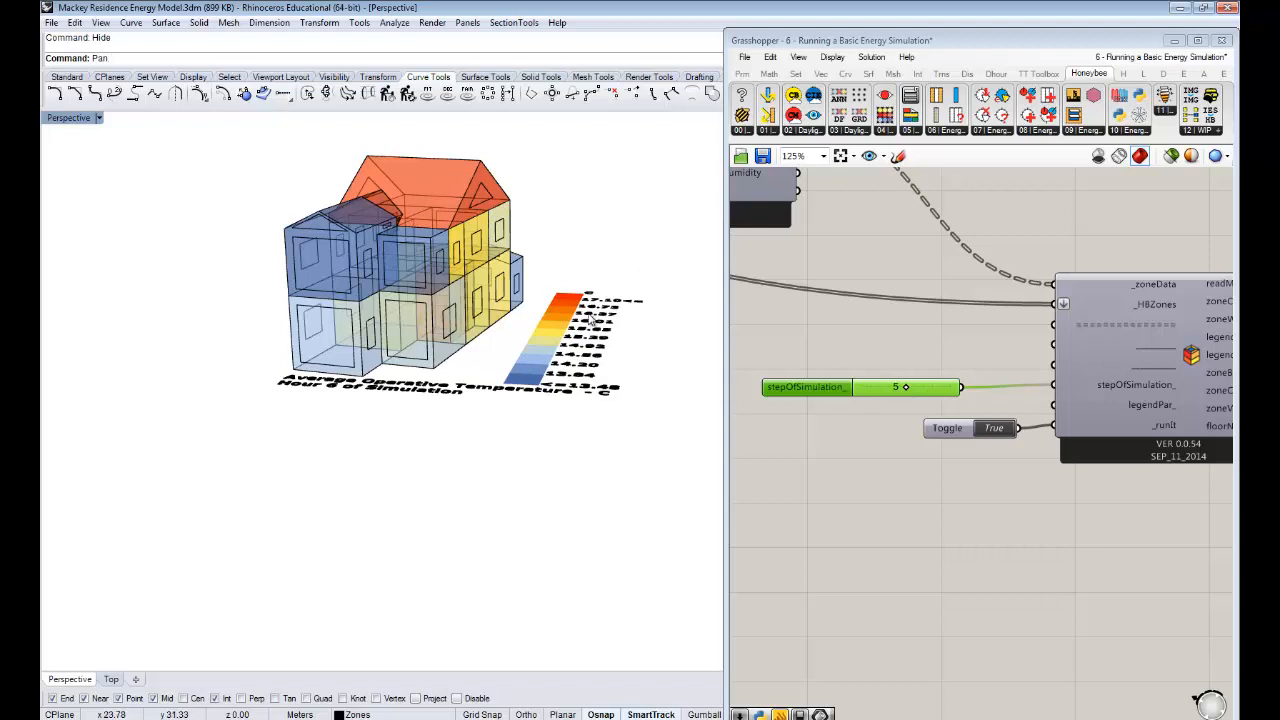
- Add a number slider set to 15, connect it to stepOfSimulation_ in place of the old slider, and align it above that one
double_click(917, 383)
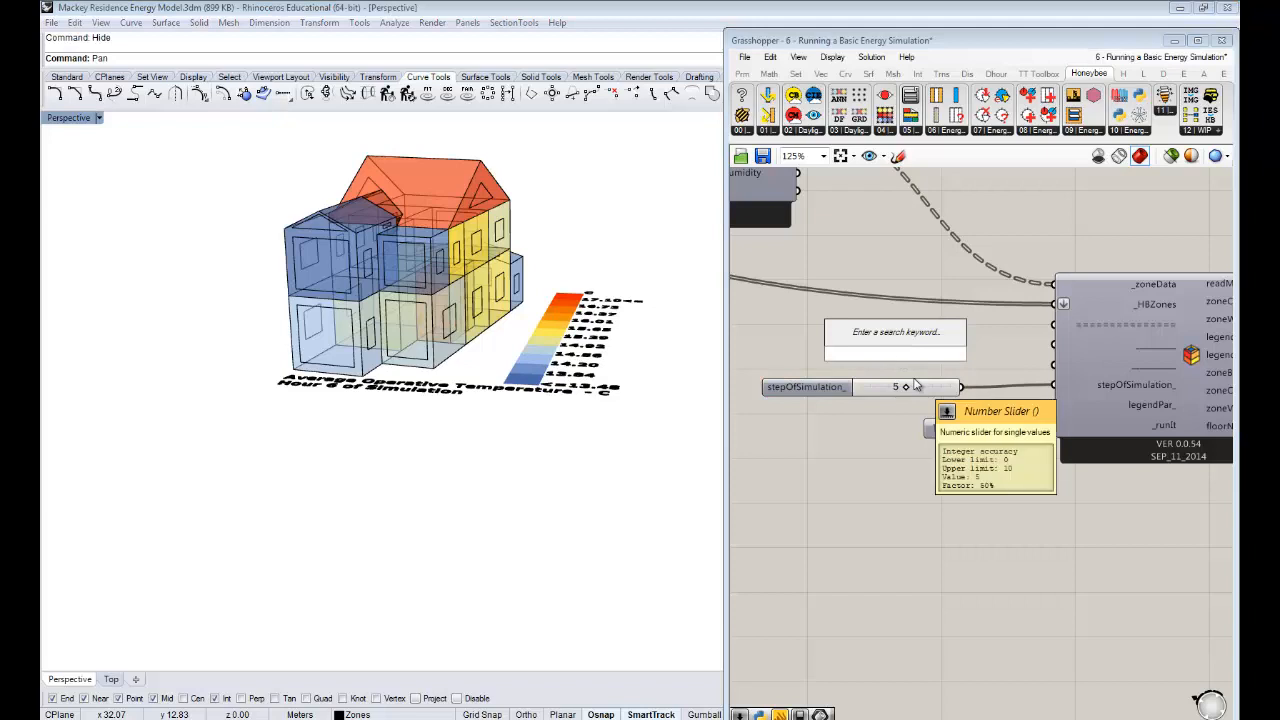
type("15")
key("Return")
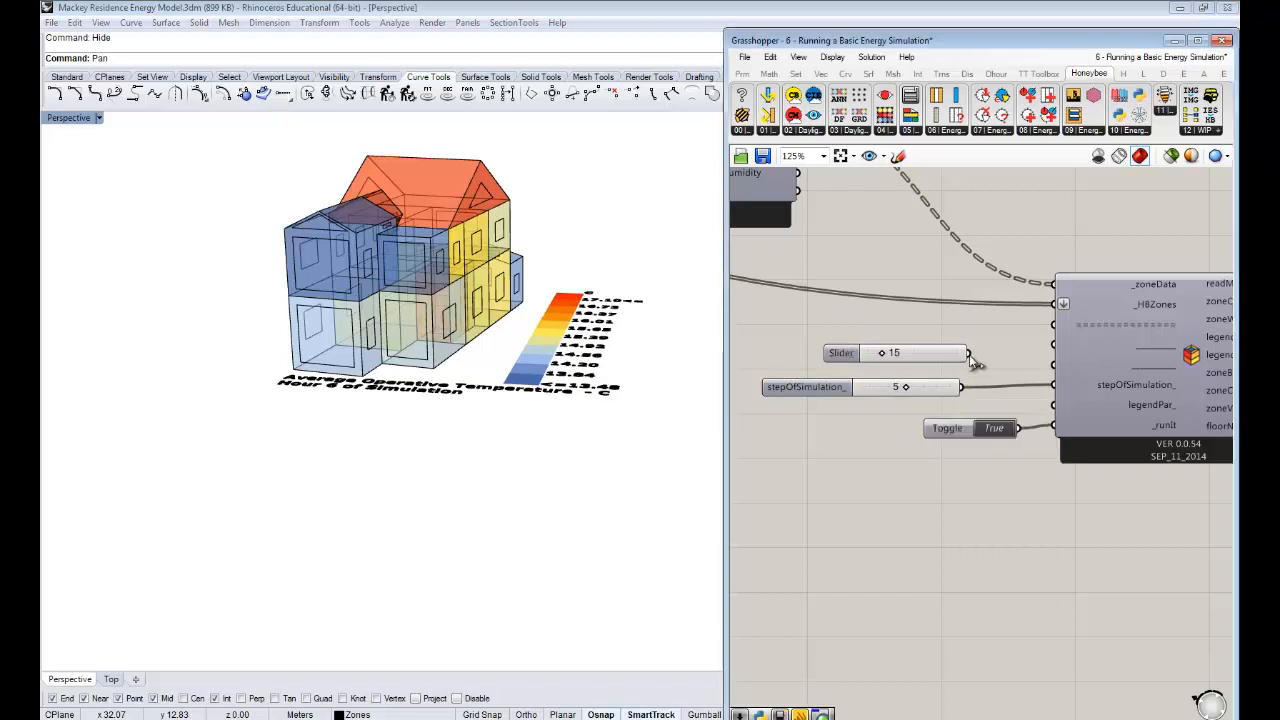
left_click_drag(968, 354, 1048, 393)
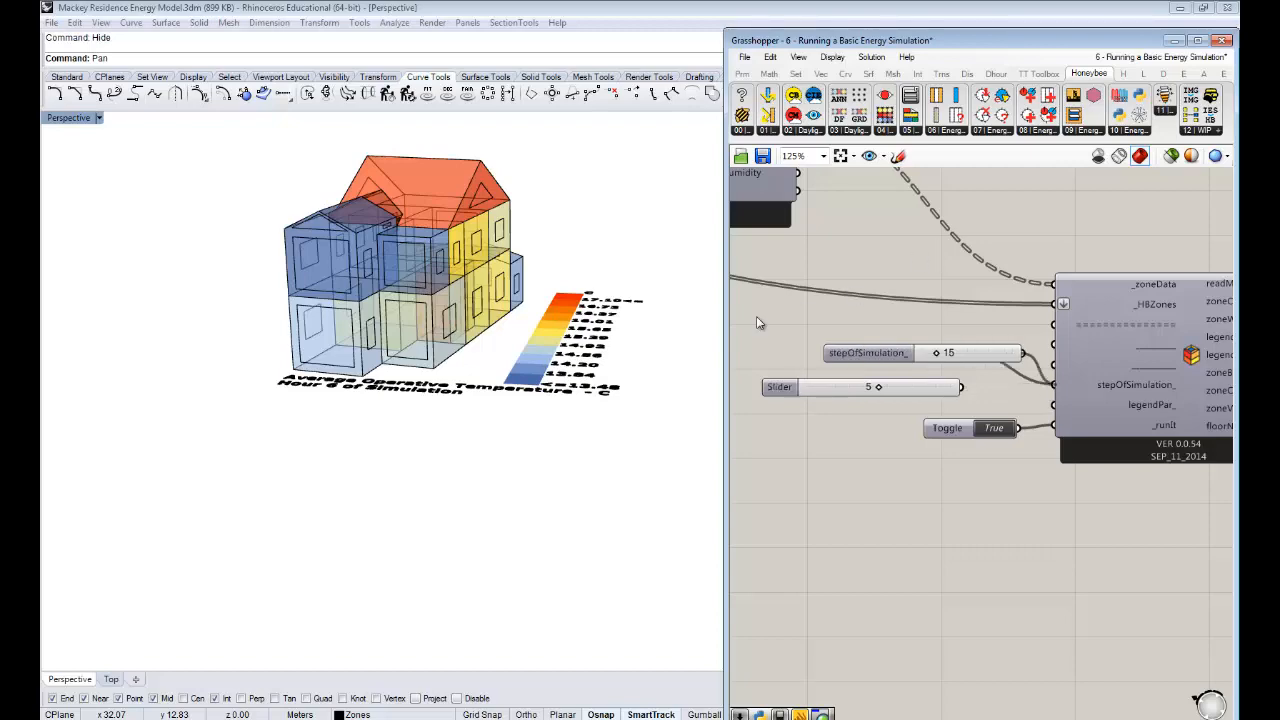
right_click_drag(403, 332, 512, 331)
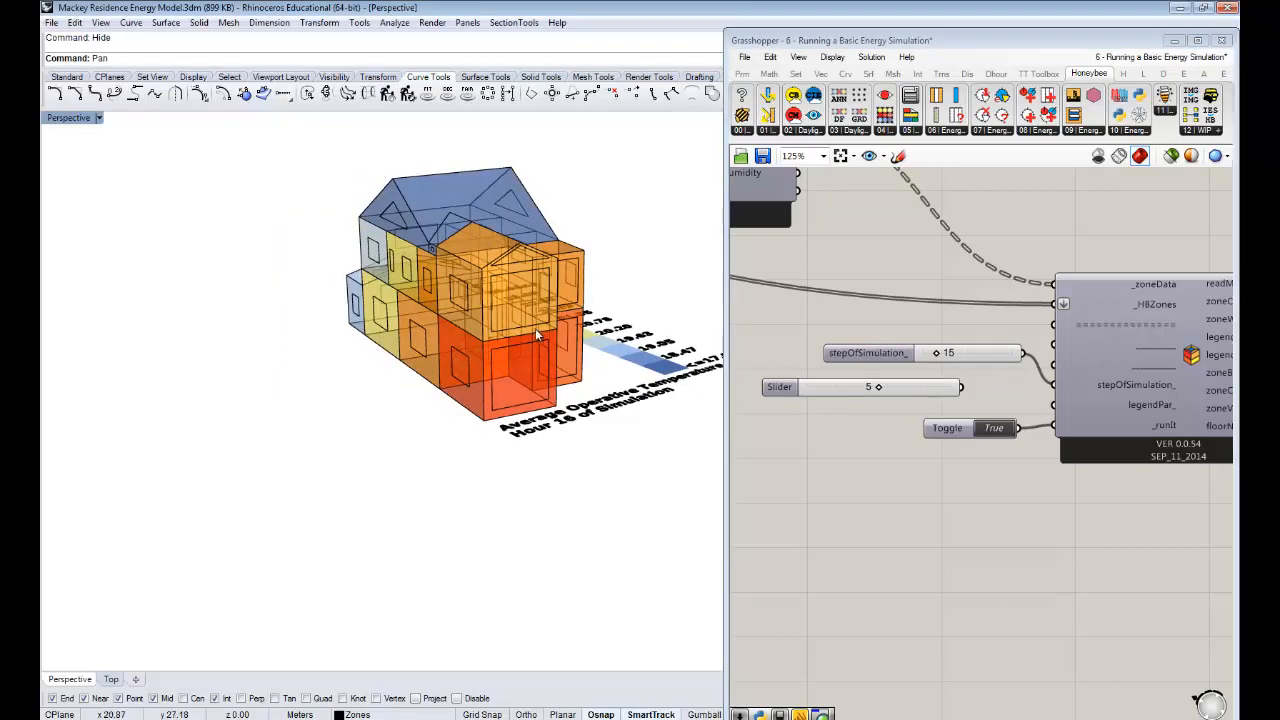
right_click_drag(400, 312, 447, 335)
right_click_drag(566, 450, 371, 277)
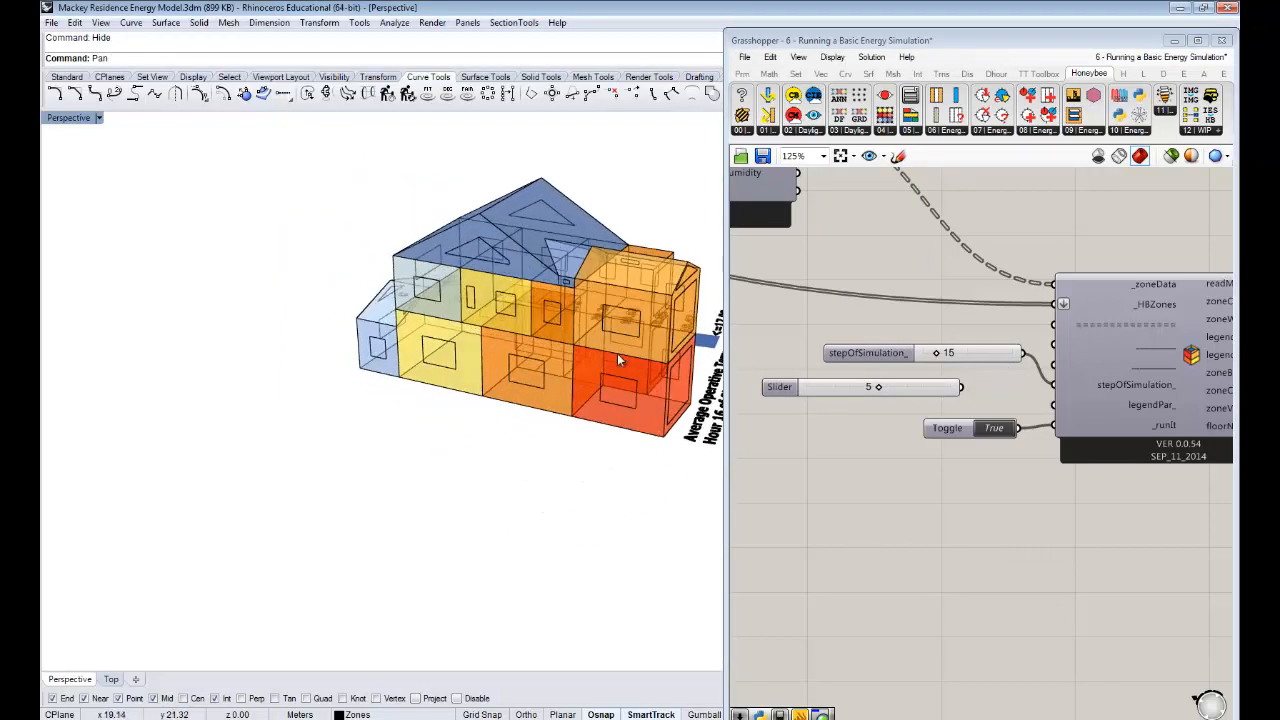
right_click_drag(617, 353, 721, 320)
left_click_drag(847, 350, 812, 353)
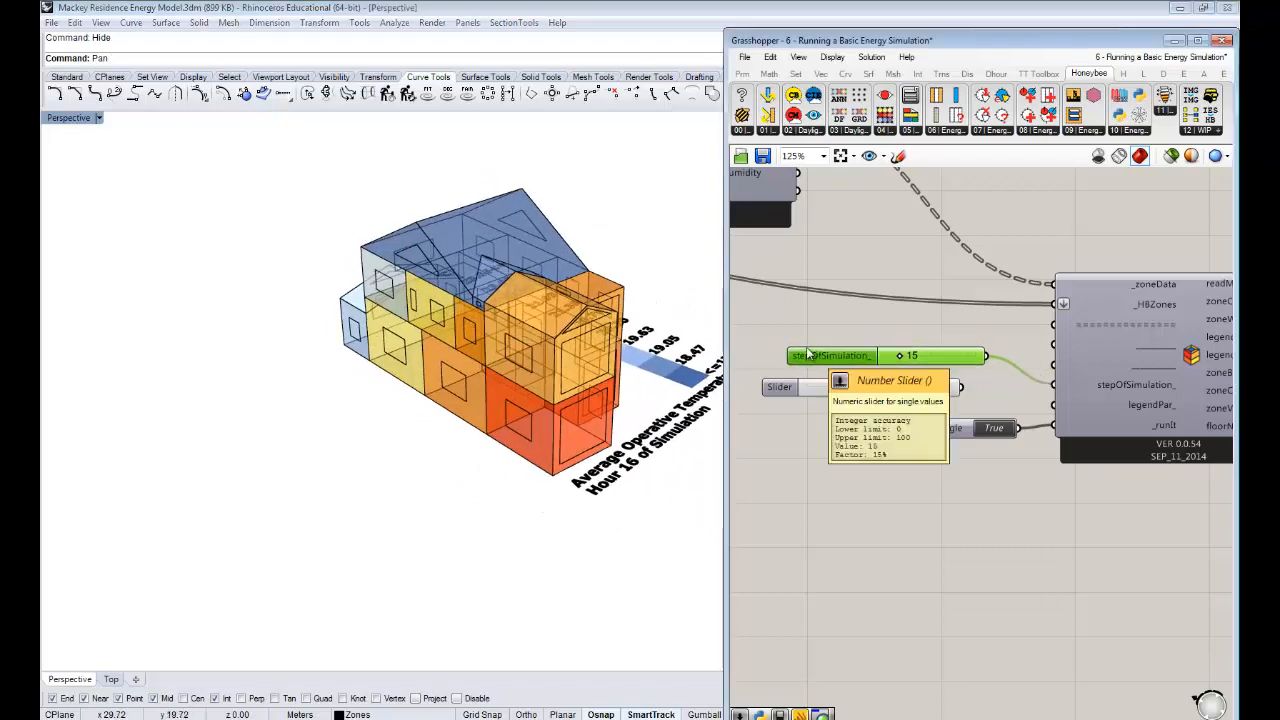
- Compare the zones' operative temperature colours at step 15 with the legend in degrees C
right_click_drag(995, 347, 1114, 343)
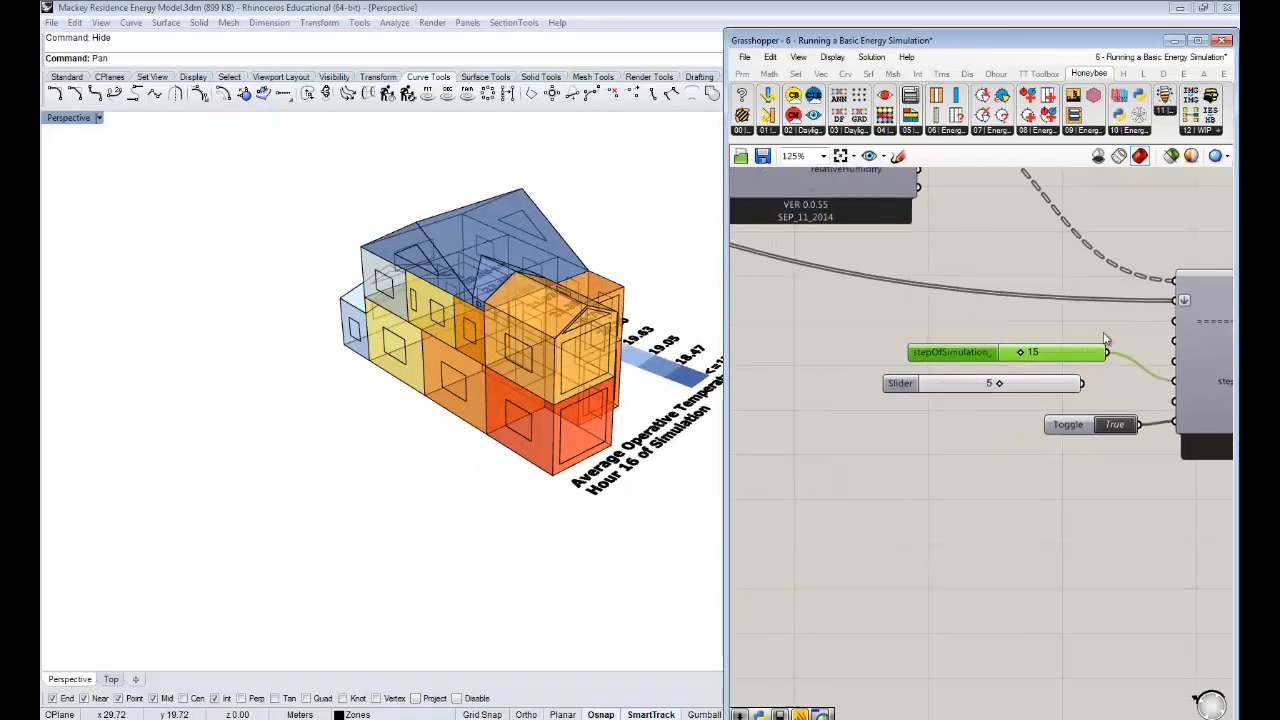
right_click_drag(566, 347, 440, 338)
right_click_drag(608, 363, 535, 366)
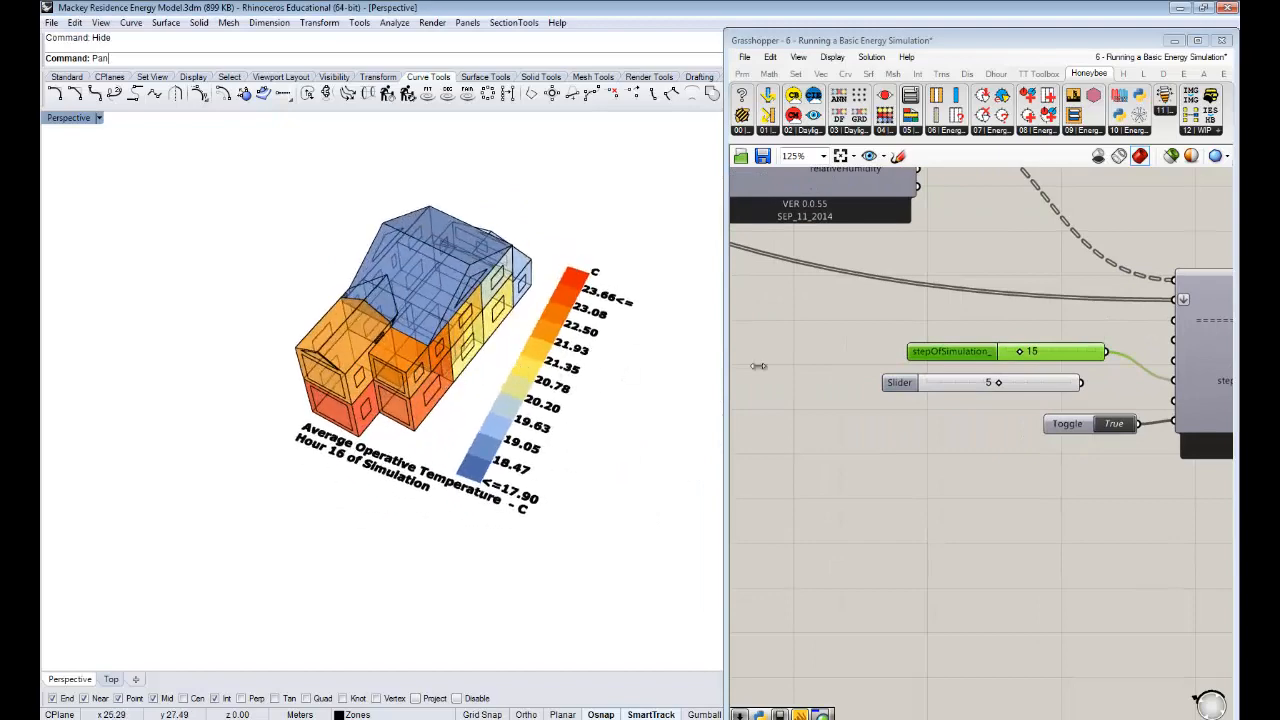
right_click_drag(1002, 381, 887, 368)
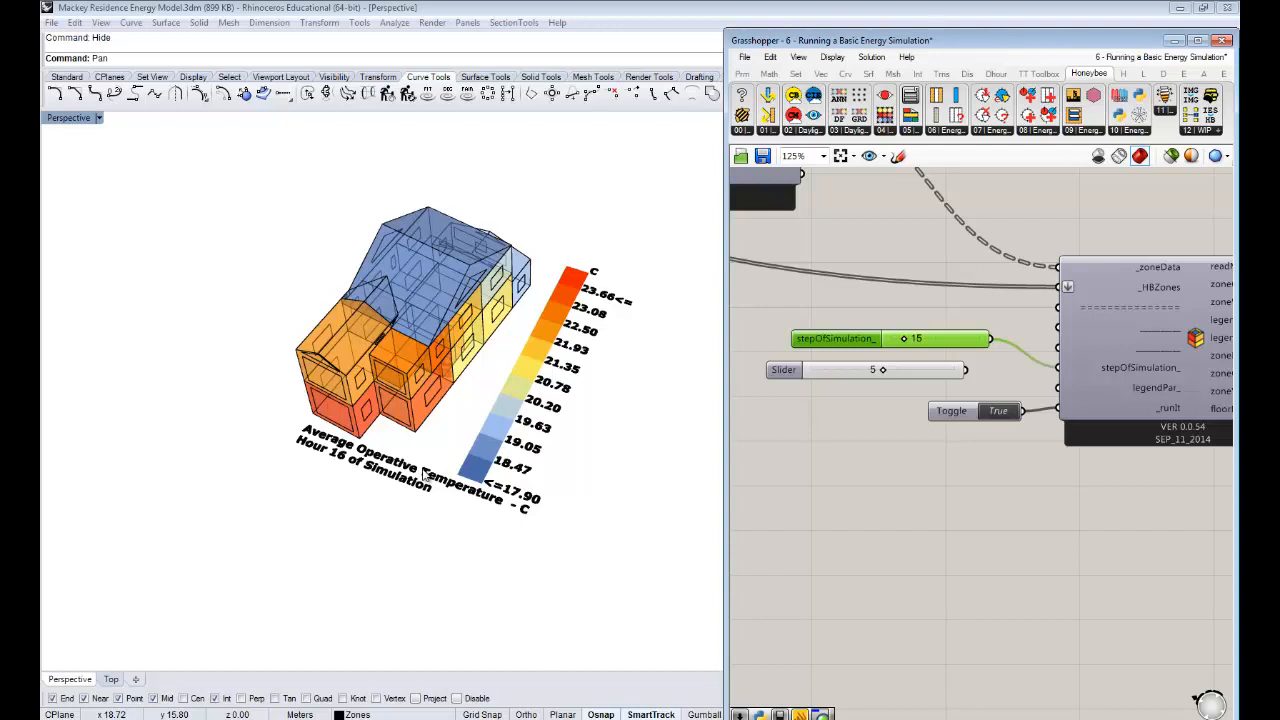
left_click(886, 434)
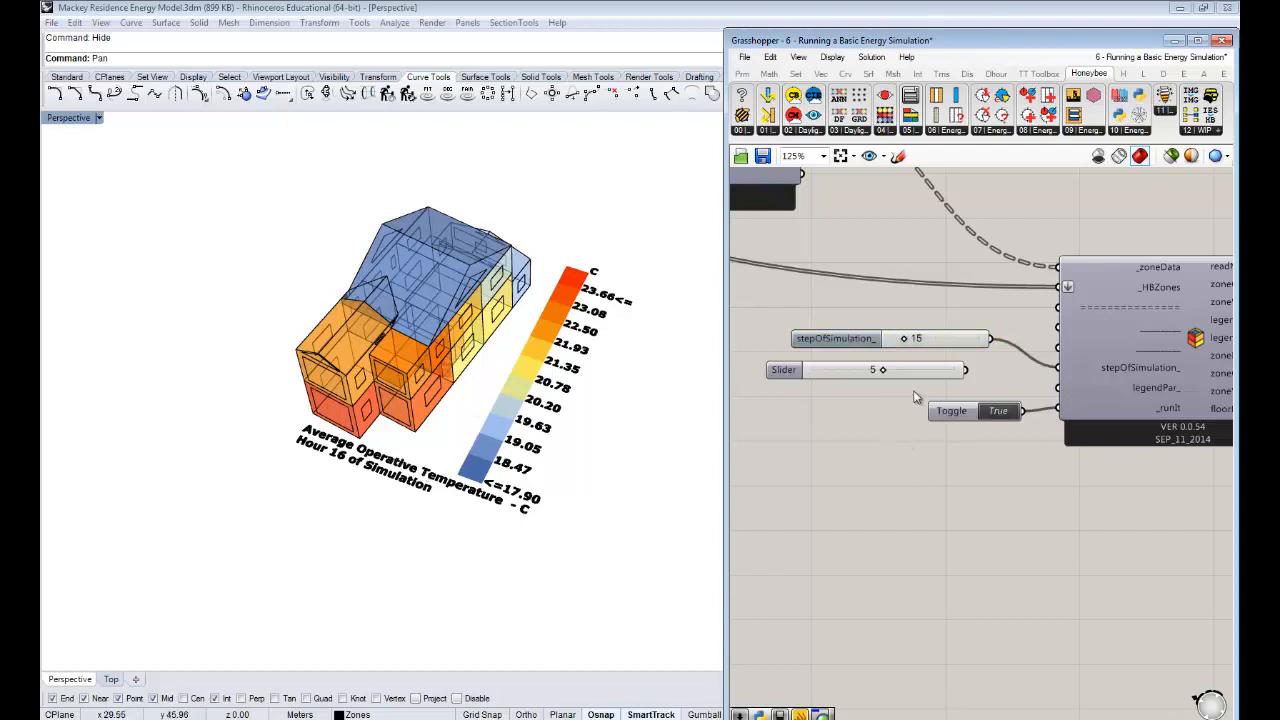
- Review the component network from the simulation outputs and EnergyPlus run through the result reader to the zone-colouring component
scroll(914, 397, "down", 4)
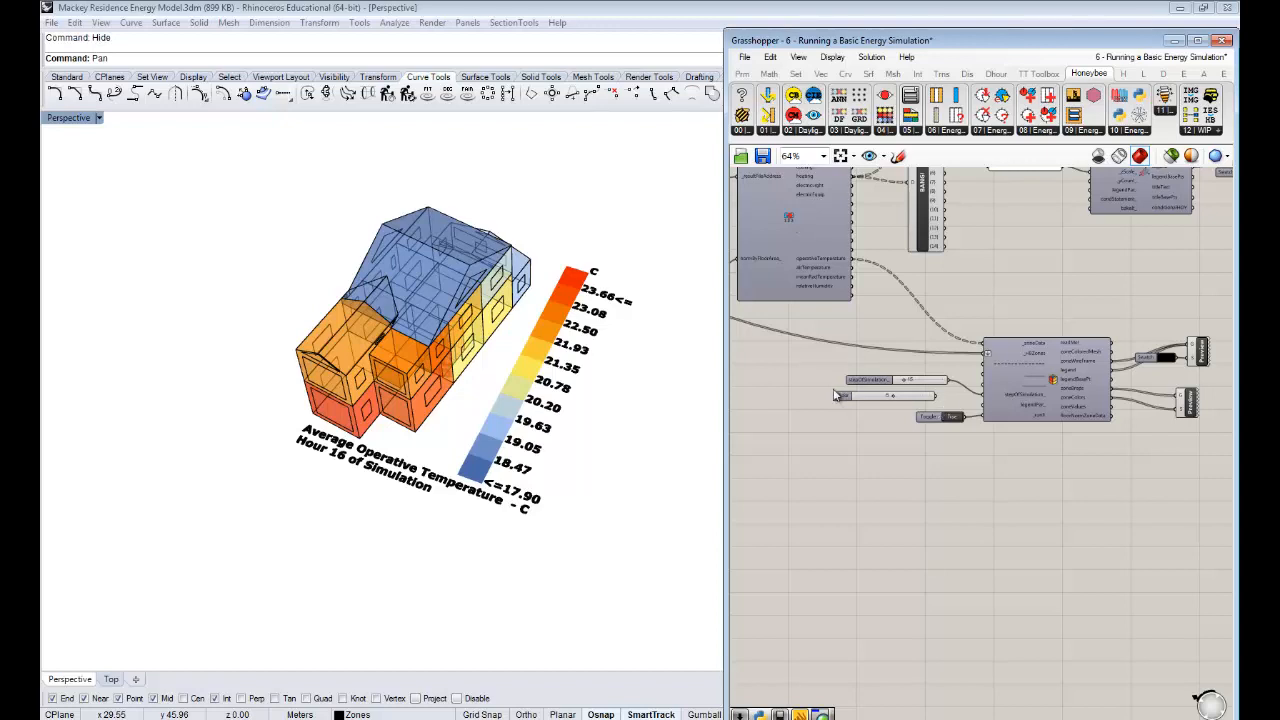
right_click_drag(834, 392, 1117, 469)
mouse_move(765, 330)
right_mouse_down()
mouse_move(914, 360)
mouse_move(956, 392)
right_mouse_up()
scroll(800, 220, "up", 1)
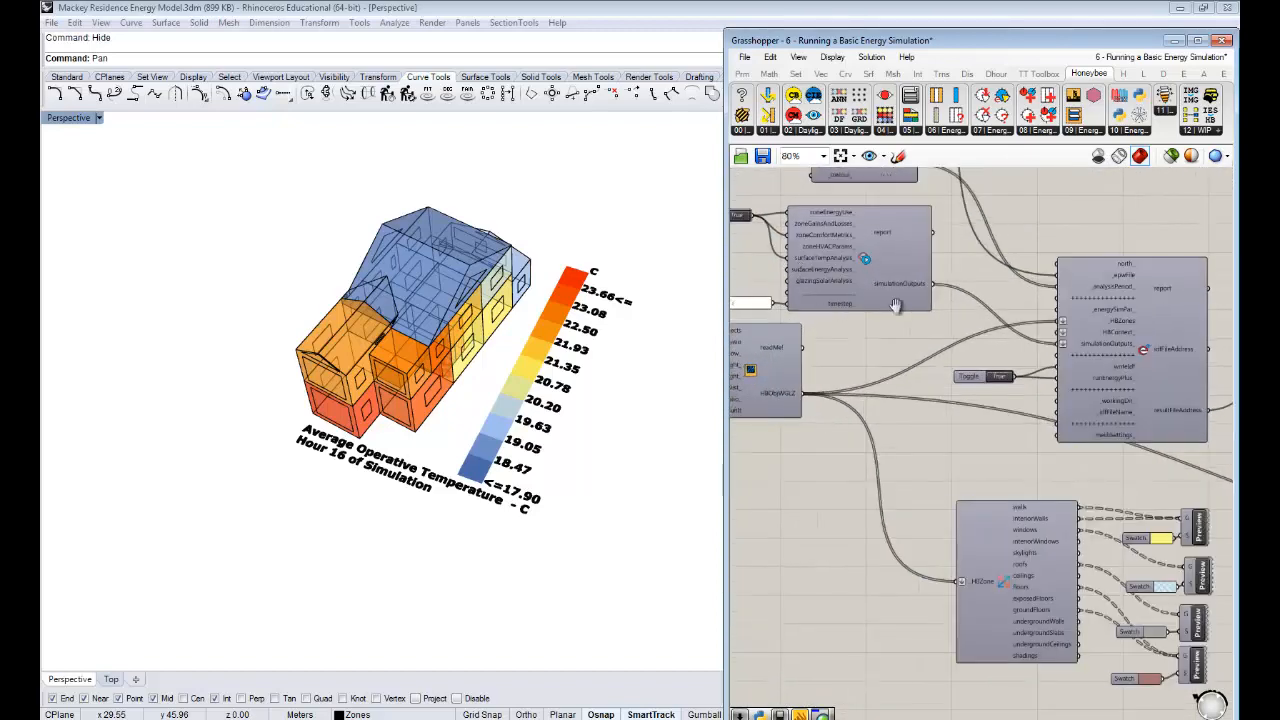
right_click_drag(808, 276, 950, 292)
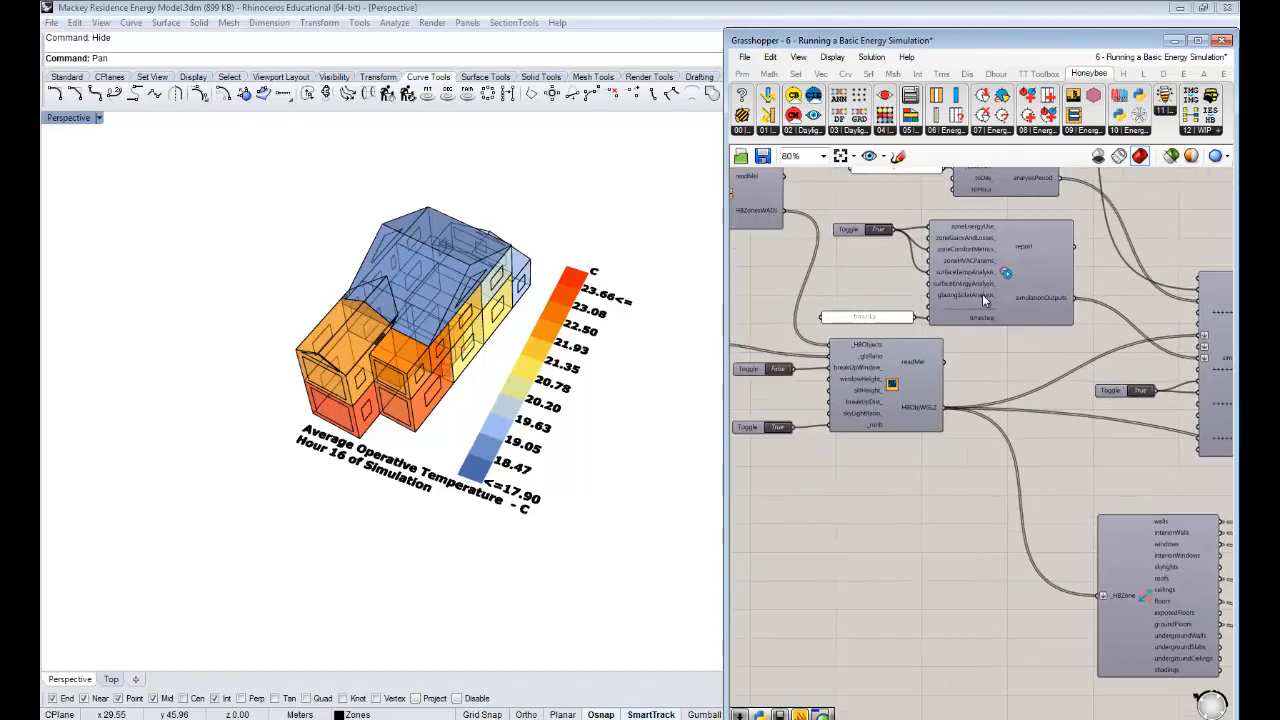
right_click_drag(1144, 404, 970, 376)
right_click_drag(1177, 454, 874, 362)
right_click_drag(1037, 413, 840, 362)
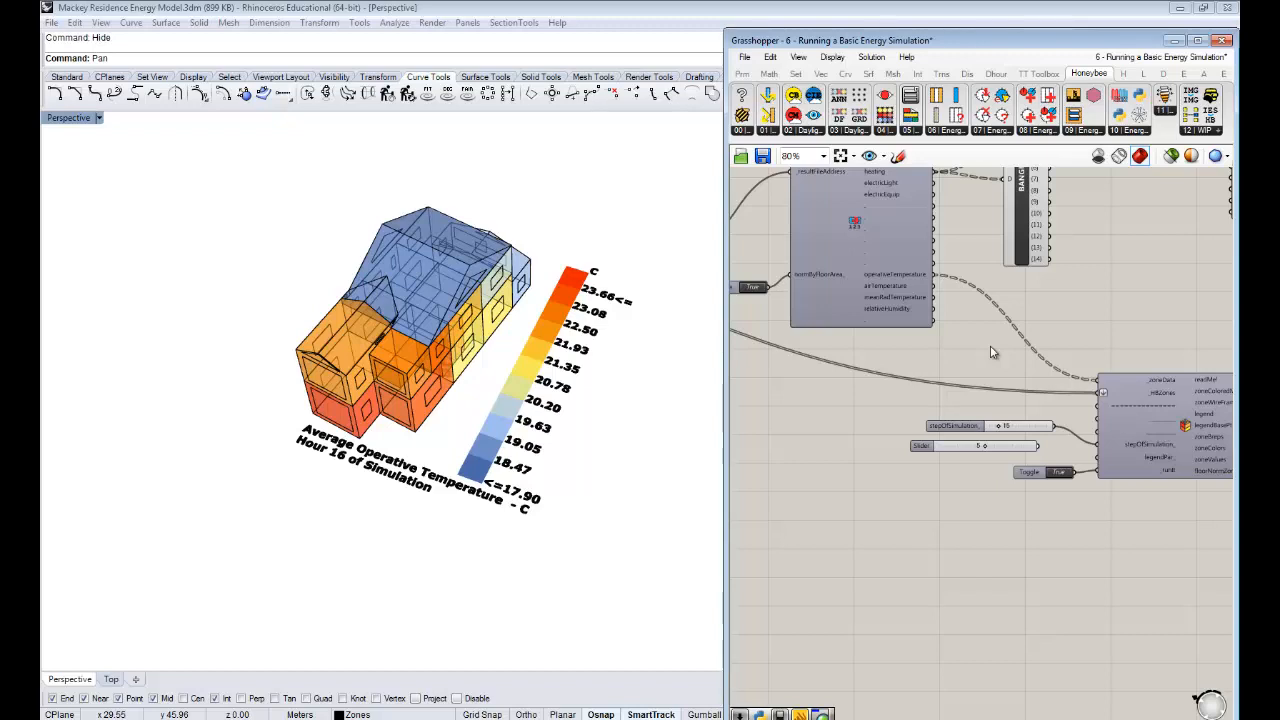
right_click_drag(1036, 328, 881, 389)
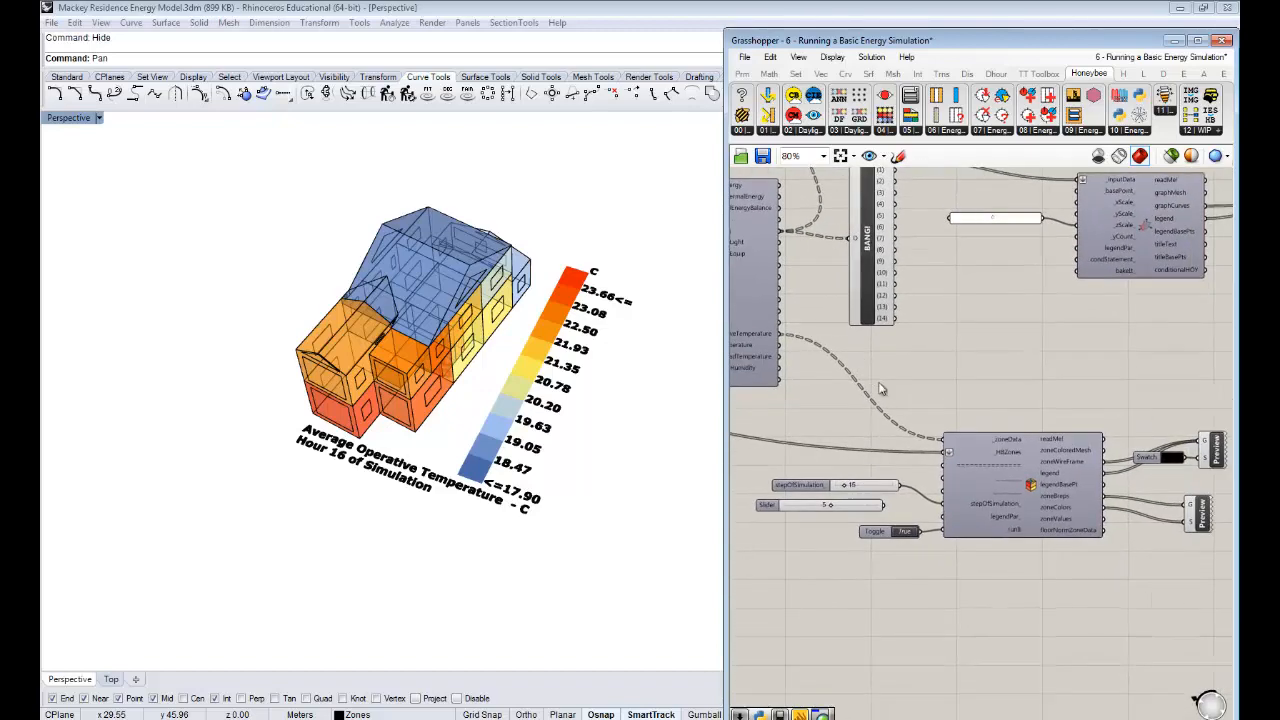